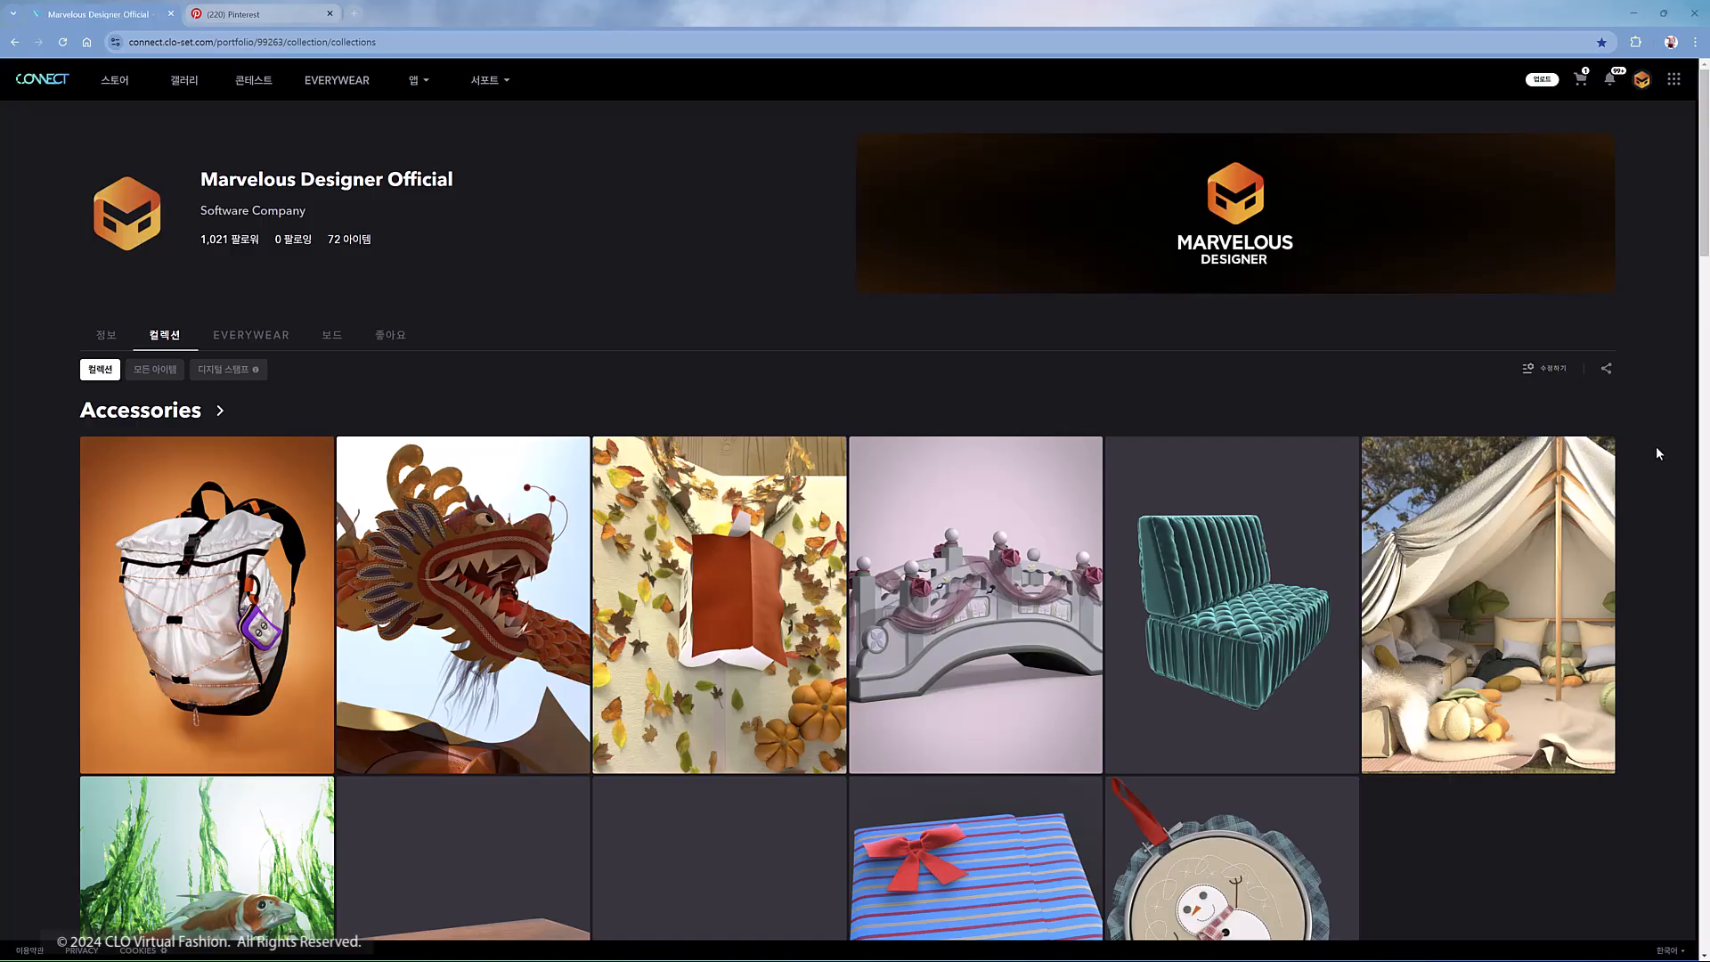
- Find the pink hanbok in the Hanbok section of the Marvelous Designer Official collections, open it and examine its preview images
scroll(1656, 453, down, 20)
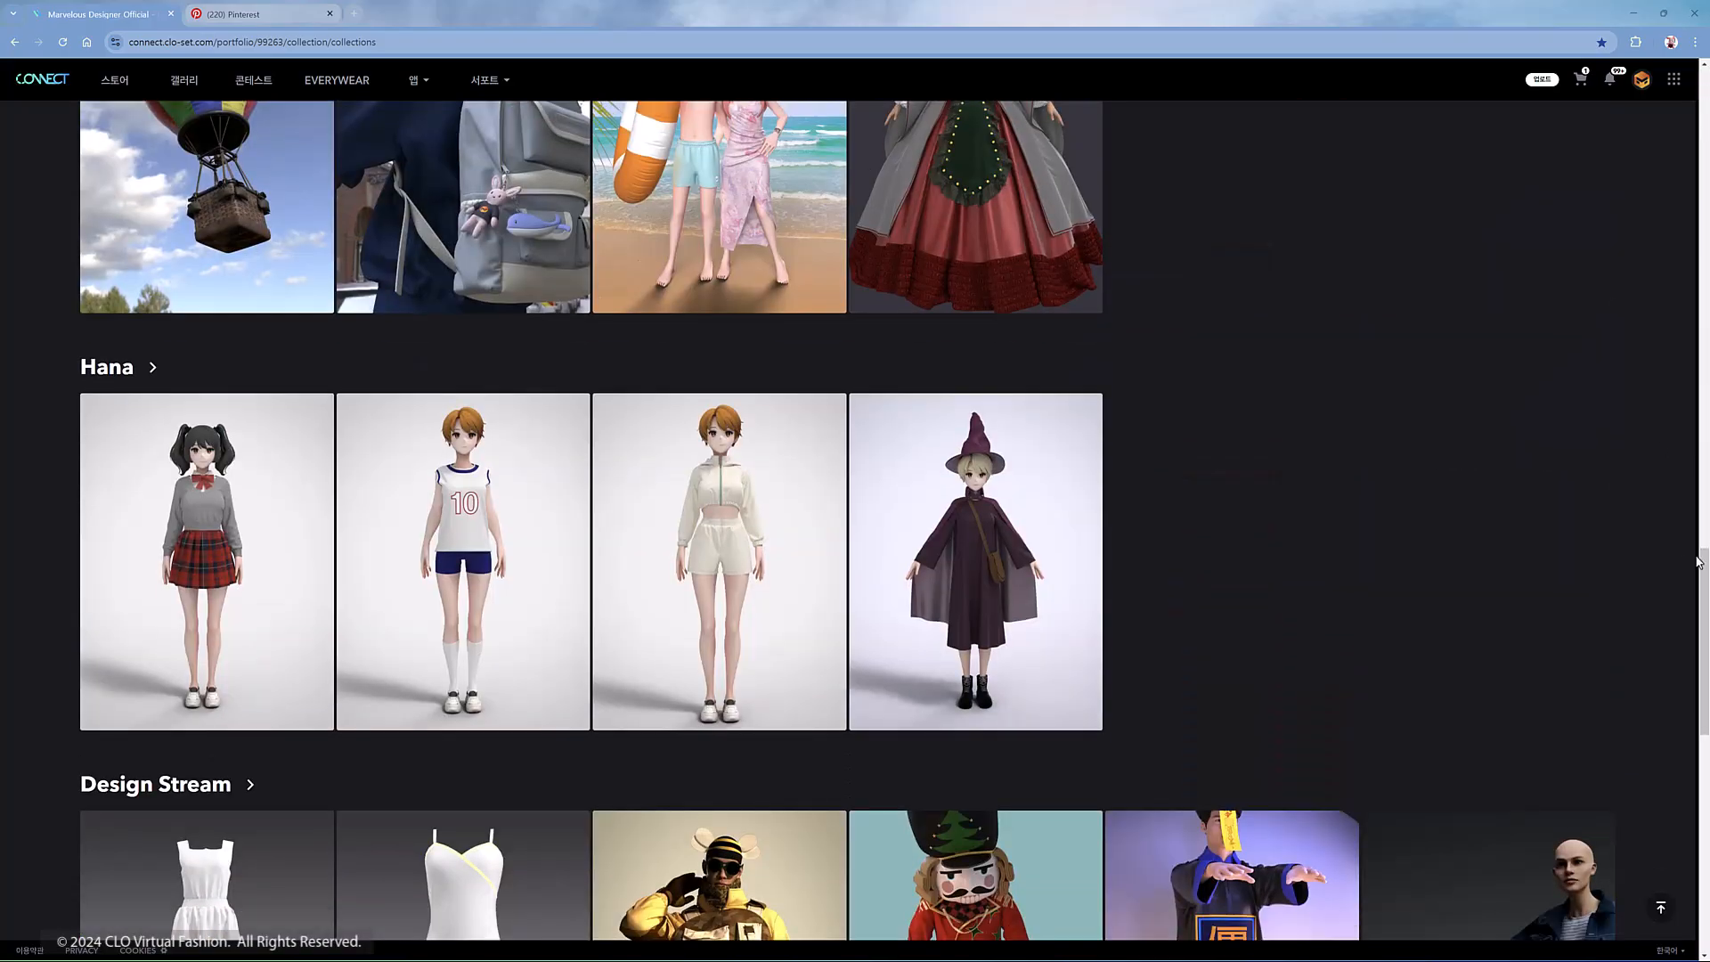
drag(1699, 561, 1698, 774)
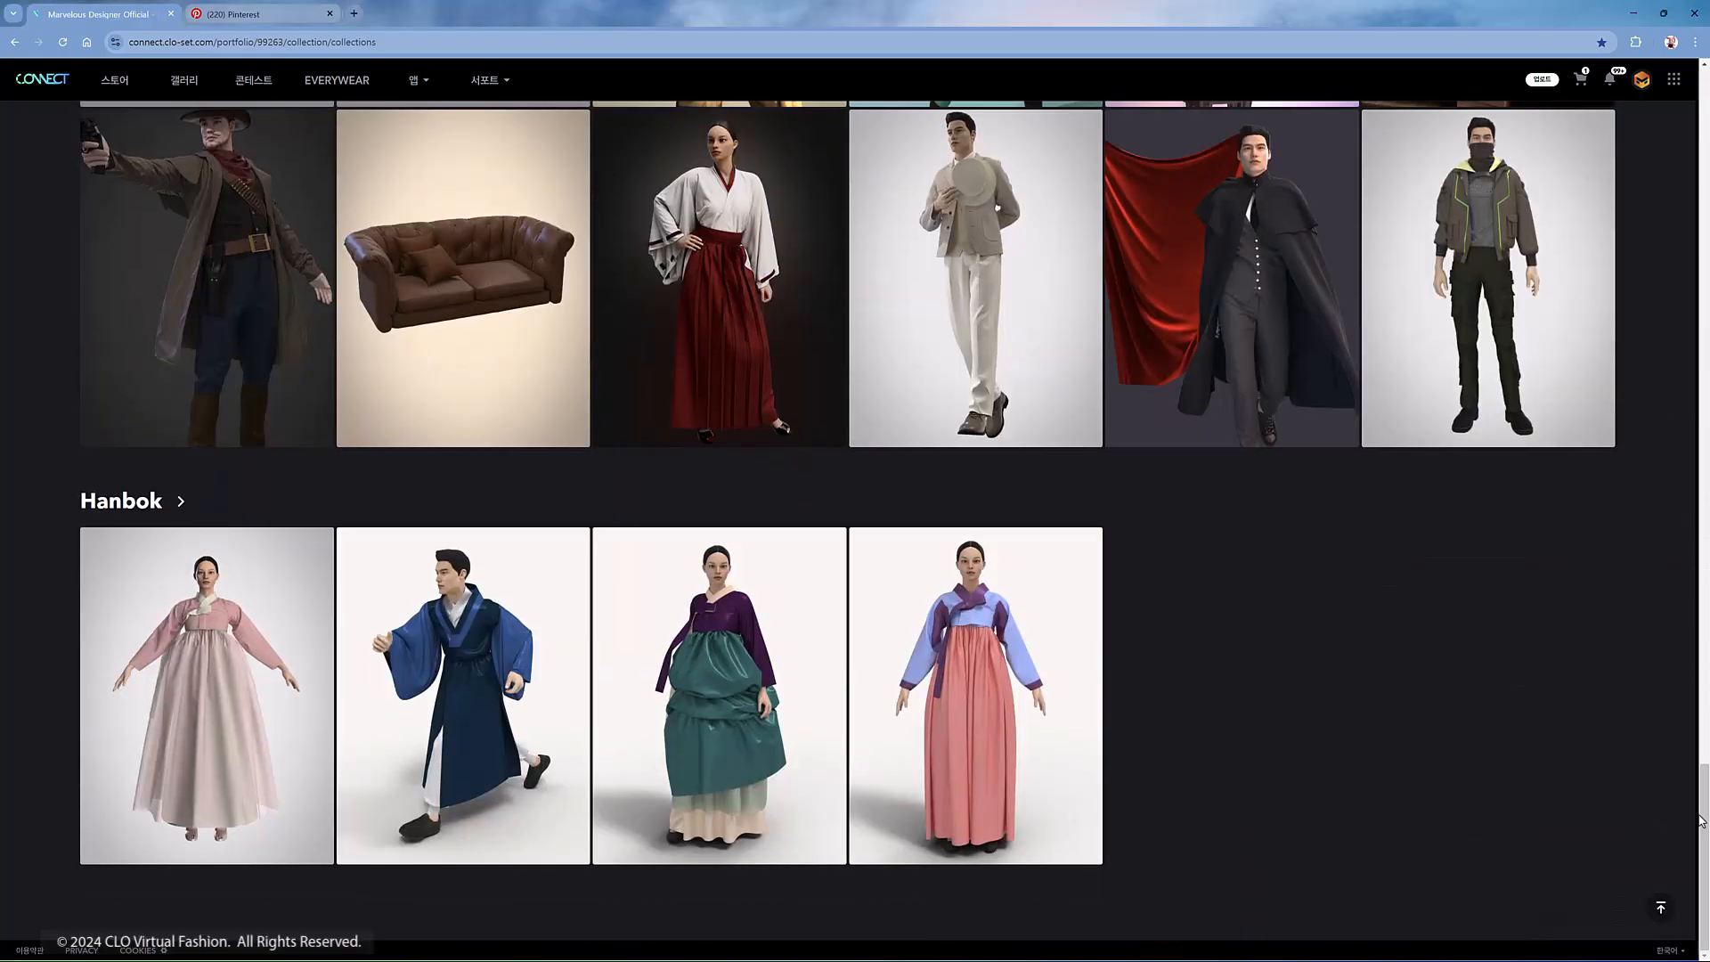
click(255, 720)
scroll(1285, 661, down, 4)
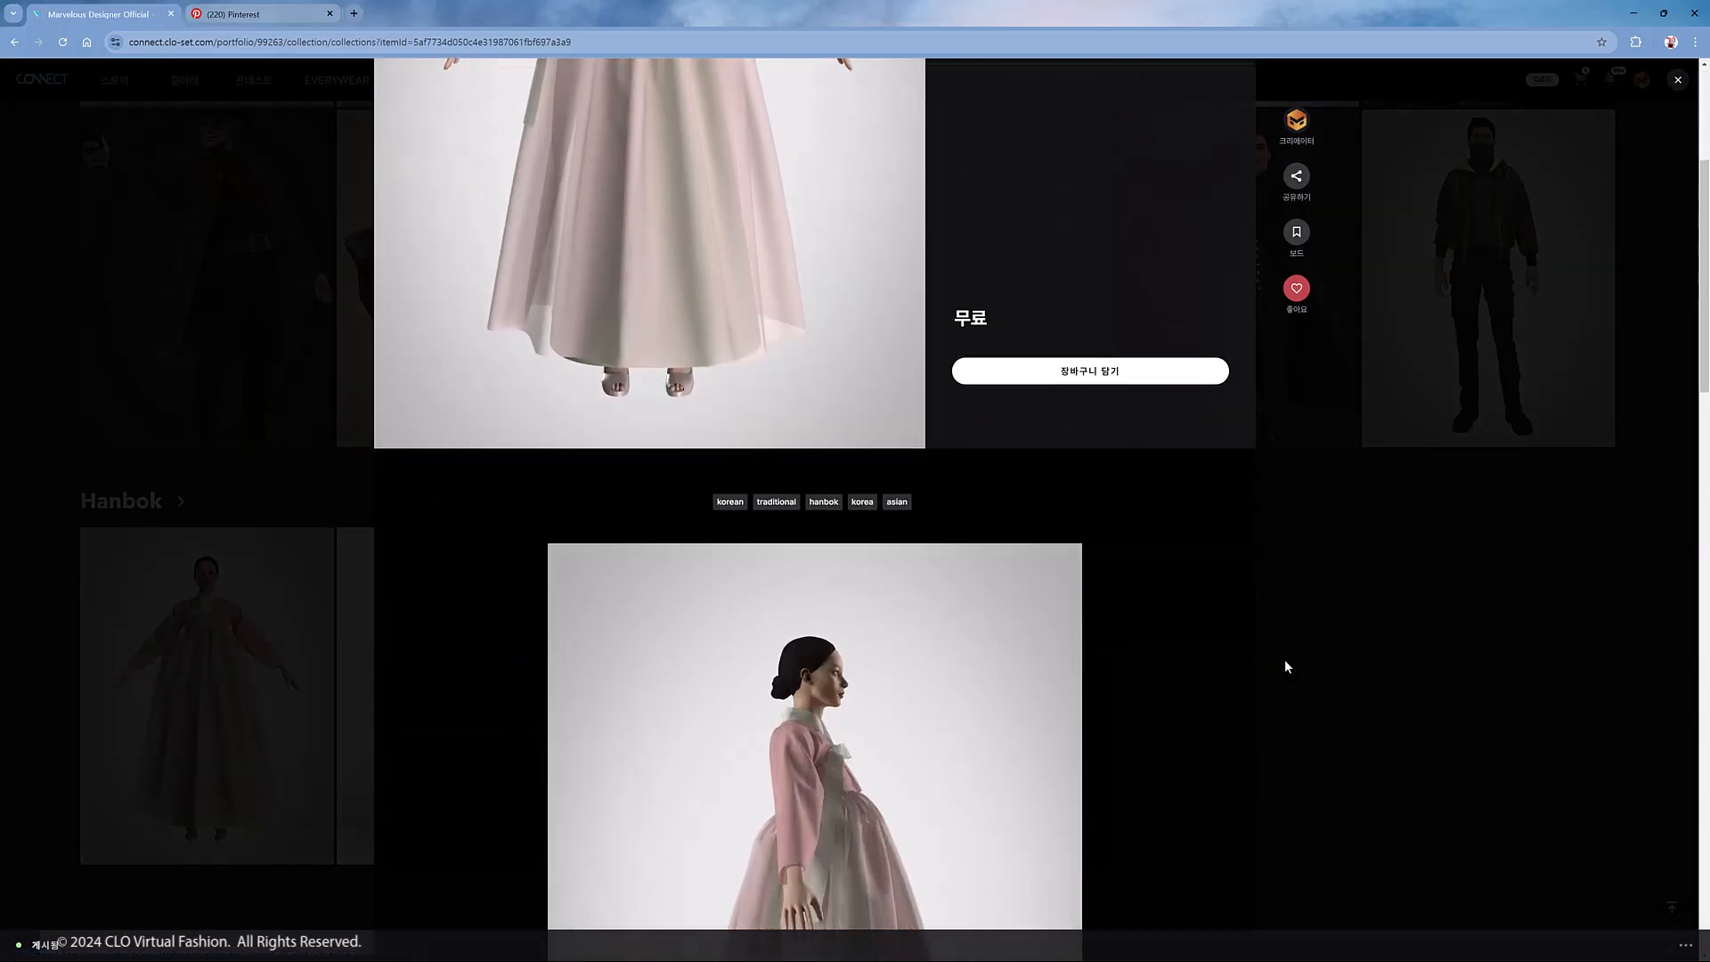
scroll(1285, 665, down, 15)
scroll(1285, 665, up, 5)
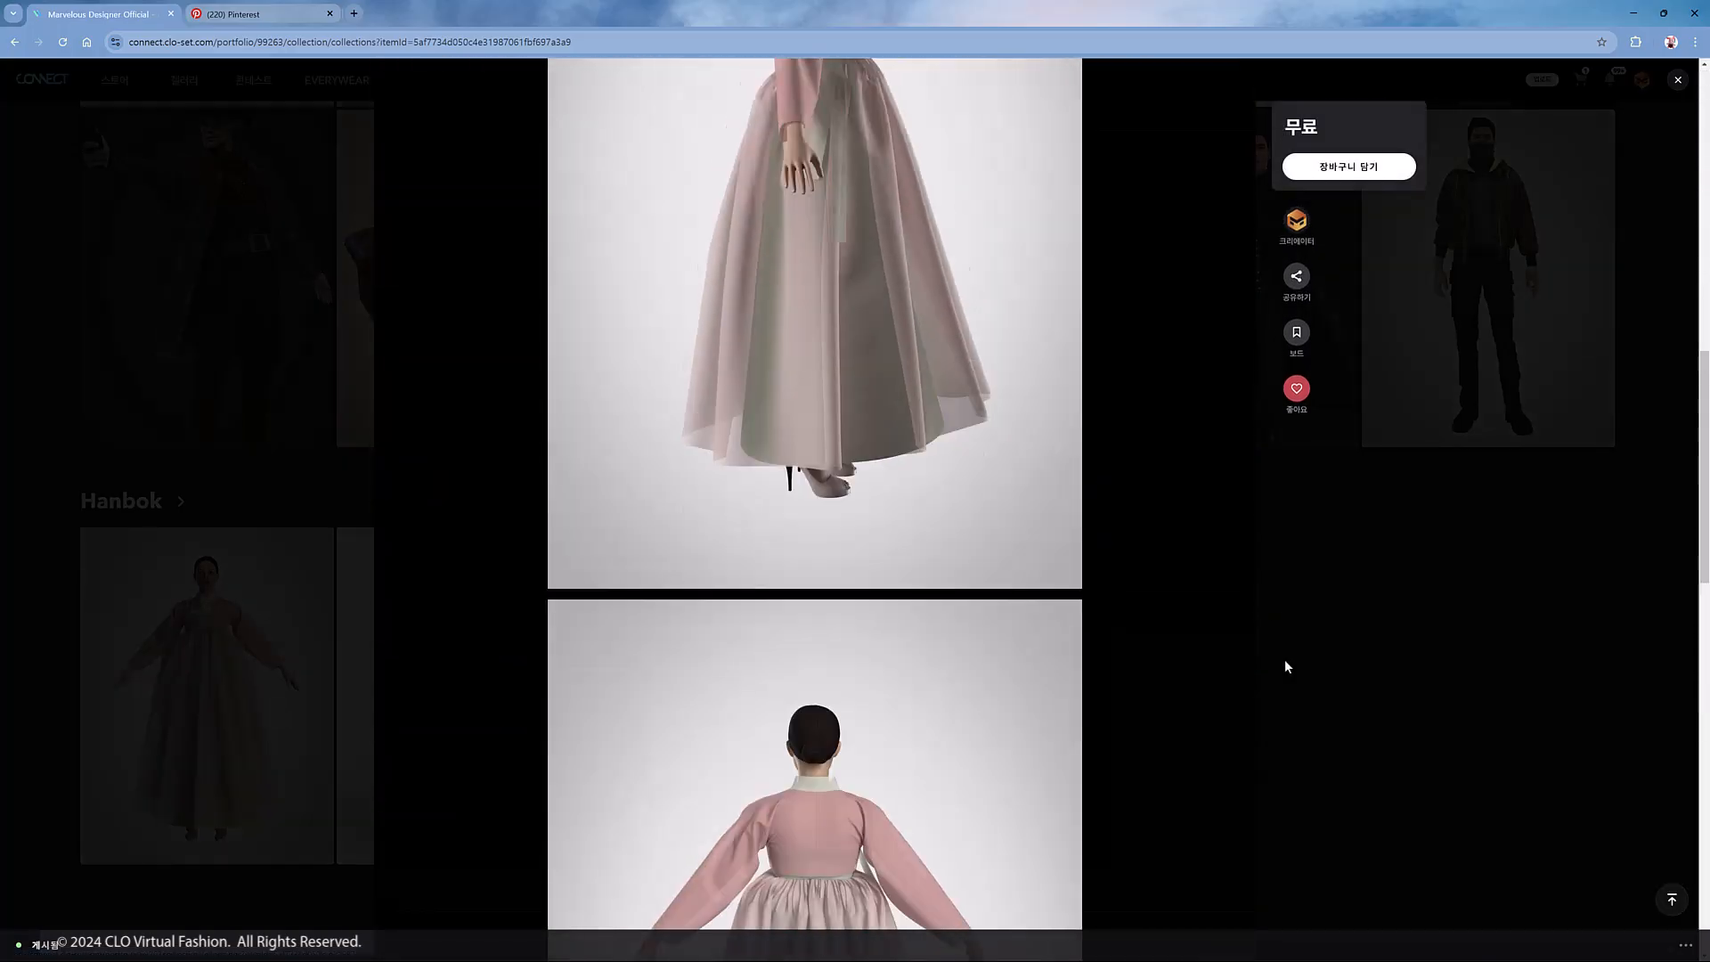
scroll(1285, 666, up, 5)
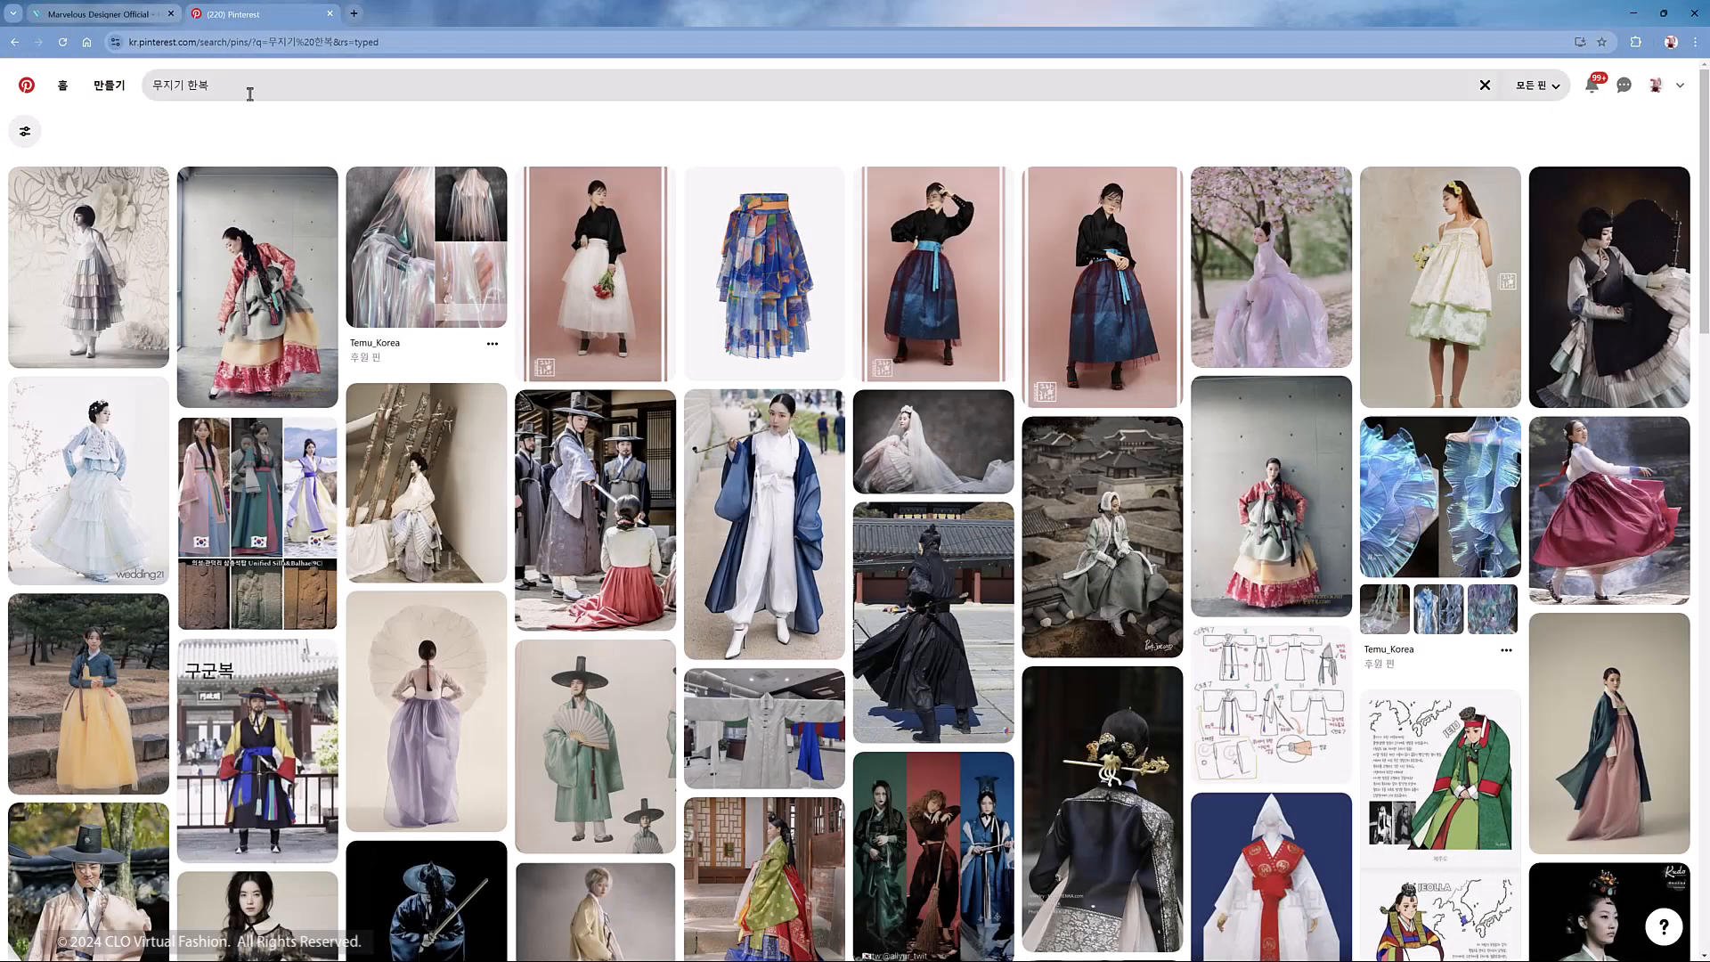
- Switch to Pinterest and open the traditional Korean fashion pin with the tiered skirt from the 무지기 한복 results
click(185, 86)
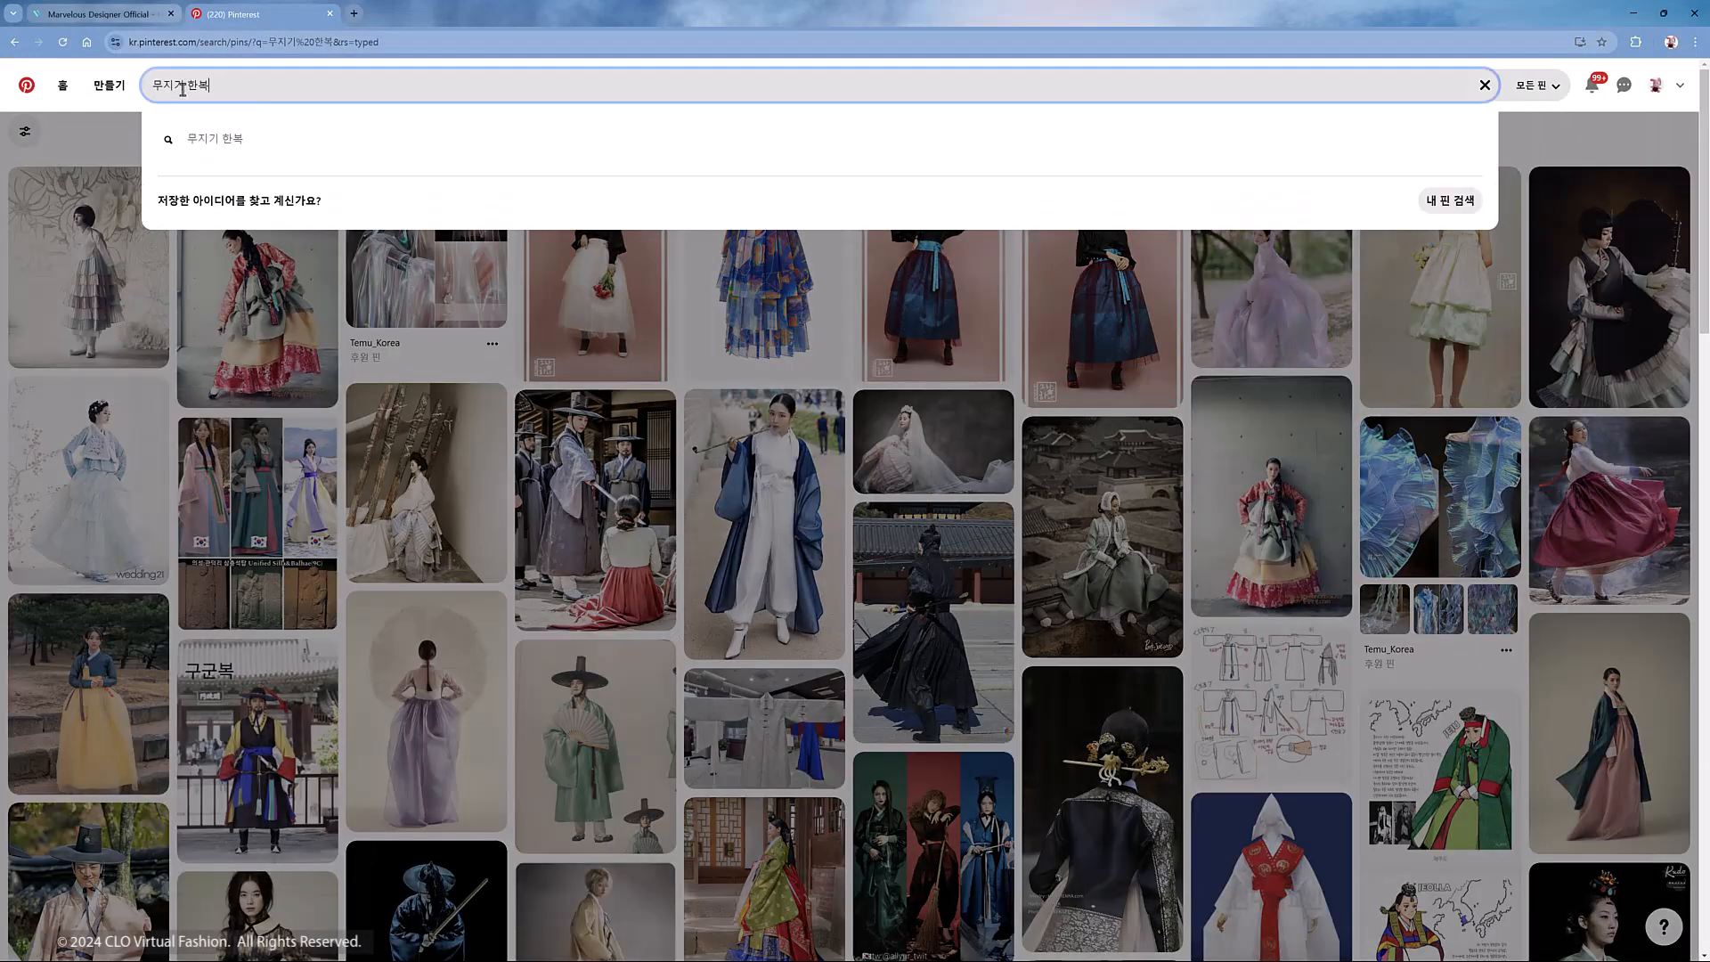
click(125, 285)
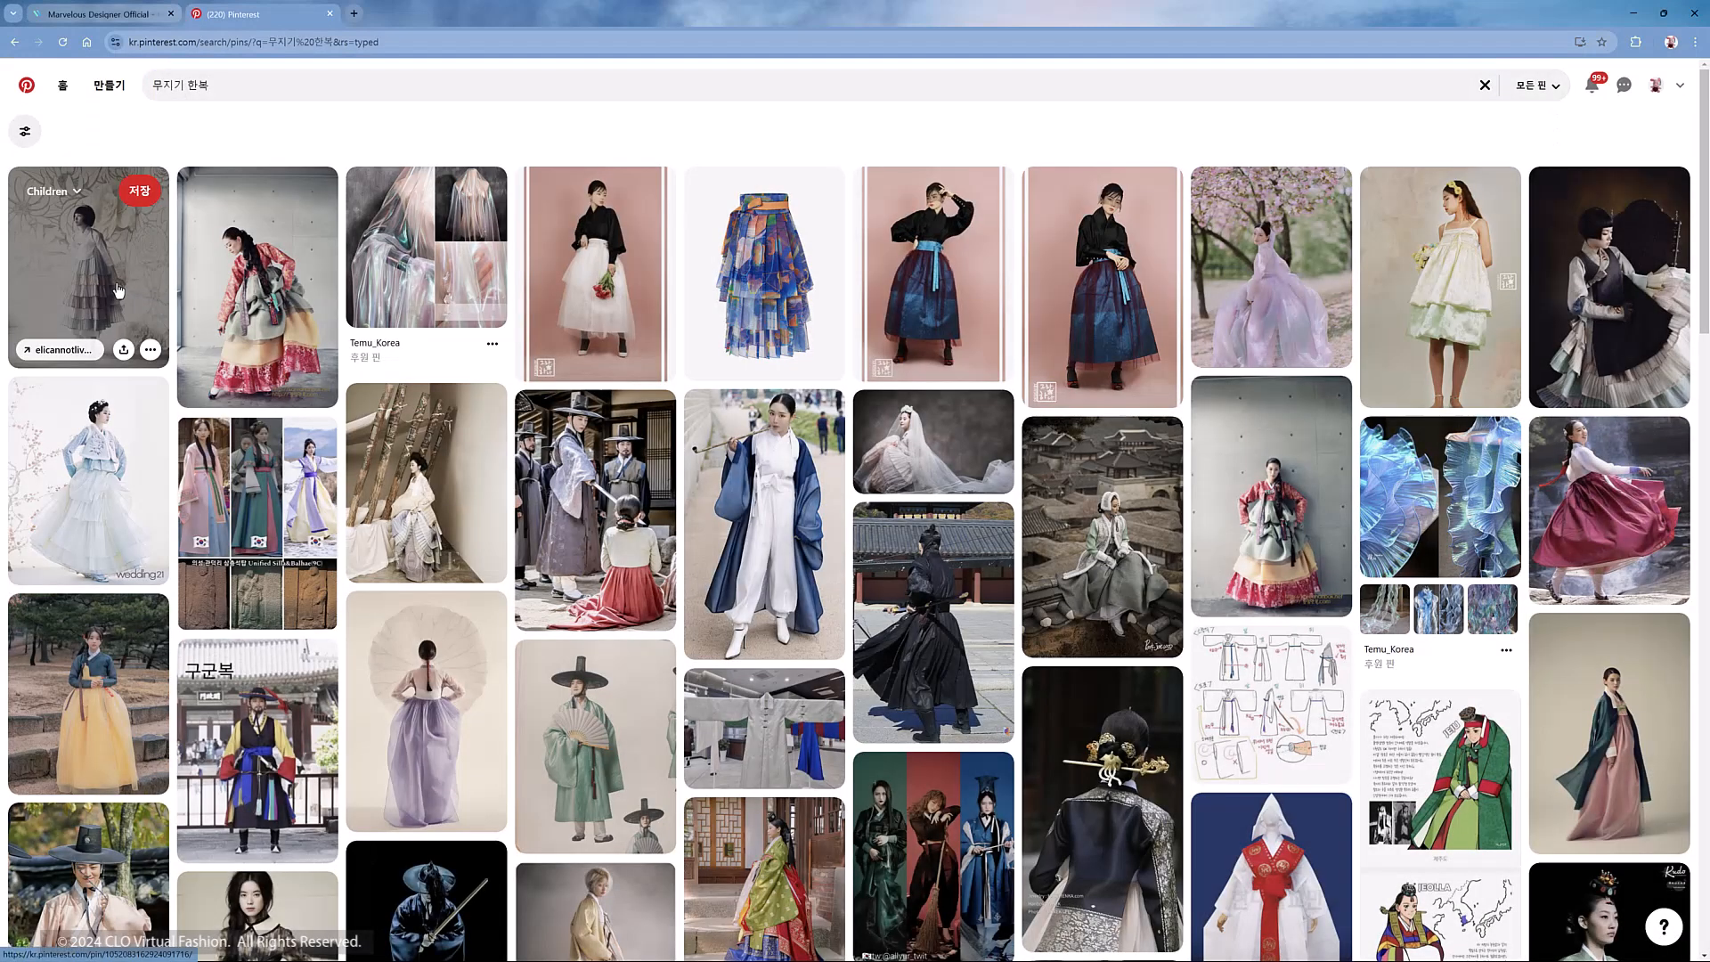
click(120, 292)
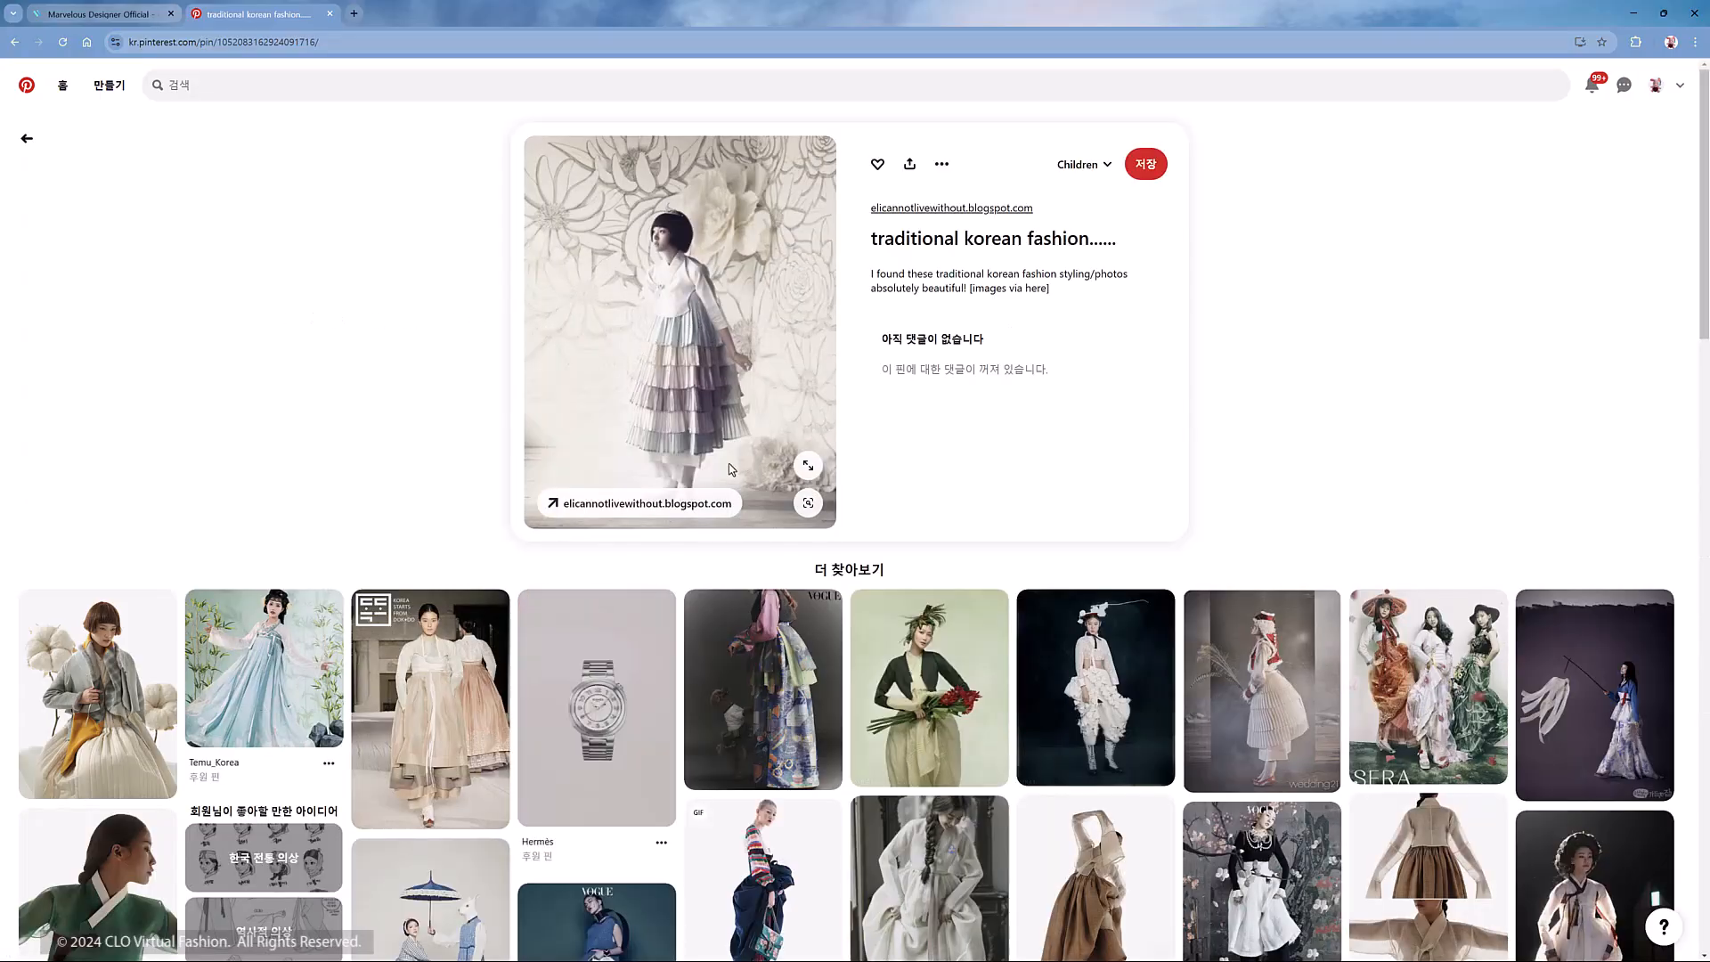
scroll(980, 427, down, 2)
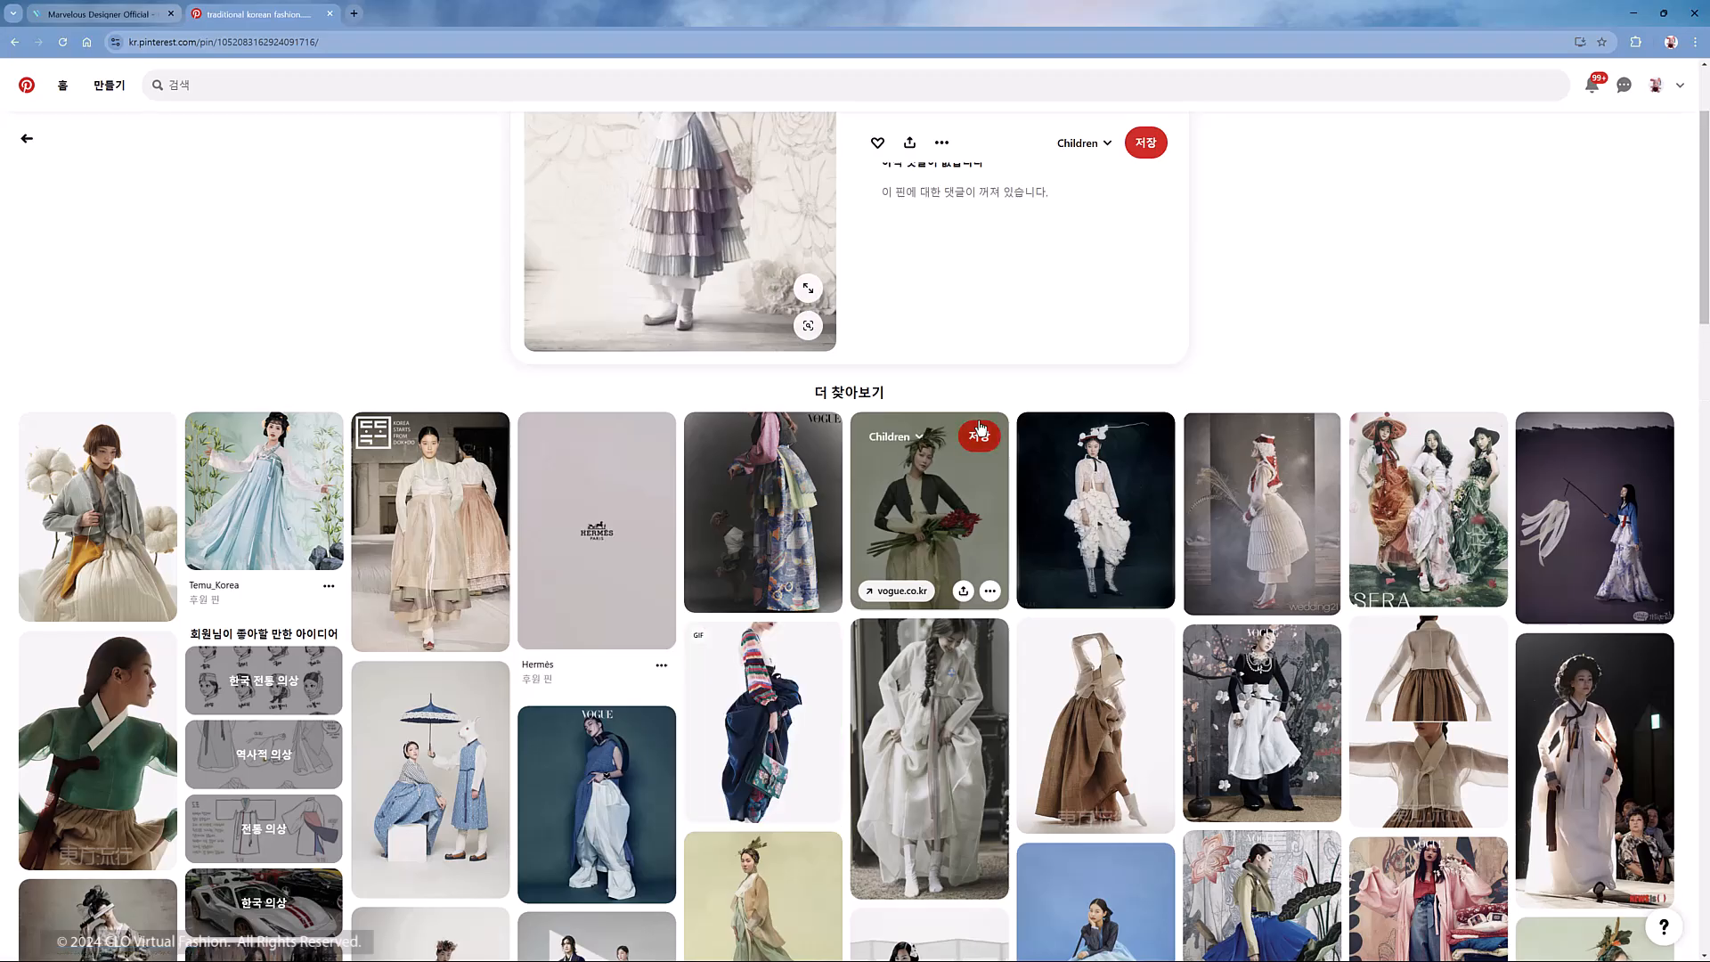
- Examine related hanbok pins for skirt references, including the pleated white skirt, the layered pale blue dress and the dark sheer jacket outfit
click(1262, 519)
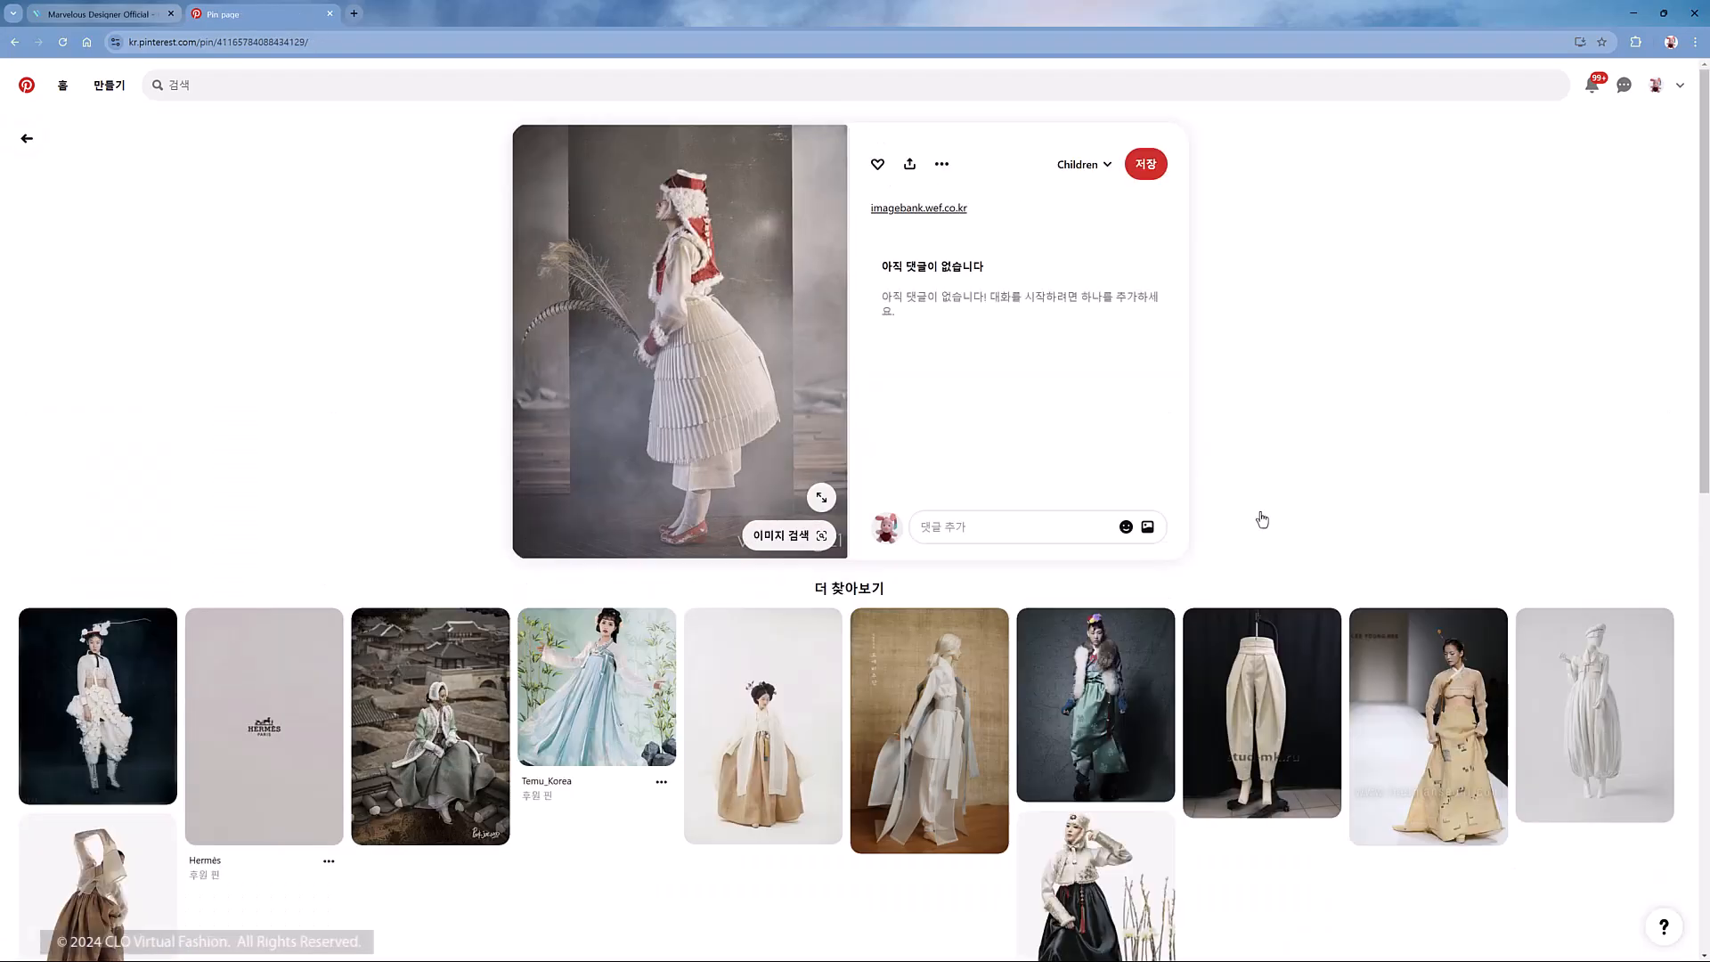
scroll(1262, 519, down, 4)
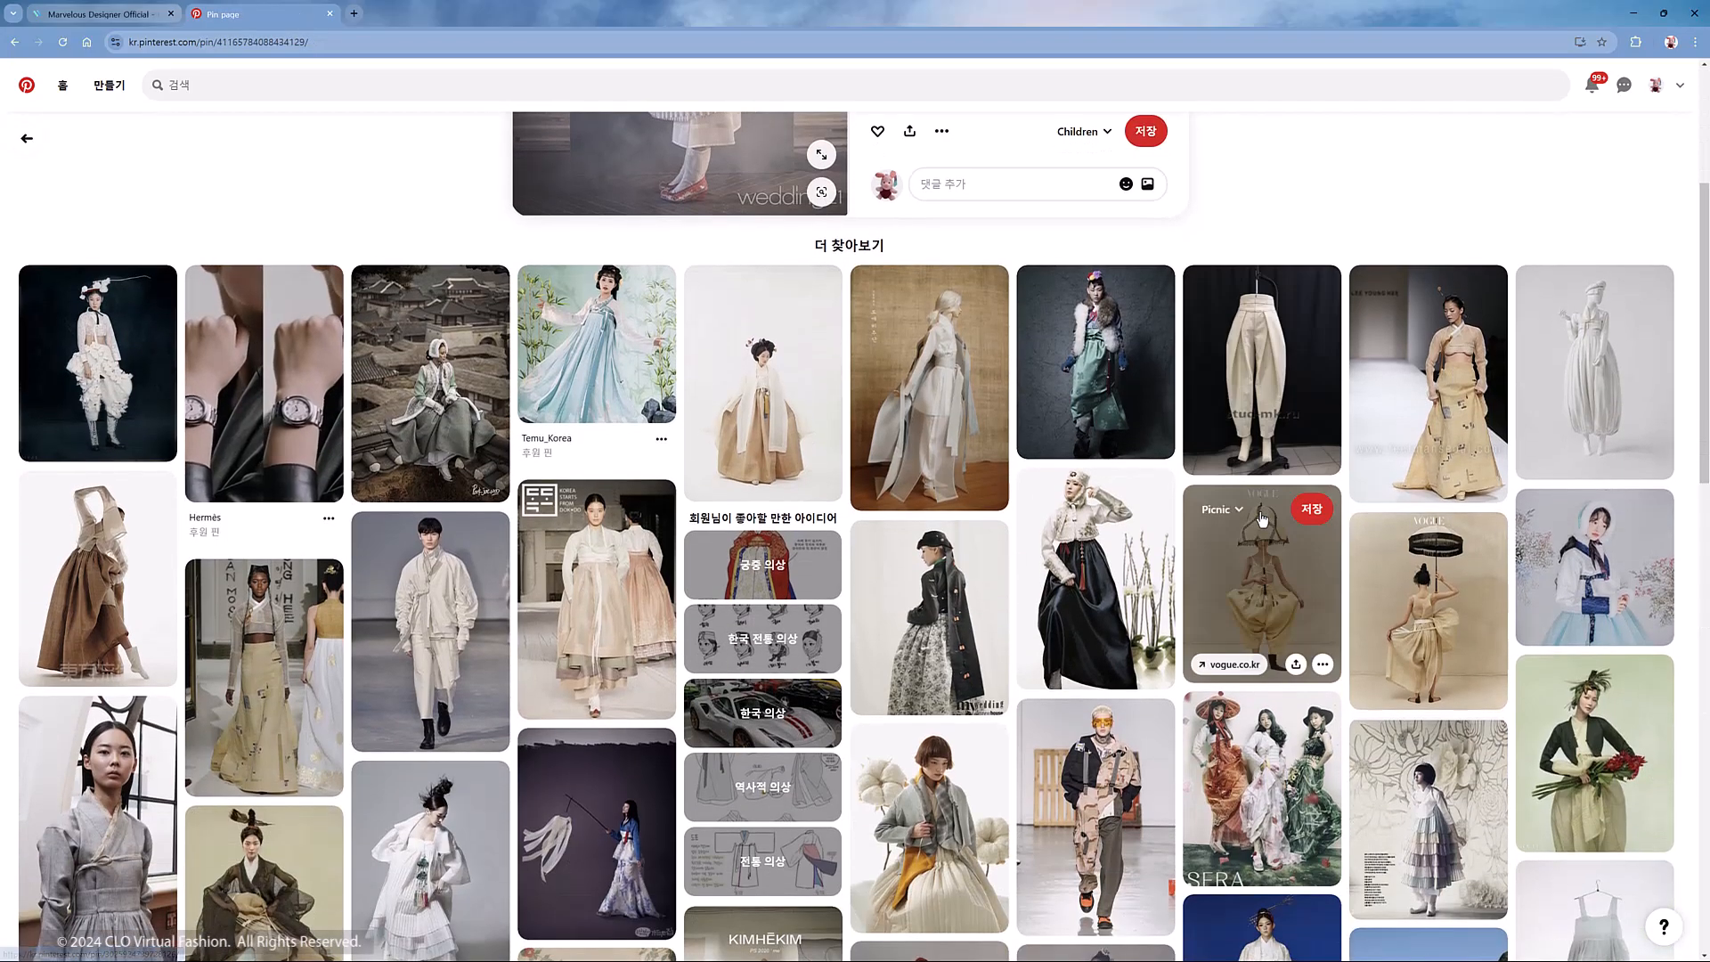
scroll(1262, 519, down, 5)
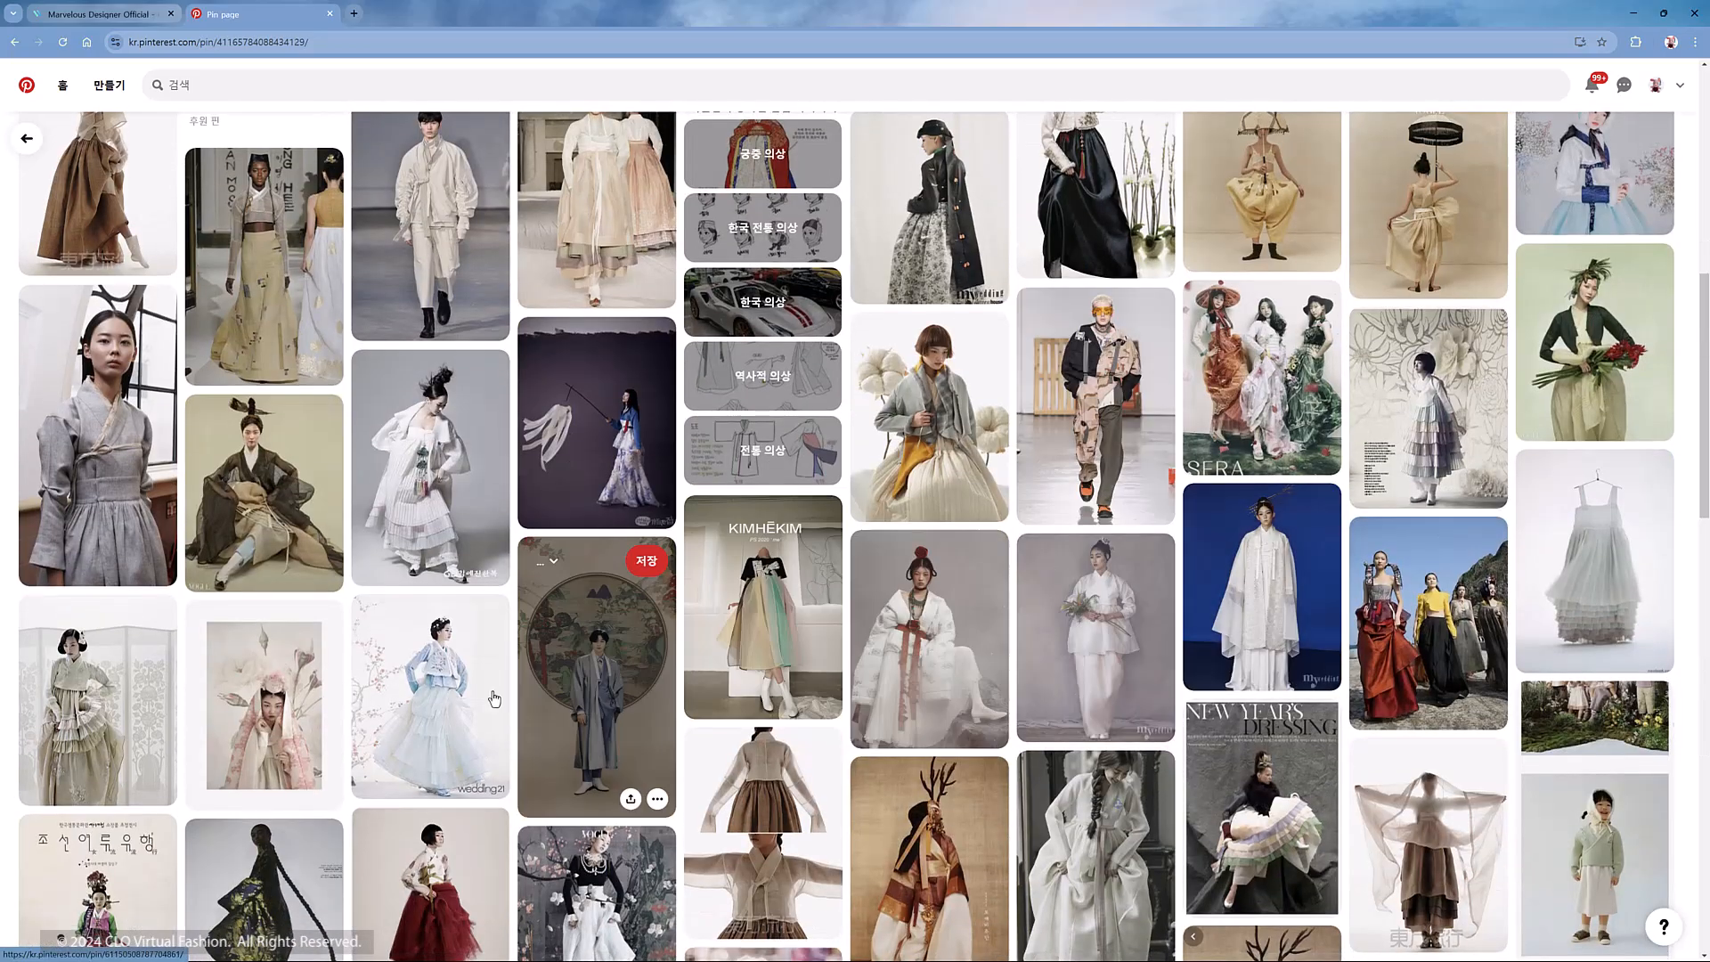
click(472, 698)
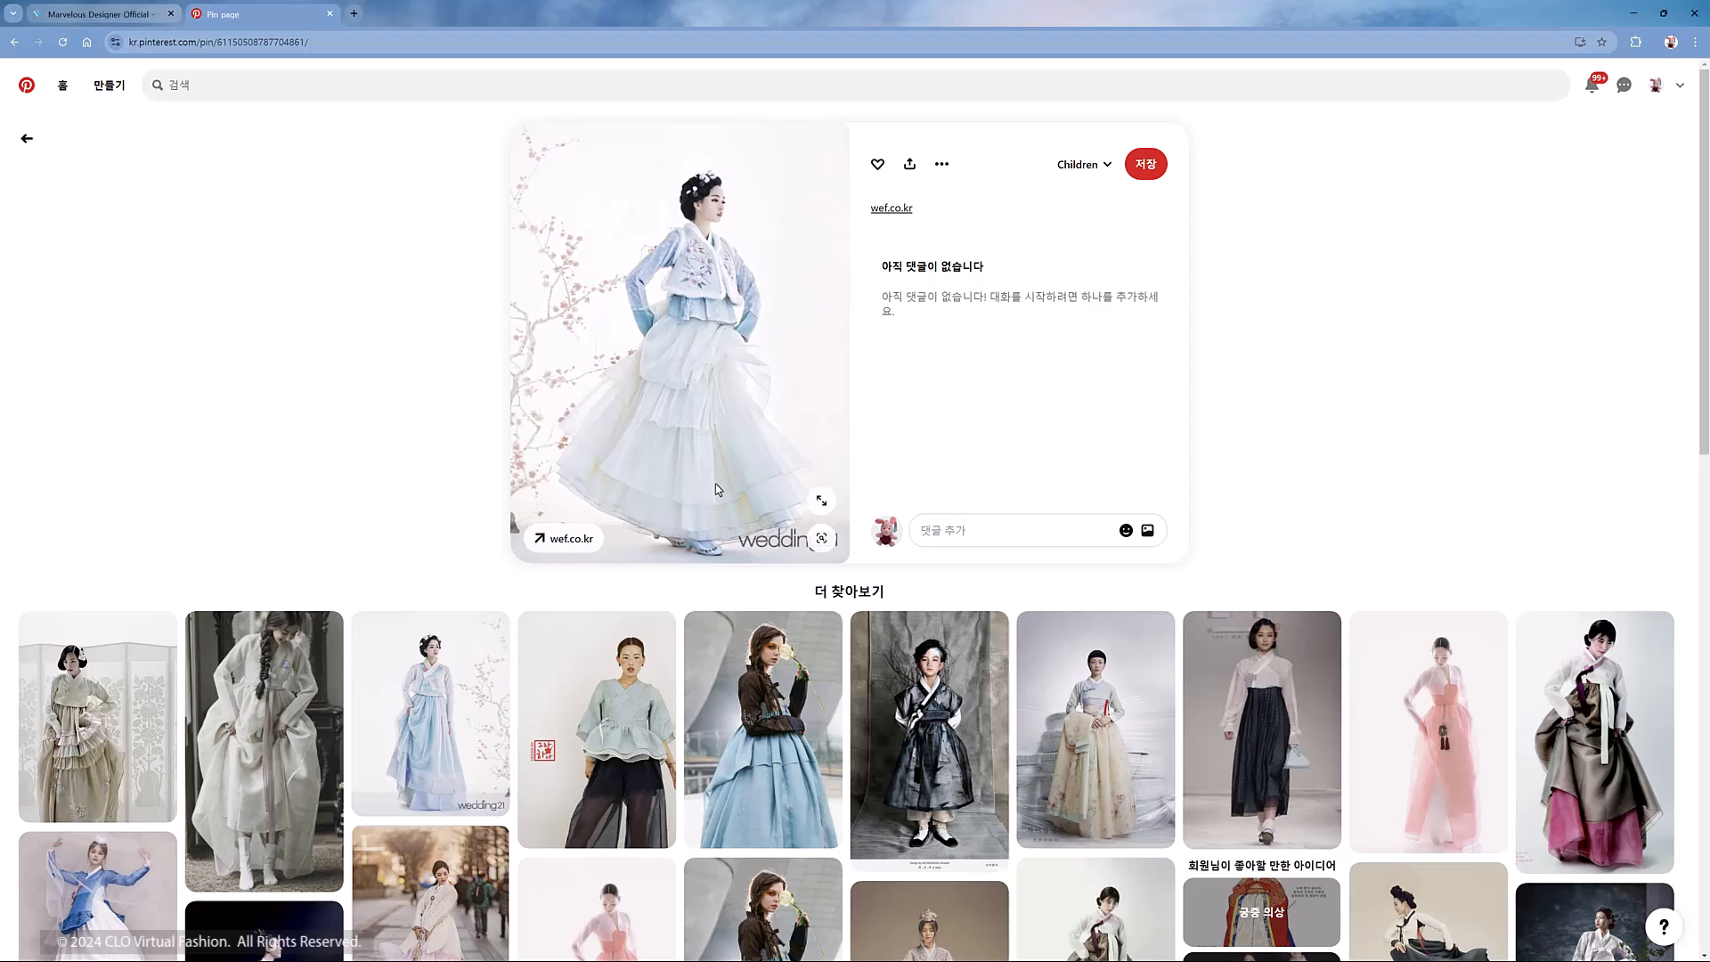
scroll(1329, 670, down, 6)
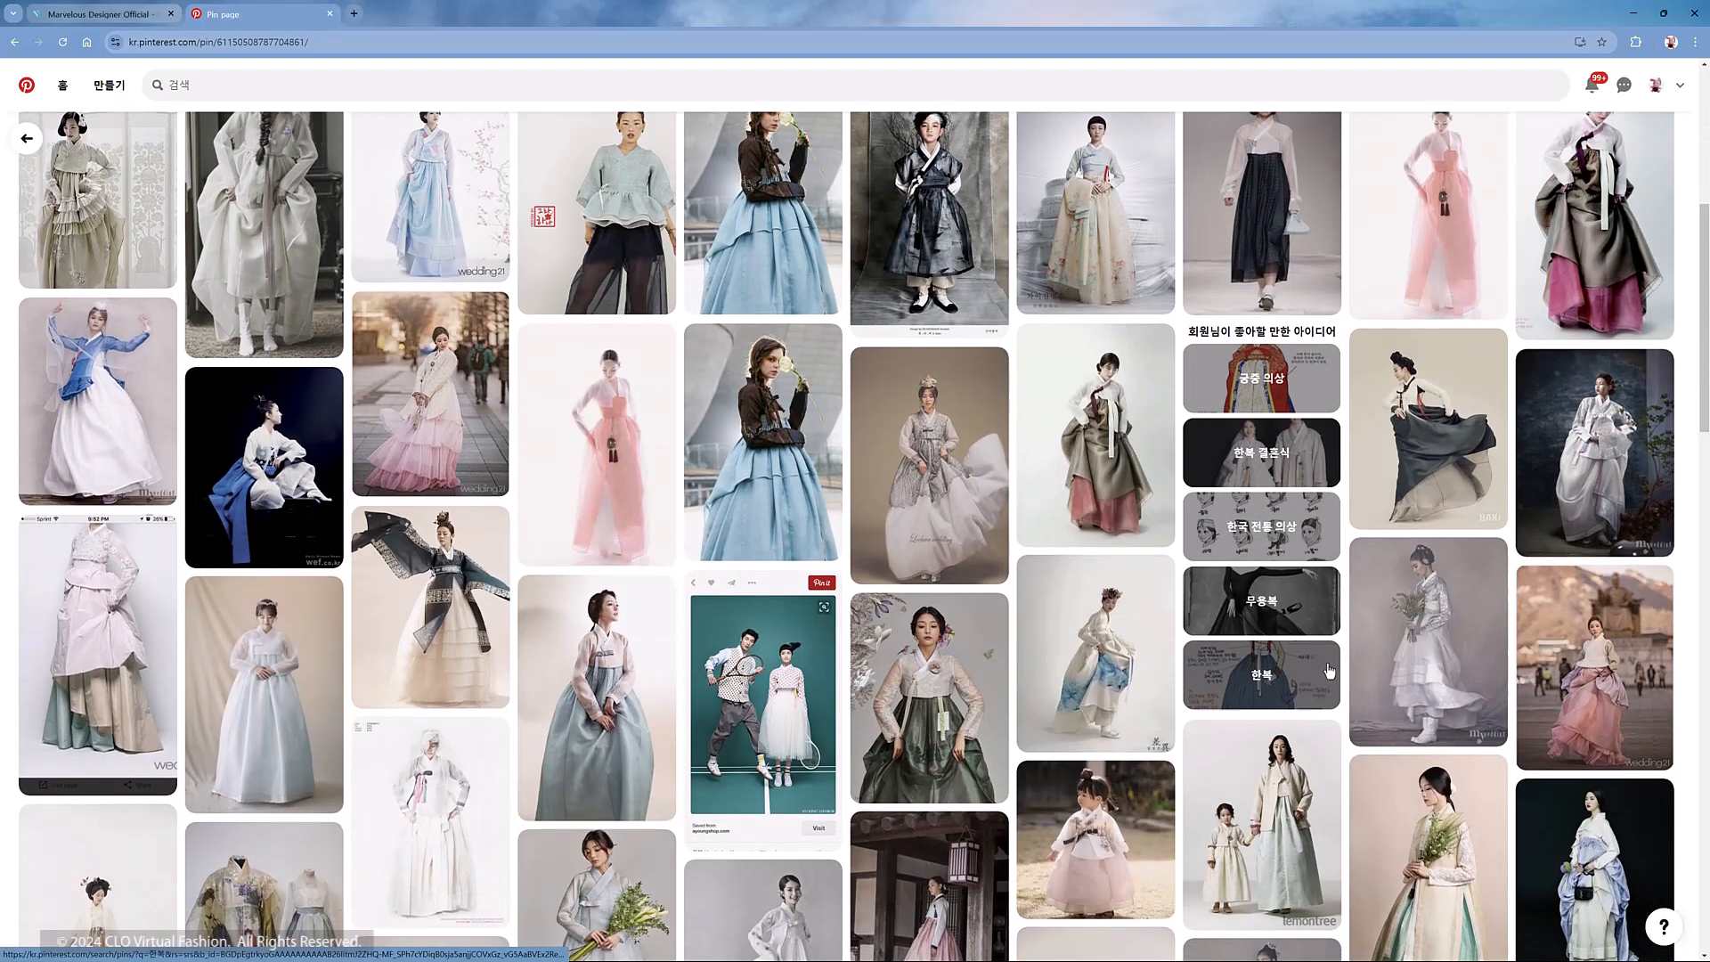
scroll(1329, 669, down, 4)
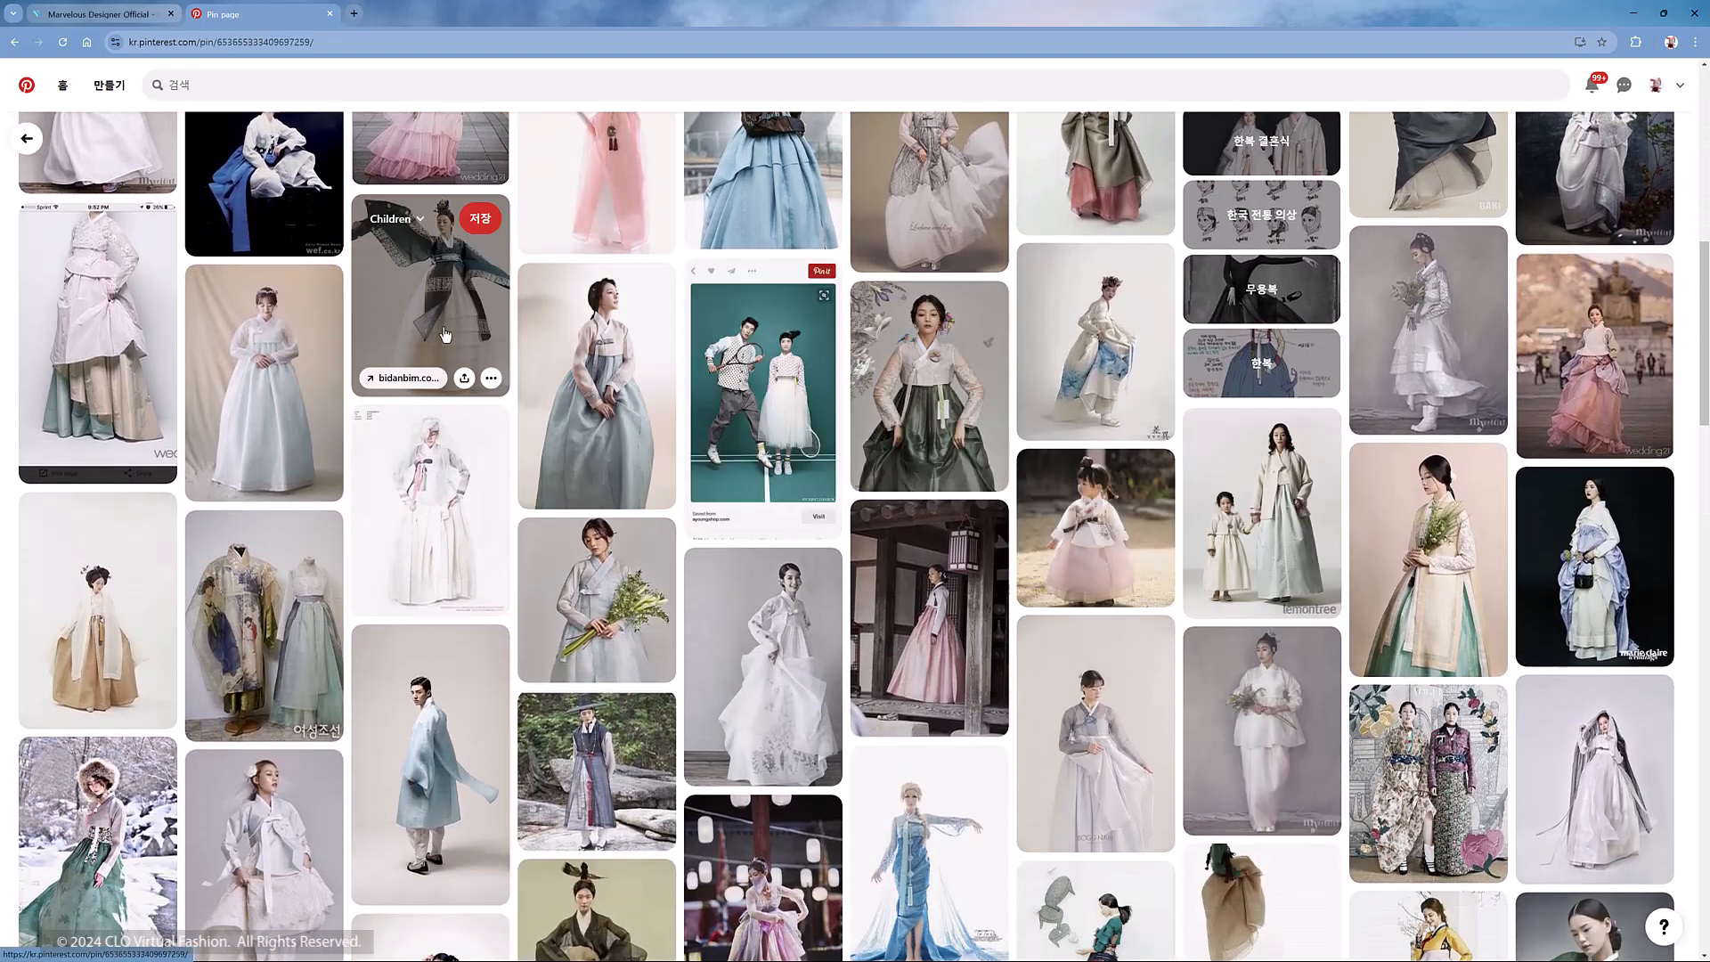
click(445, 334)
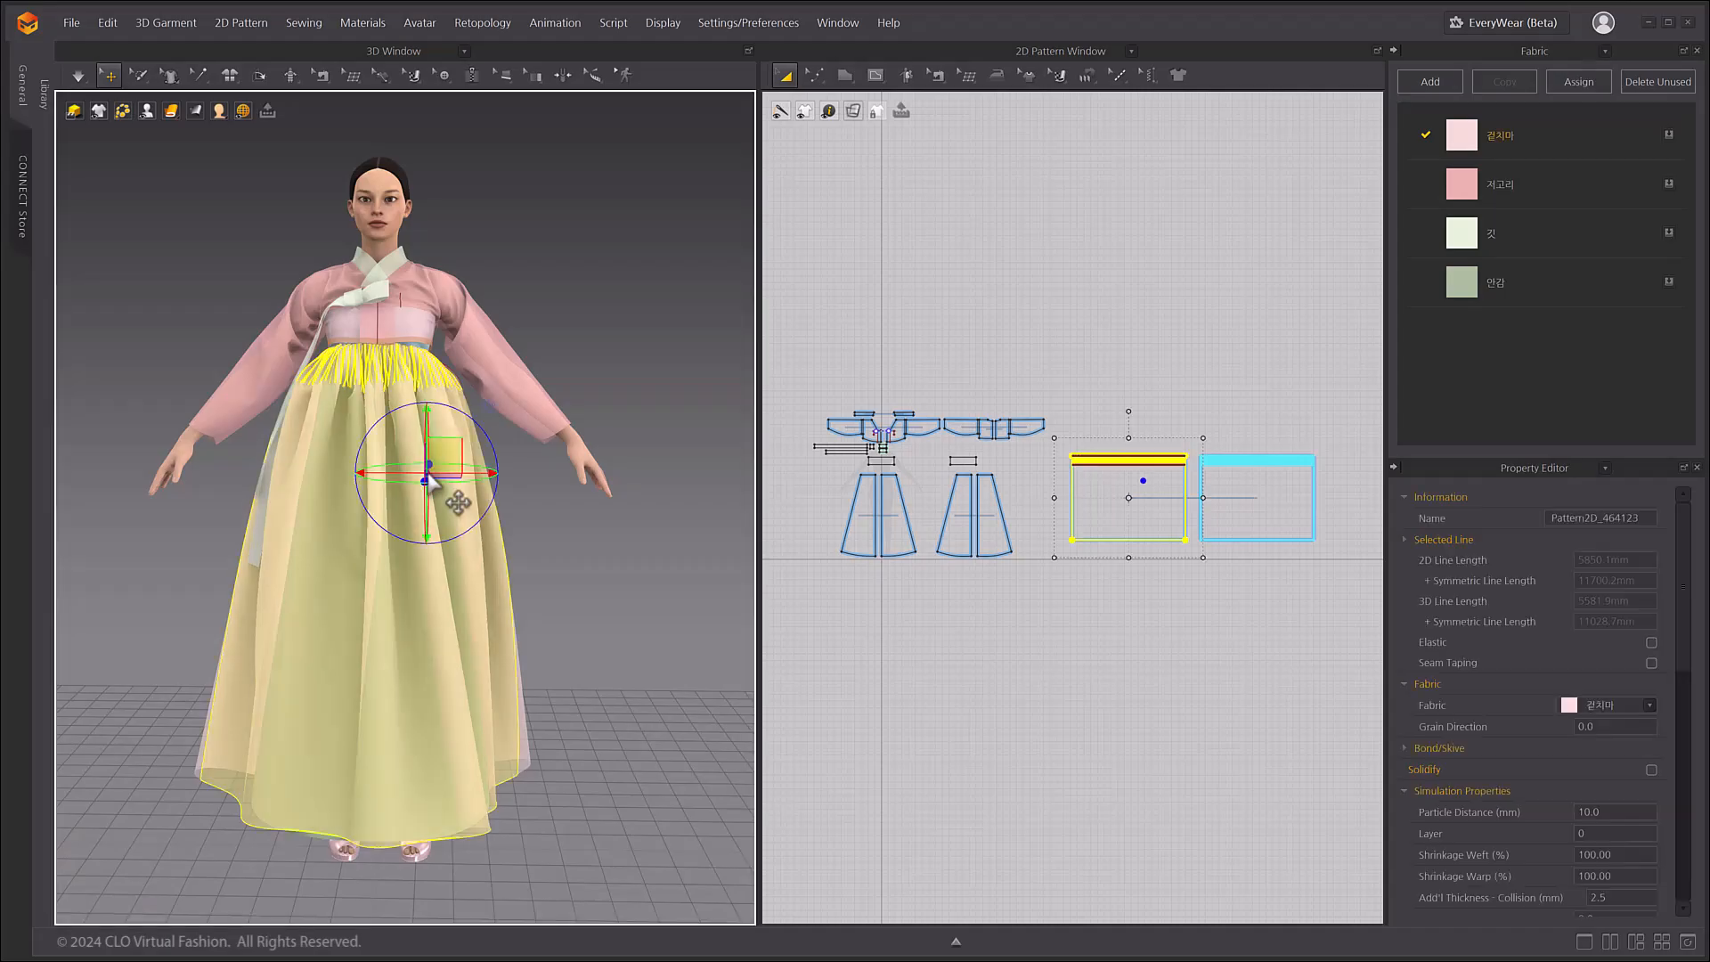
- Deactivate both outer skirt patterns together with their sewing and hide them in 3D
right_drag(350, 572, 552, 615)
shift+click(509, 608)
right_drag(646, 561, 584, 553)
right_click(537, 528)
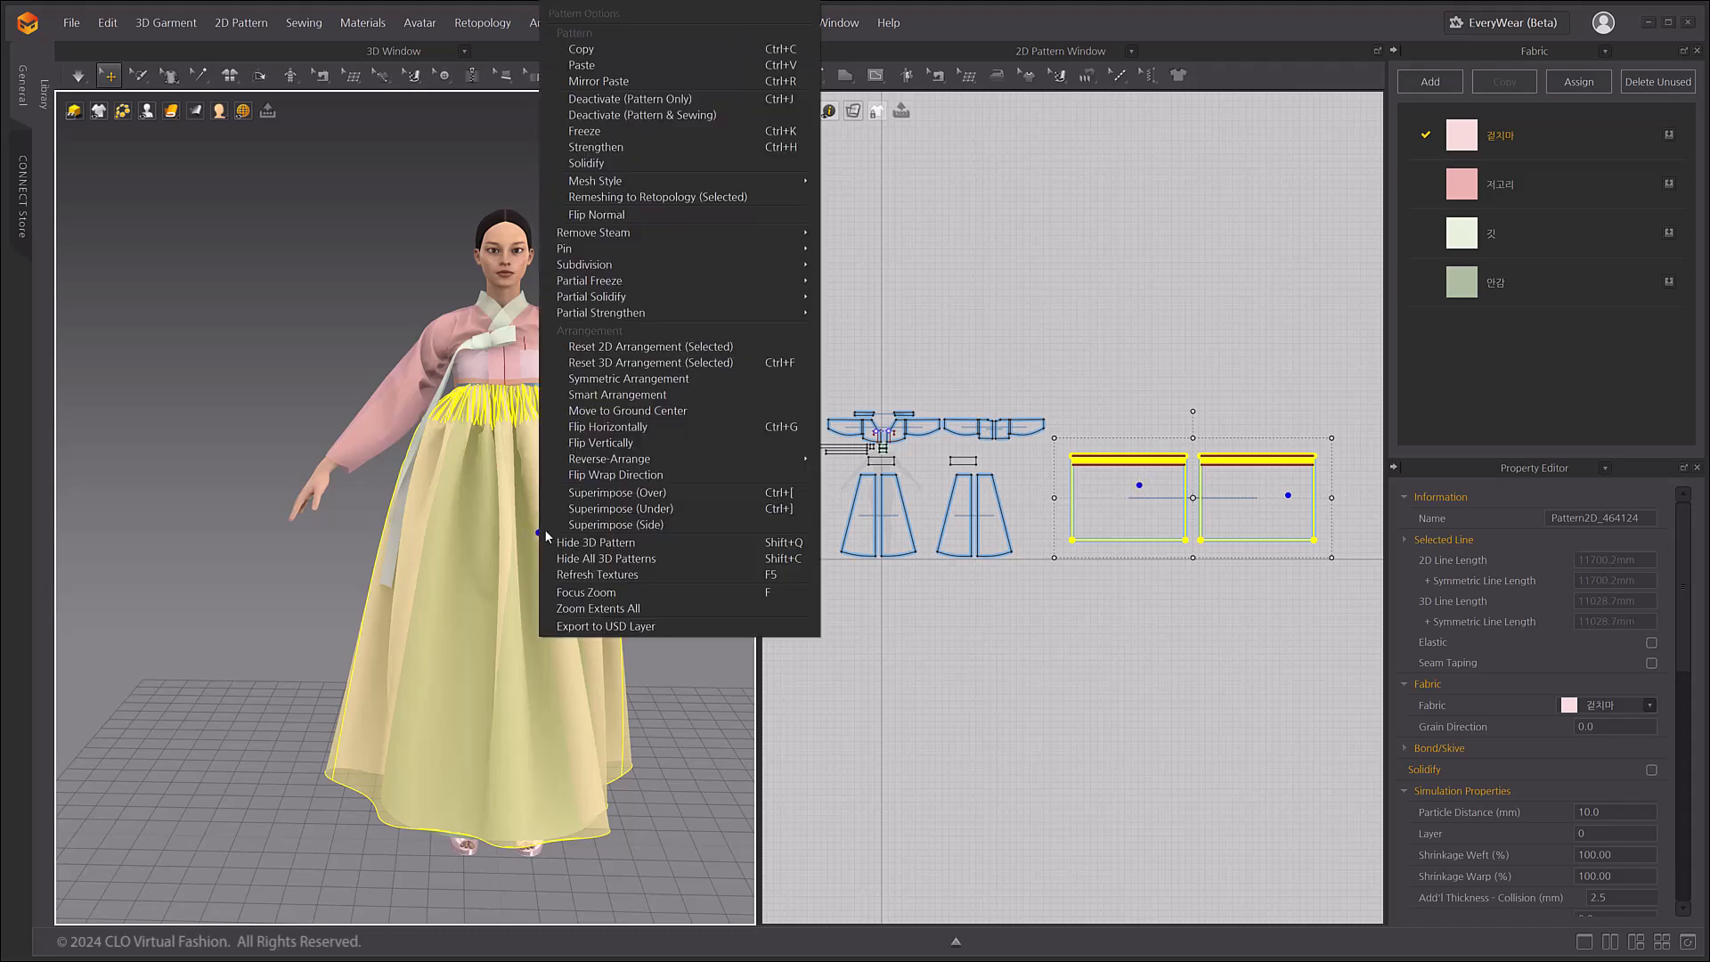
click(625, 114)
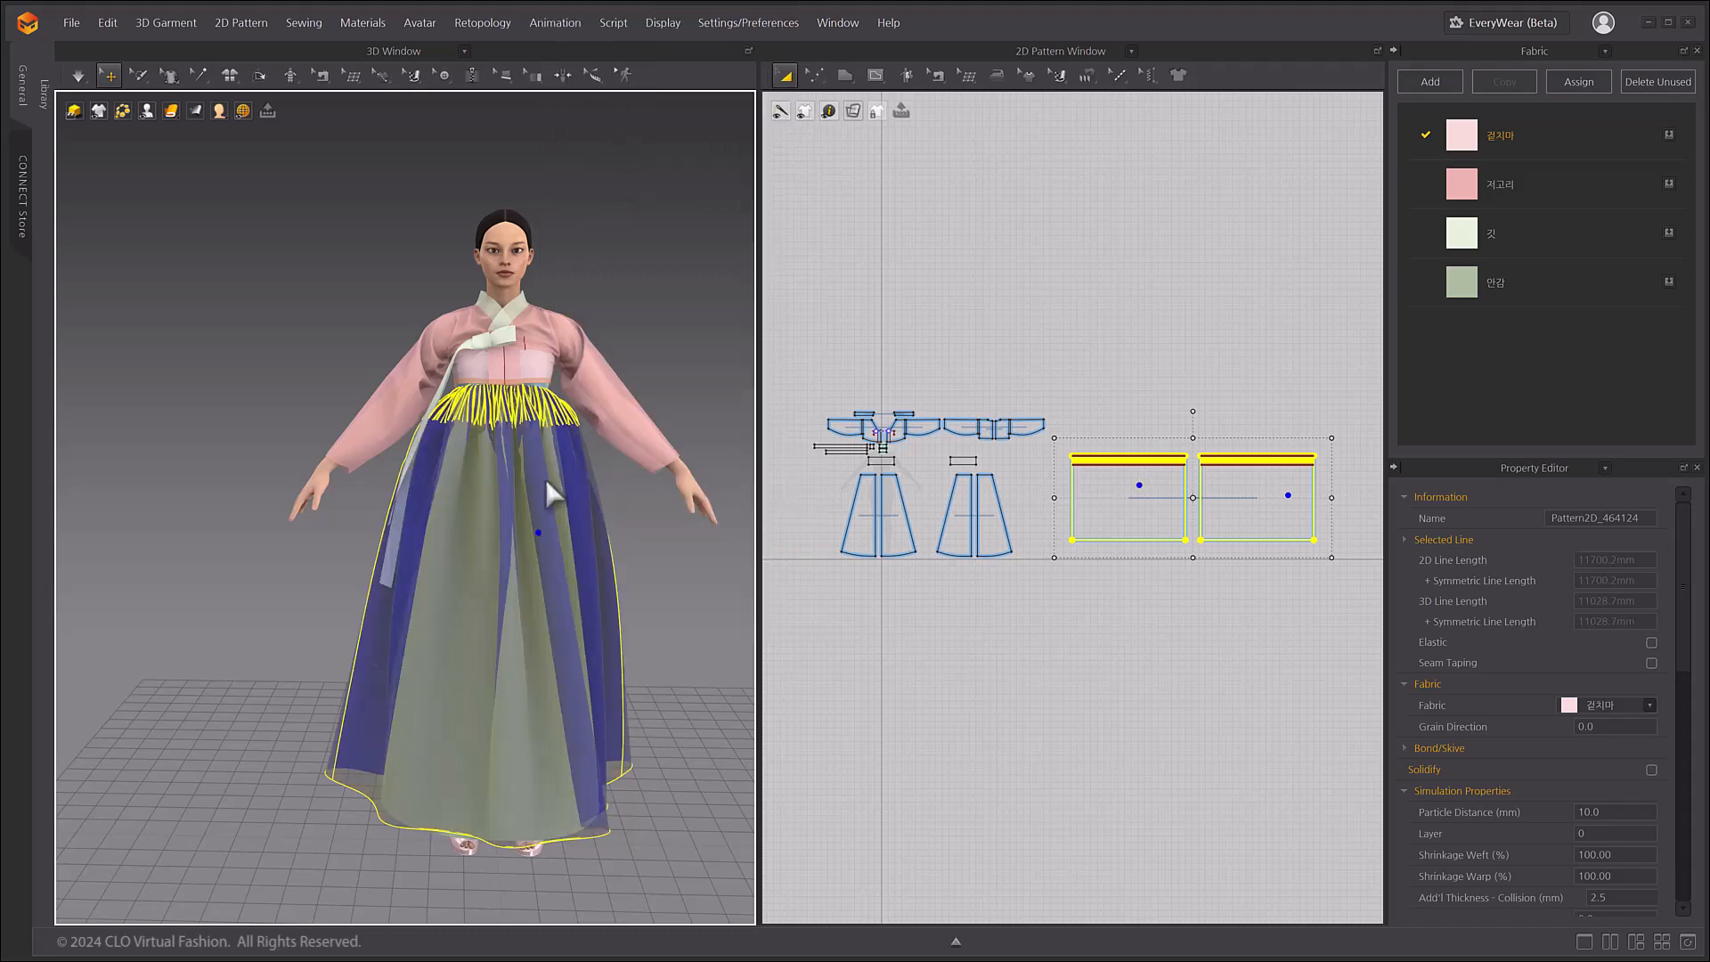
right_click(544, 474)
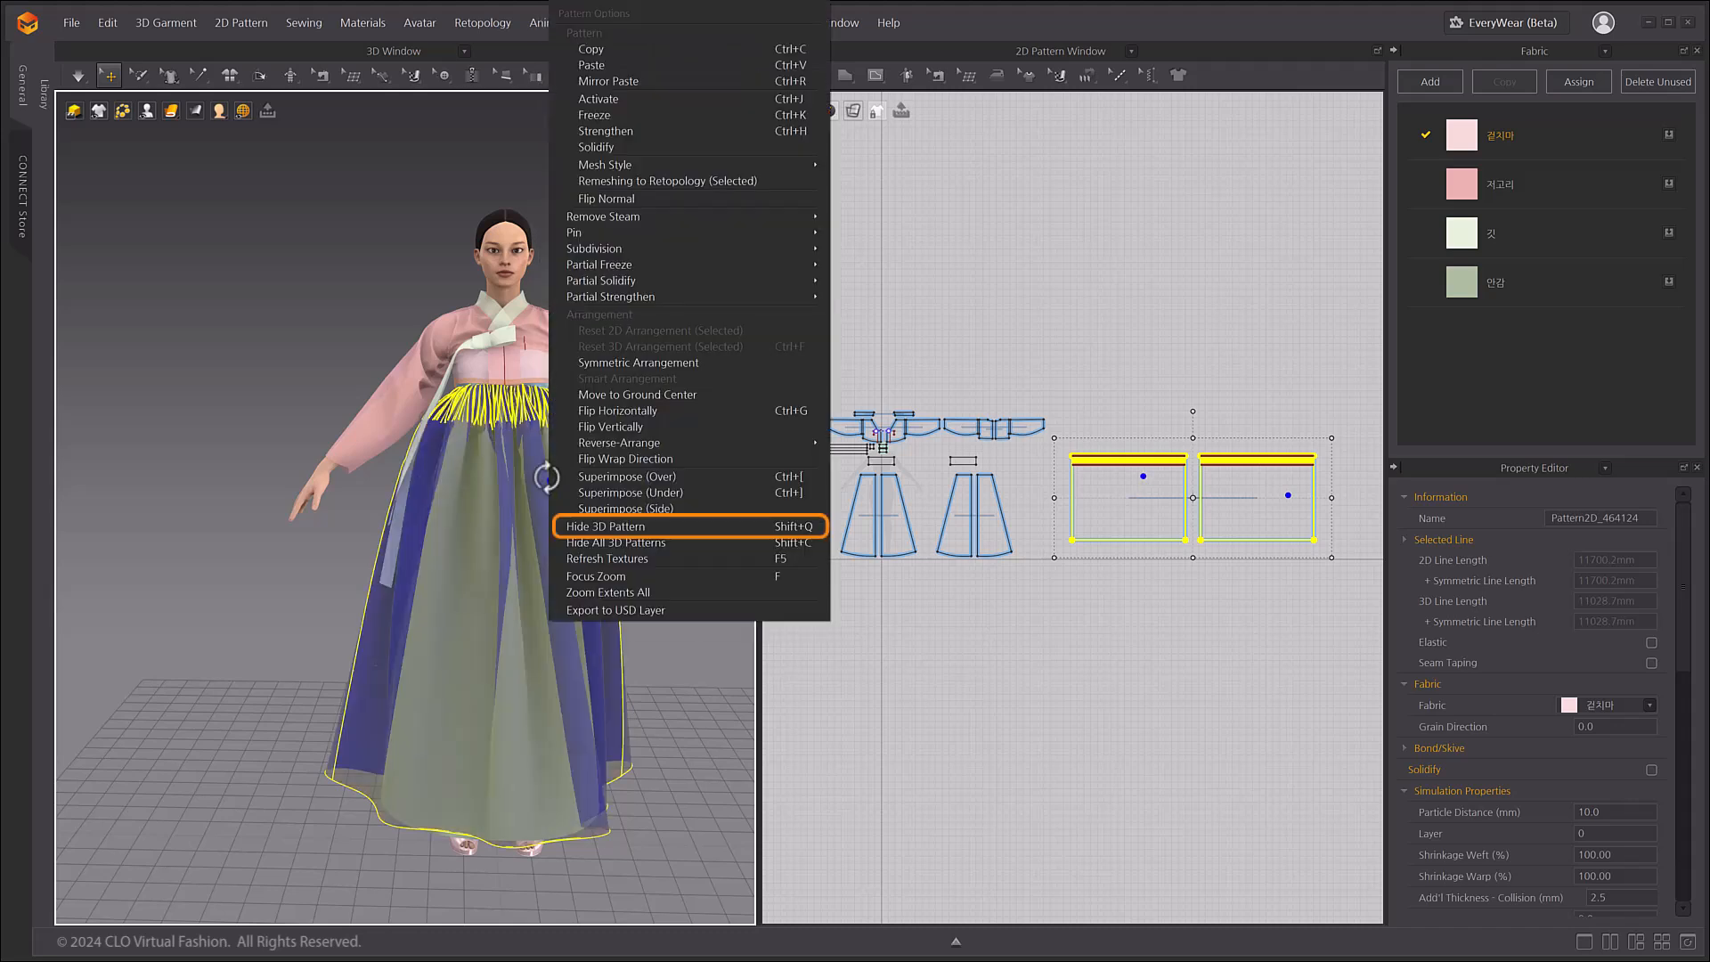
click(650, 528)
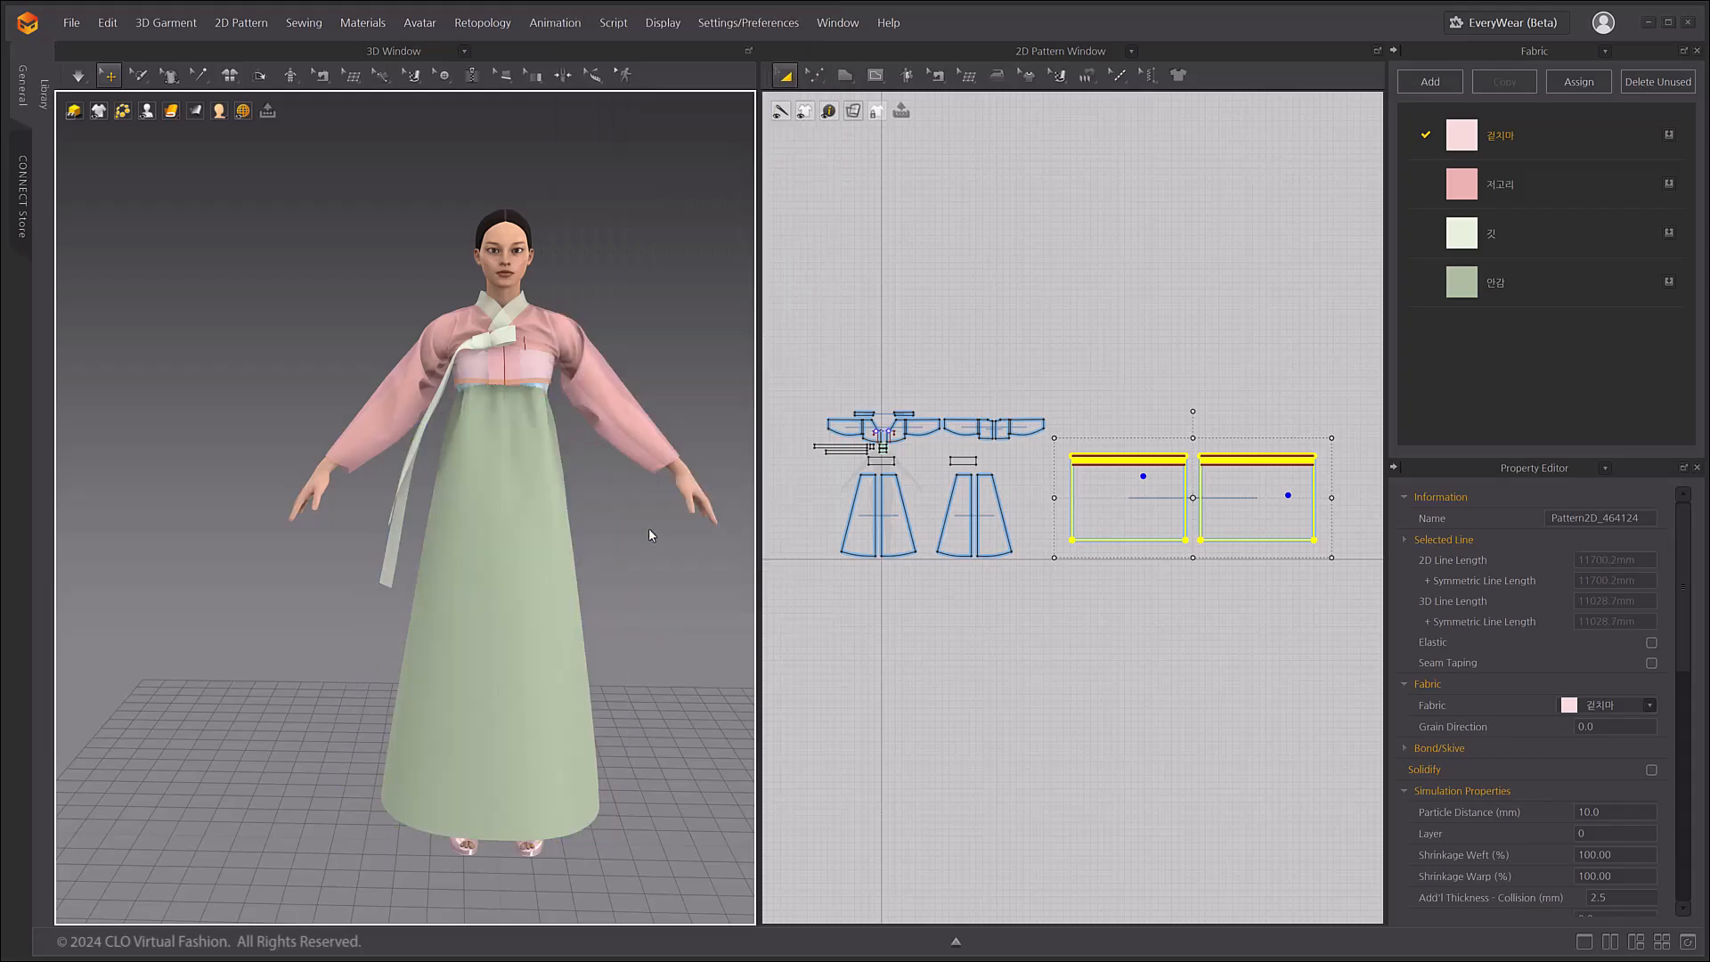
- Deactivate the jacket patterns, including collar and ribbon ties, together with their sewing and hide them in 3D
click(656, 575)
scroll(483, 417, up, 3)
click(402, 375)
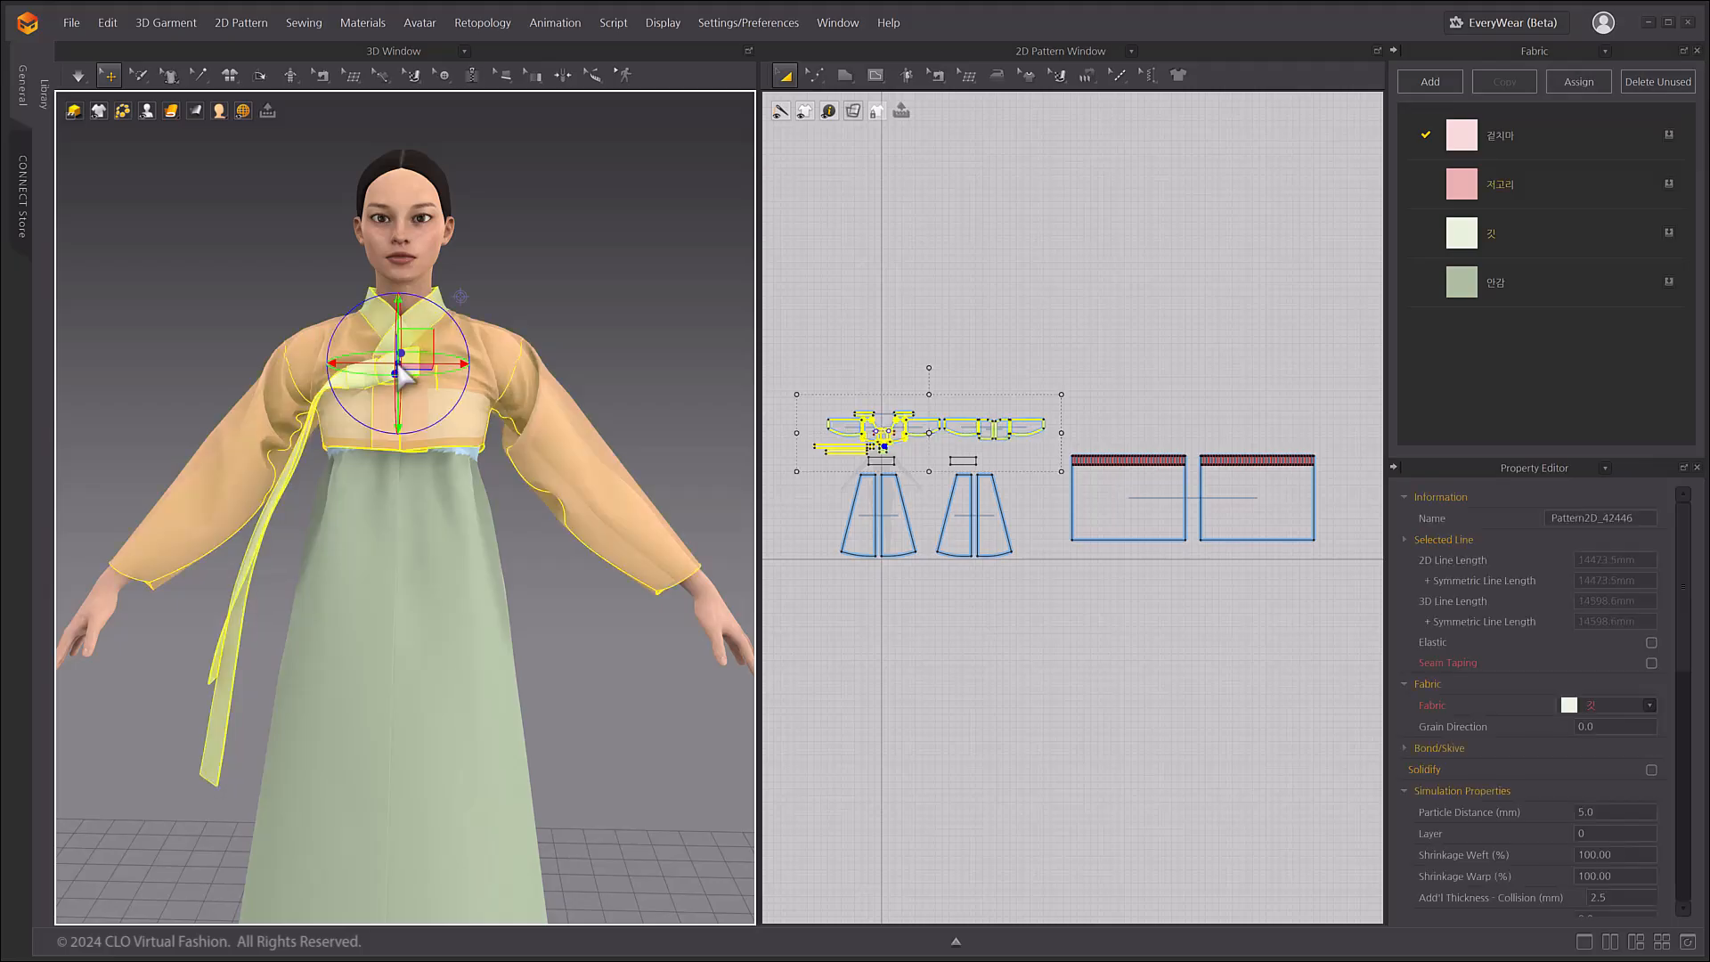
right_click(403, 374)
click(492, 116)
right_click(402, 340)
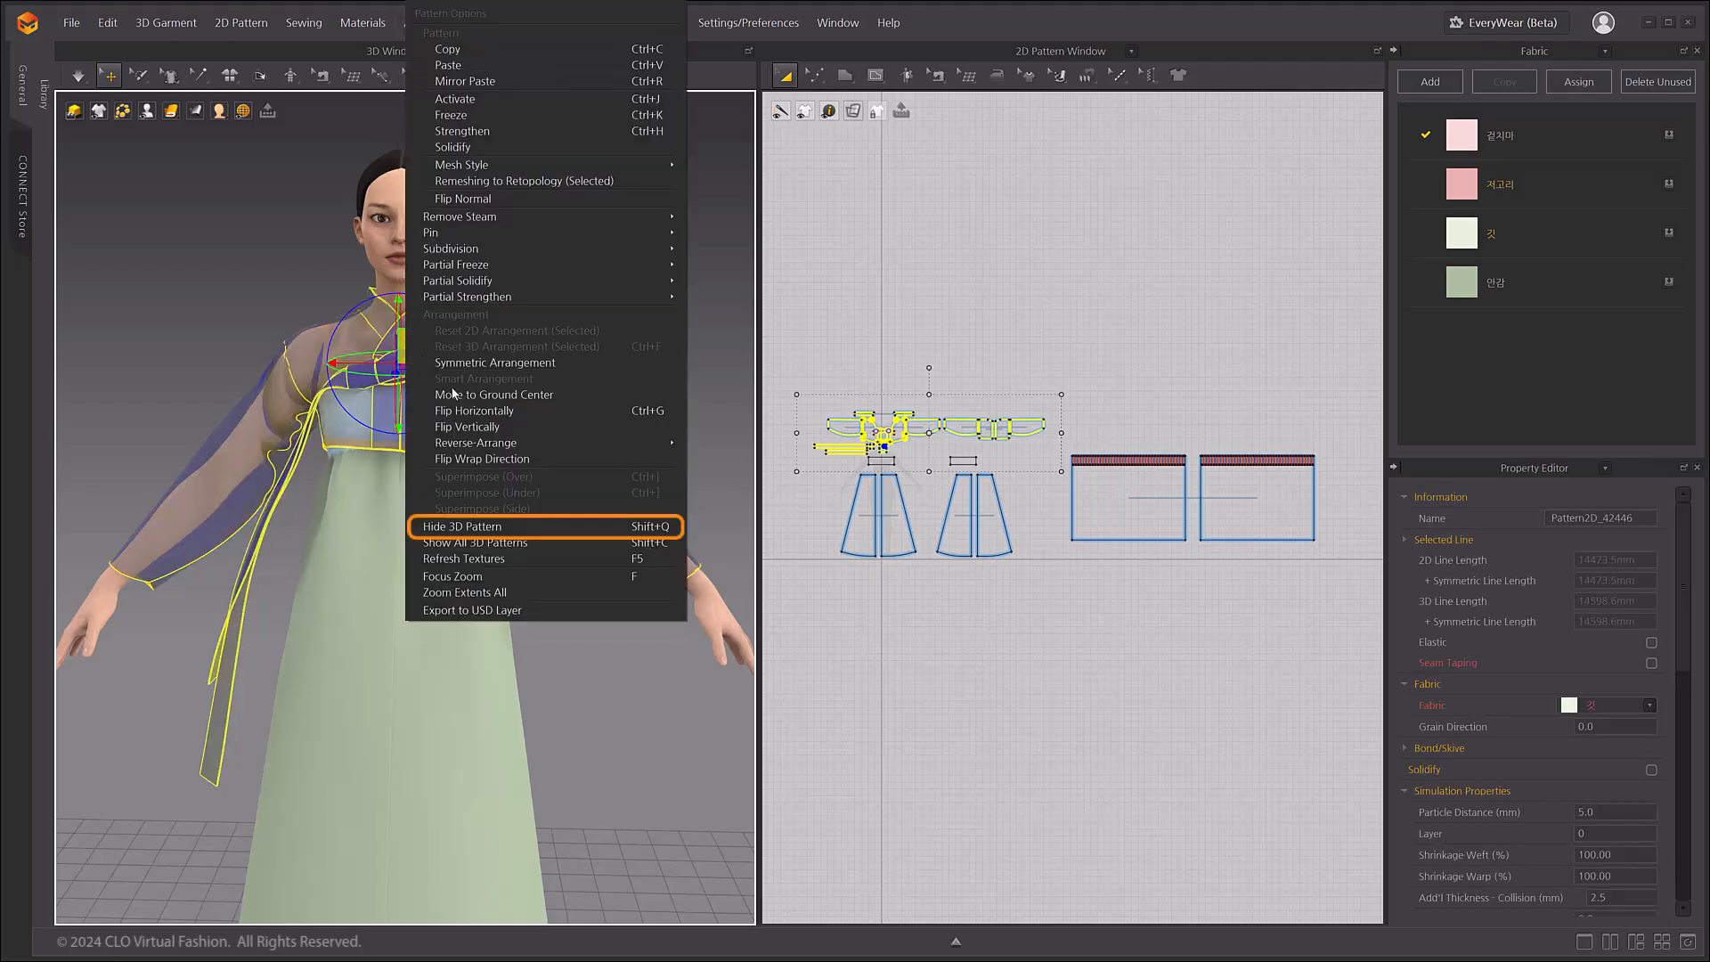
click(516, 529)
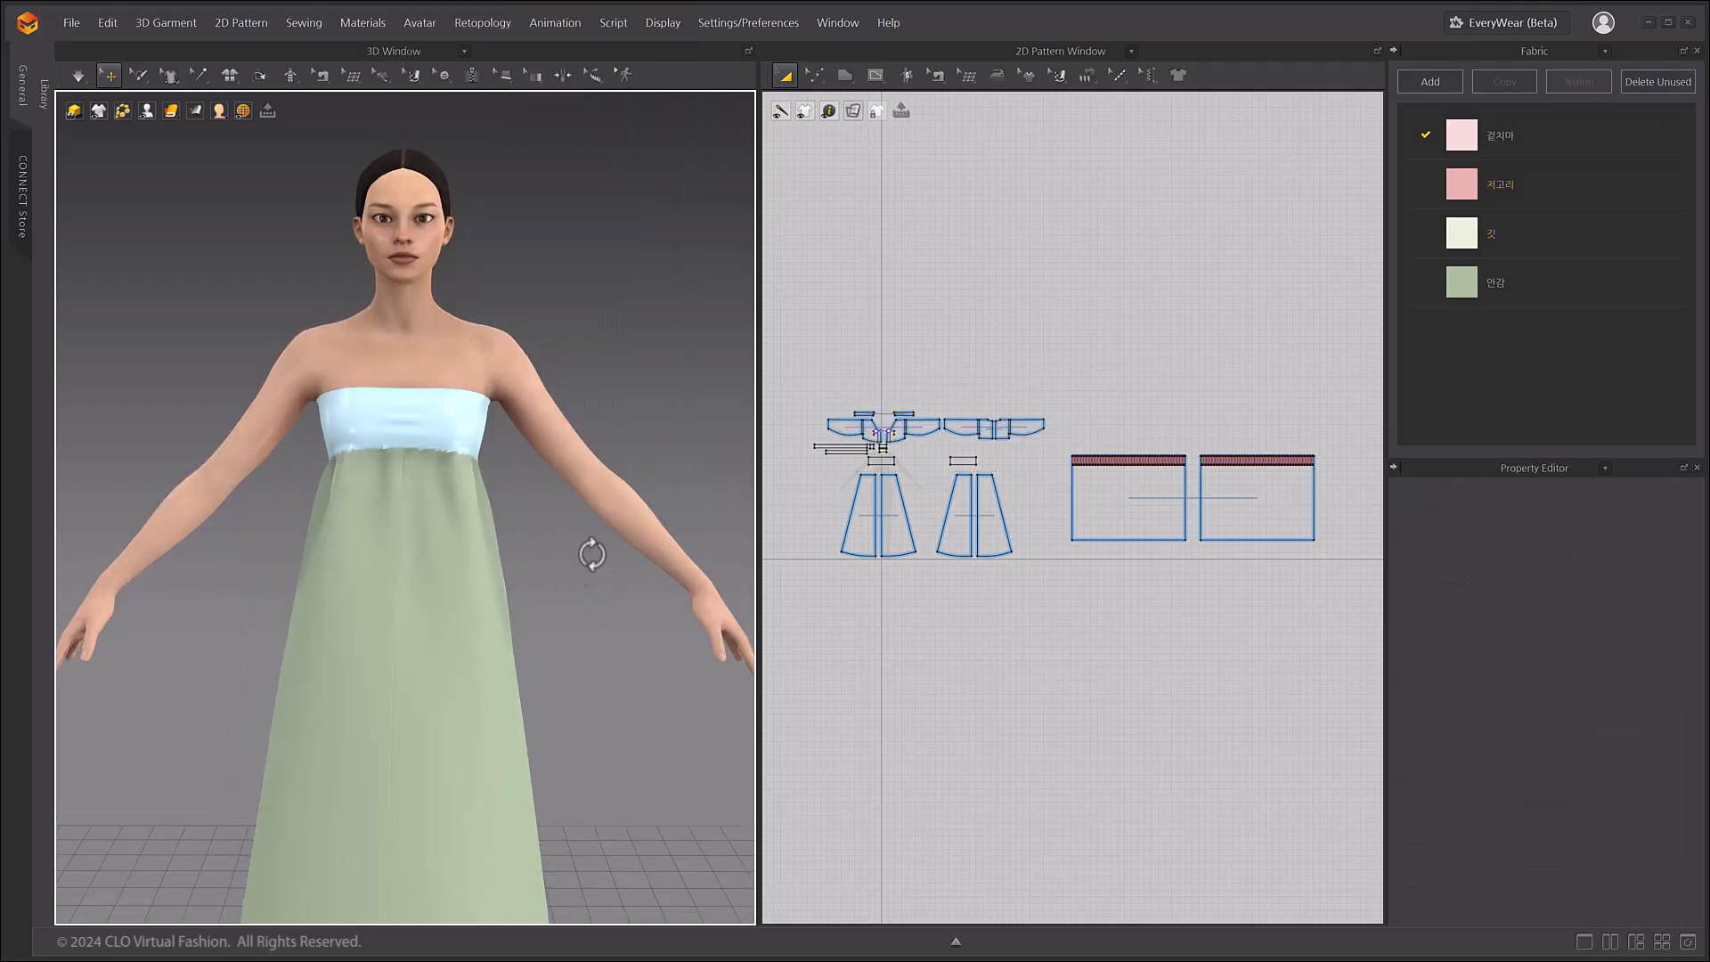
- Select all four green lining skirt panels, front and back, and deactivate them
scroll(605, 570, down, 3)
scroll(633, 568, up, 5)
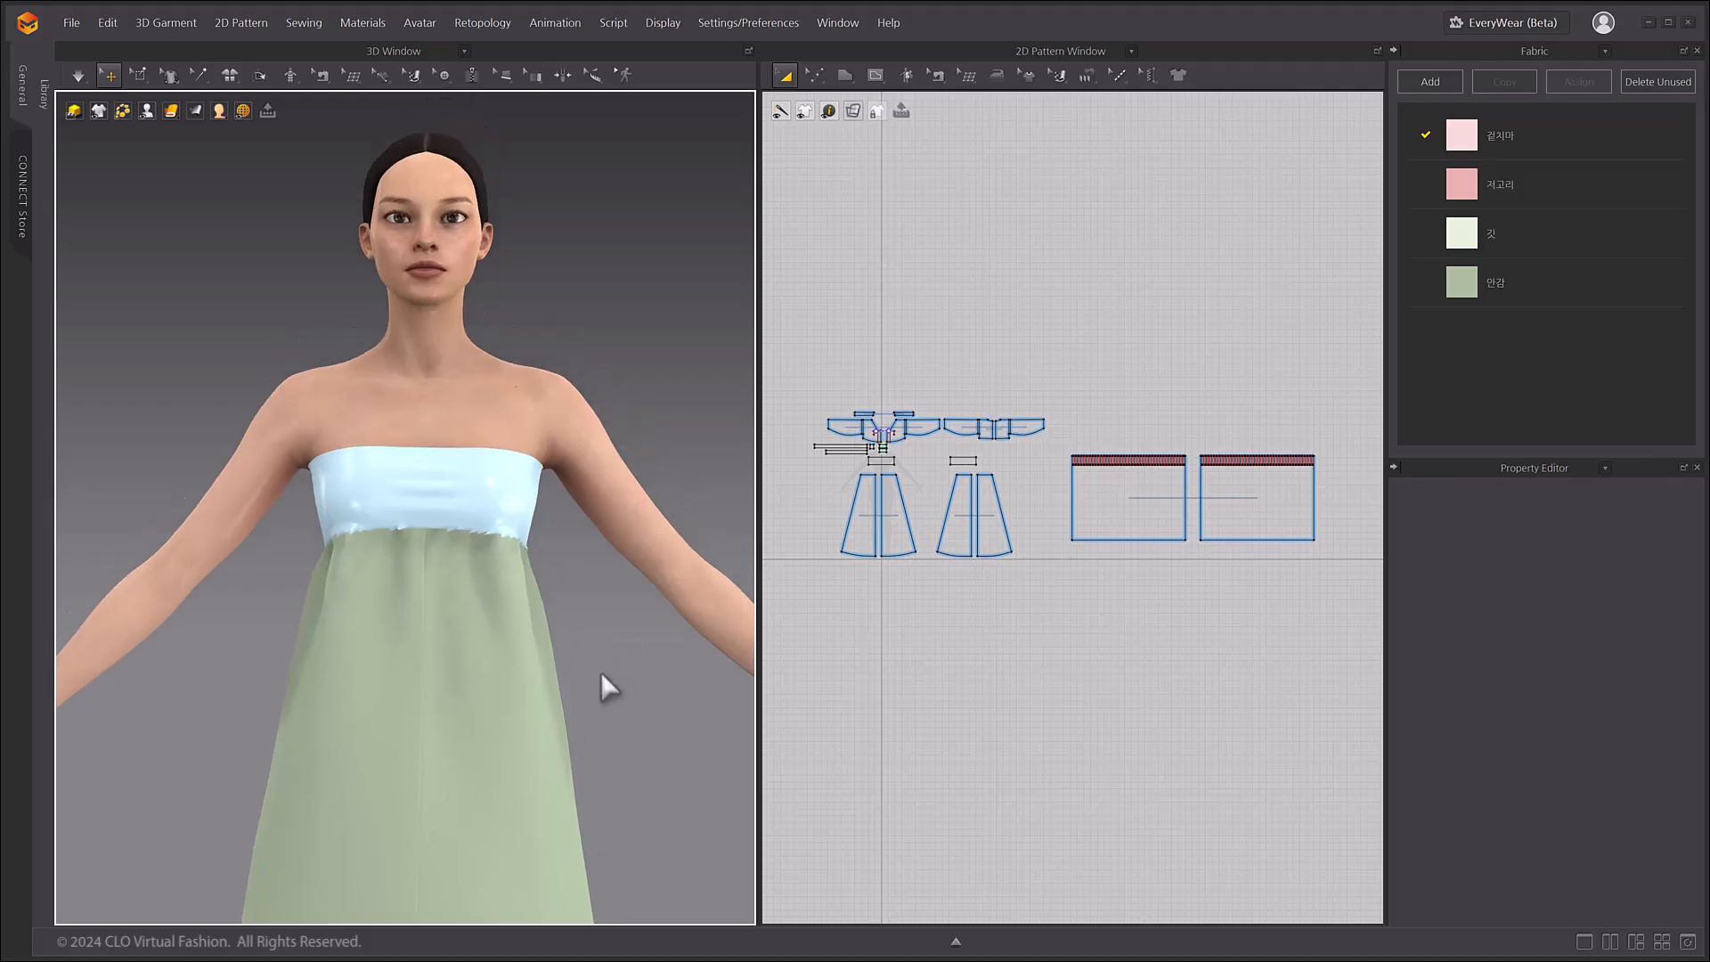
click(372, 664)
right_drag(537, 687, 404, 686)
click(667, 698)
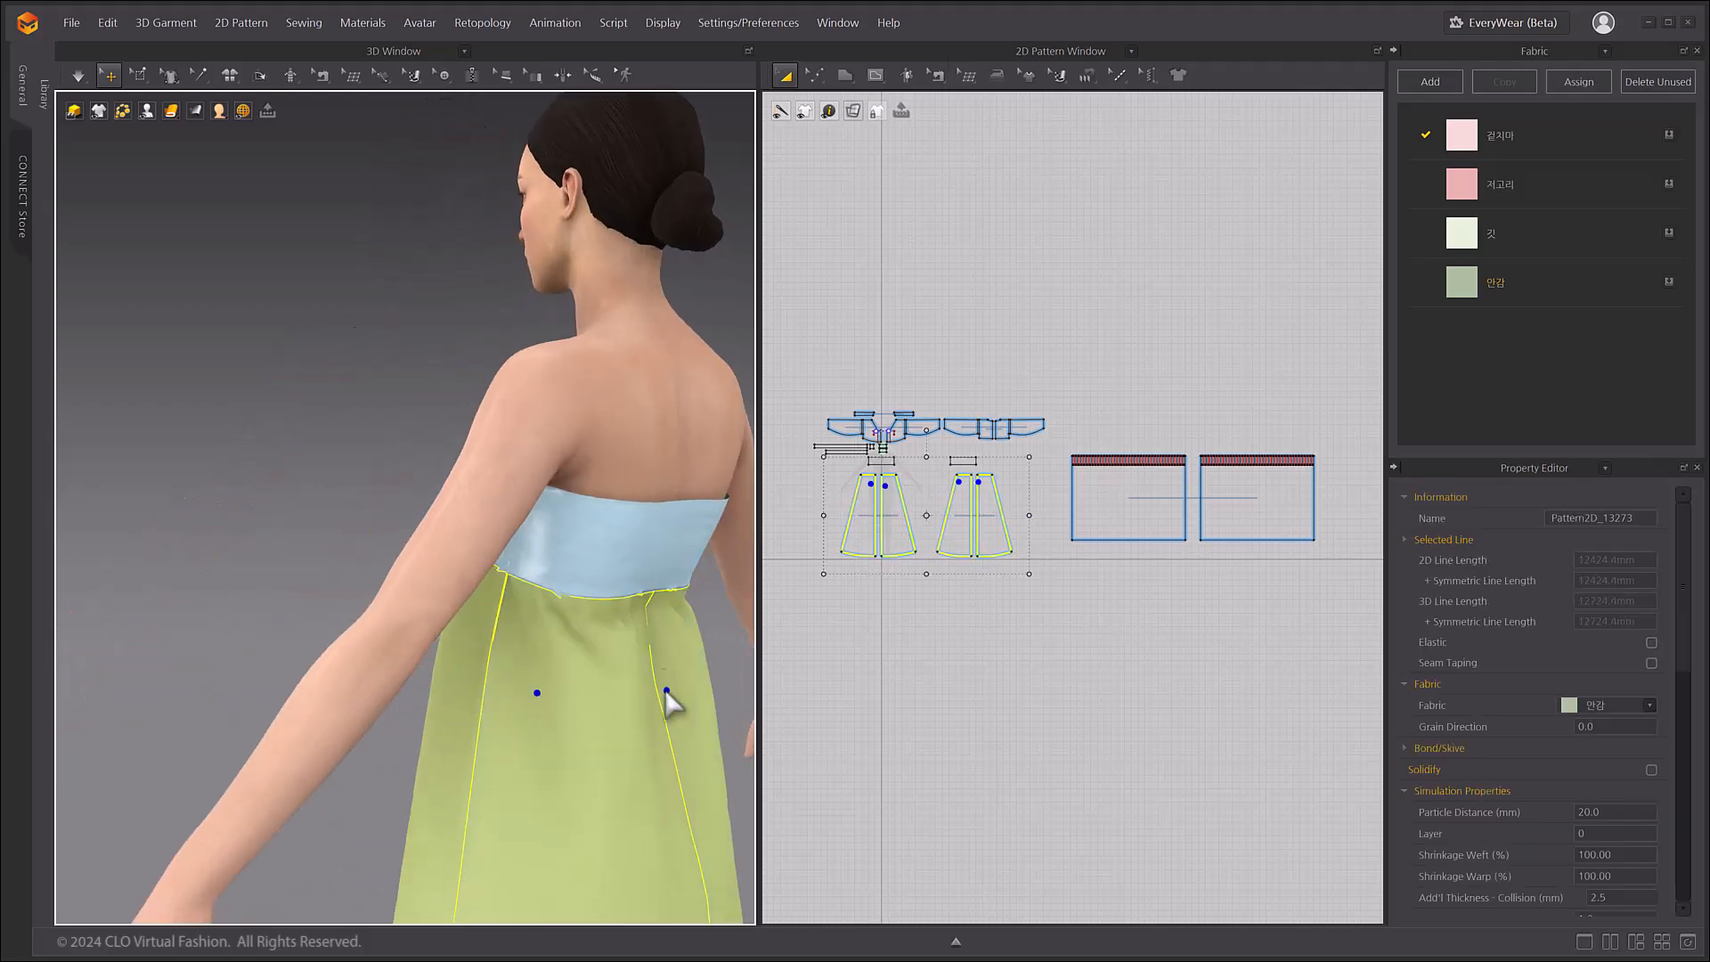
right_click(668, 694)
click(793, 171)
- Unfreeze the front and back chest band patterns and start the simulation
right_drag(383, 488, 612, 533)
click(491, 516)
shift+click(568, 595)
right_click(568, 595)
click(692, 120)
scroll(478, 516, down, 2)
scroll(613, 532, down, 3)
click(596, 622)
right_drag(595, 622, 431, 585)
key(space)
- Freeze the front and back chest band patterns again
click(557, 546)
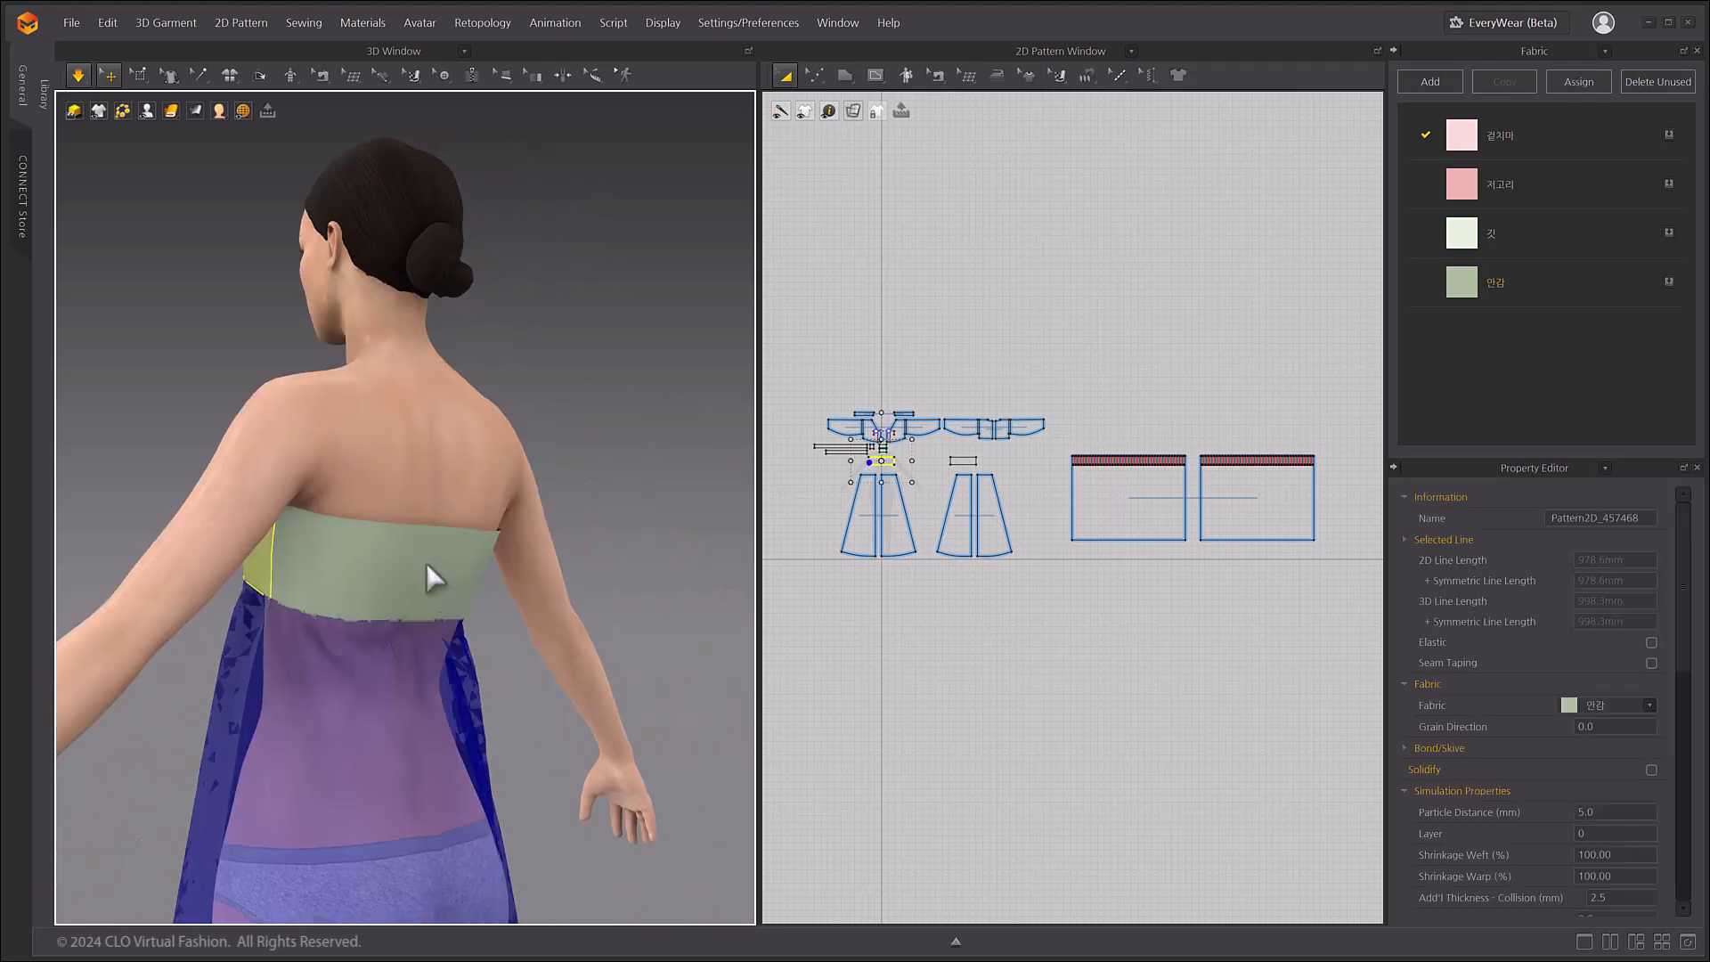
shift+click(430, 562)
right_click(430, 563)
click(517, 134)
scroll(404, 520, down, 2)
right_drag(404, 519, 488, 534)
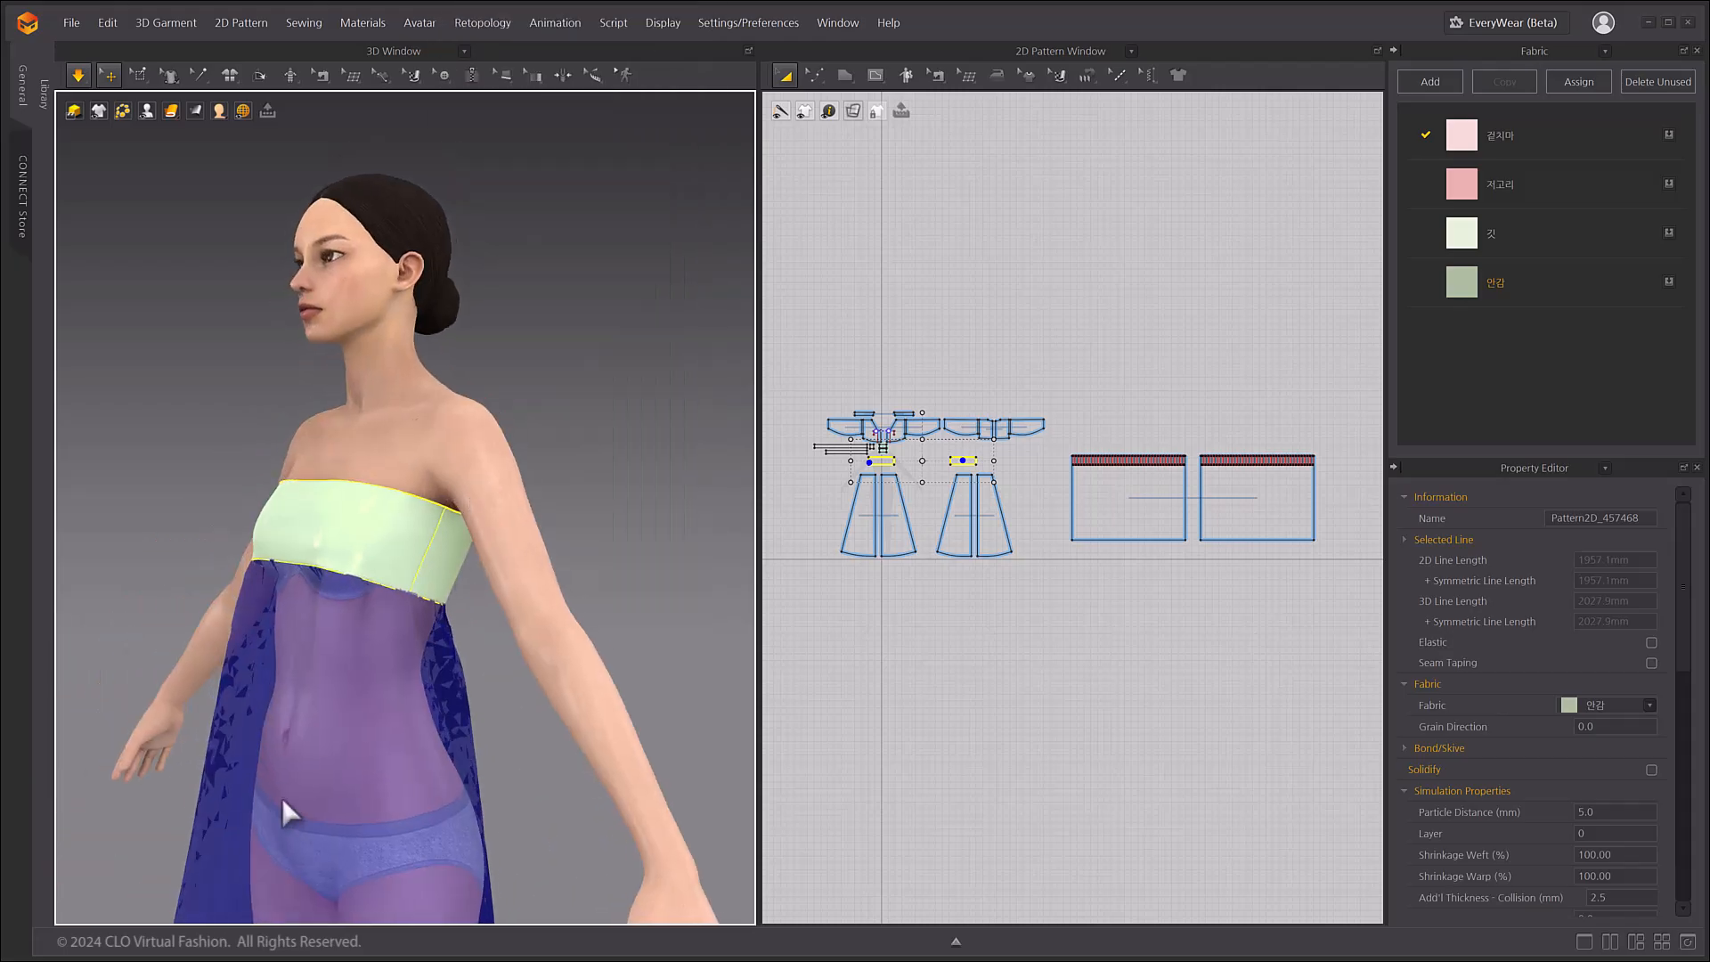
- Reactivate the four lining skirt panels so they drape below the frozen chest band
click(281, 794)
shift+click(466, 695)
right_drag(496, 706, 488, 725)
right_click(468, 723)
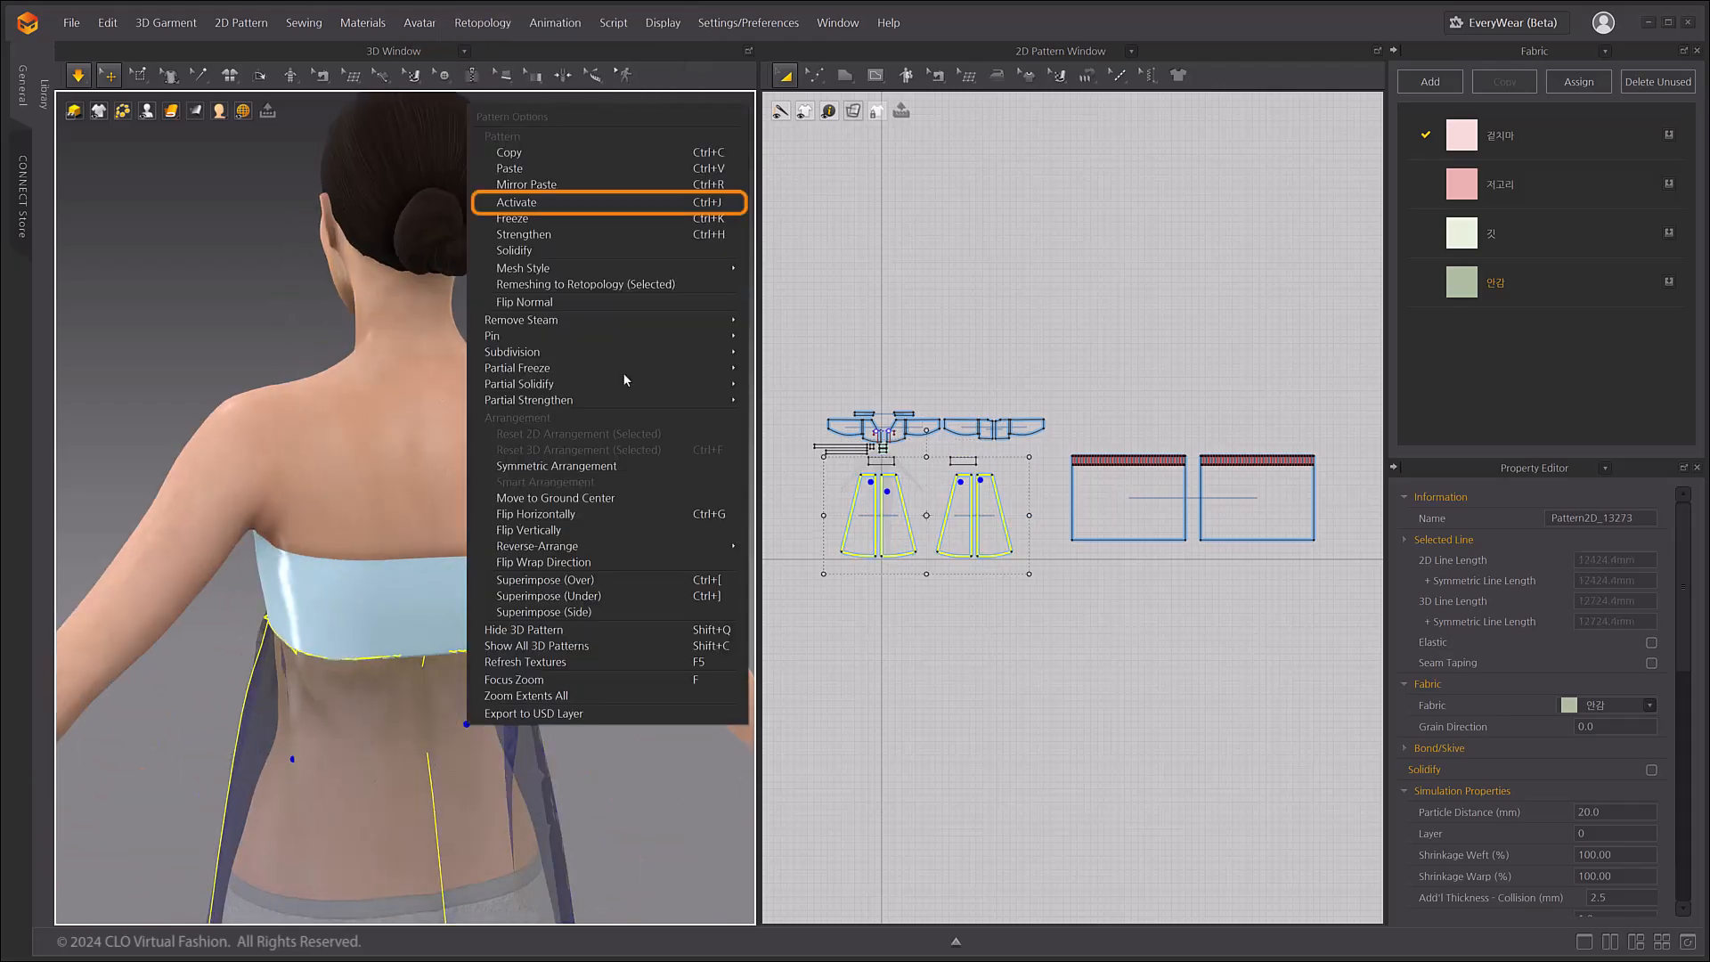
click(553, 203)
click(667, 496)
right_drag(667, 496, 570, 698)
scroll(561, 706, down, 2)
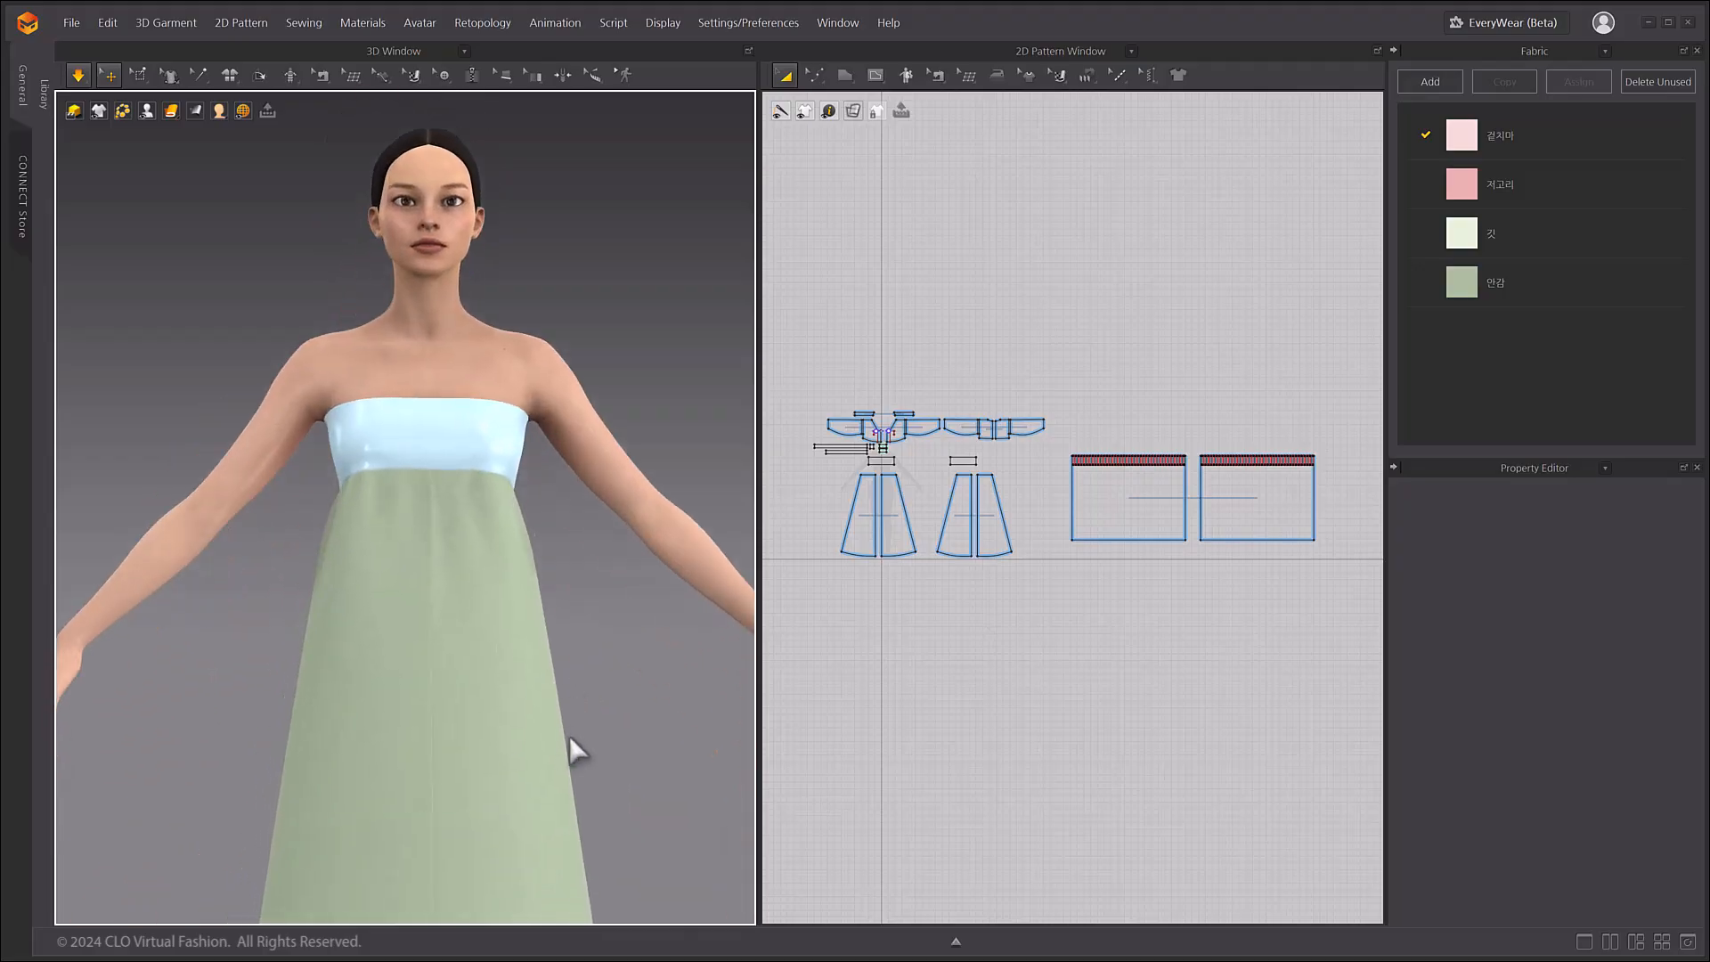
scroll(623, 819, down, 2)
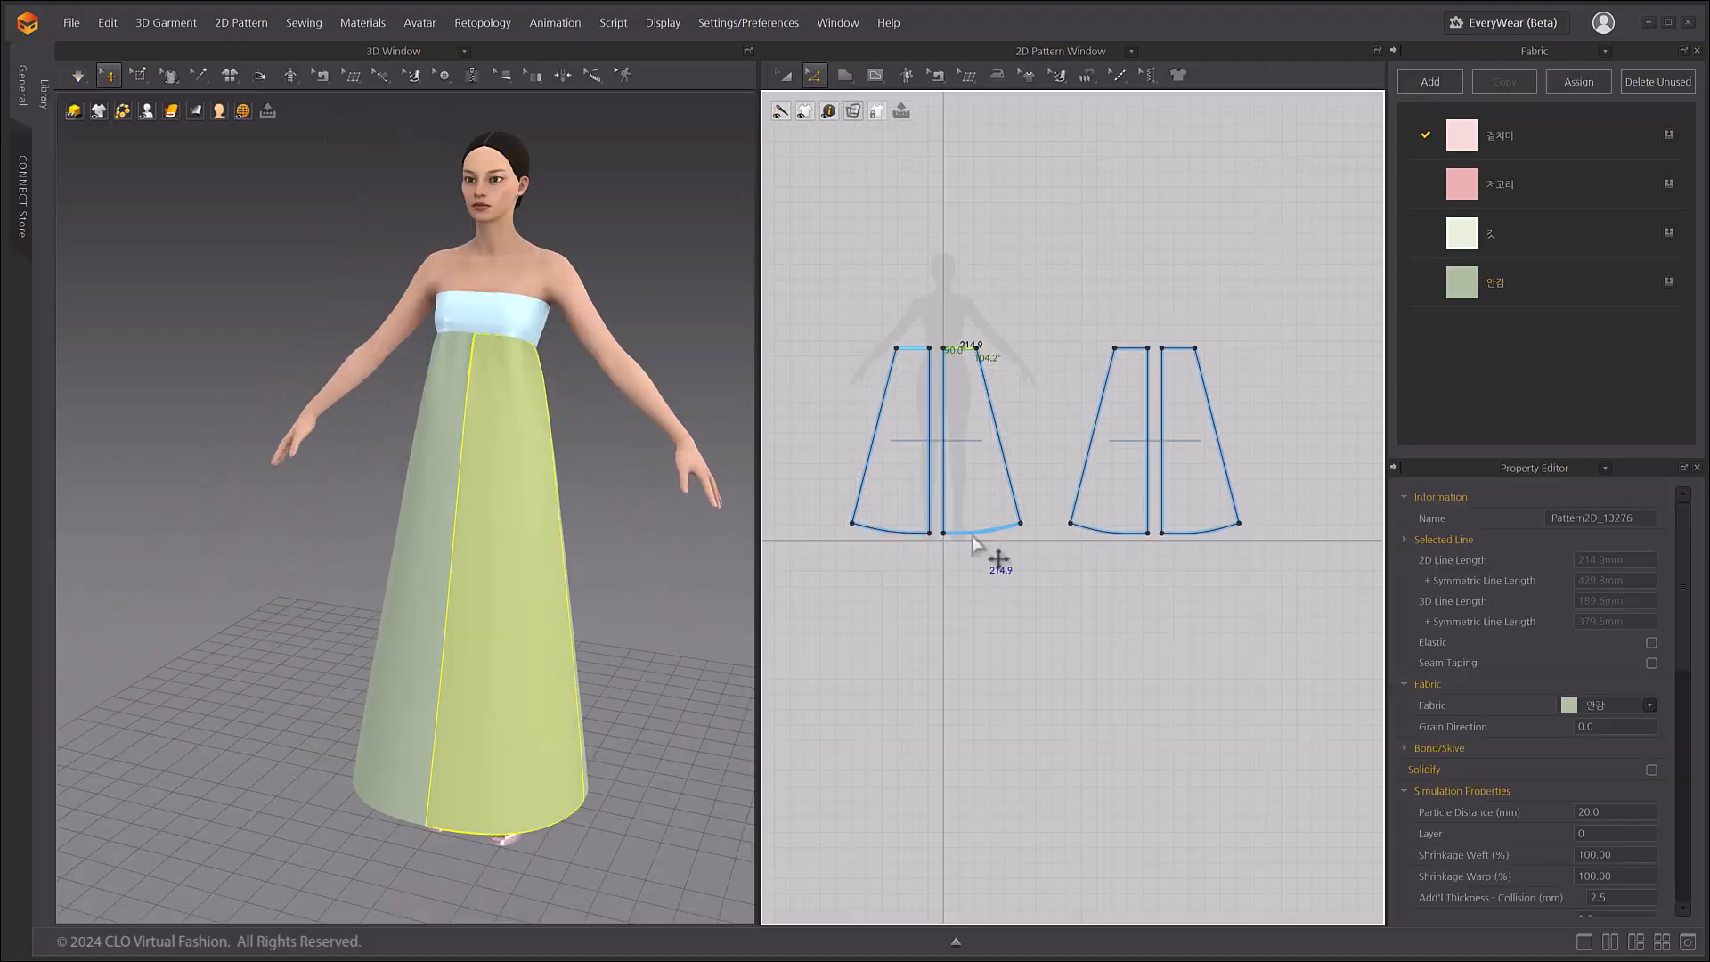
- Add 4 internal lines between the waist and hem lines of the front lining panels with Offset as Internal Line along Curved
right_click(973, 542)
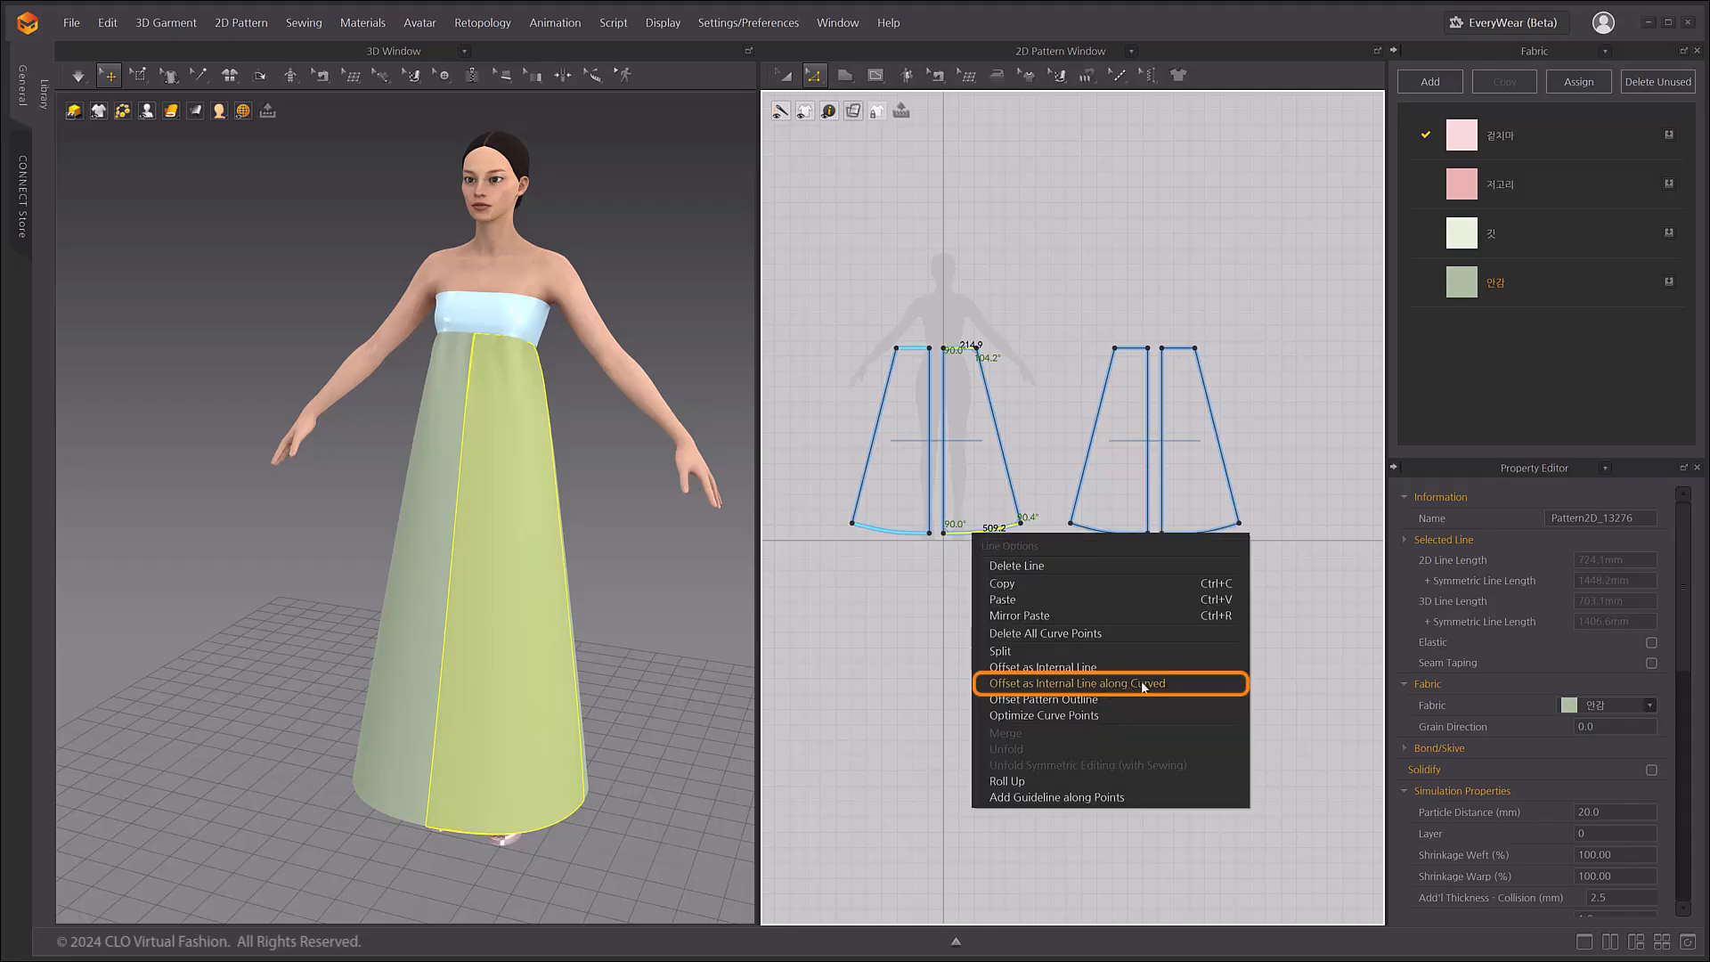
click(1143, 684)
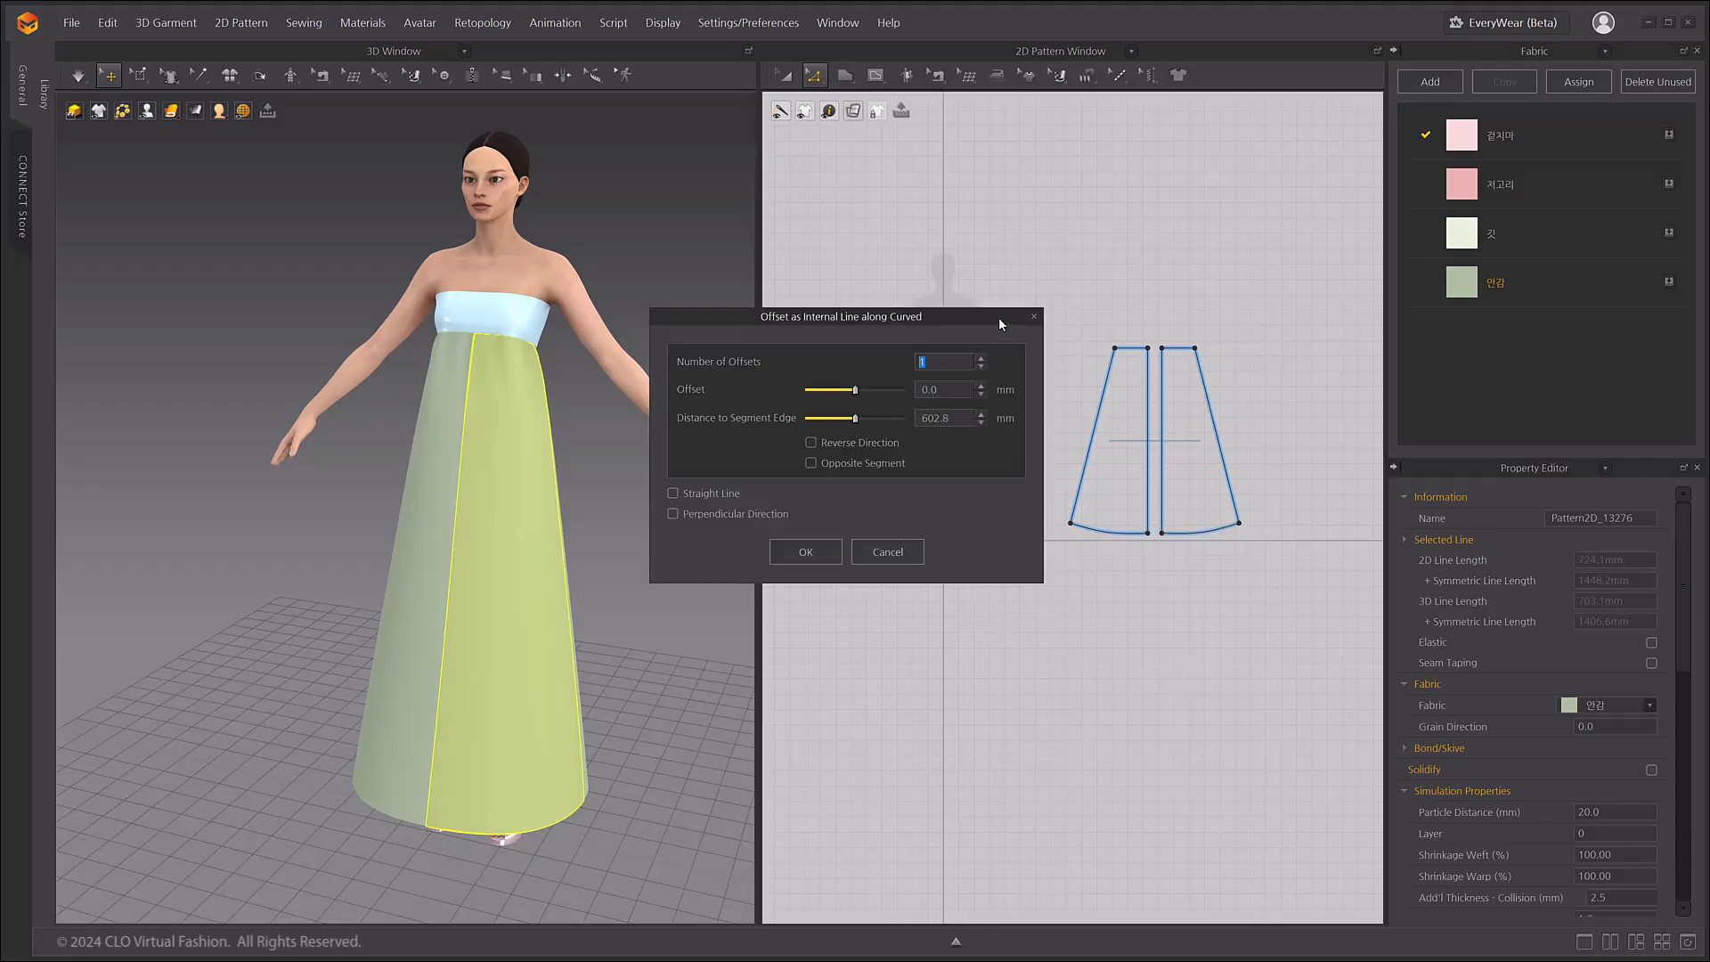
drag(1001, 318, 757, 224)
click(734, 265)
click(734, 264)
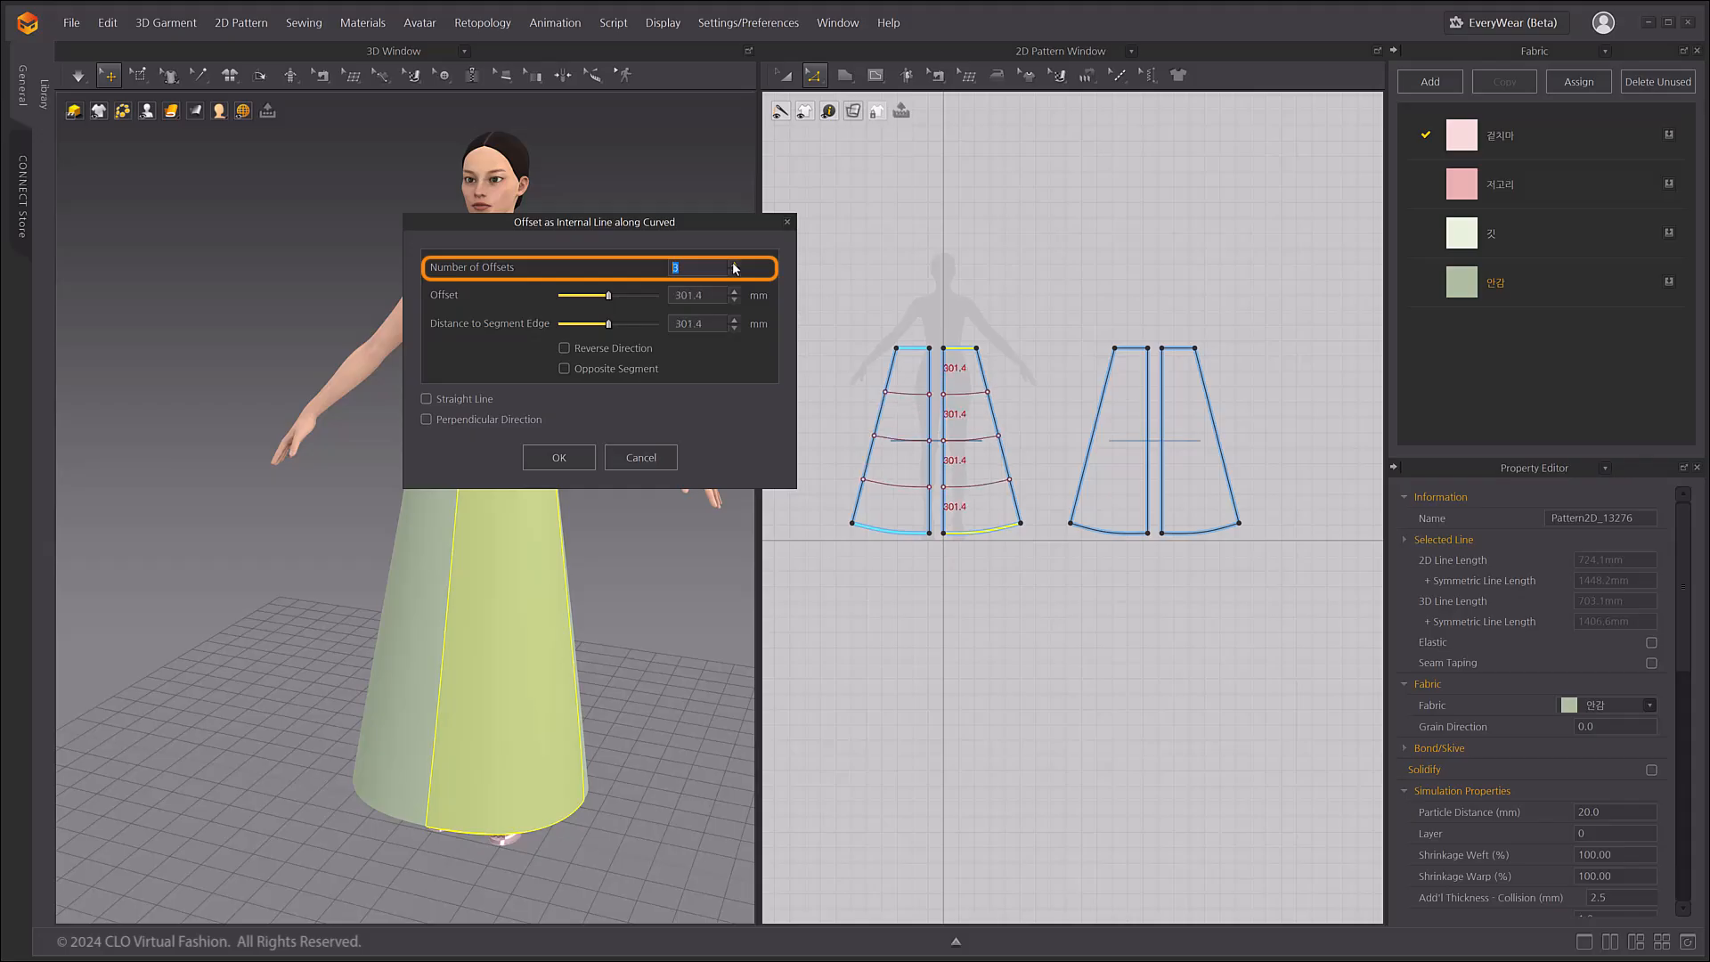
click(734, 264)
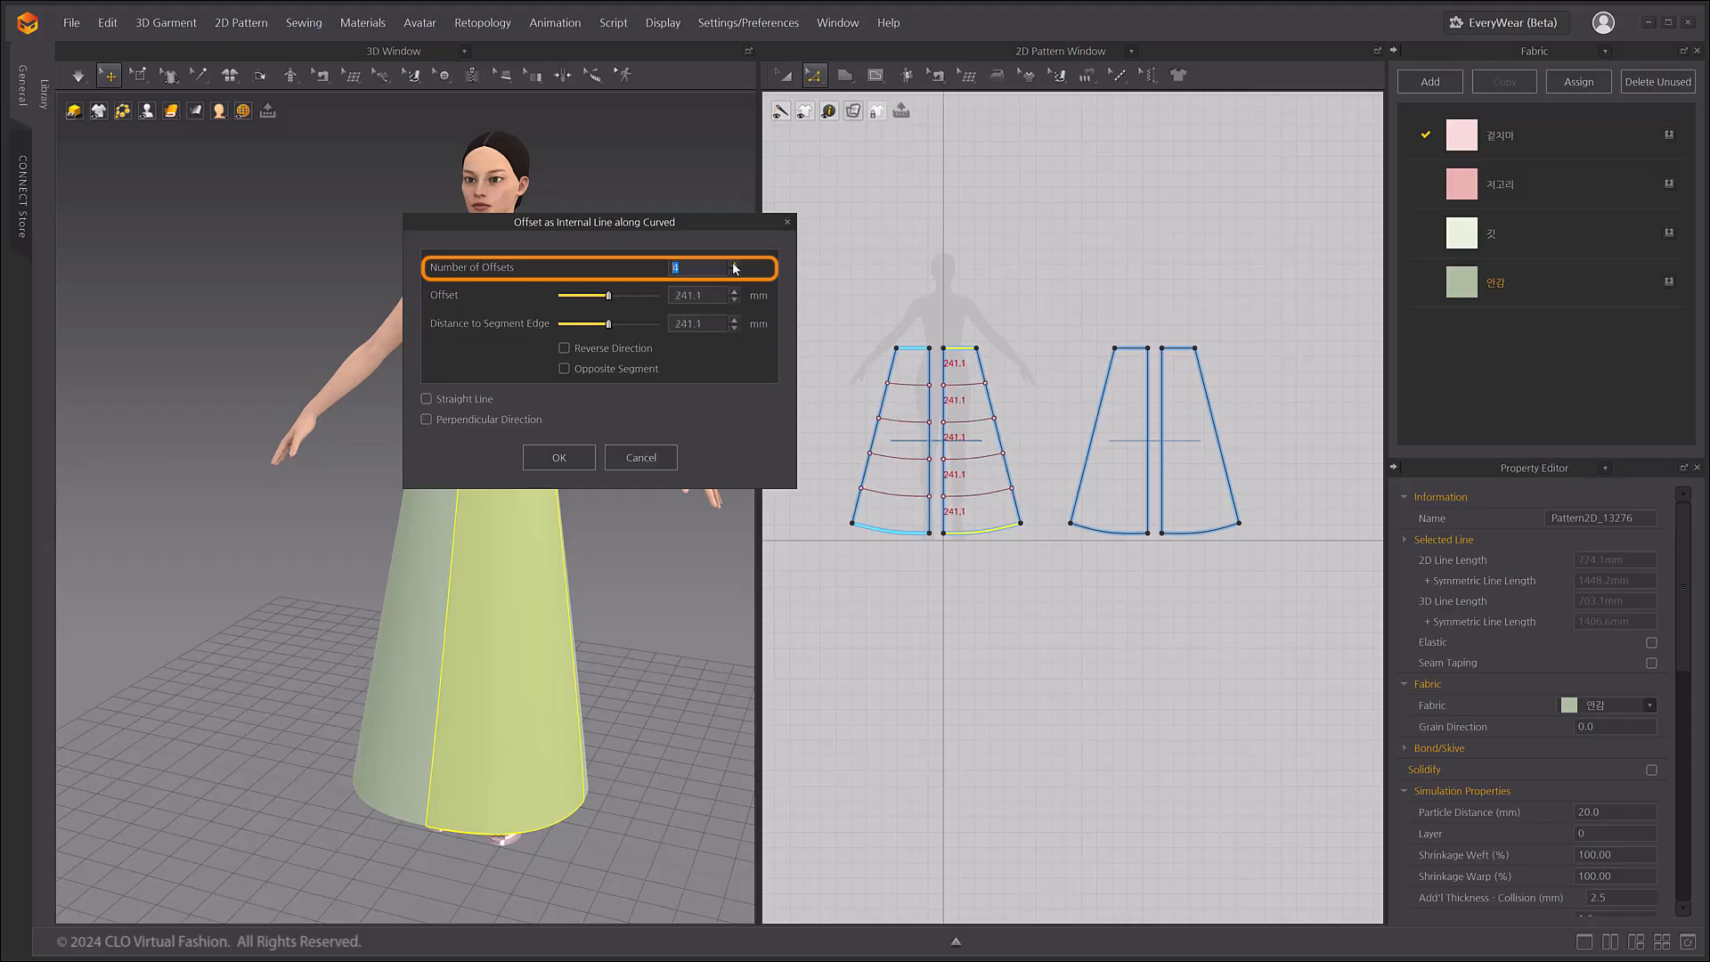
click(559, 457)
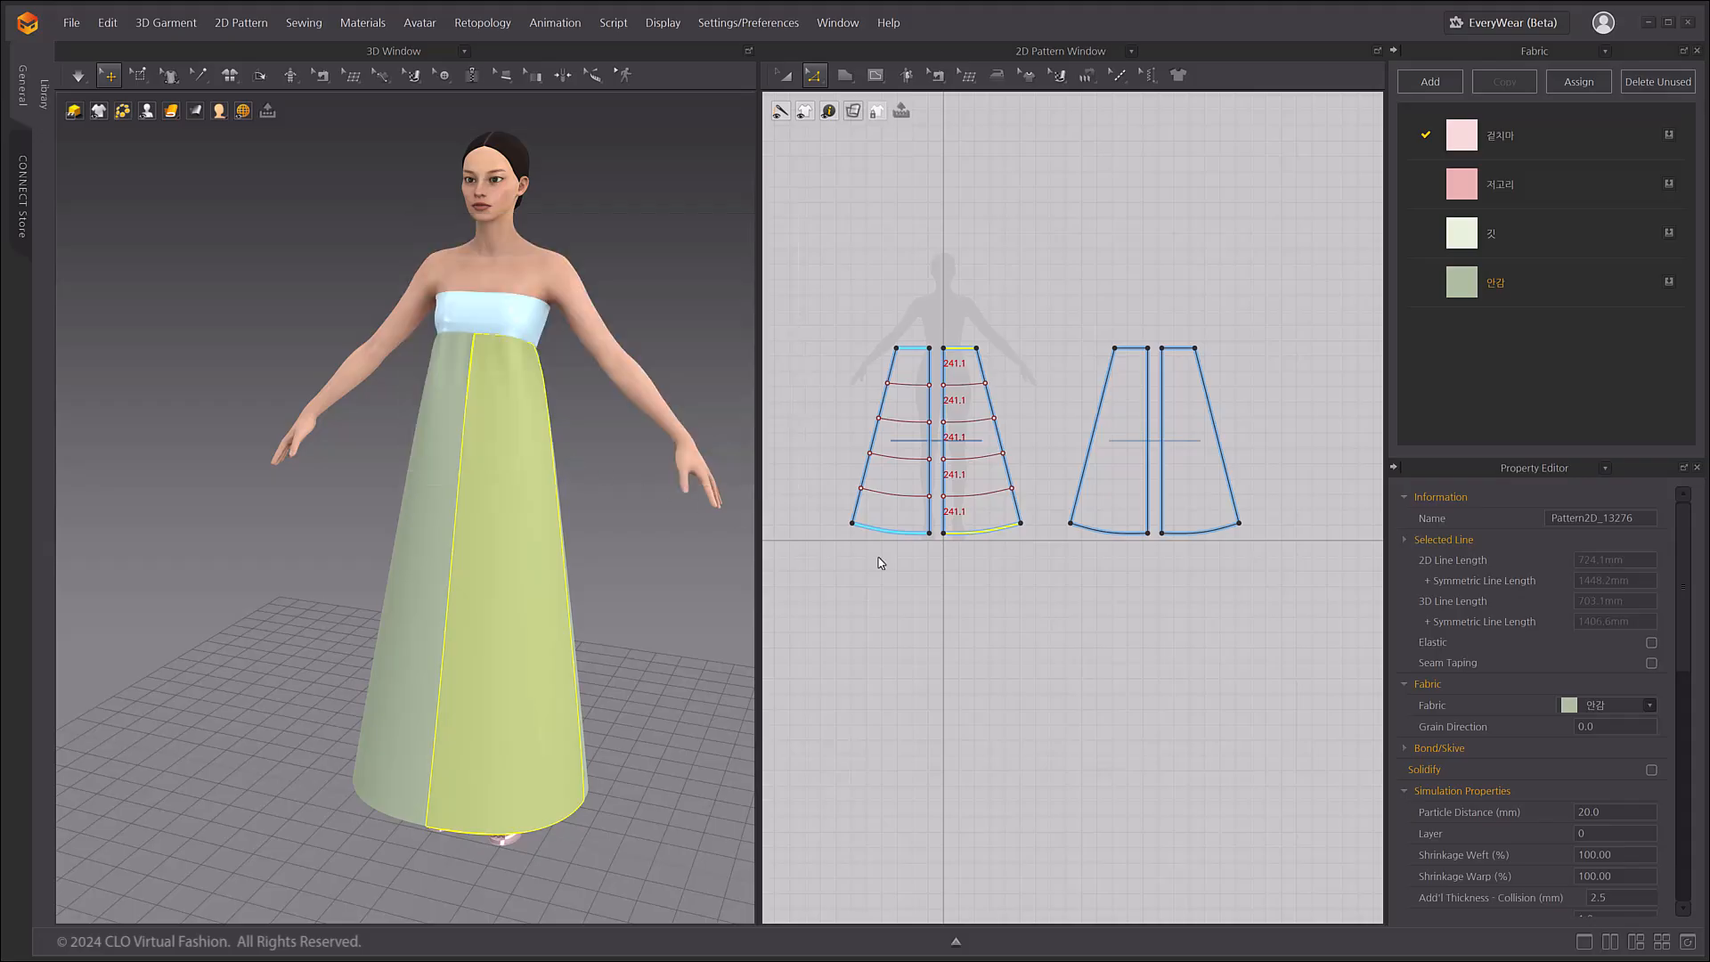
- Add 4 internal lines between the waist and hem lines of the back lining panels with Offset as Internal Line along Curved
click(1055, 618)
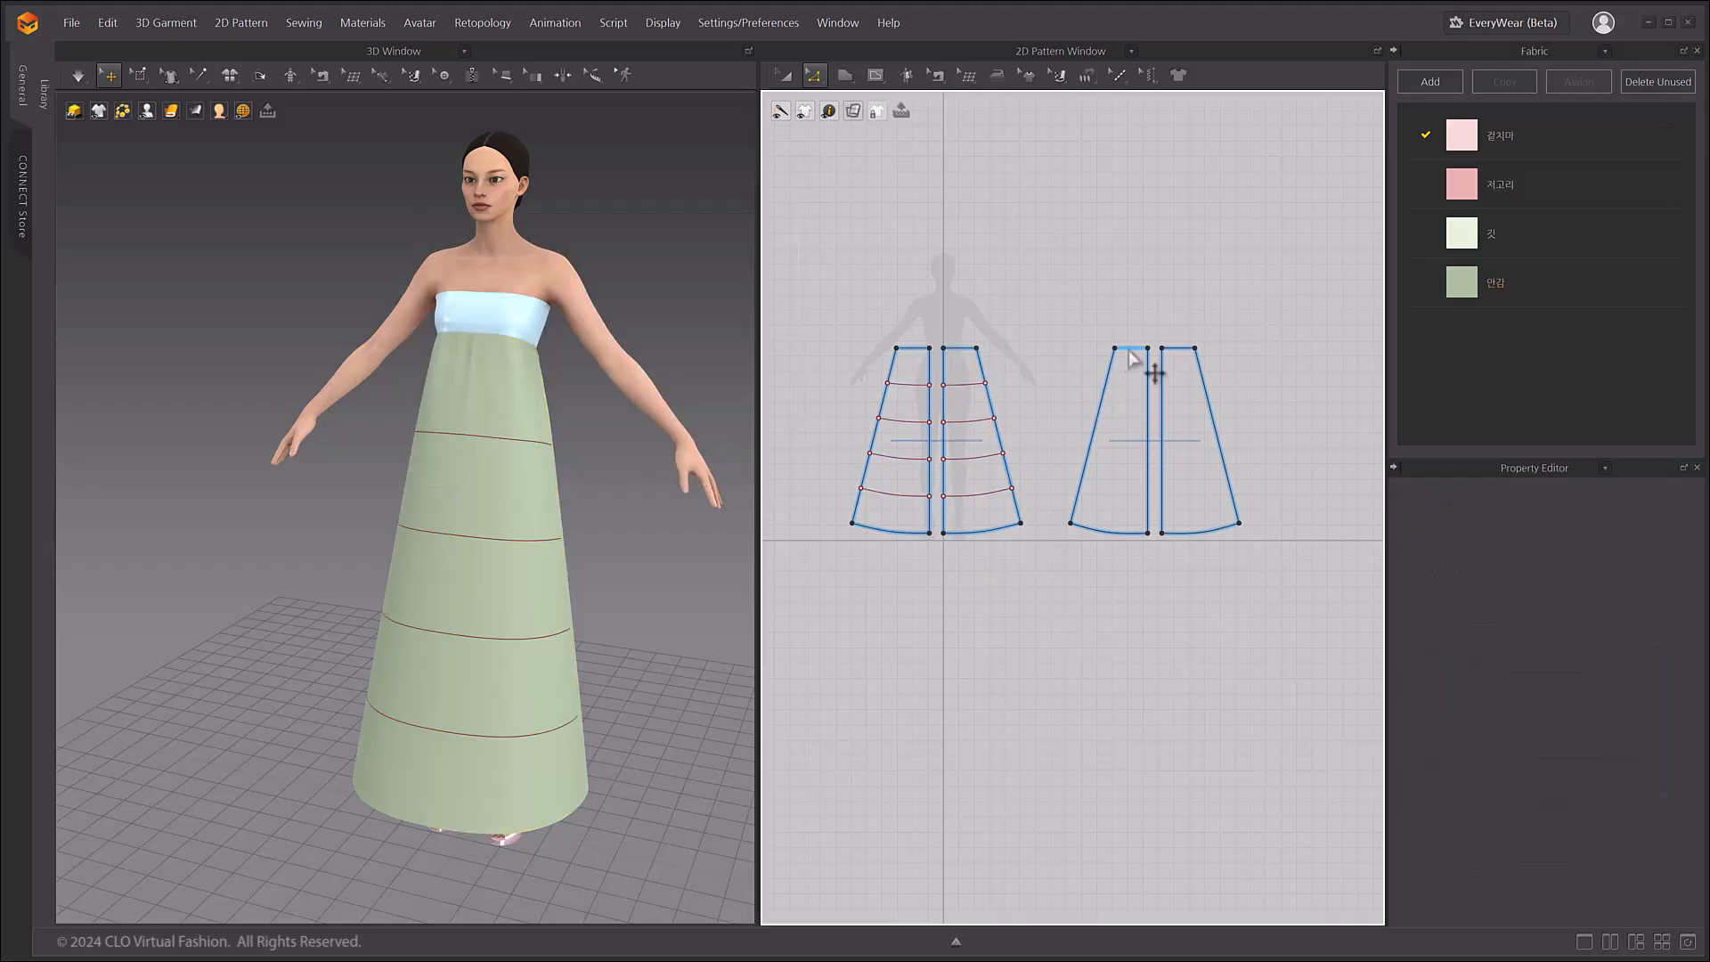
click(1097, 529)
right_click(1104, 536)
click(1233, 682)
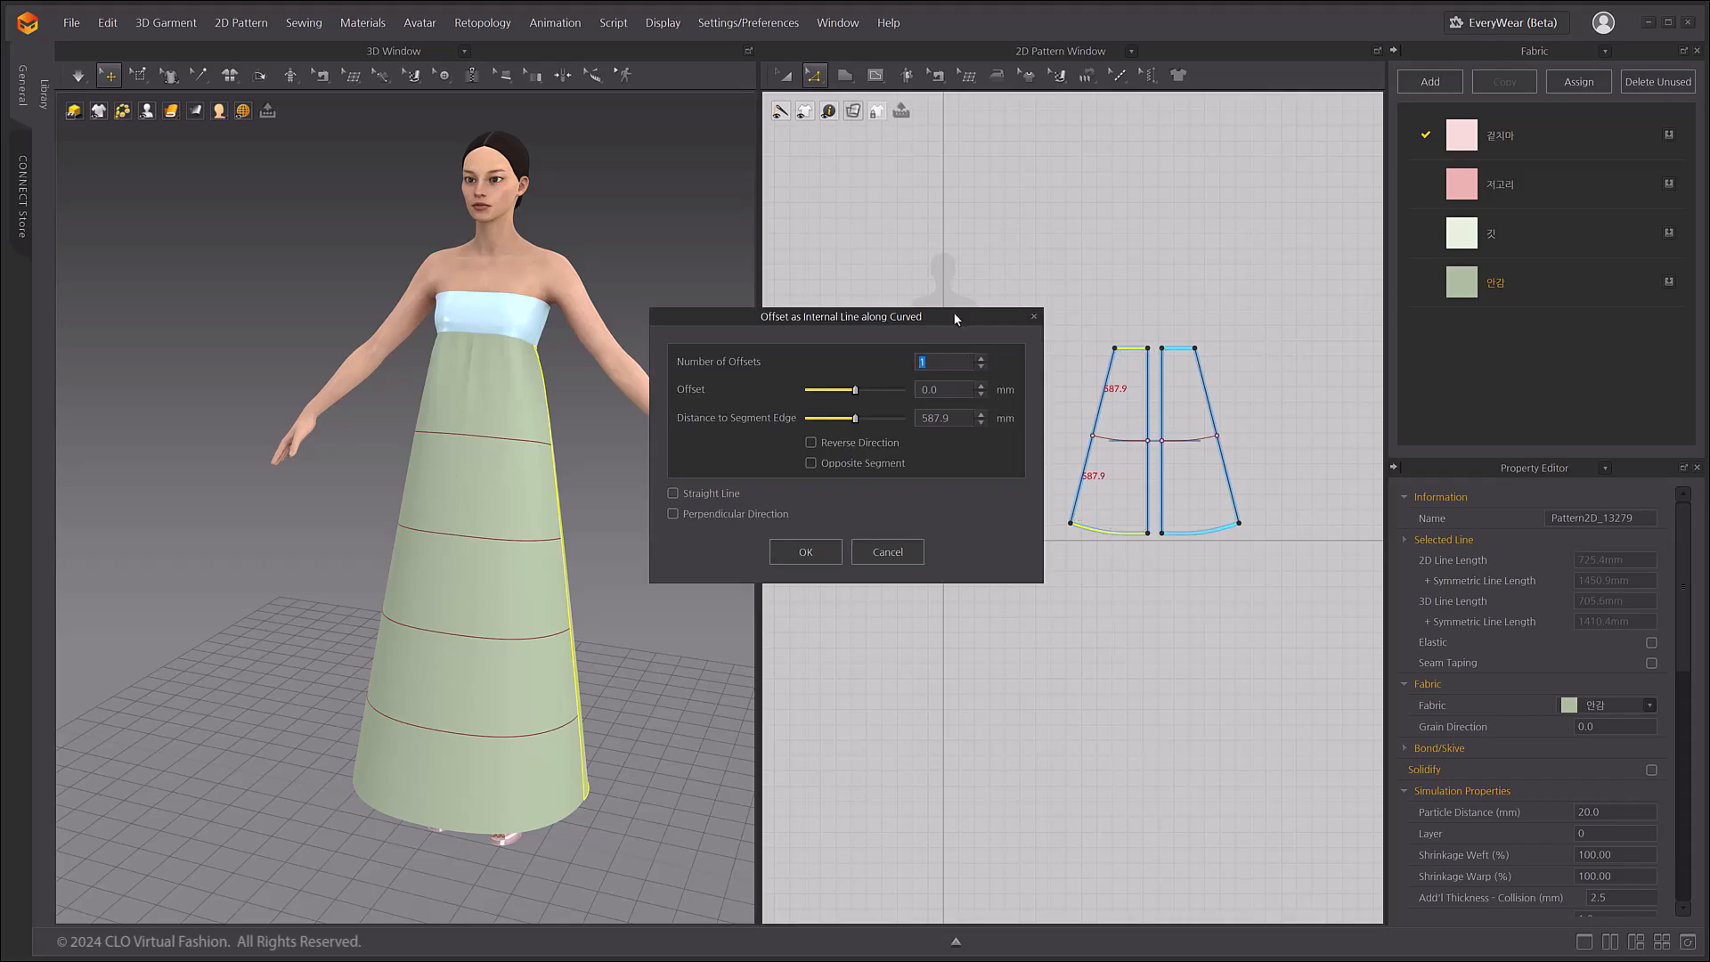
drag(954, 312, 713, 318)
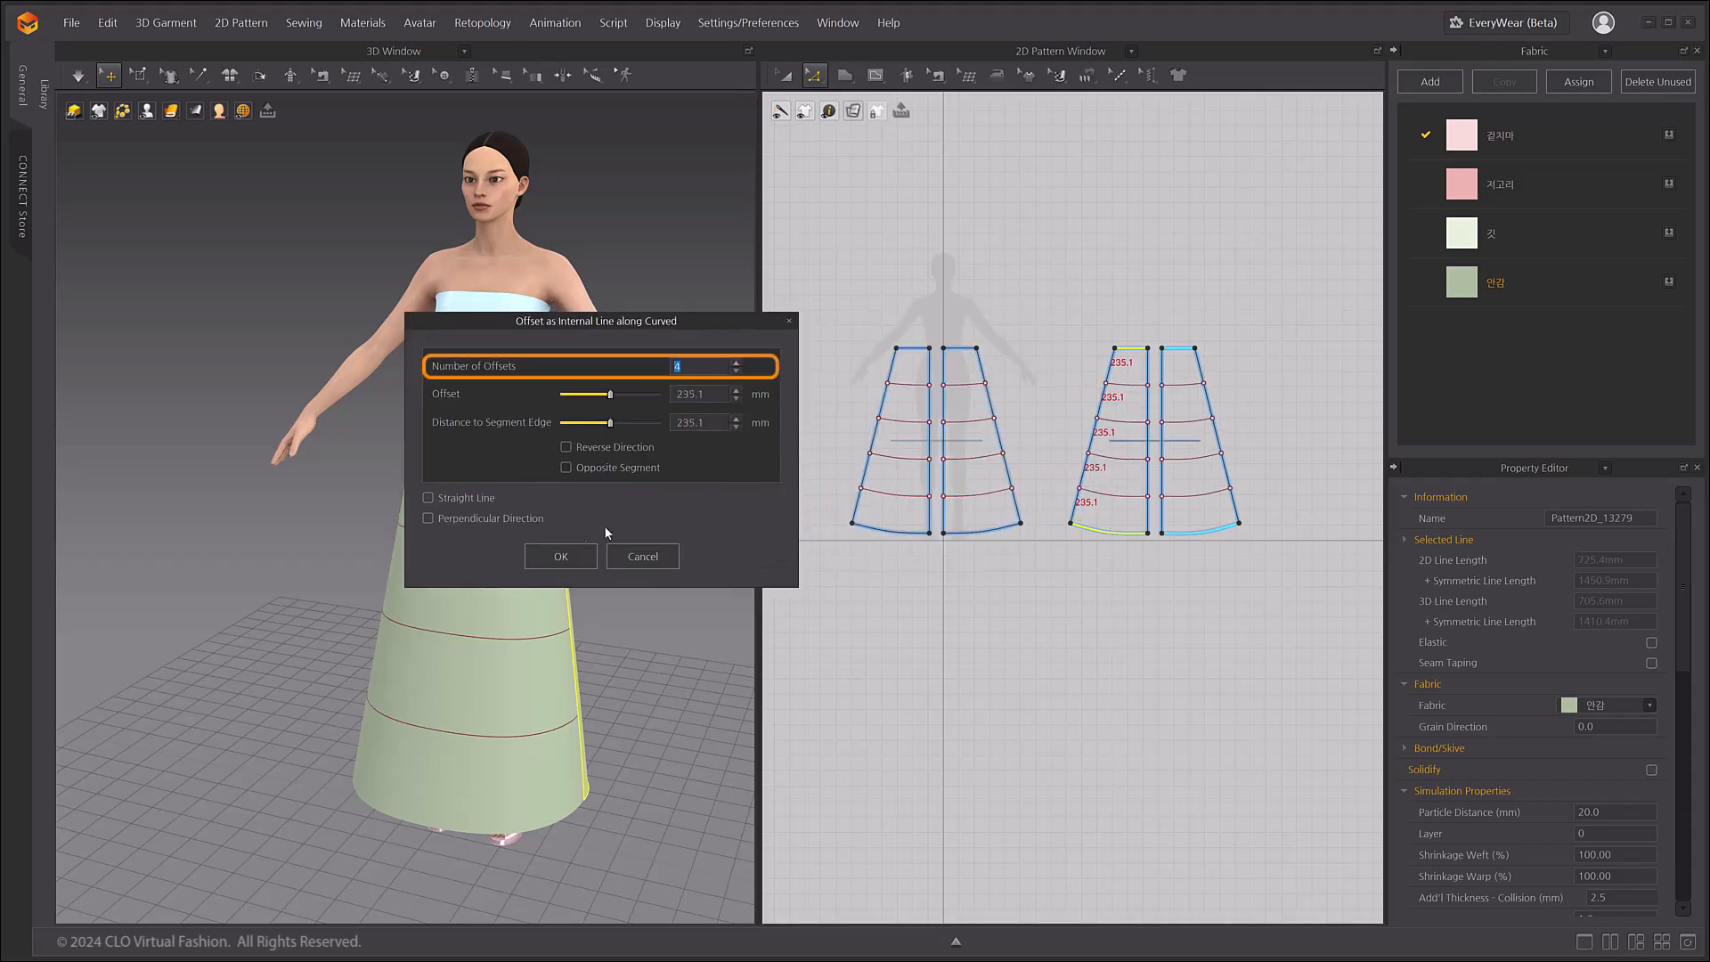
click(560, 556)
click(1119, 657)
right_drag(499, 570, 713, 523)
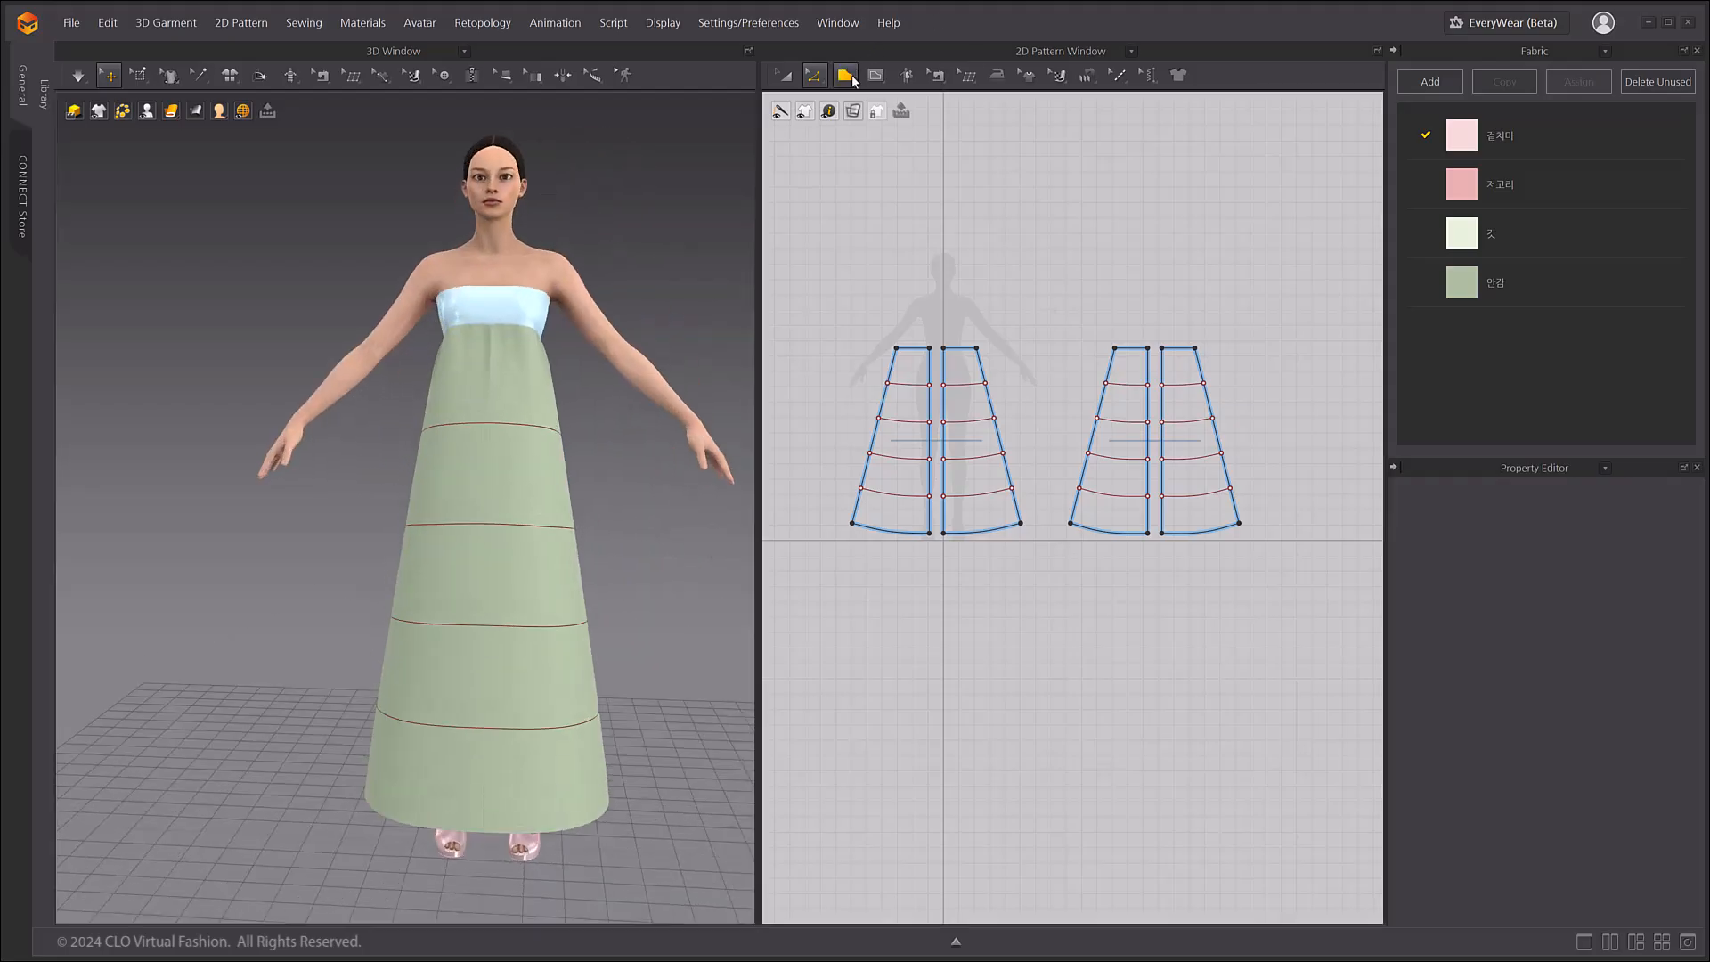
- Draw a horizontal rectangular pattern about 1473 mm wide in the empty area below the front lining panels
click(848, 77)
click(894, 133)
right_drag(1030, 648, 1035, 583)
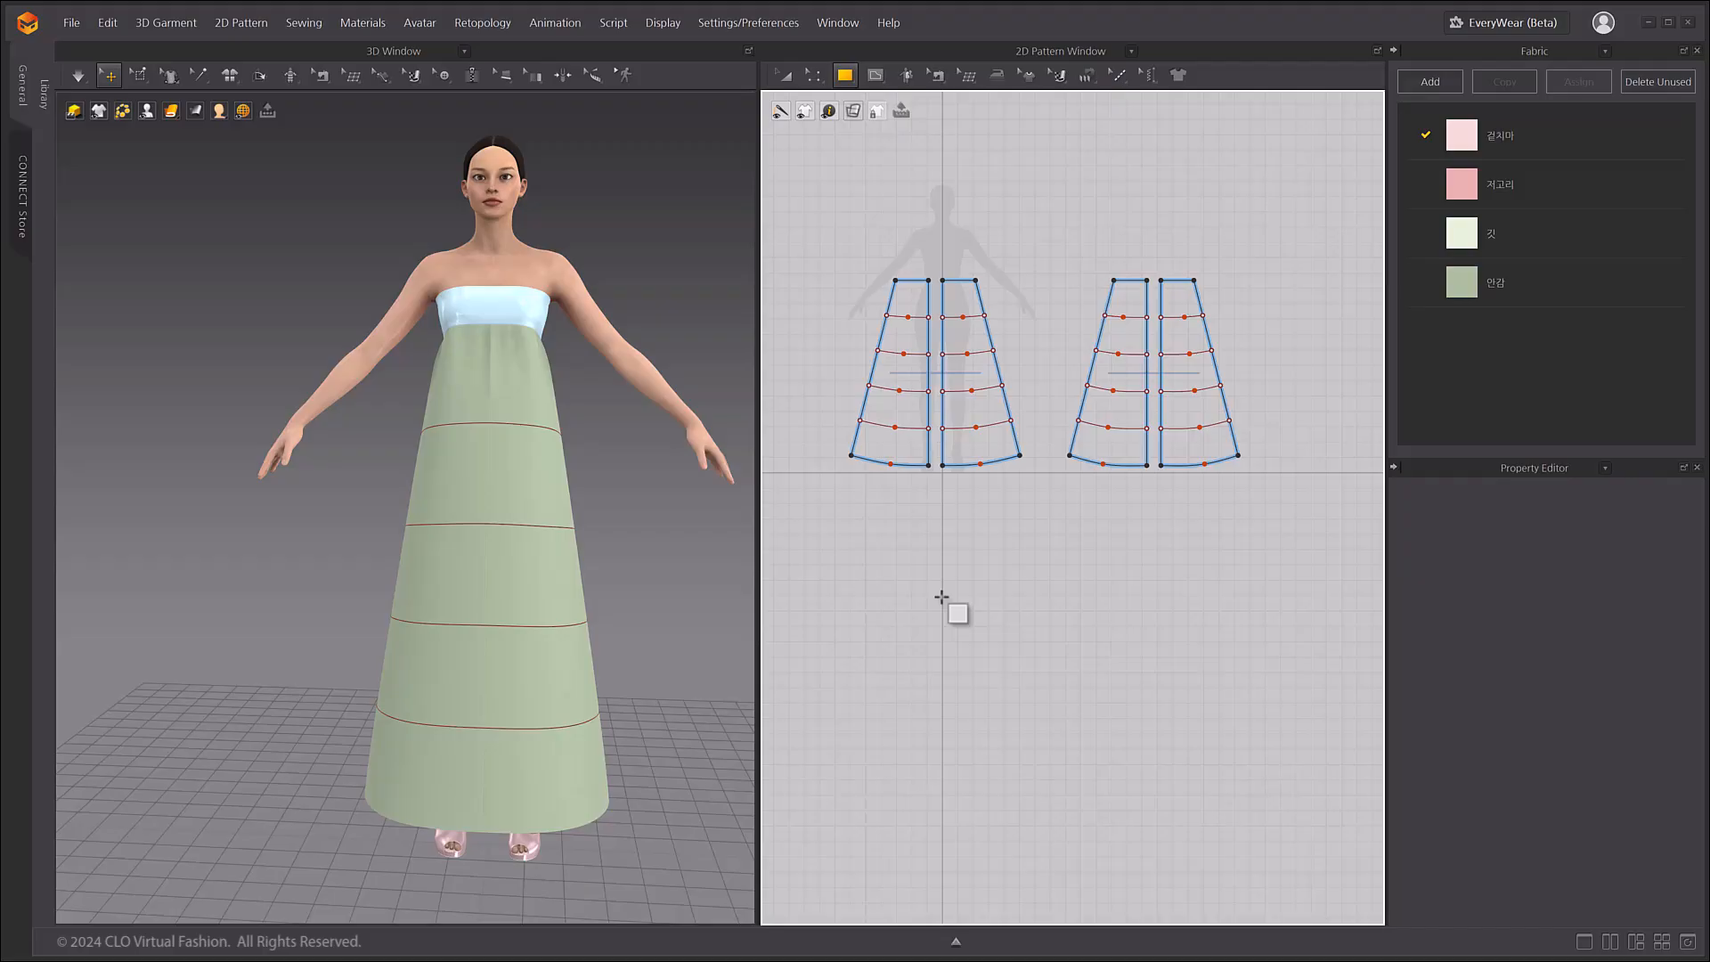
drag(944, 601, 1169, 659)
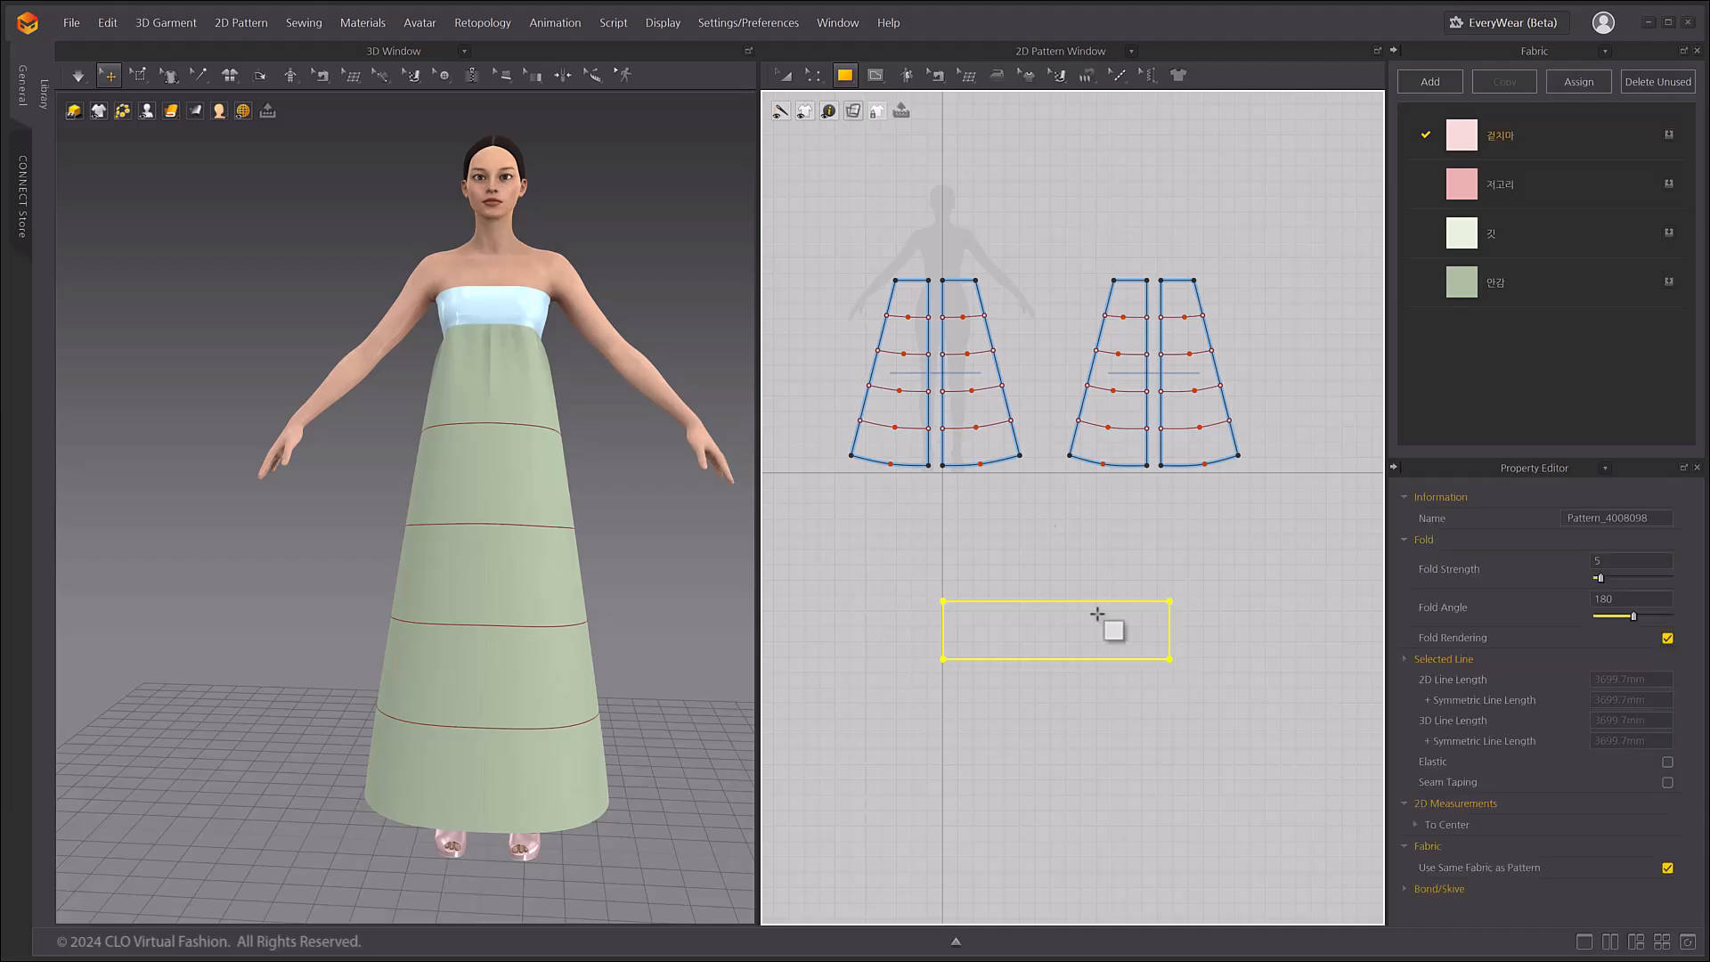
click(784, 75)
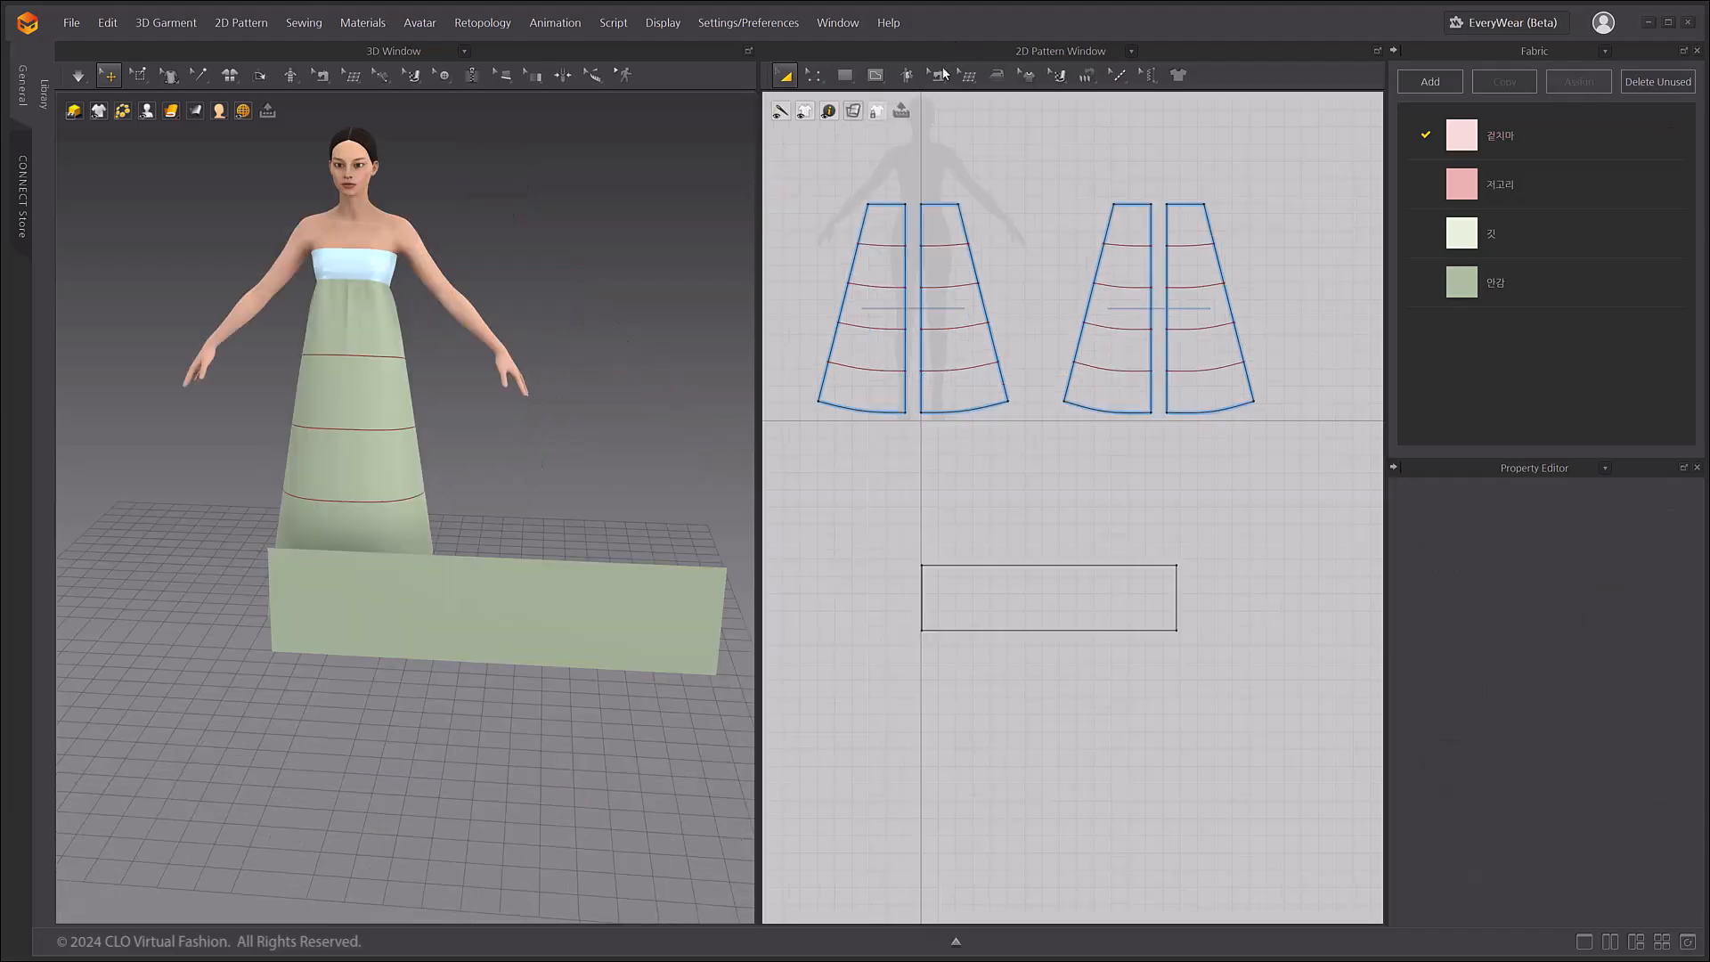
- Sew the lowest internal line of the right-hand front lining panel to the rectangle's upper edge with Segment Sewing
click(938, 77)
click(948, 135)
click(939, 370)
click(958, 565)
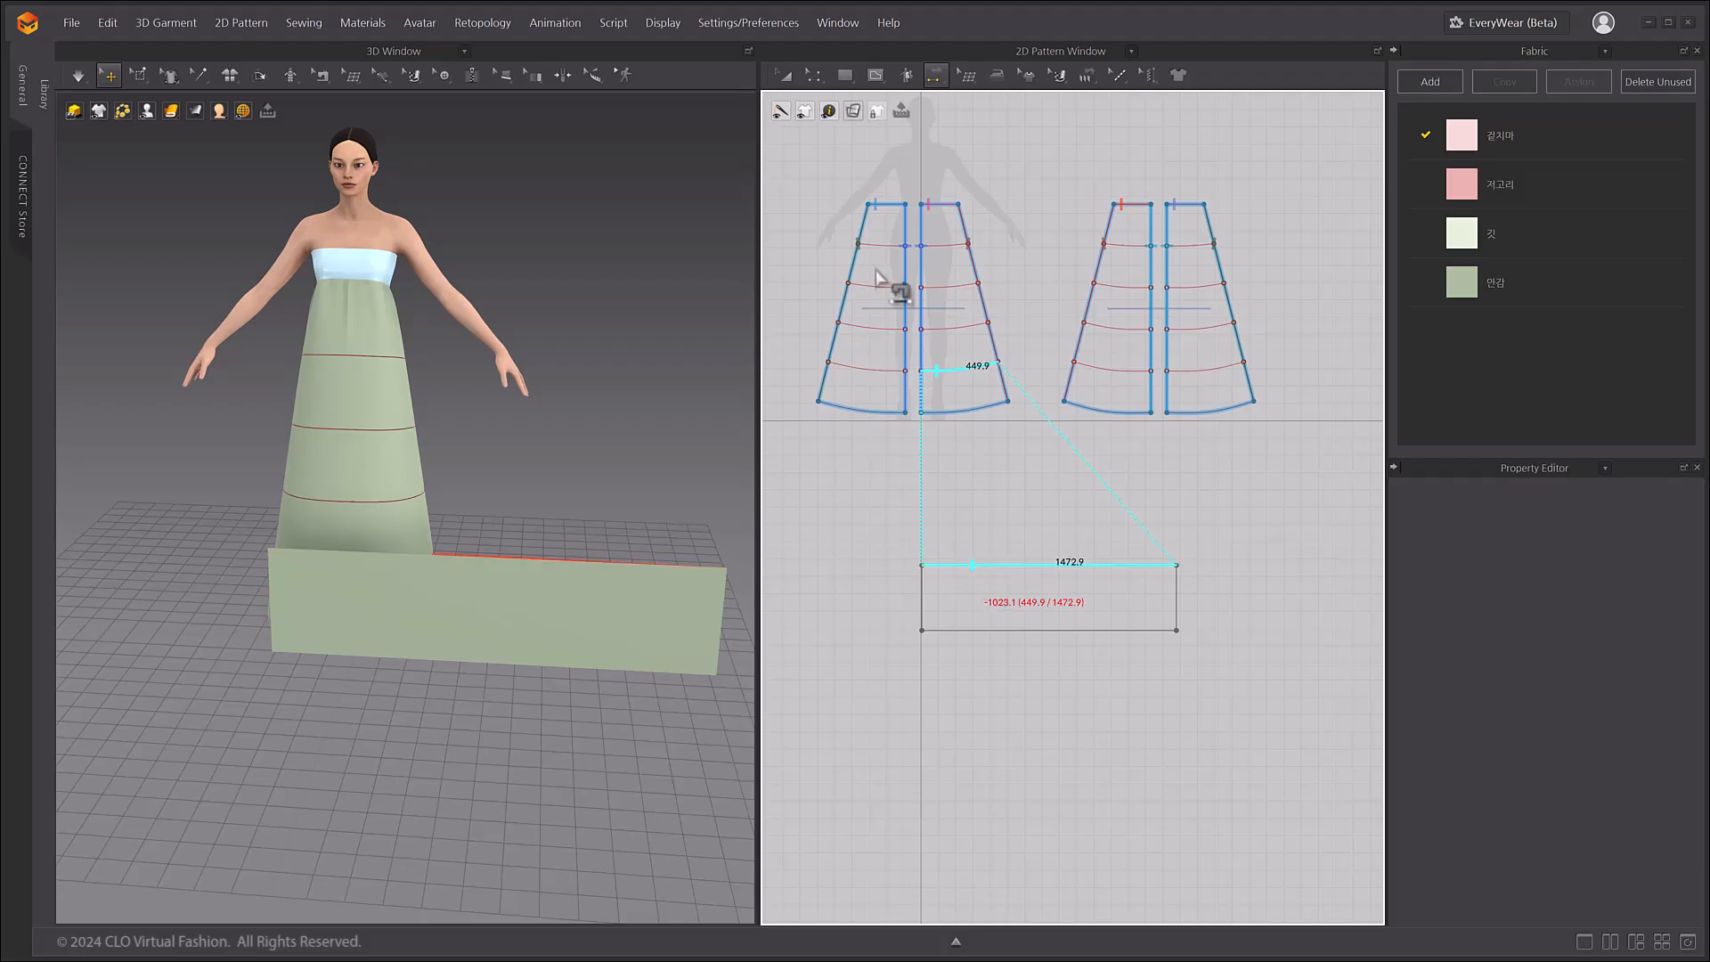
- Freeze the four lining skirt panels
click(785, 75)
click(980, 405)
shift+click(1214, 404)
right_click(1212, 407)
click(1265, 435)
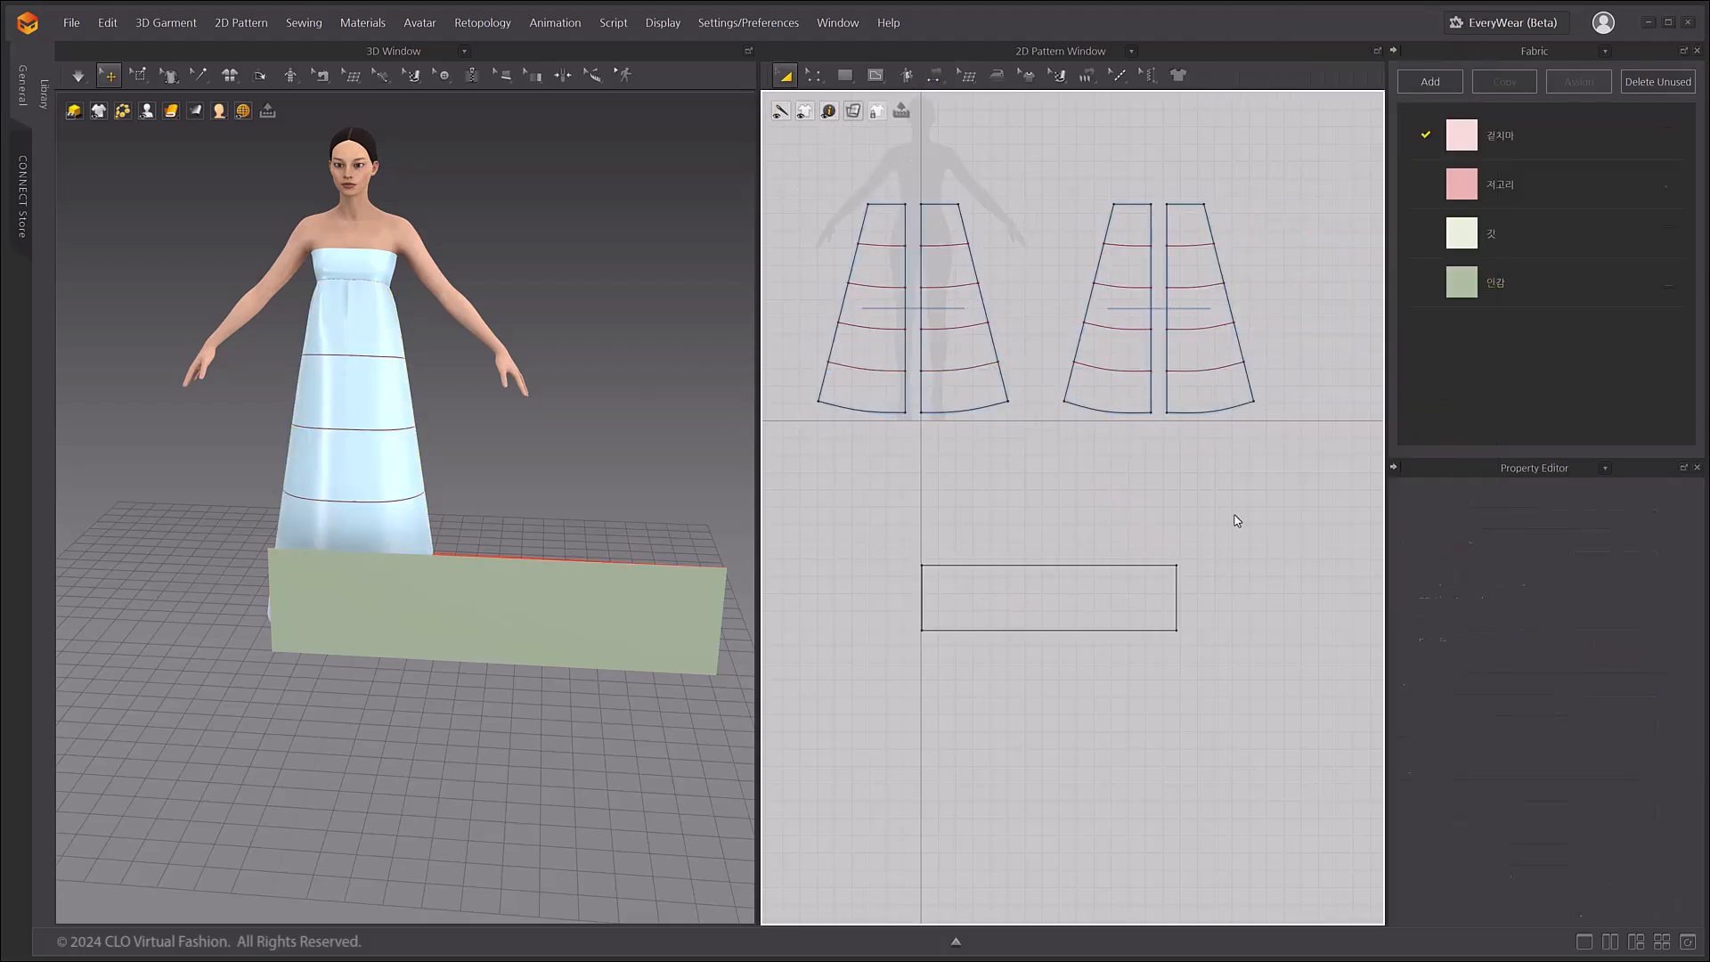
- Simulate the sewn rectangle to test how it gathers onto the front of the skirt
click(534, 581)
right_drag(393, 637, 442, 621)
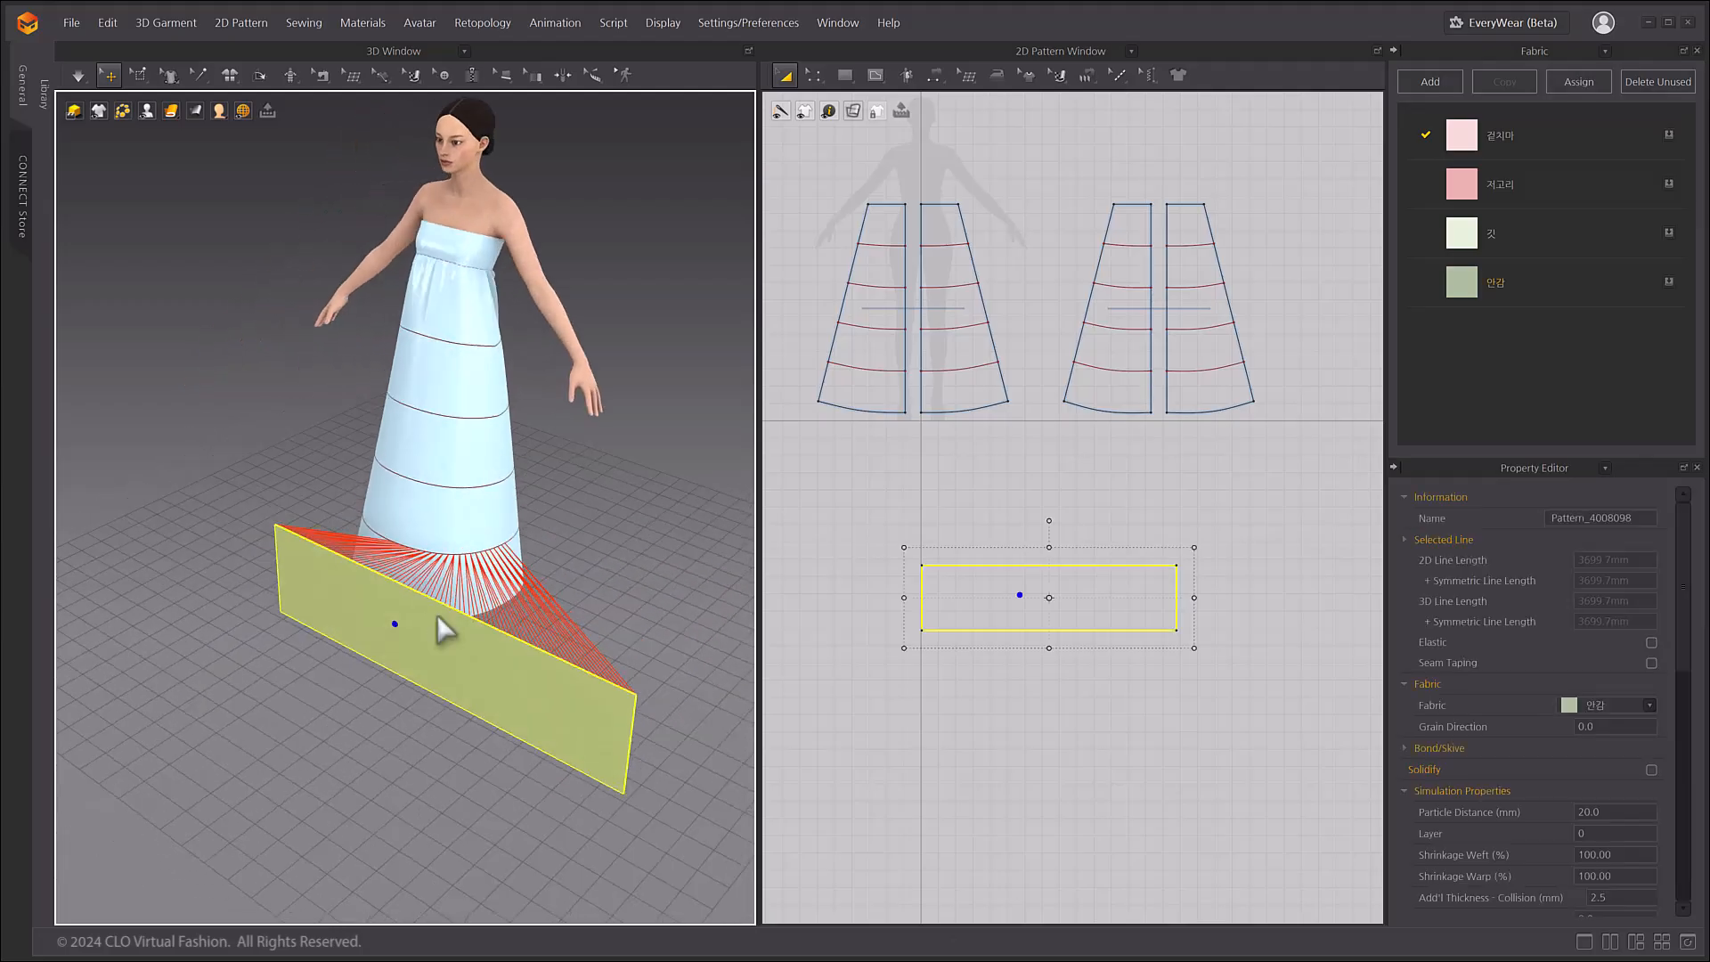
key(space)
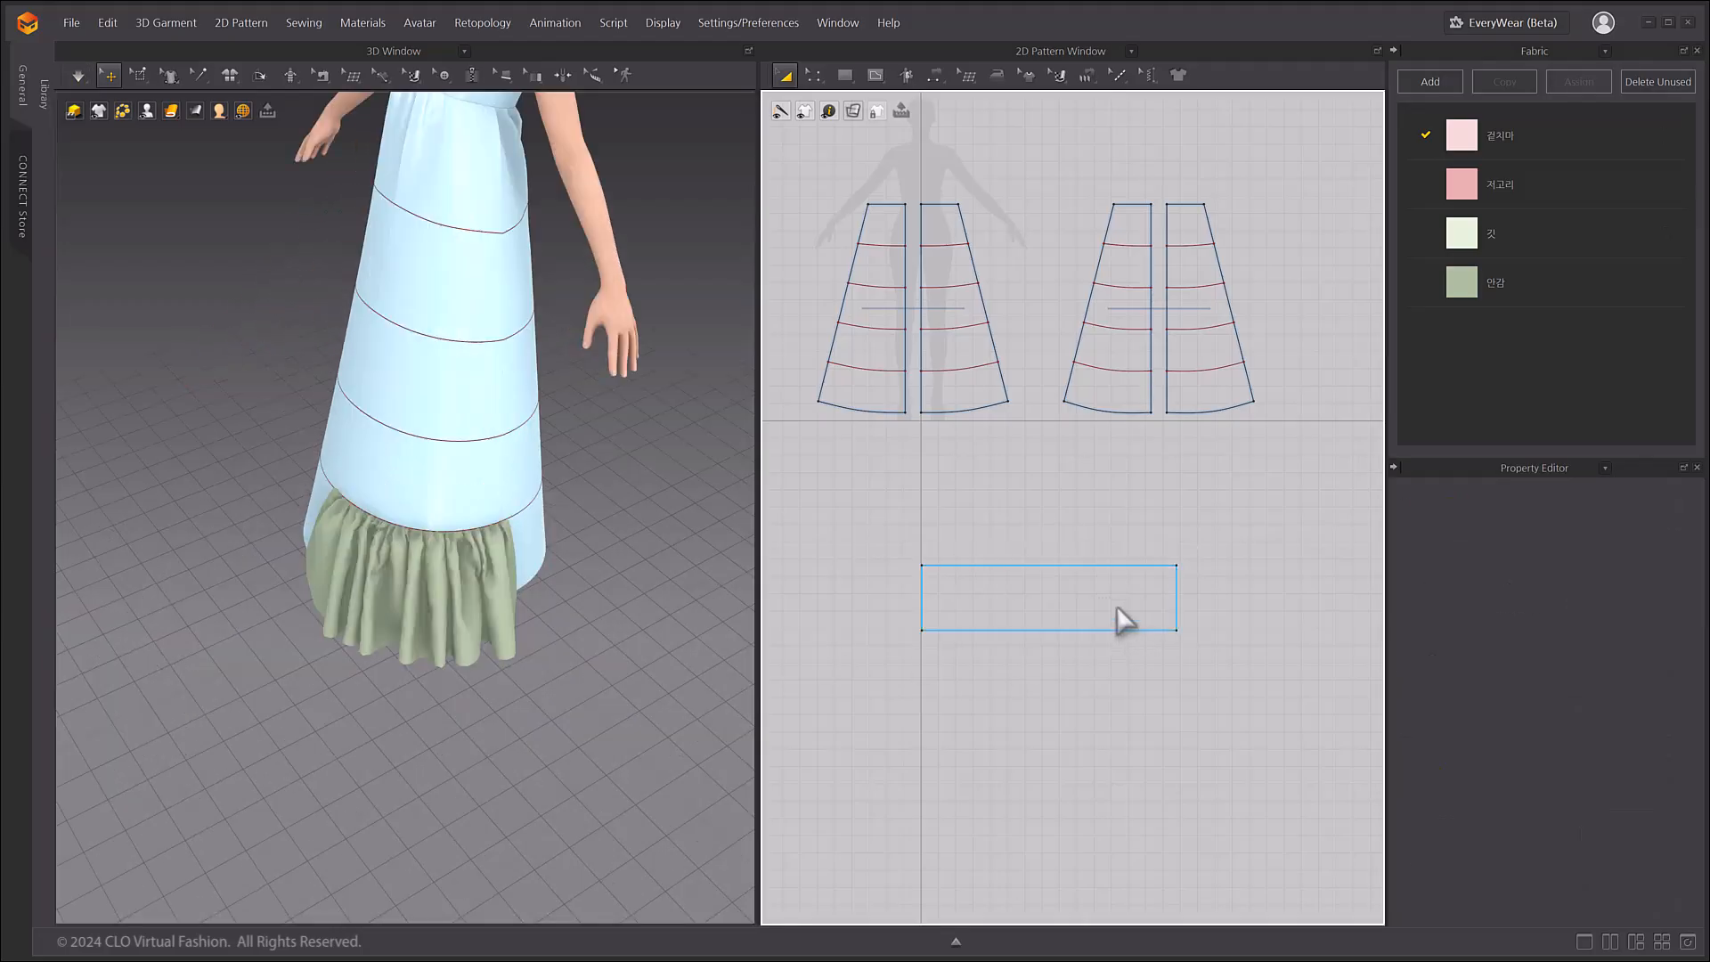
- Enlarge the rectangle to about 1880 mm wide and 465 mm tall, and reset its 3D arrangement
click(1114, 618)
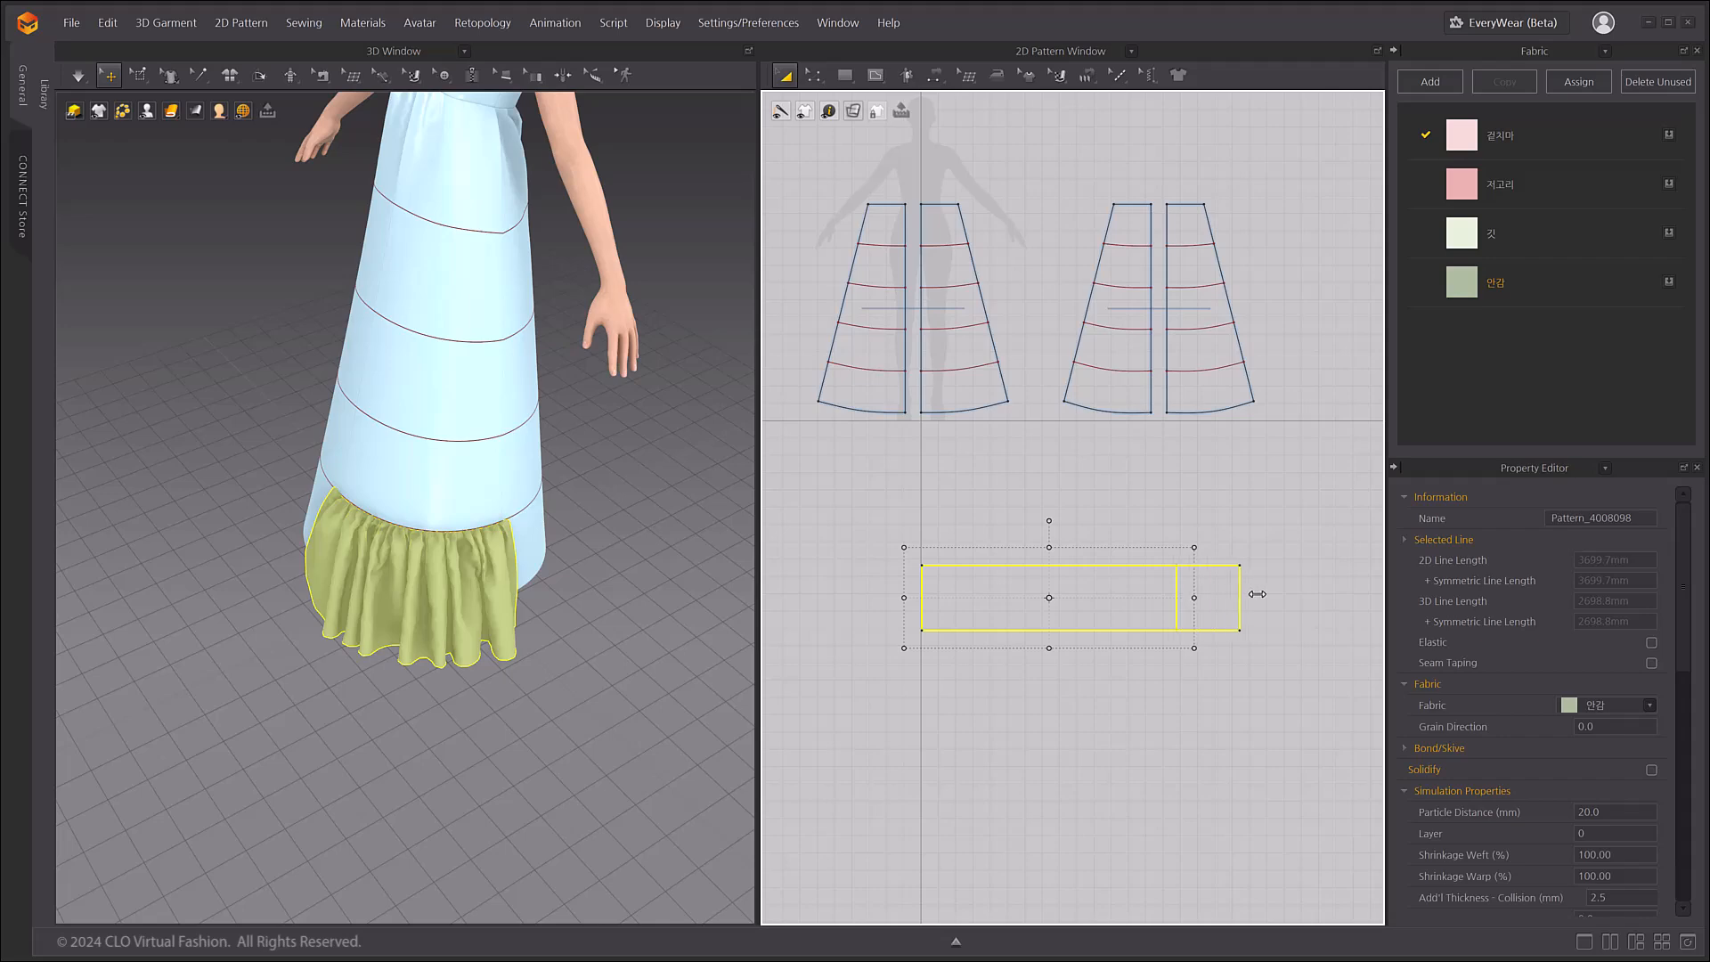
right_click(465, 570)
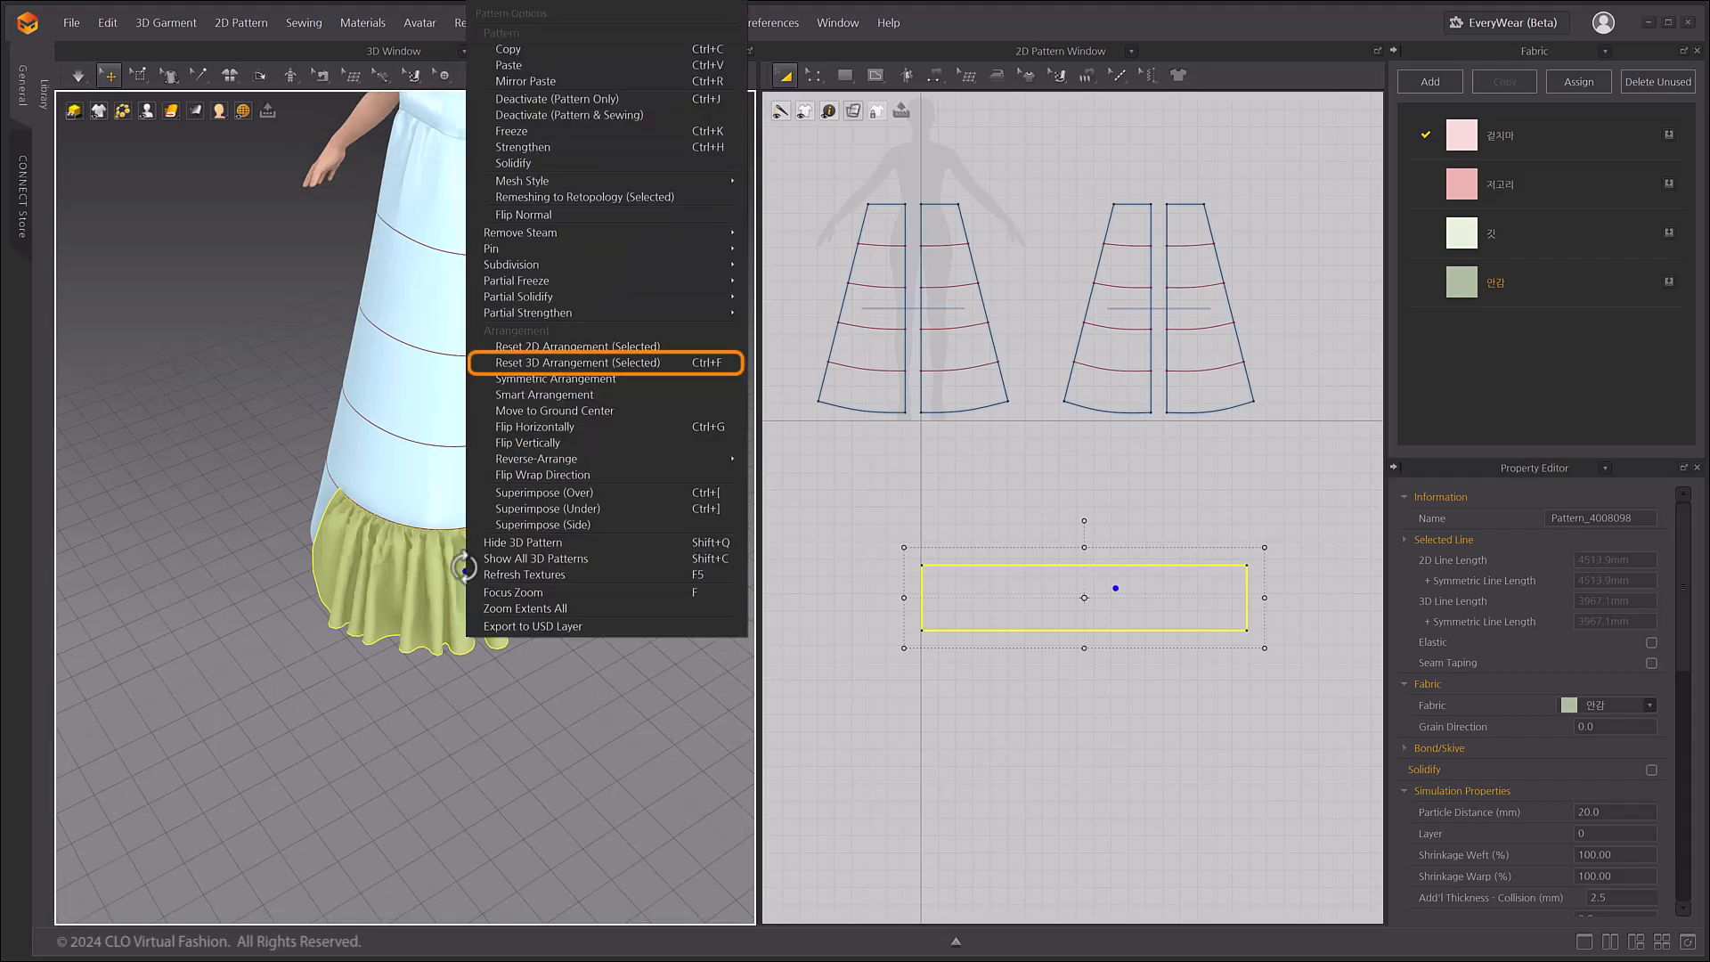
click(556, 393)
key(space)
key(z)
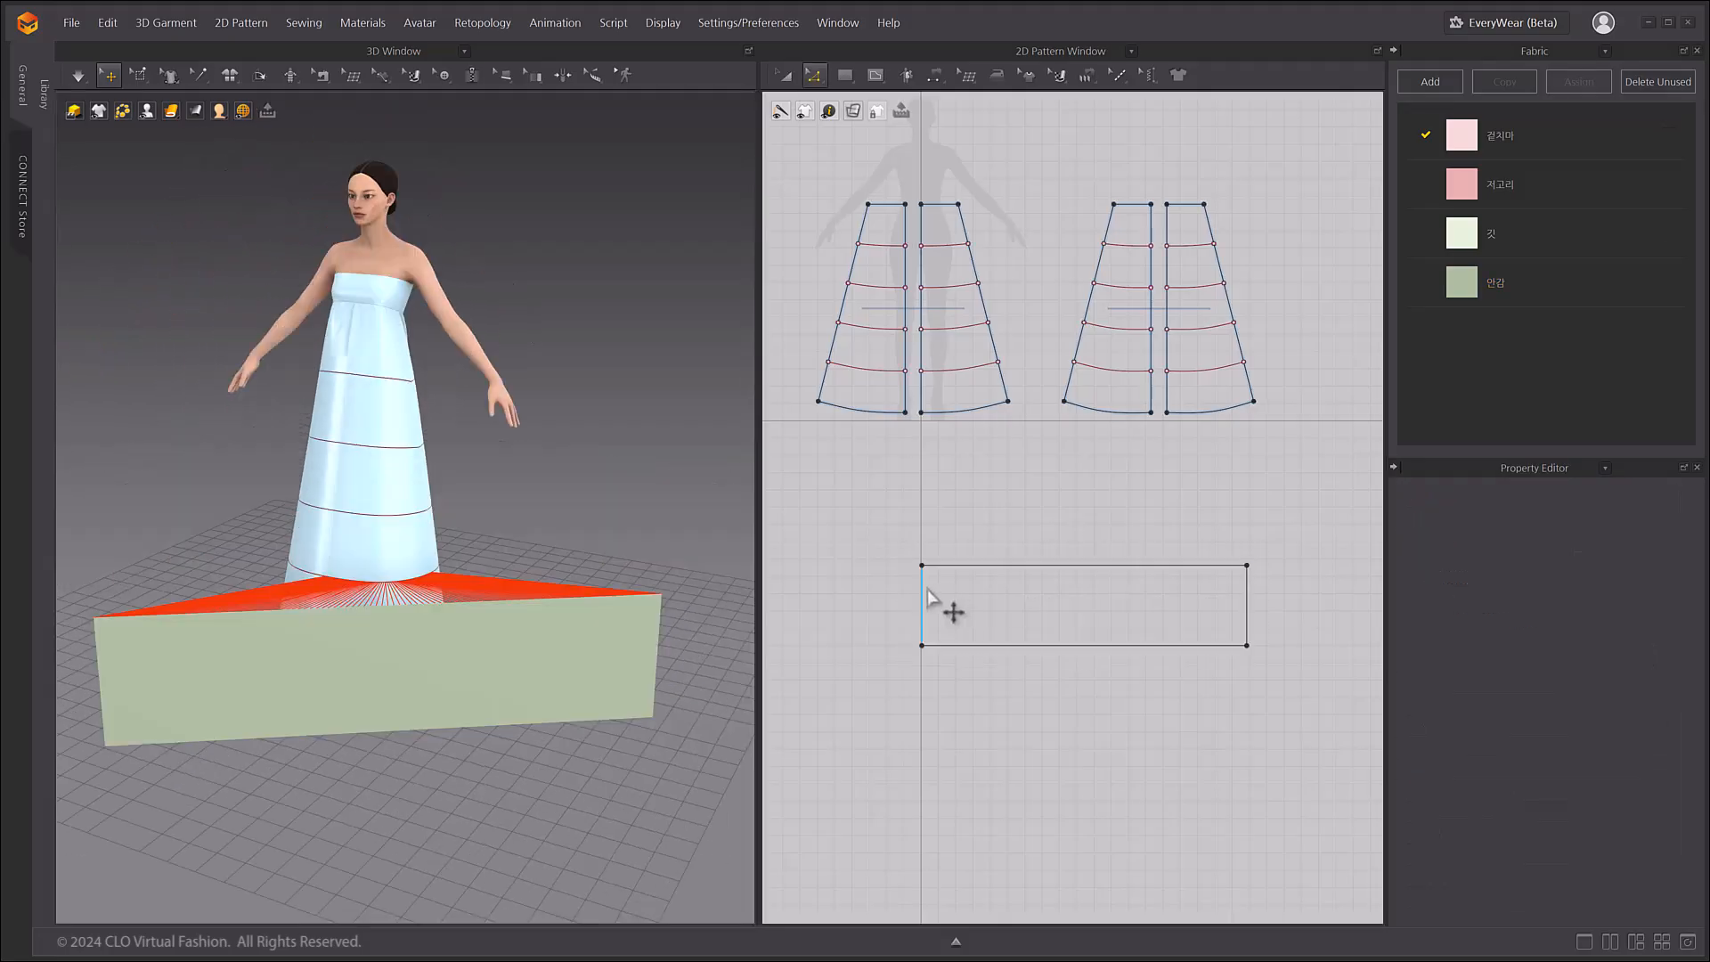
- Add 59 internal lines between the rectangle's two short edges with Offset as Internal Line along Curved
click(926, 597)
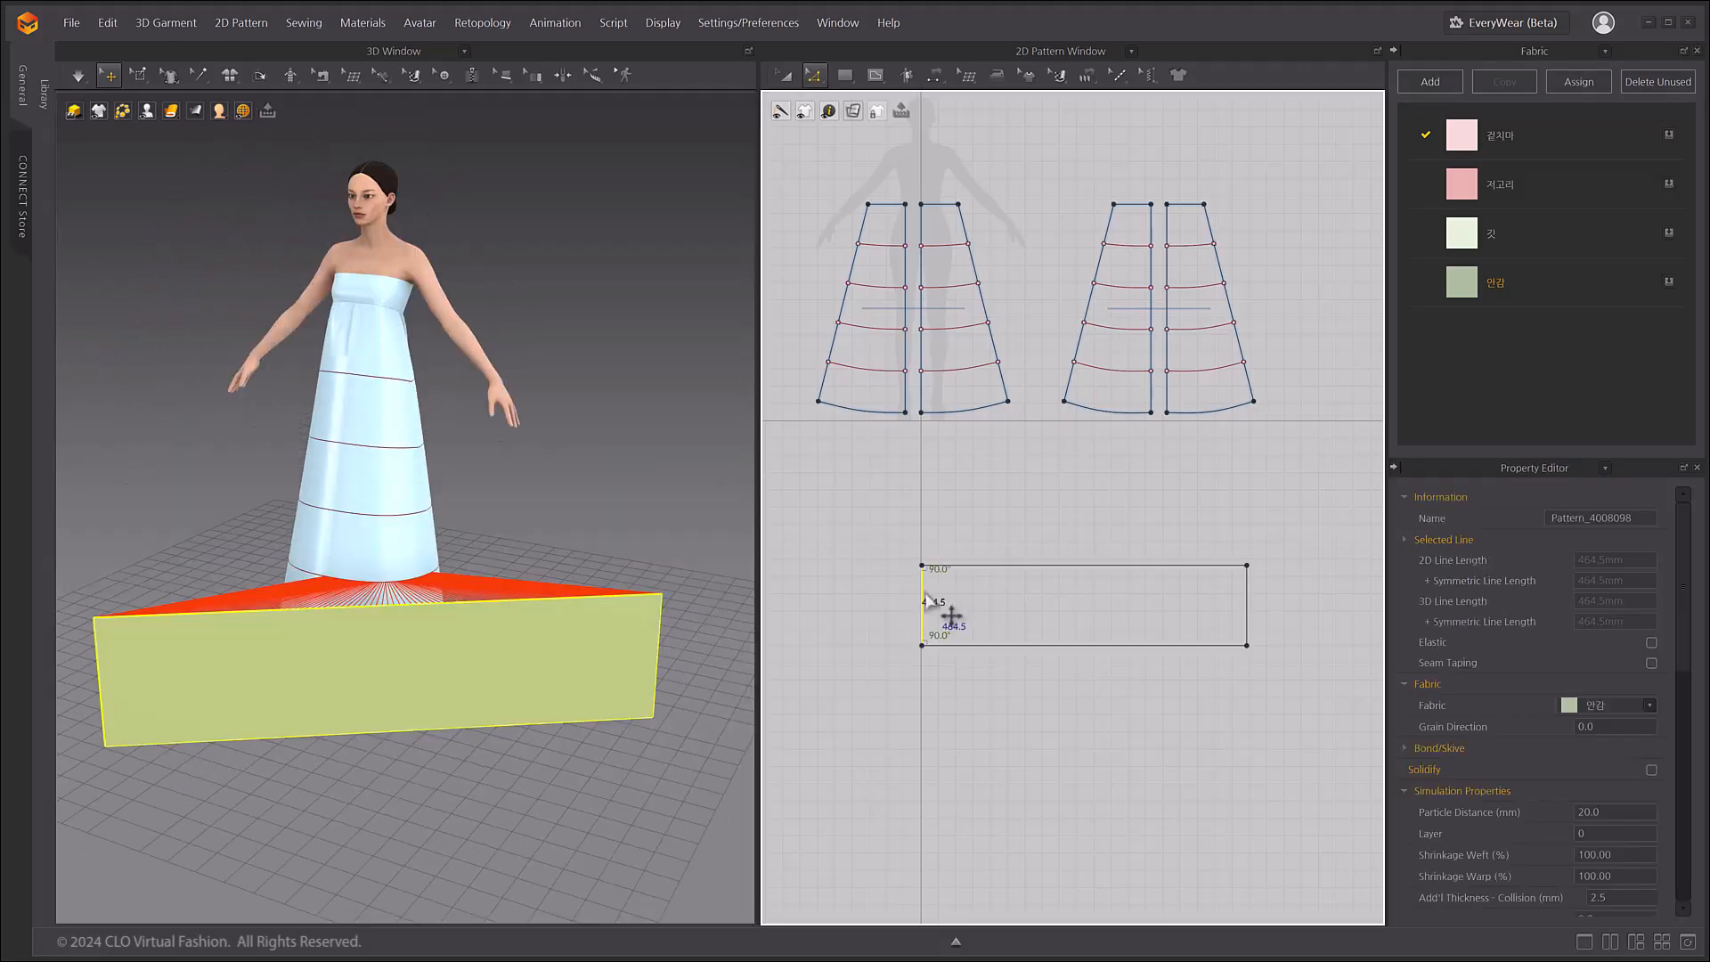
right_click(1252, 607)
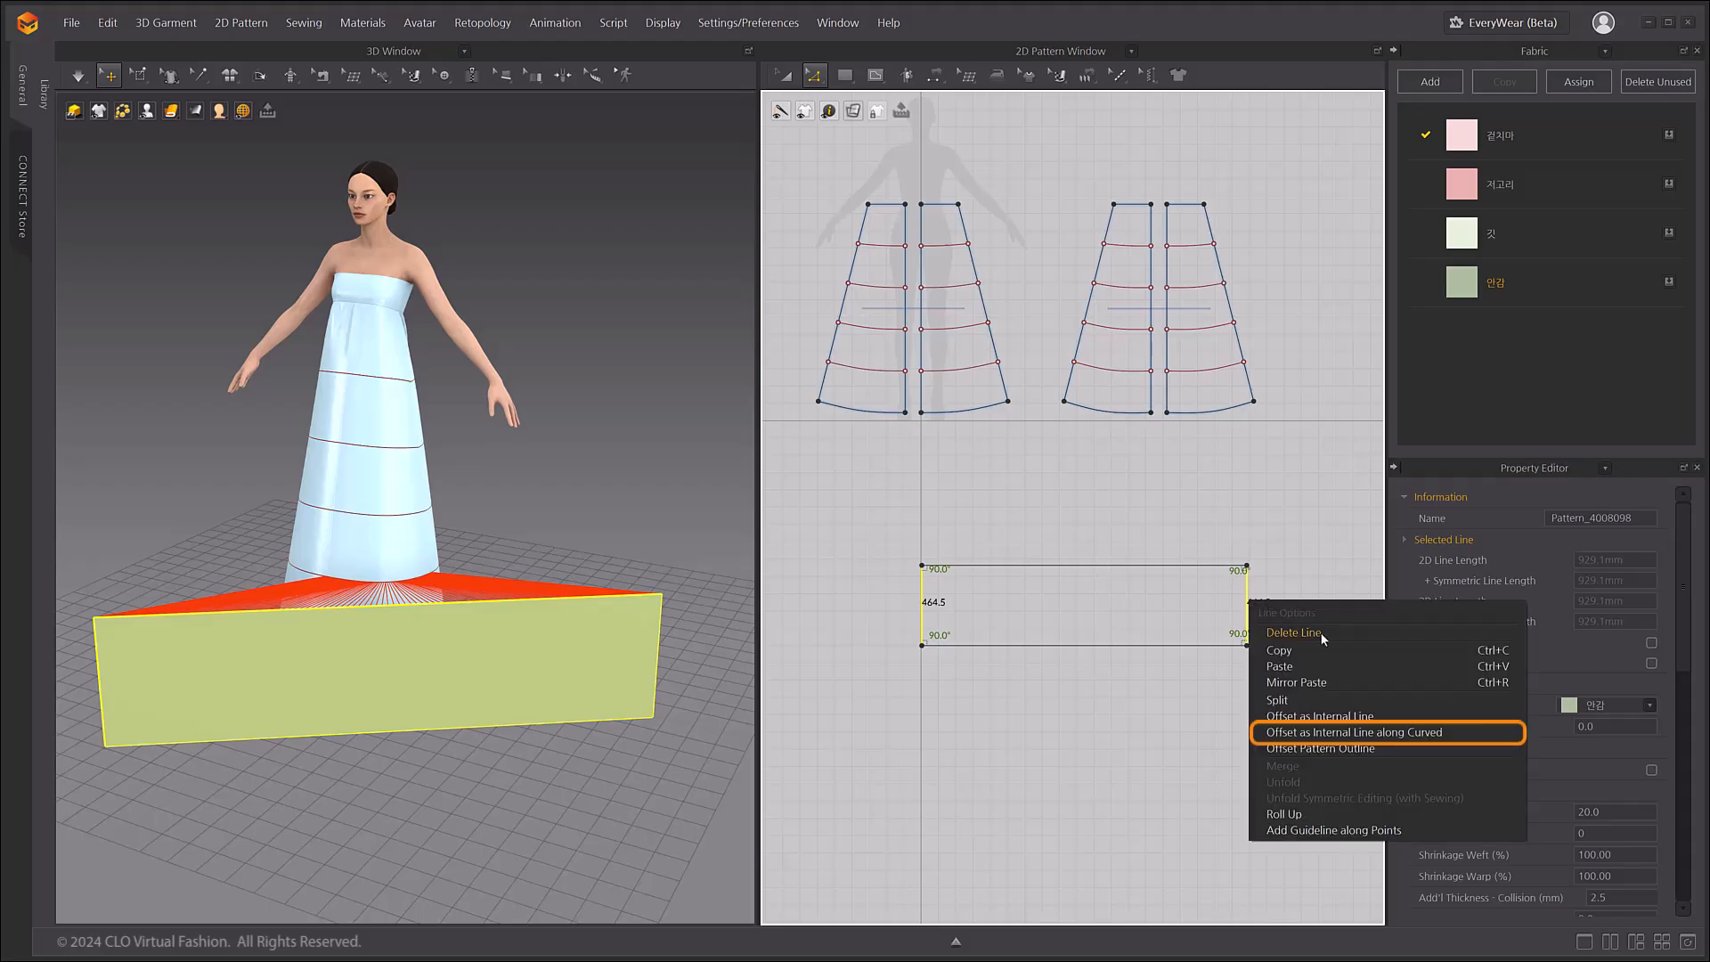
click(1355, 732)
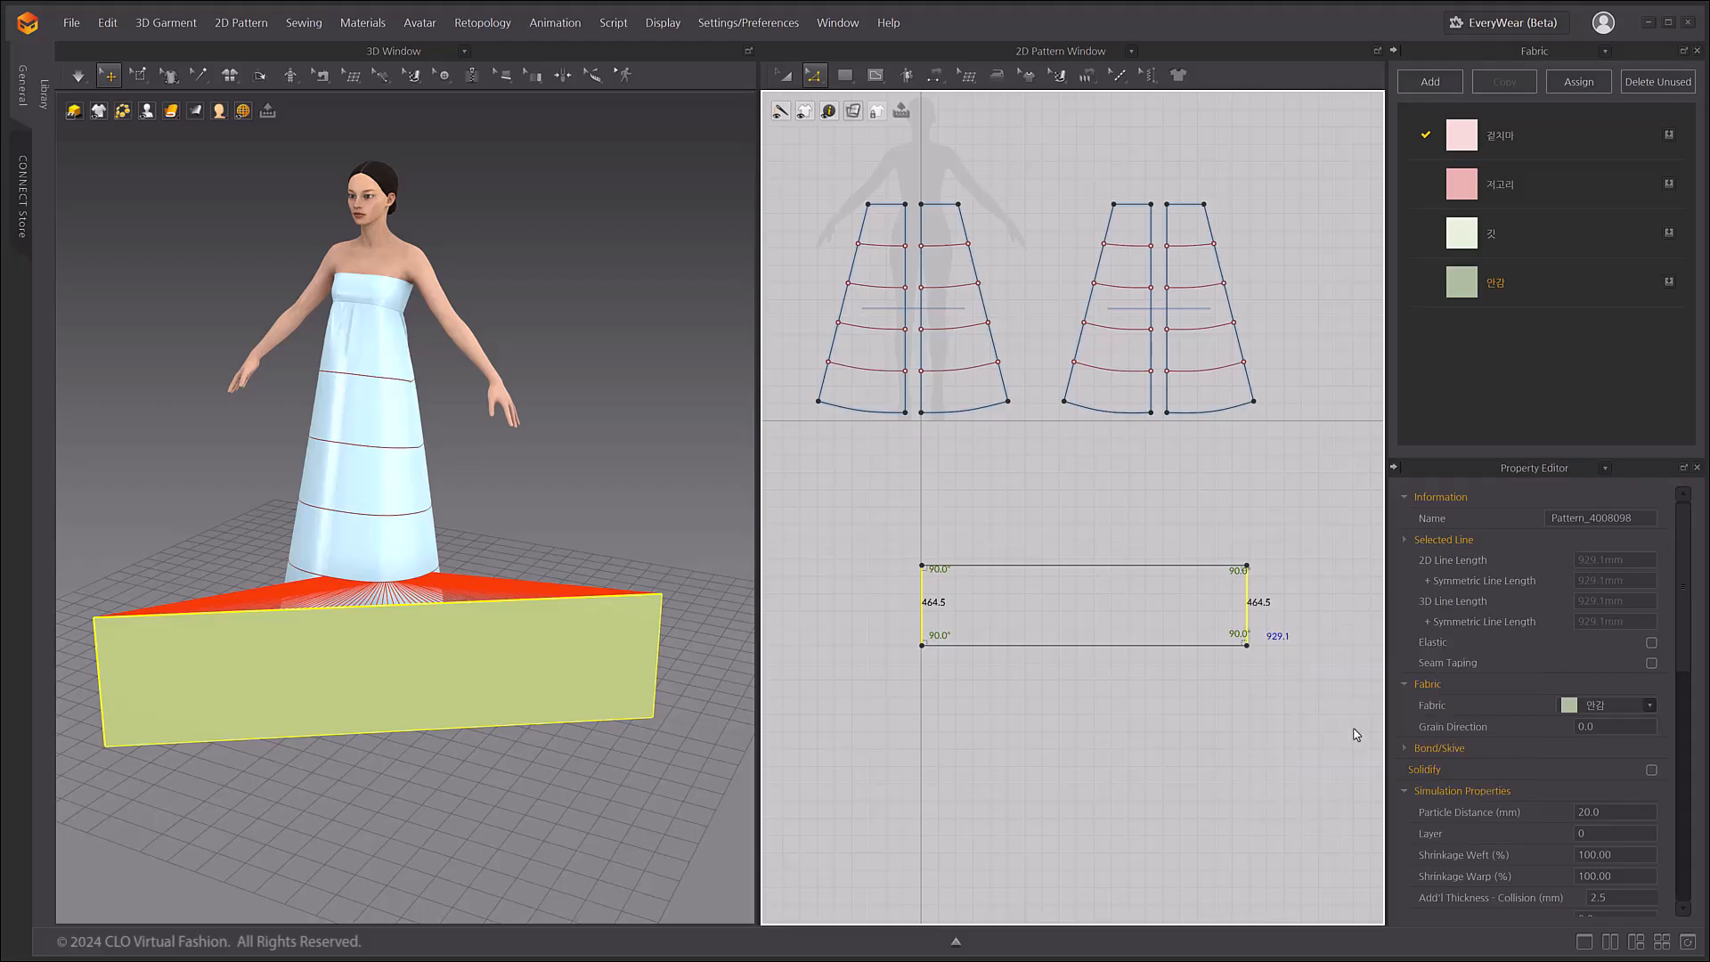
drag(969, 314, 917, 248)
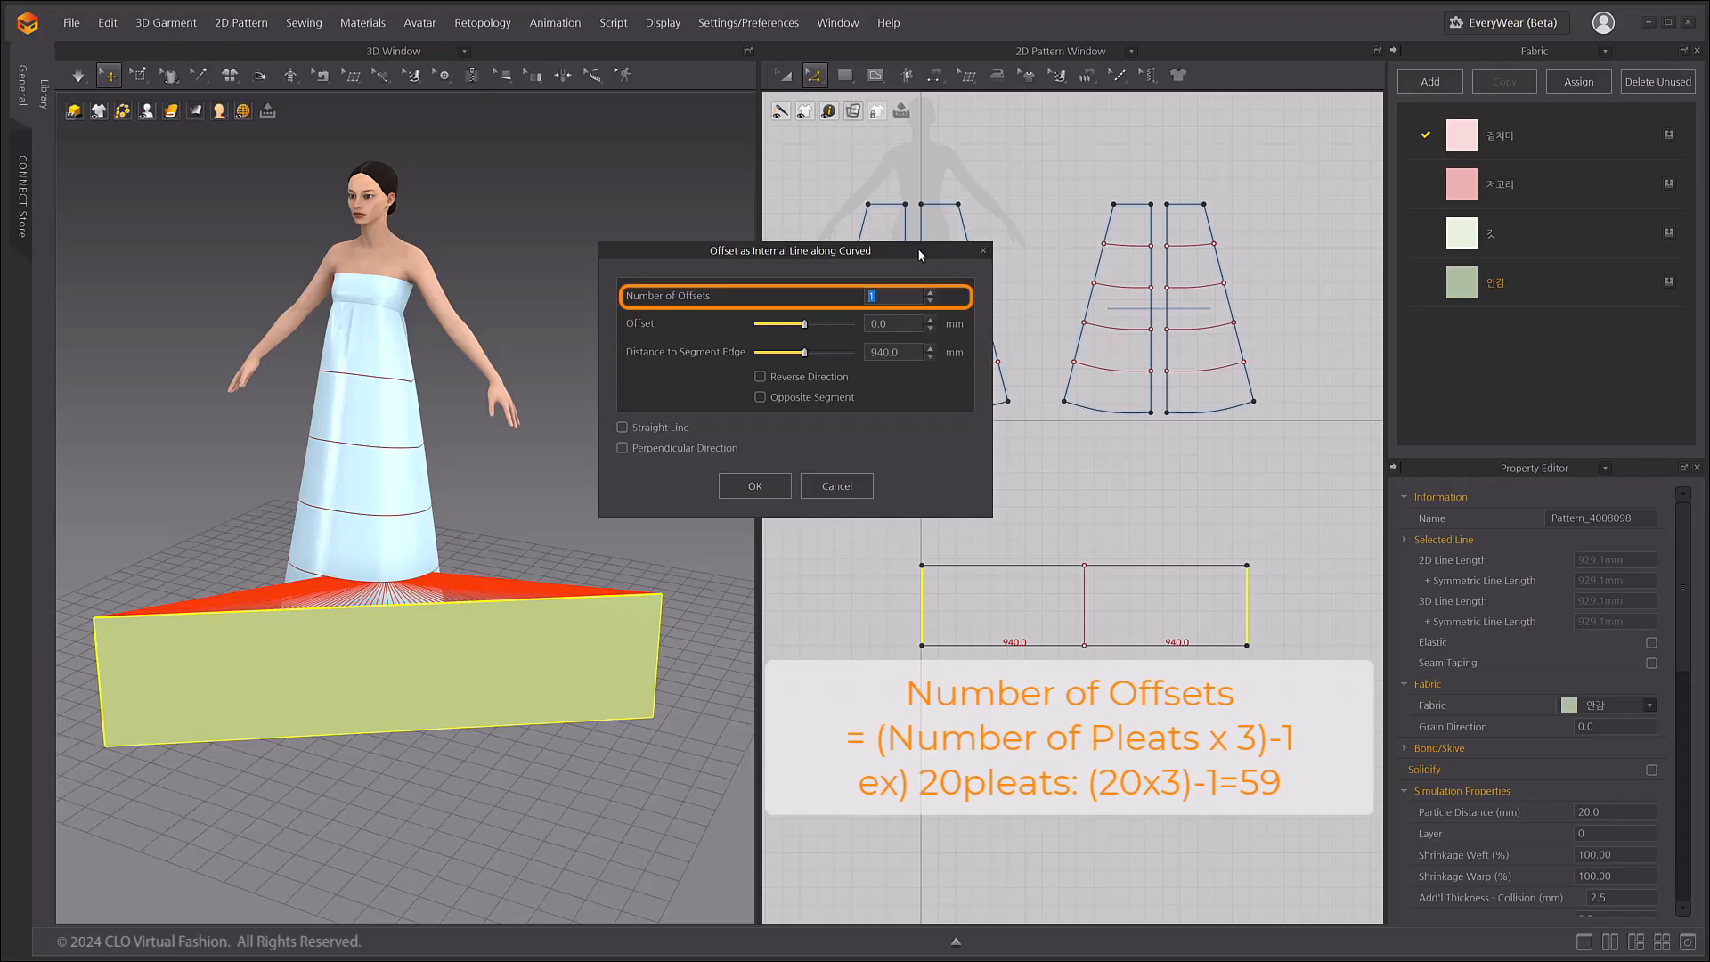
text(59)
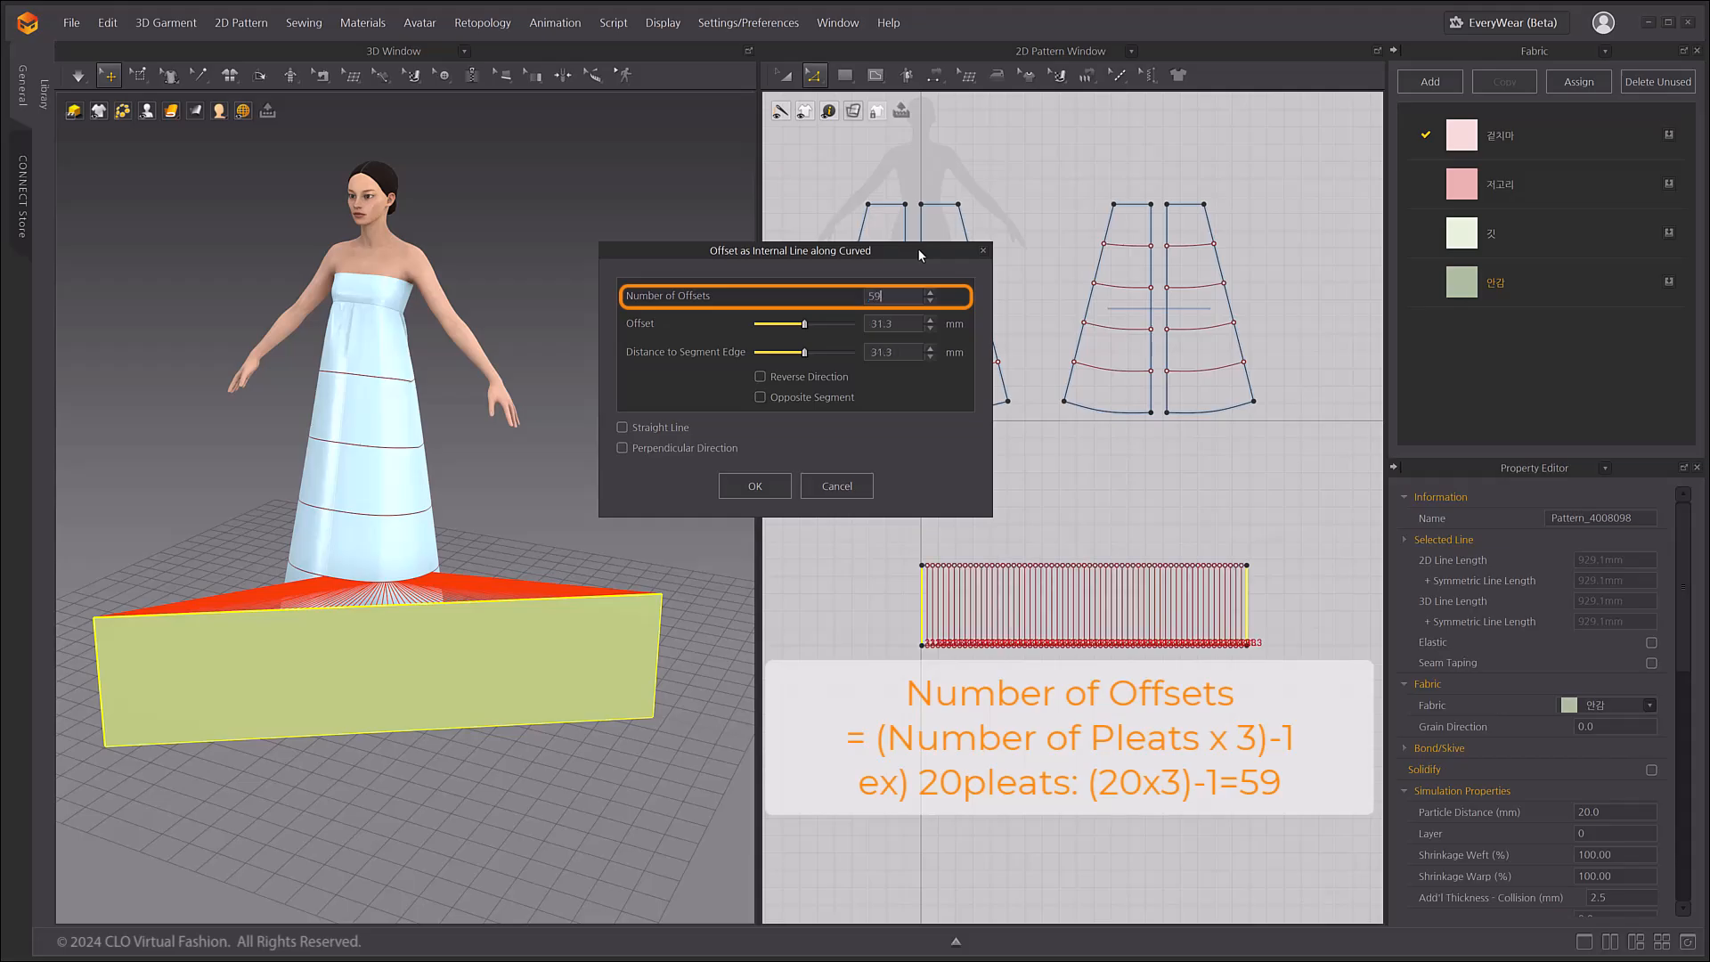
click(754, 487)
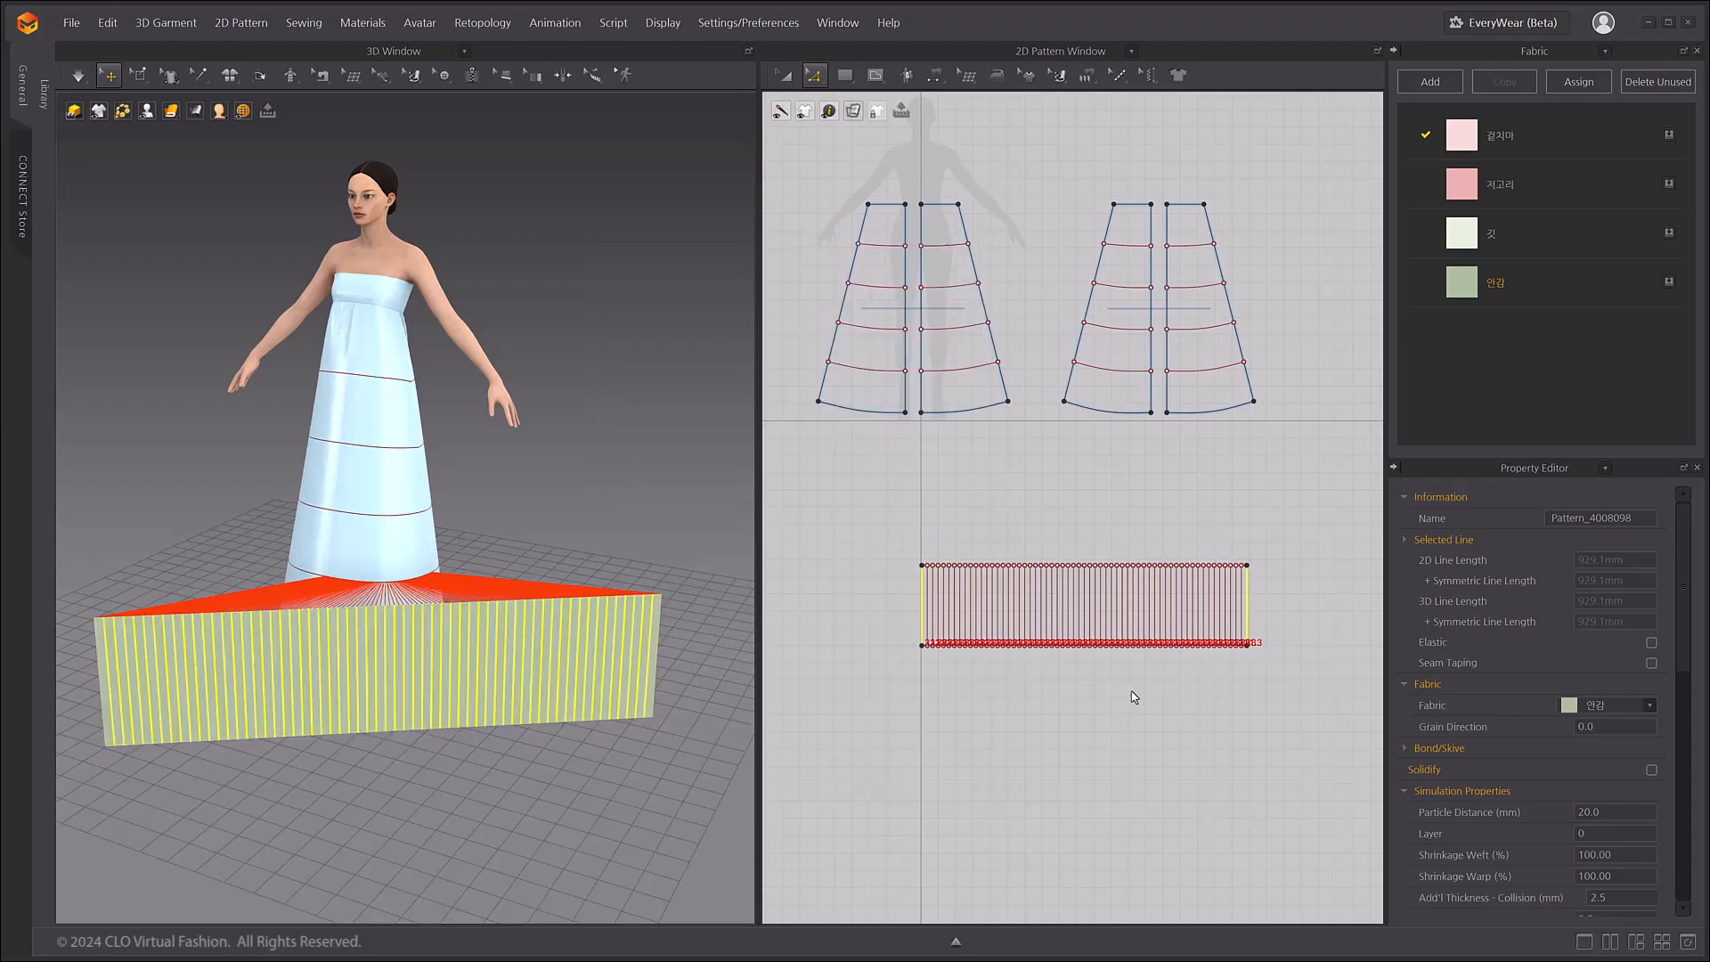
click(1134, 694)
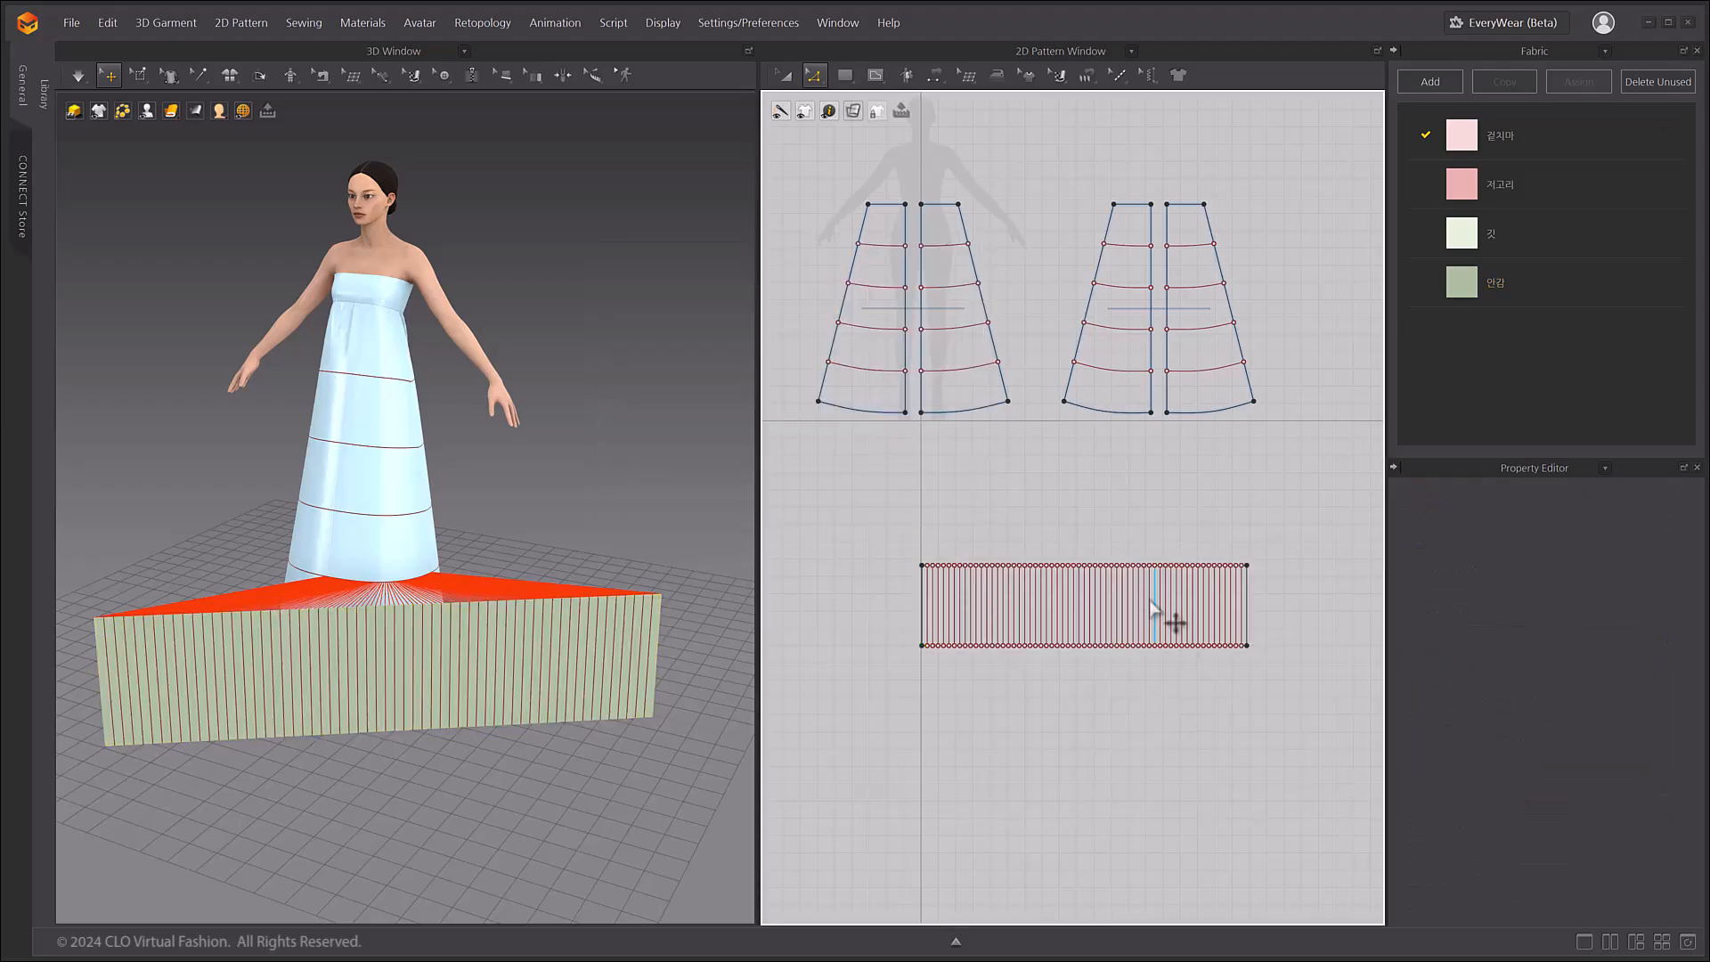
- Add points to the rectangle's upper edge wherever the pleat lines intersect it
scroll(1138, 591, up, 6)
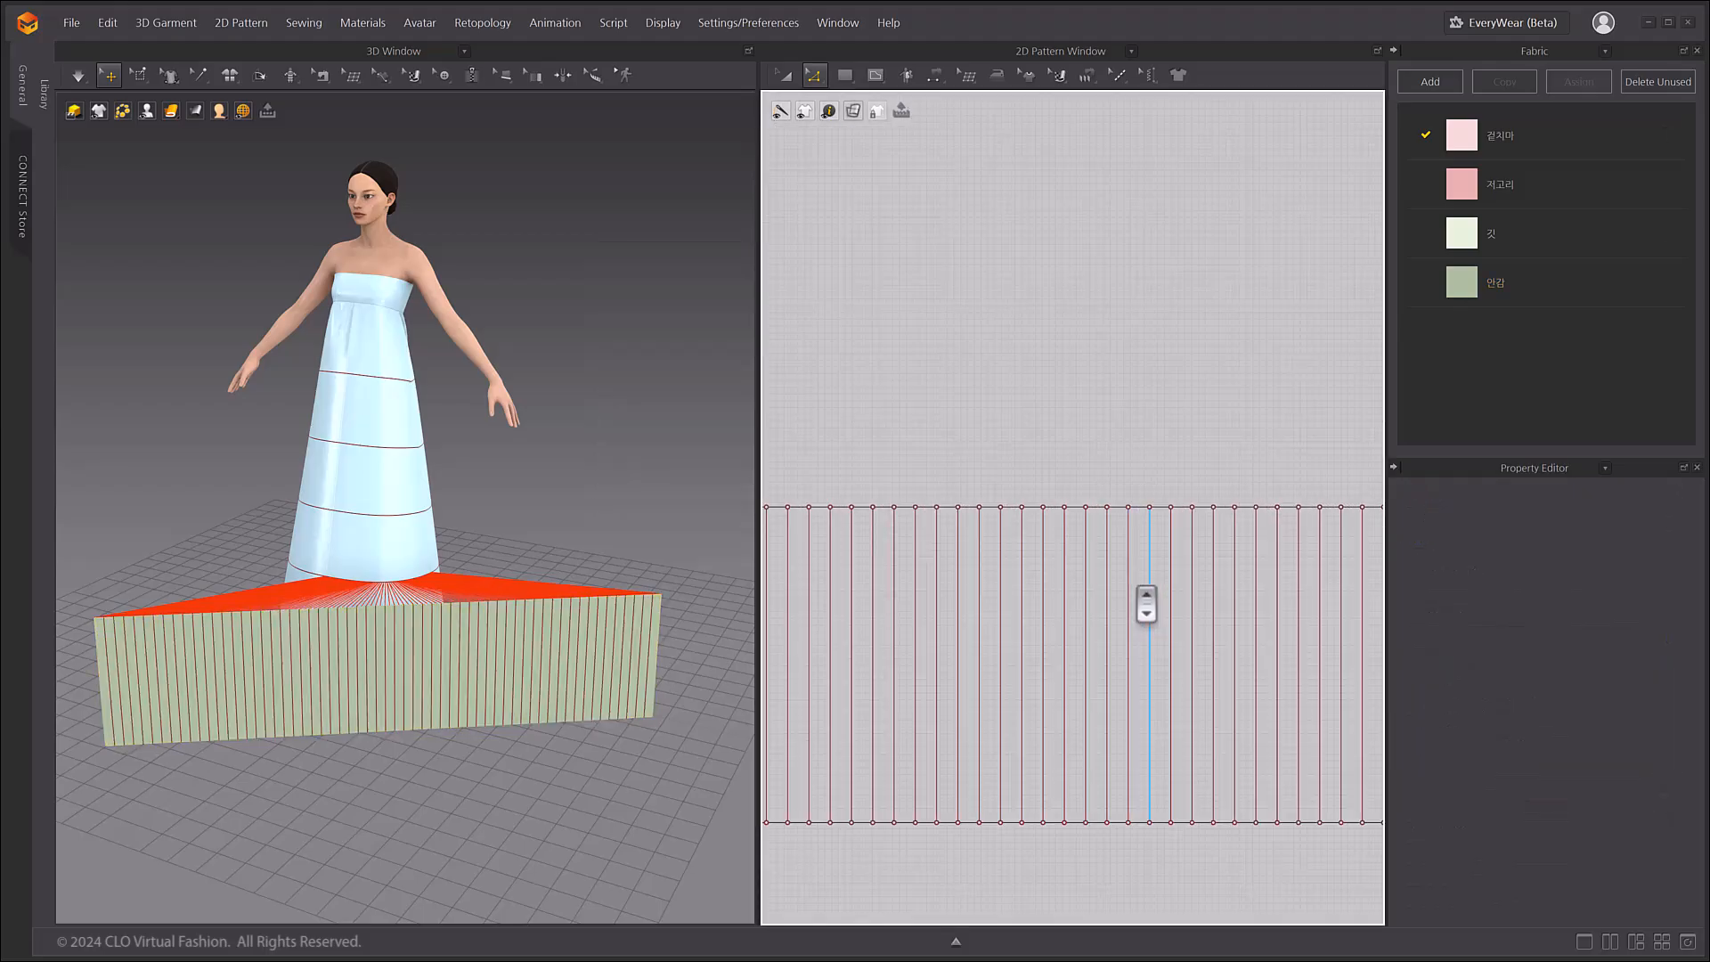
right_click(1082, 515)
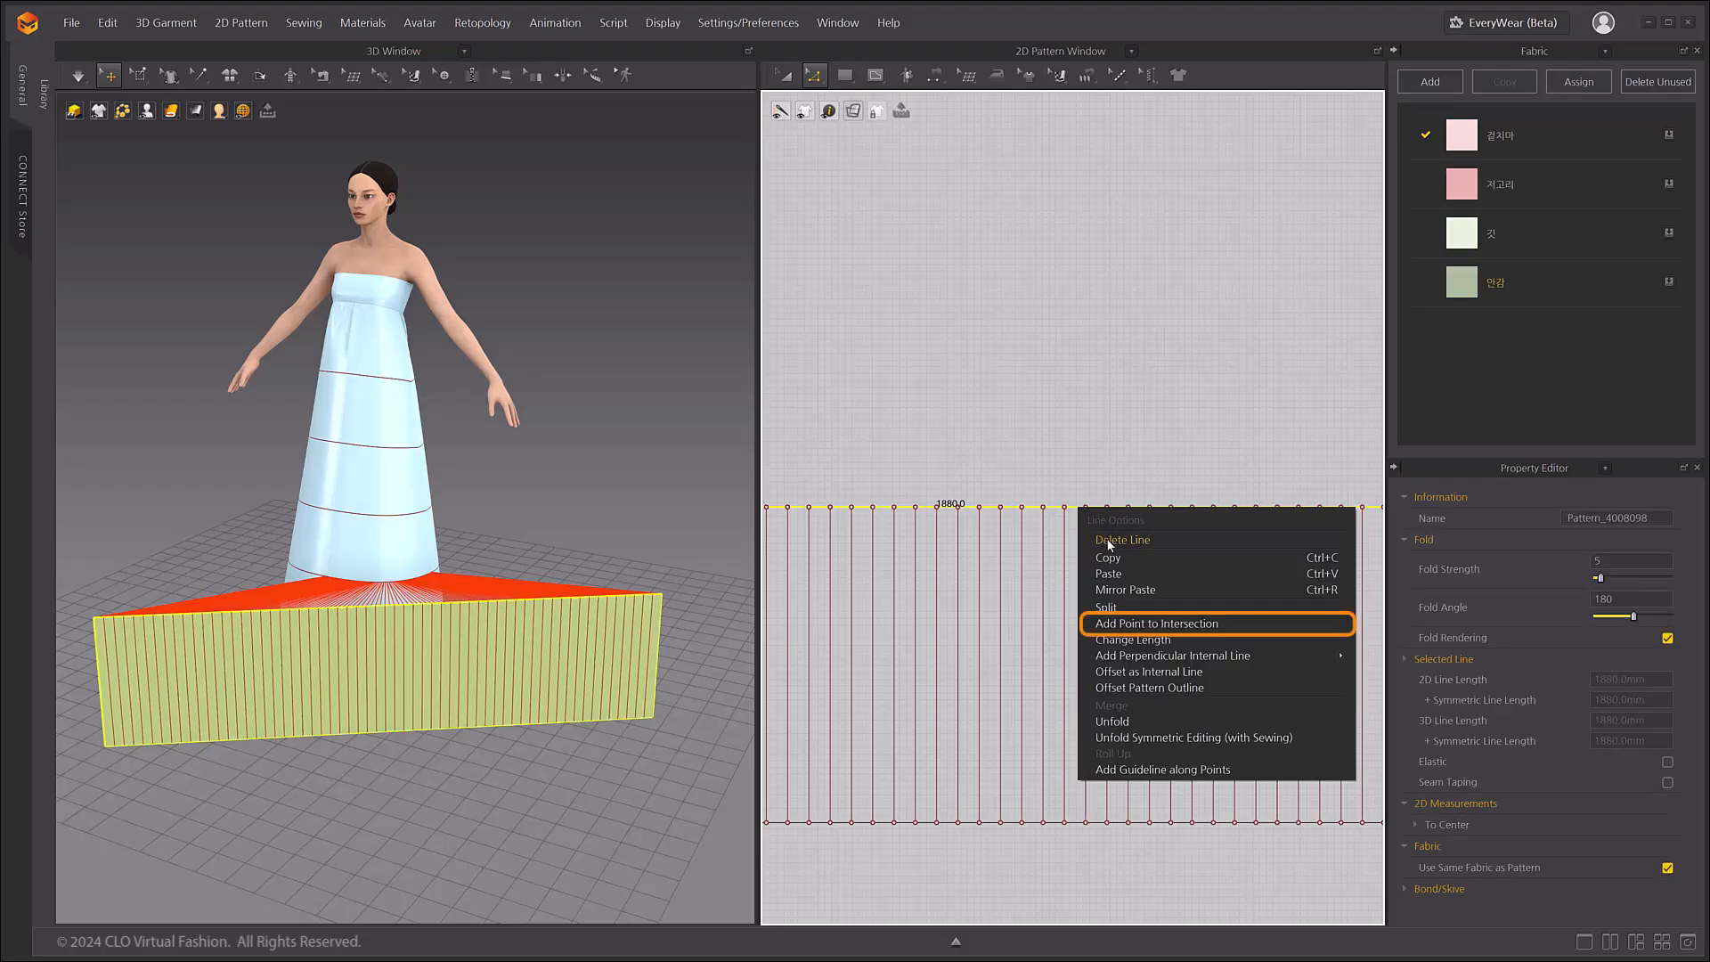
click(1132, 625)
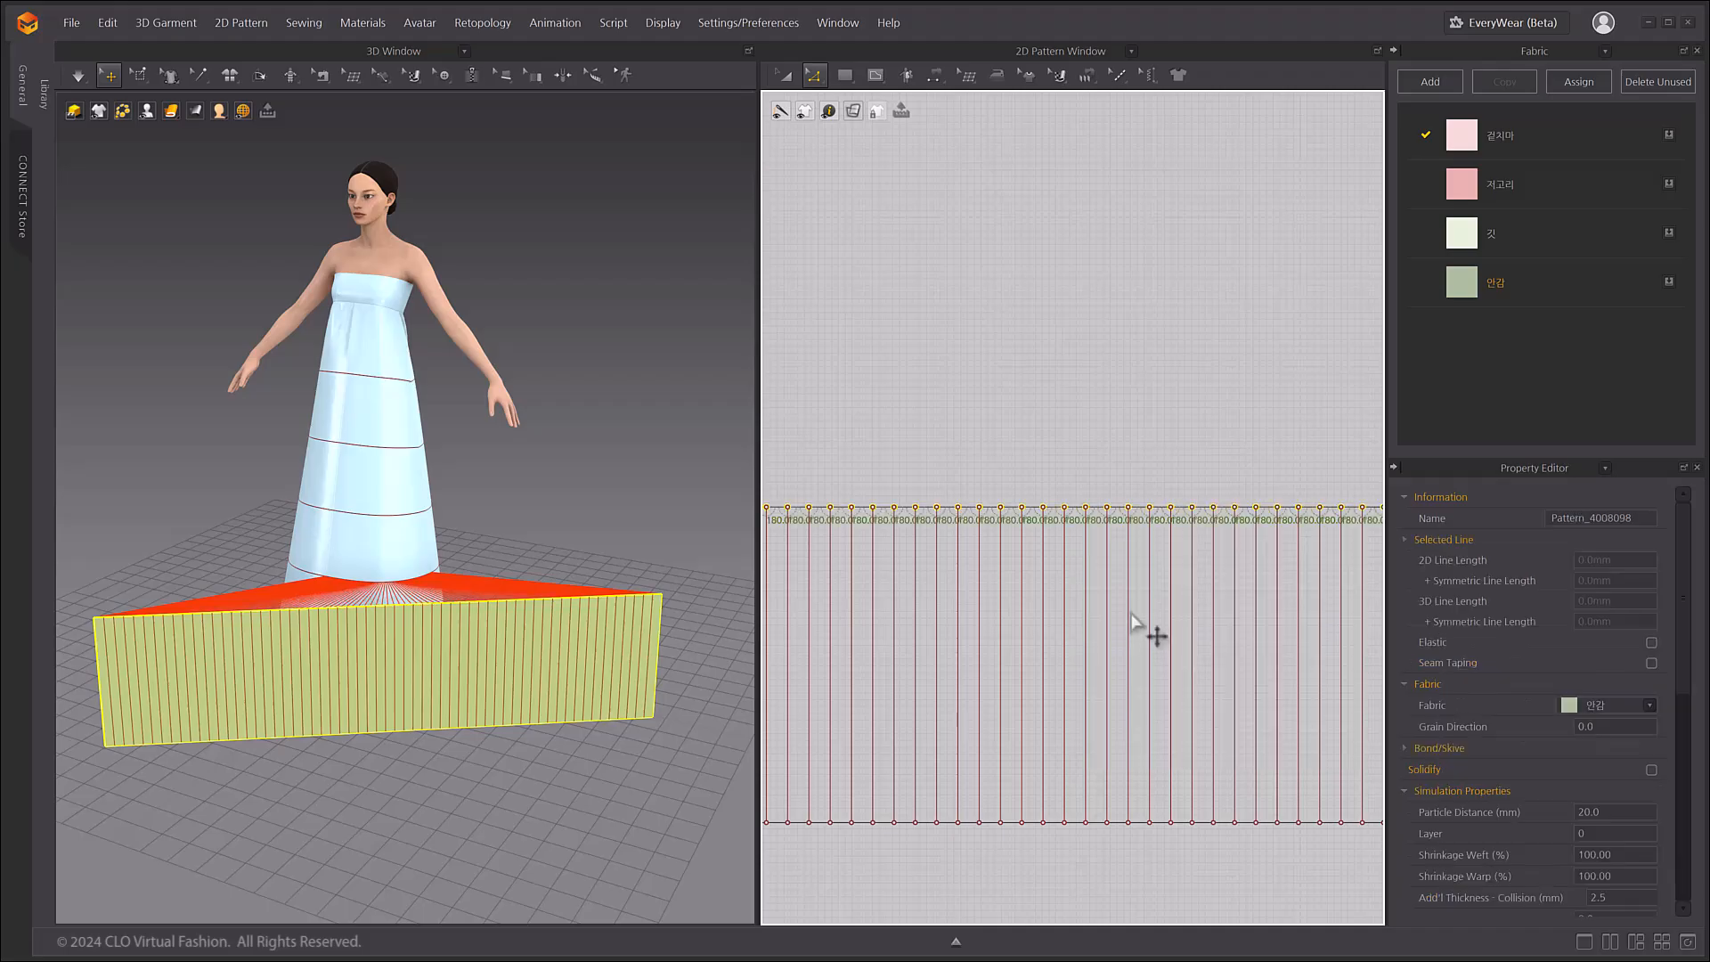
click(1099, 499)
scroll(1107, 523, down, 4)
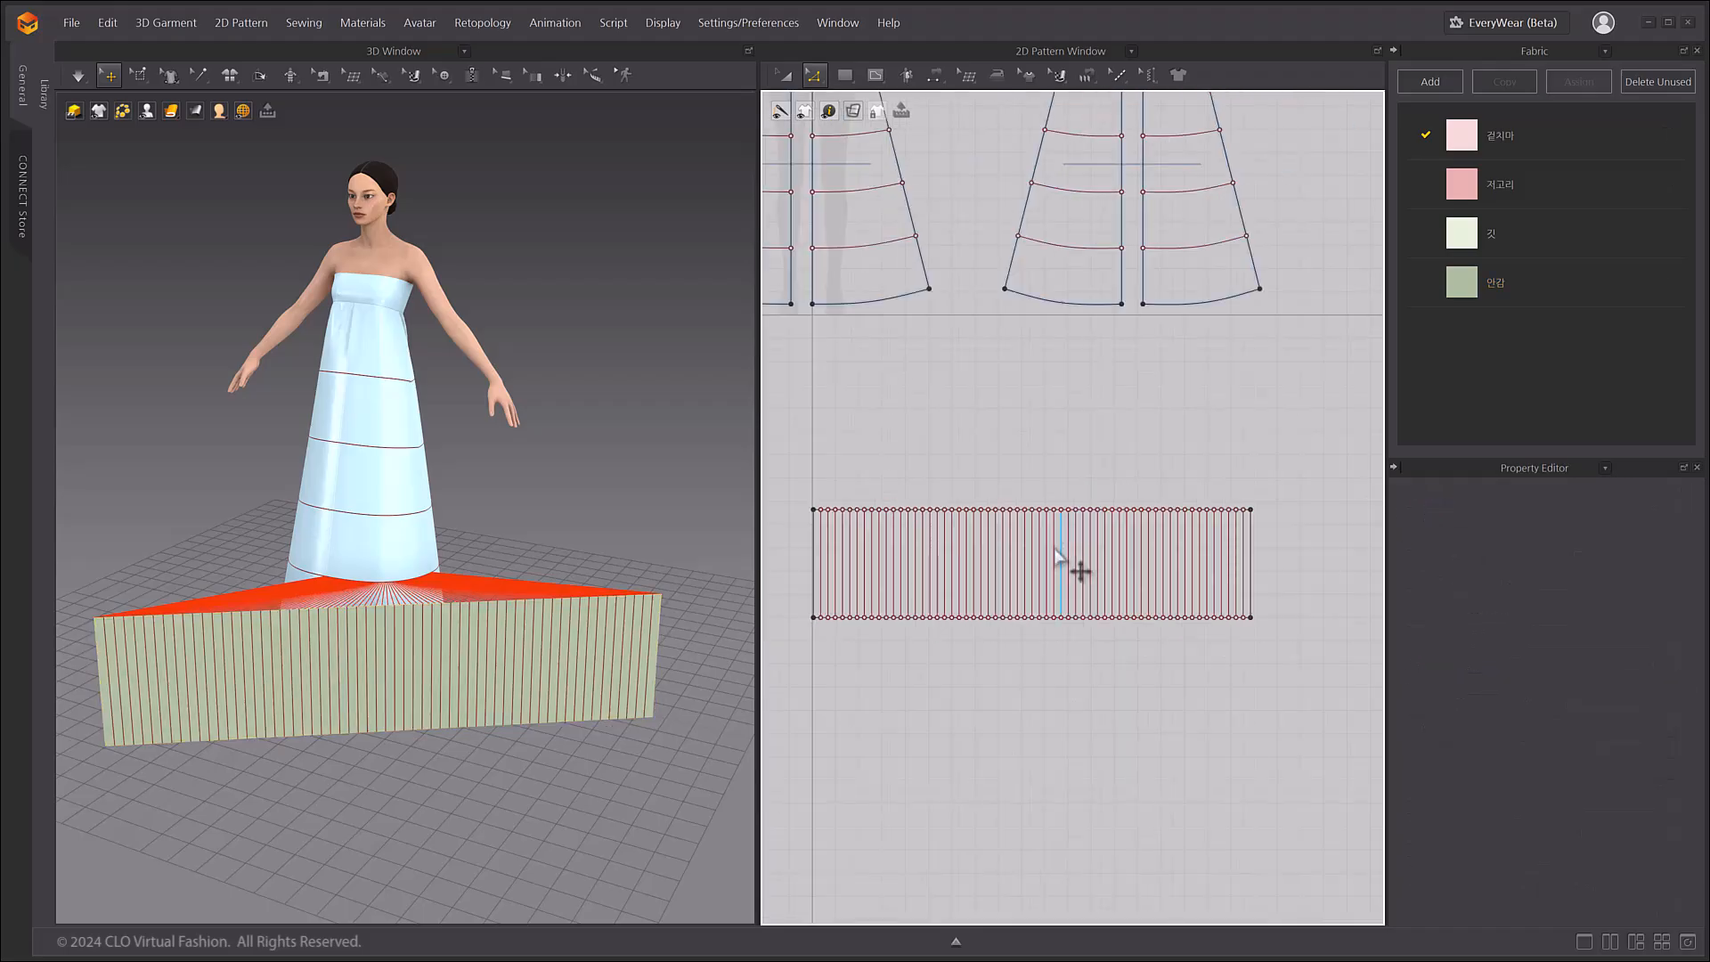
middle_drag(1023, 564, 1041, 591)
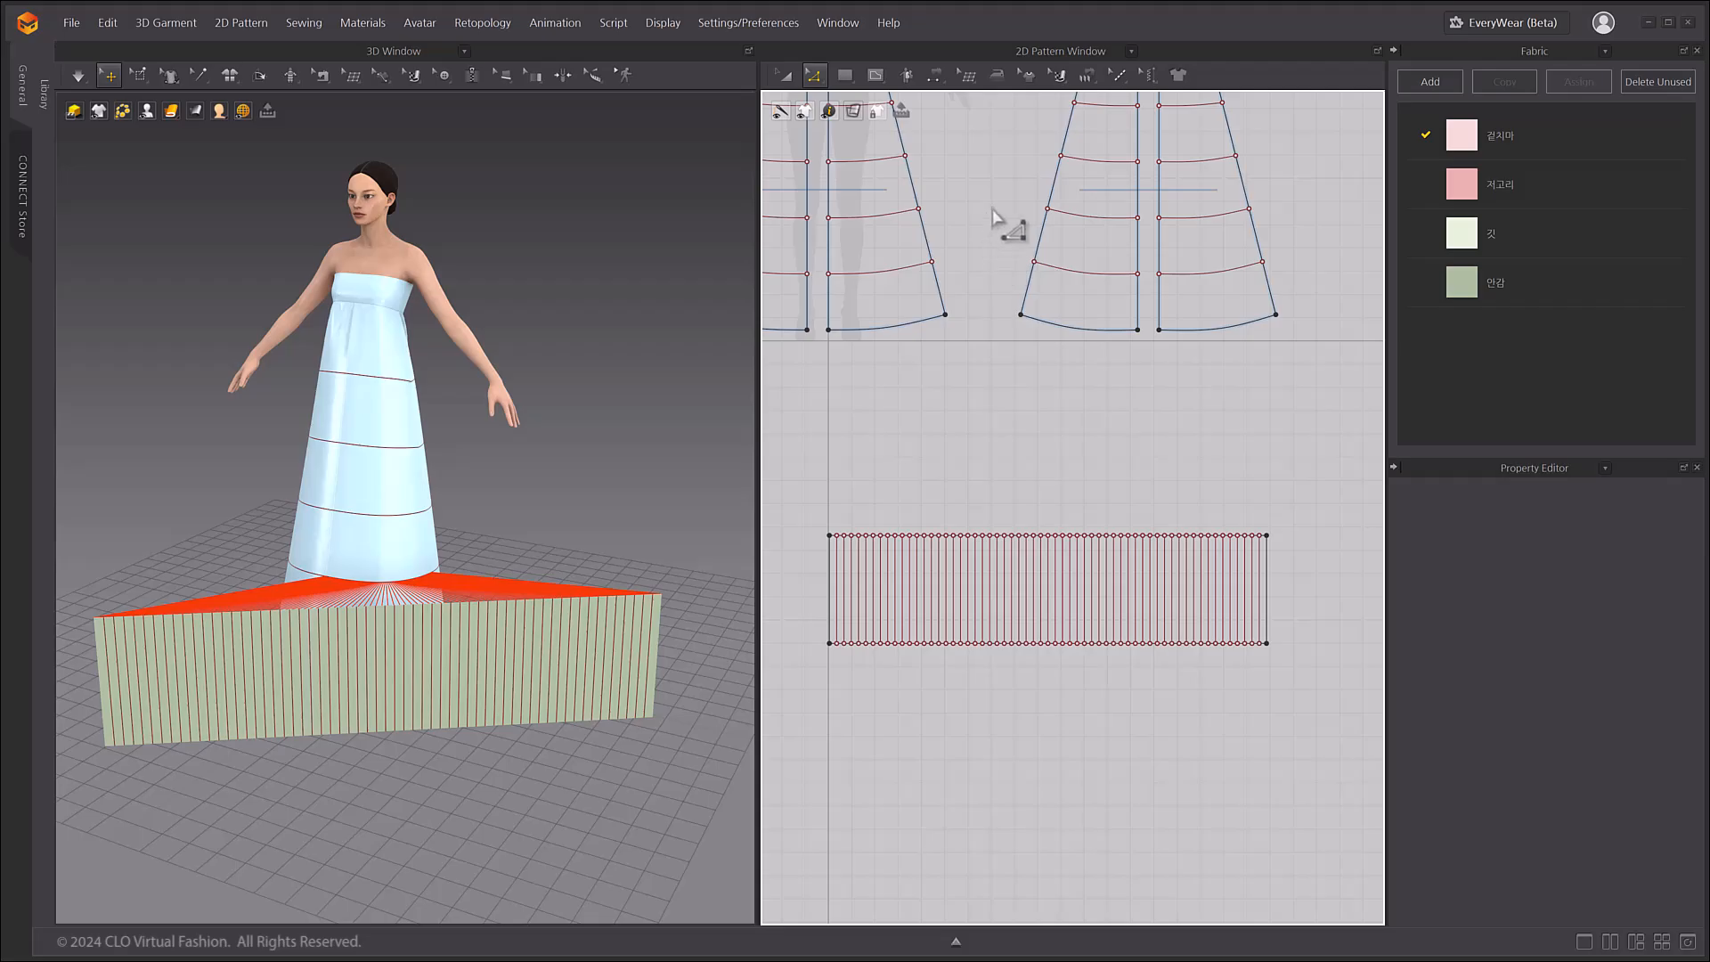
- Apply Pleats Fold across the whole rectangle as Knife Pleats with 3 internal lines per pleat and fold angles 0 - 360
click(1085, 78)
click(1093, 95)
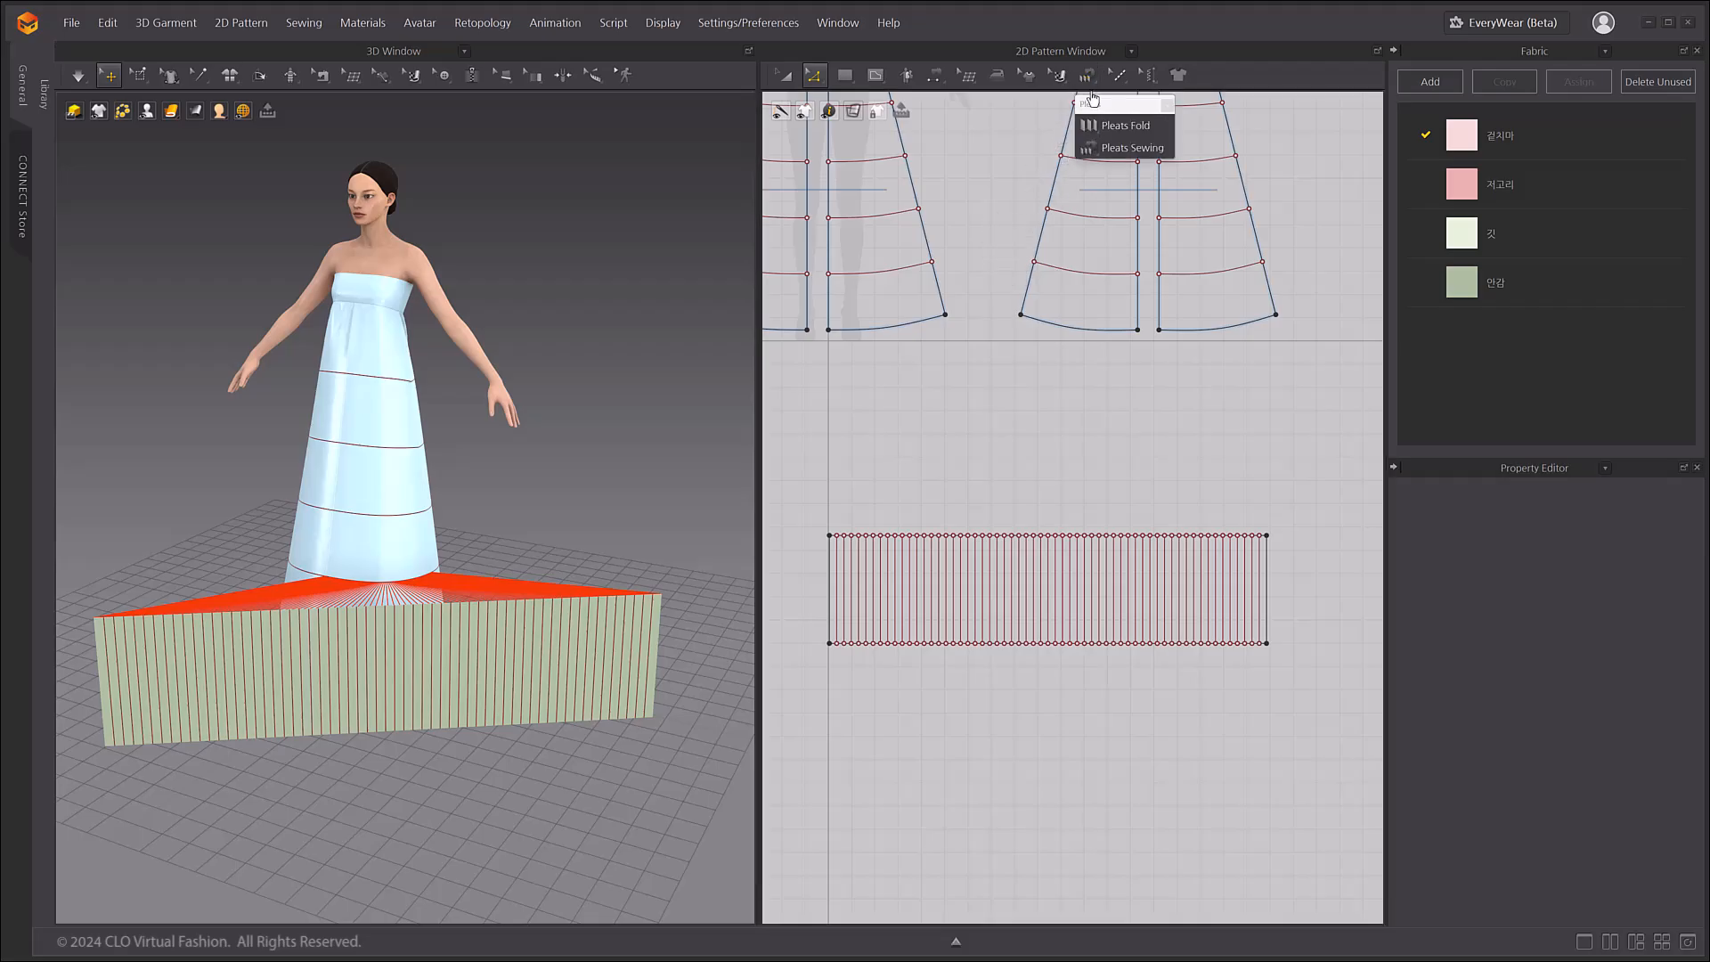
drag(1100, 105, 1251, 371)
click(1265, 389)
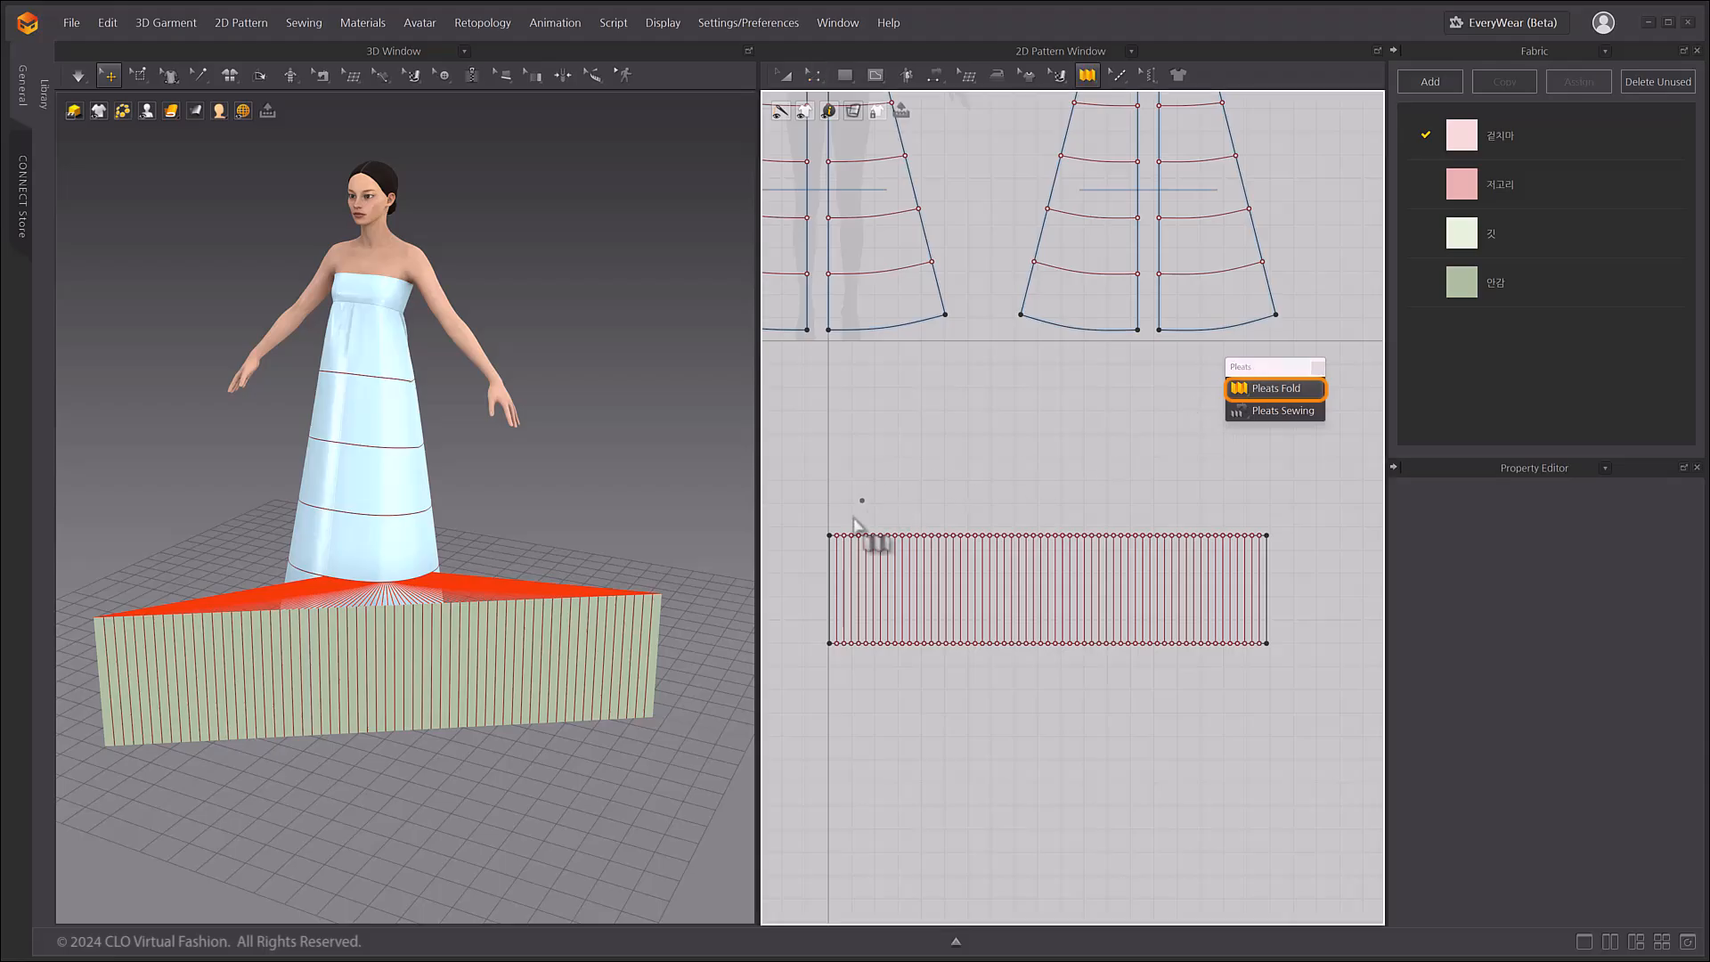
click(824, 582)
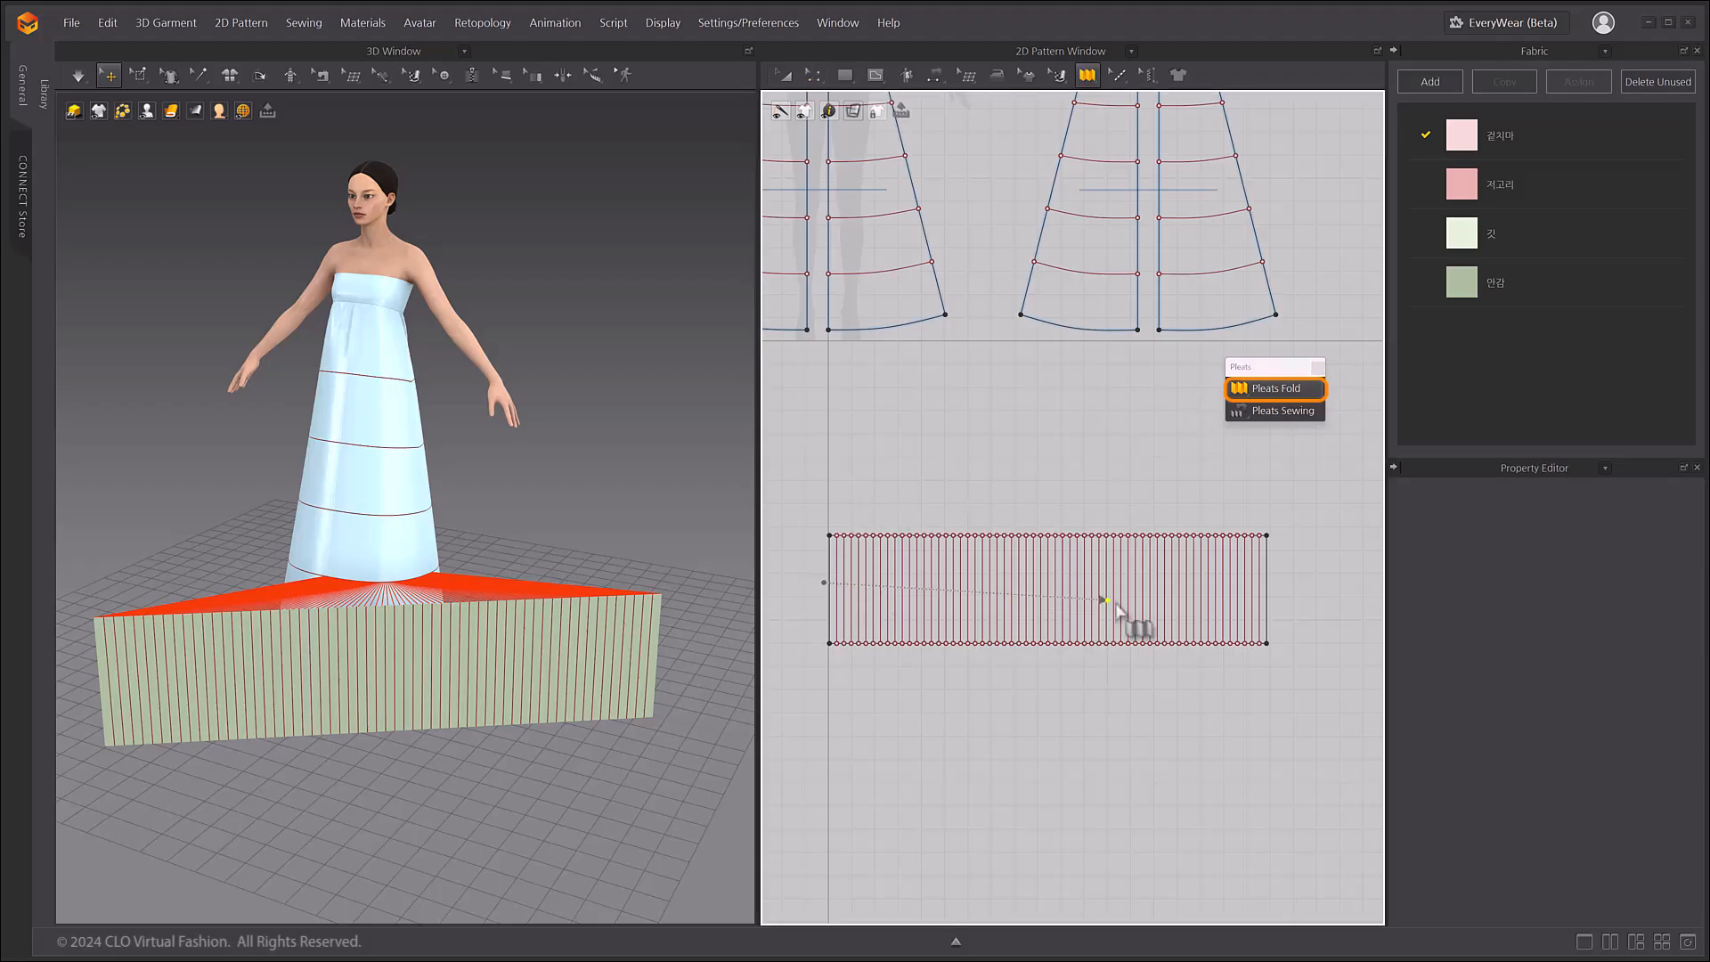
click(1275, 584)
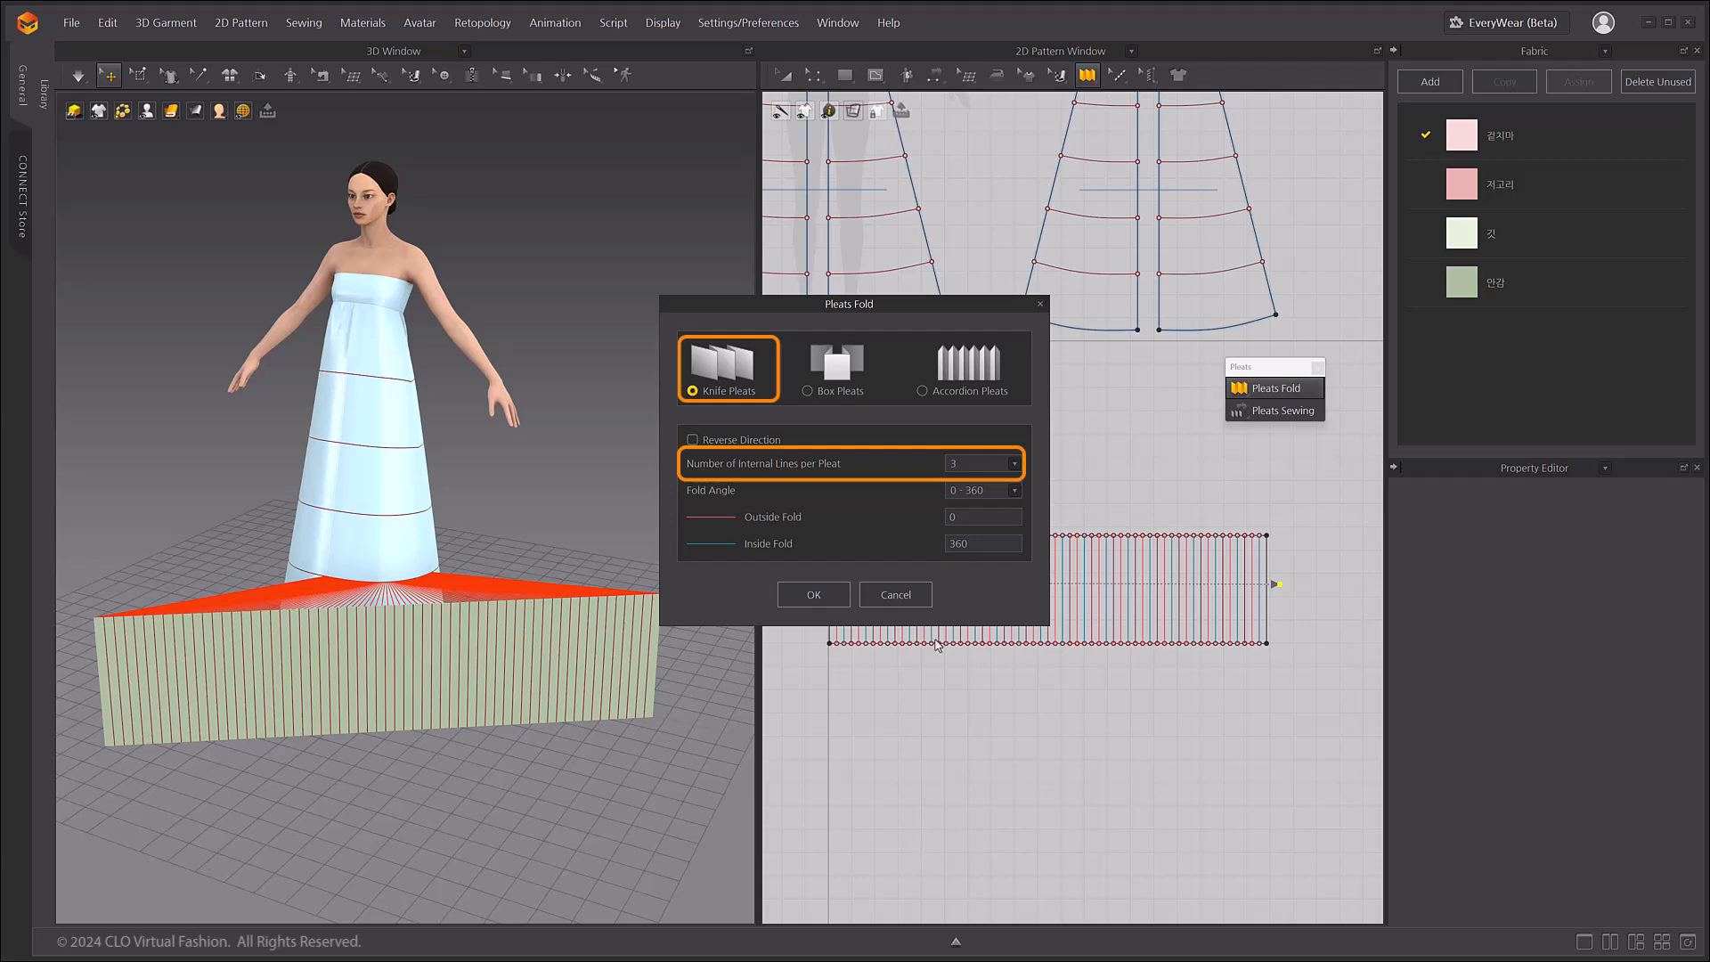
click(805, 595)
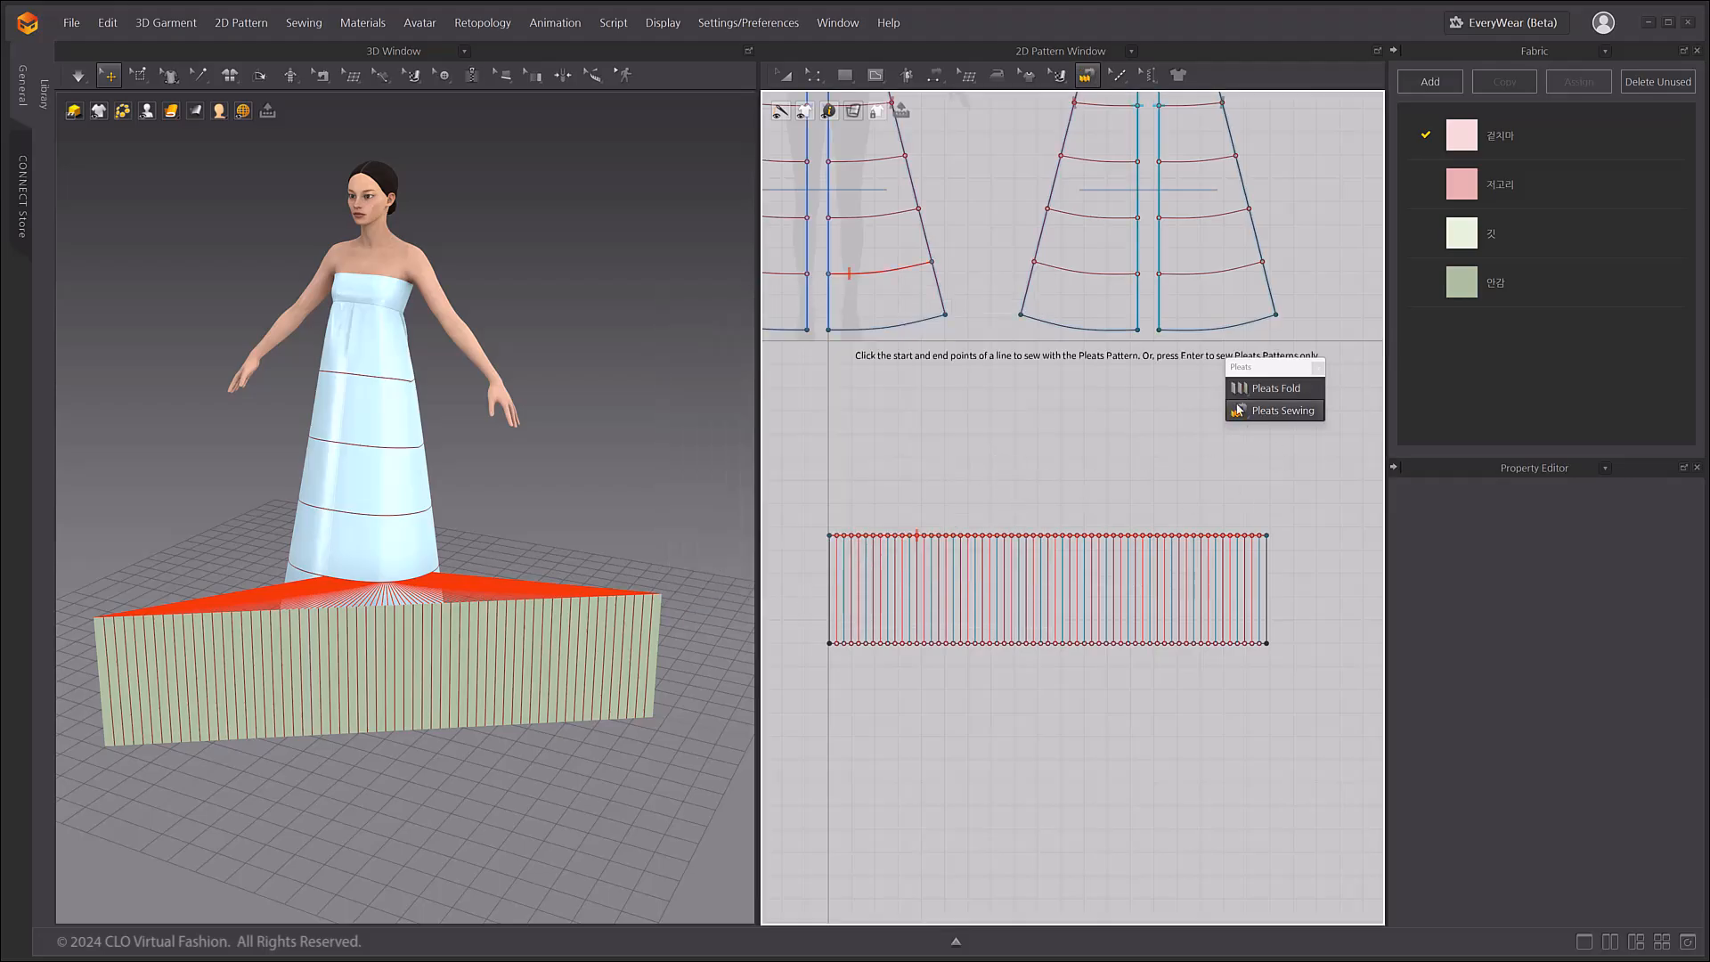
- Delete the sewing between the rectangle's upper edge and the front lining panel's lowest internal line
click(935, 79)
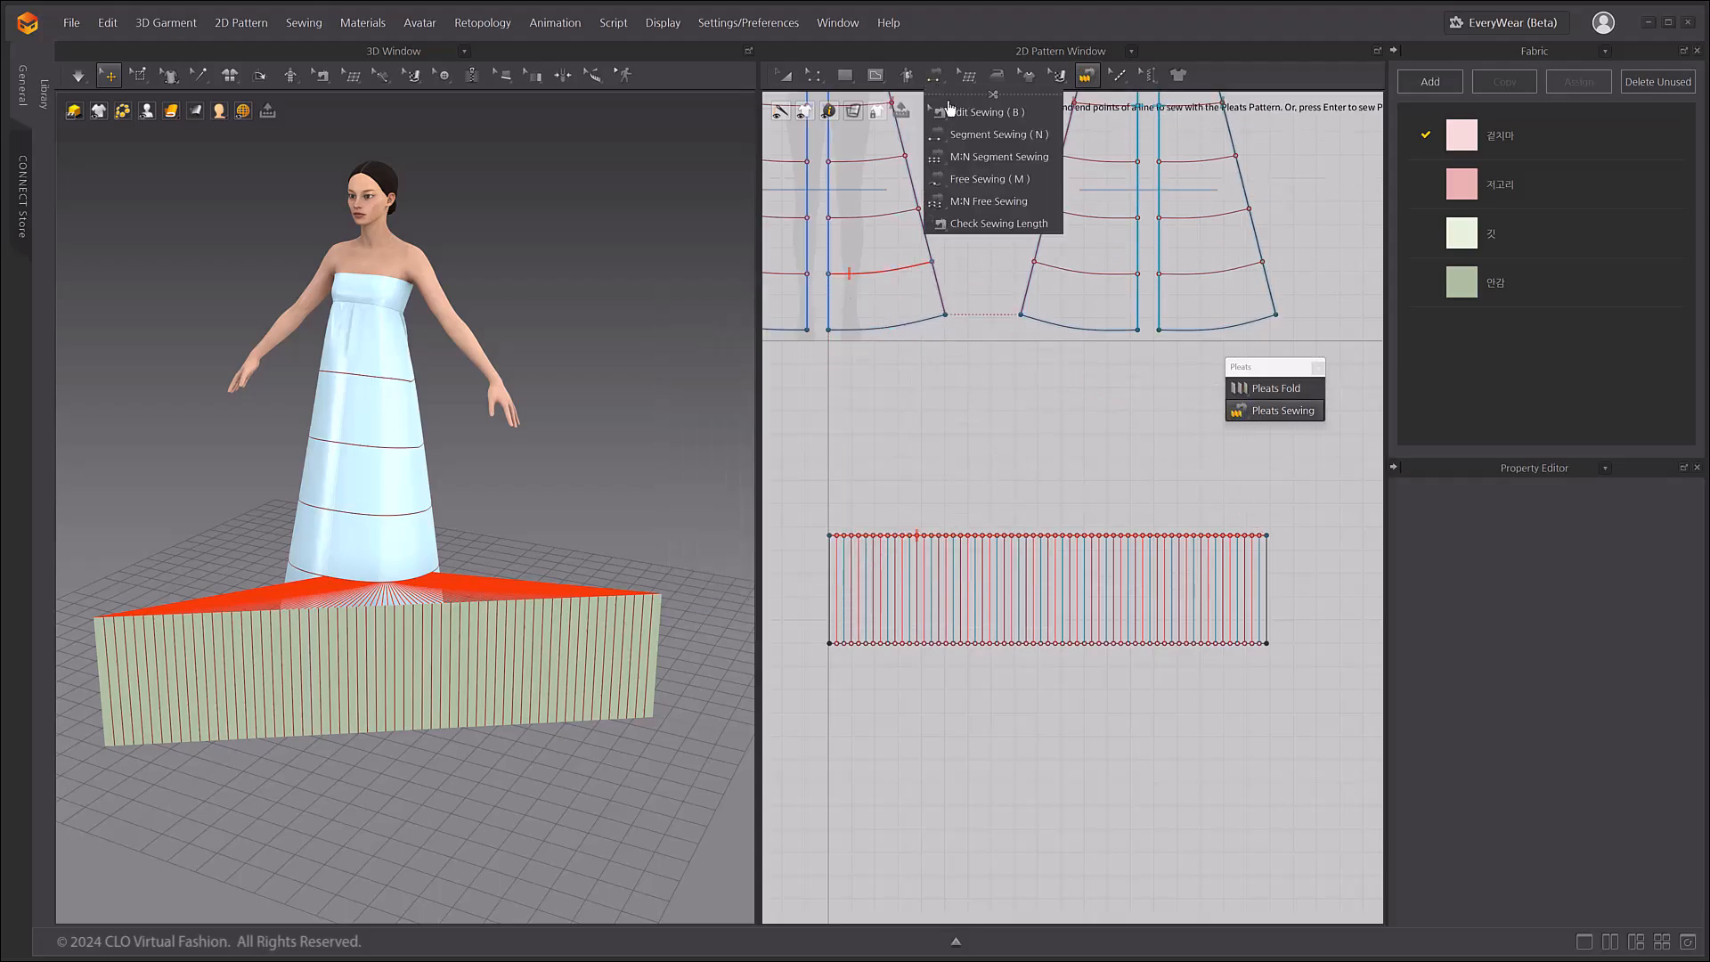
click(968, 113)
click(900, 283)
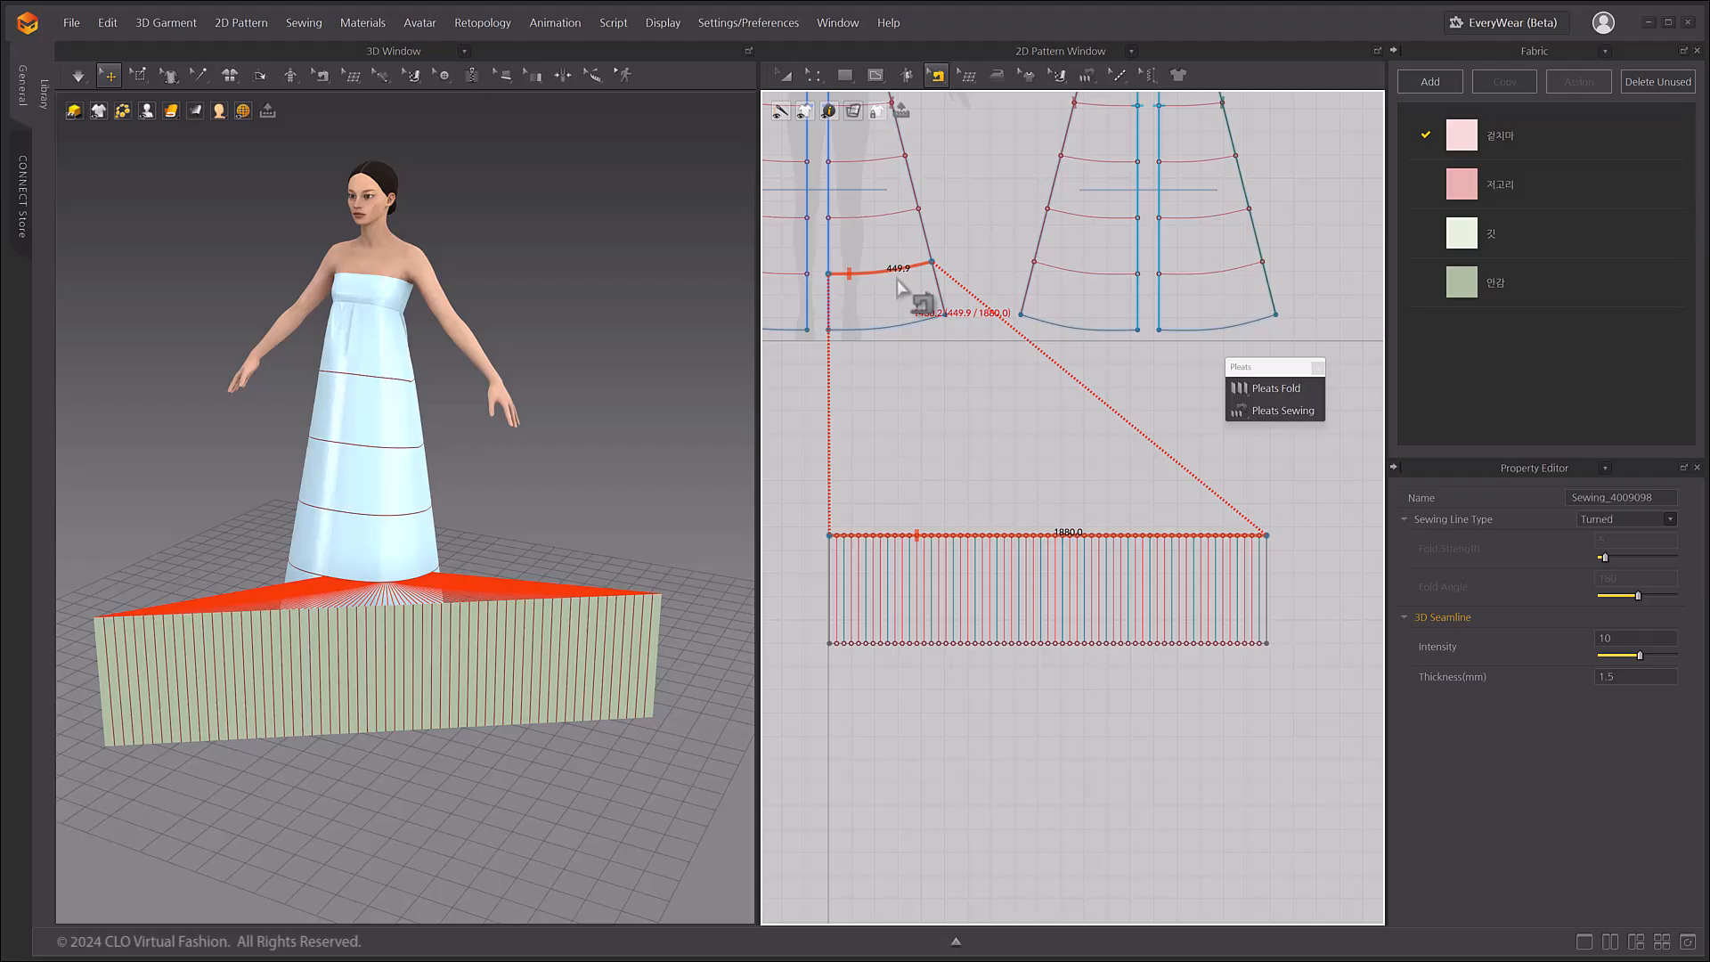
key(Delete)
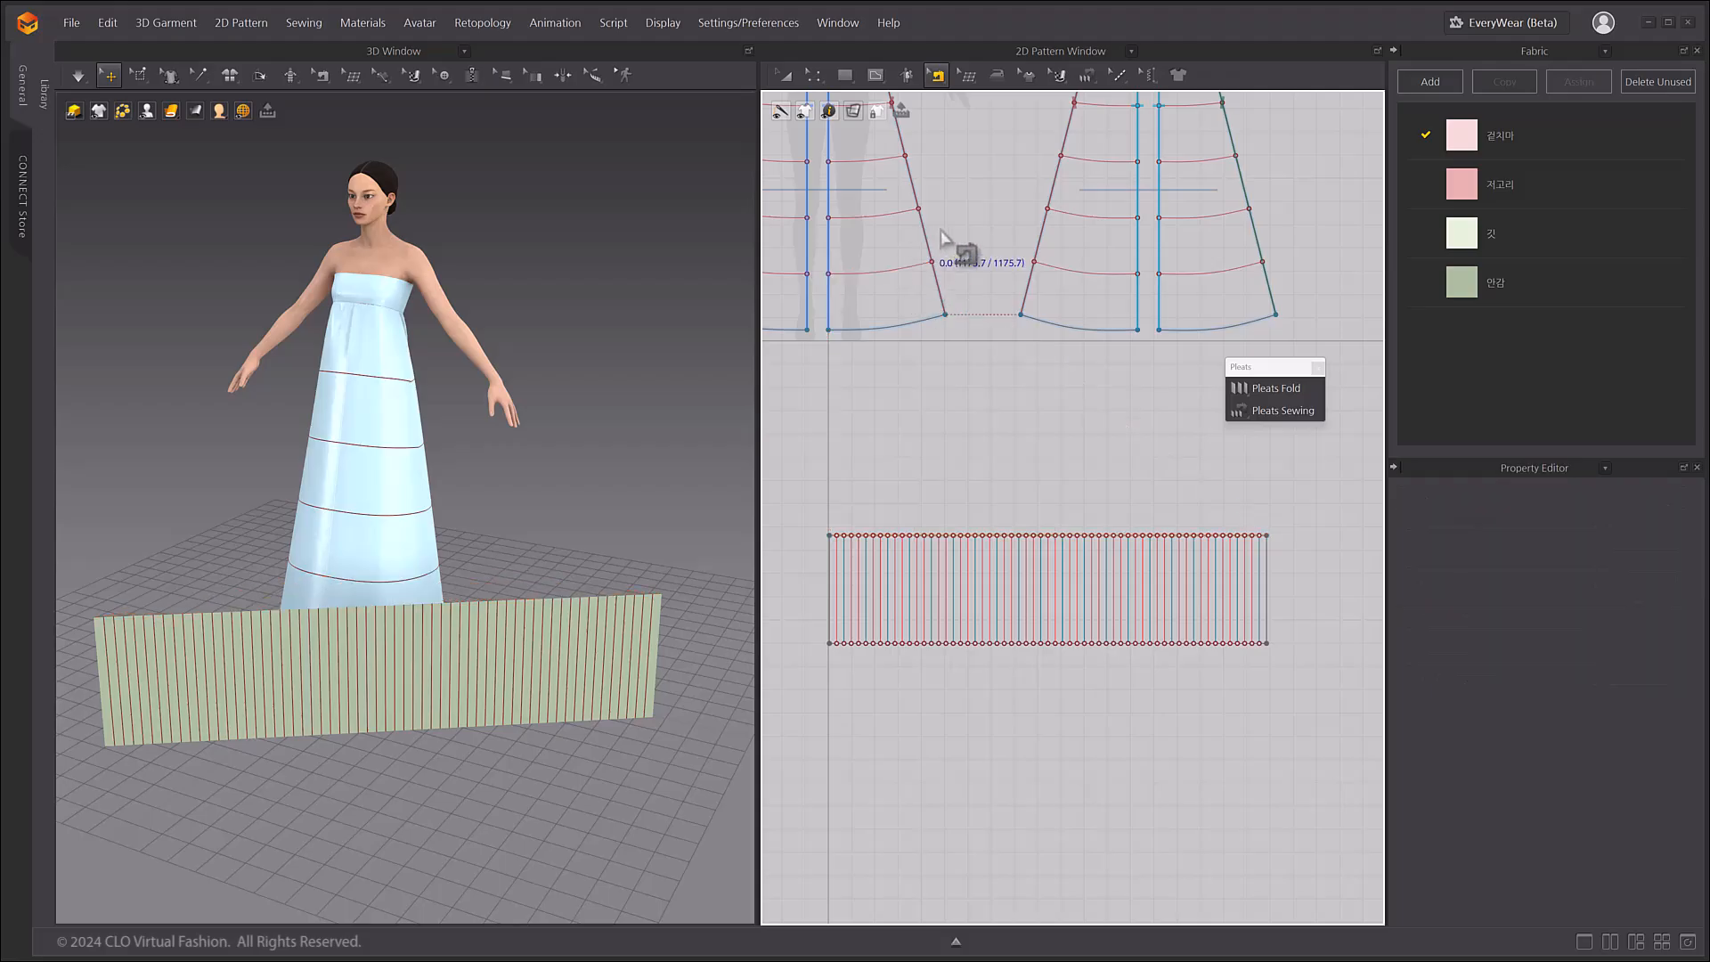
- Sew the pleated rectangle's upper edge to the front lining panel's lowest internal line using Pleats Sewing
click(1272, 417)
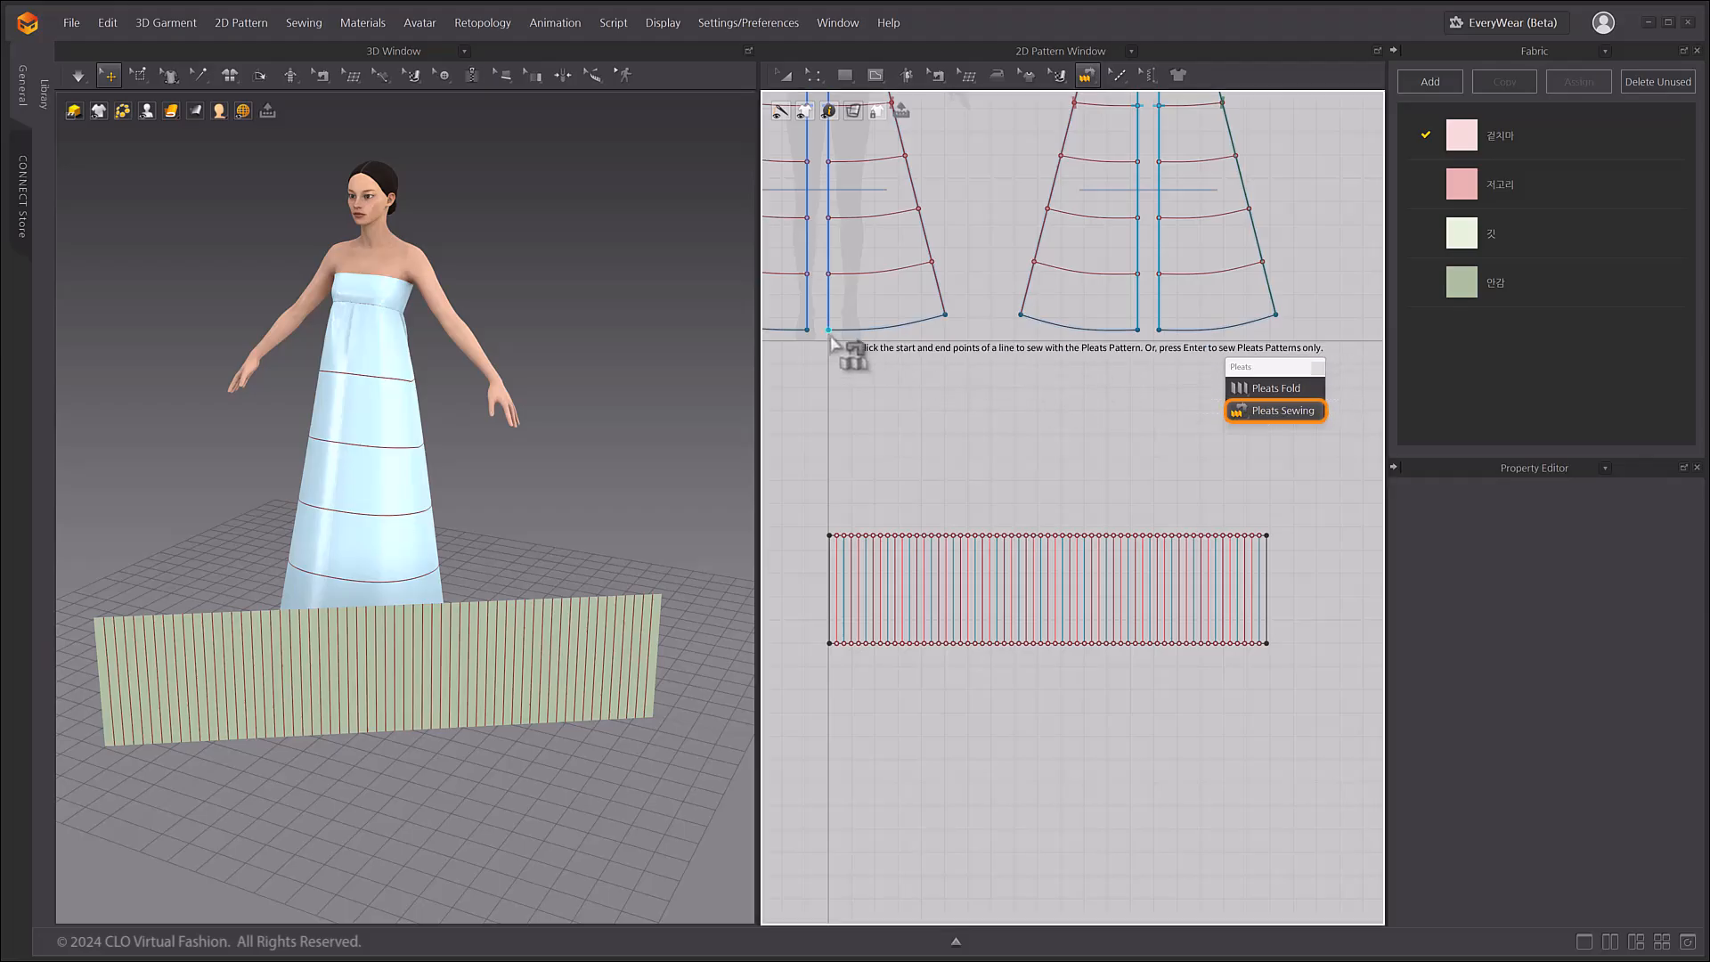
click(844, 282)
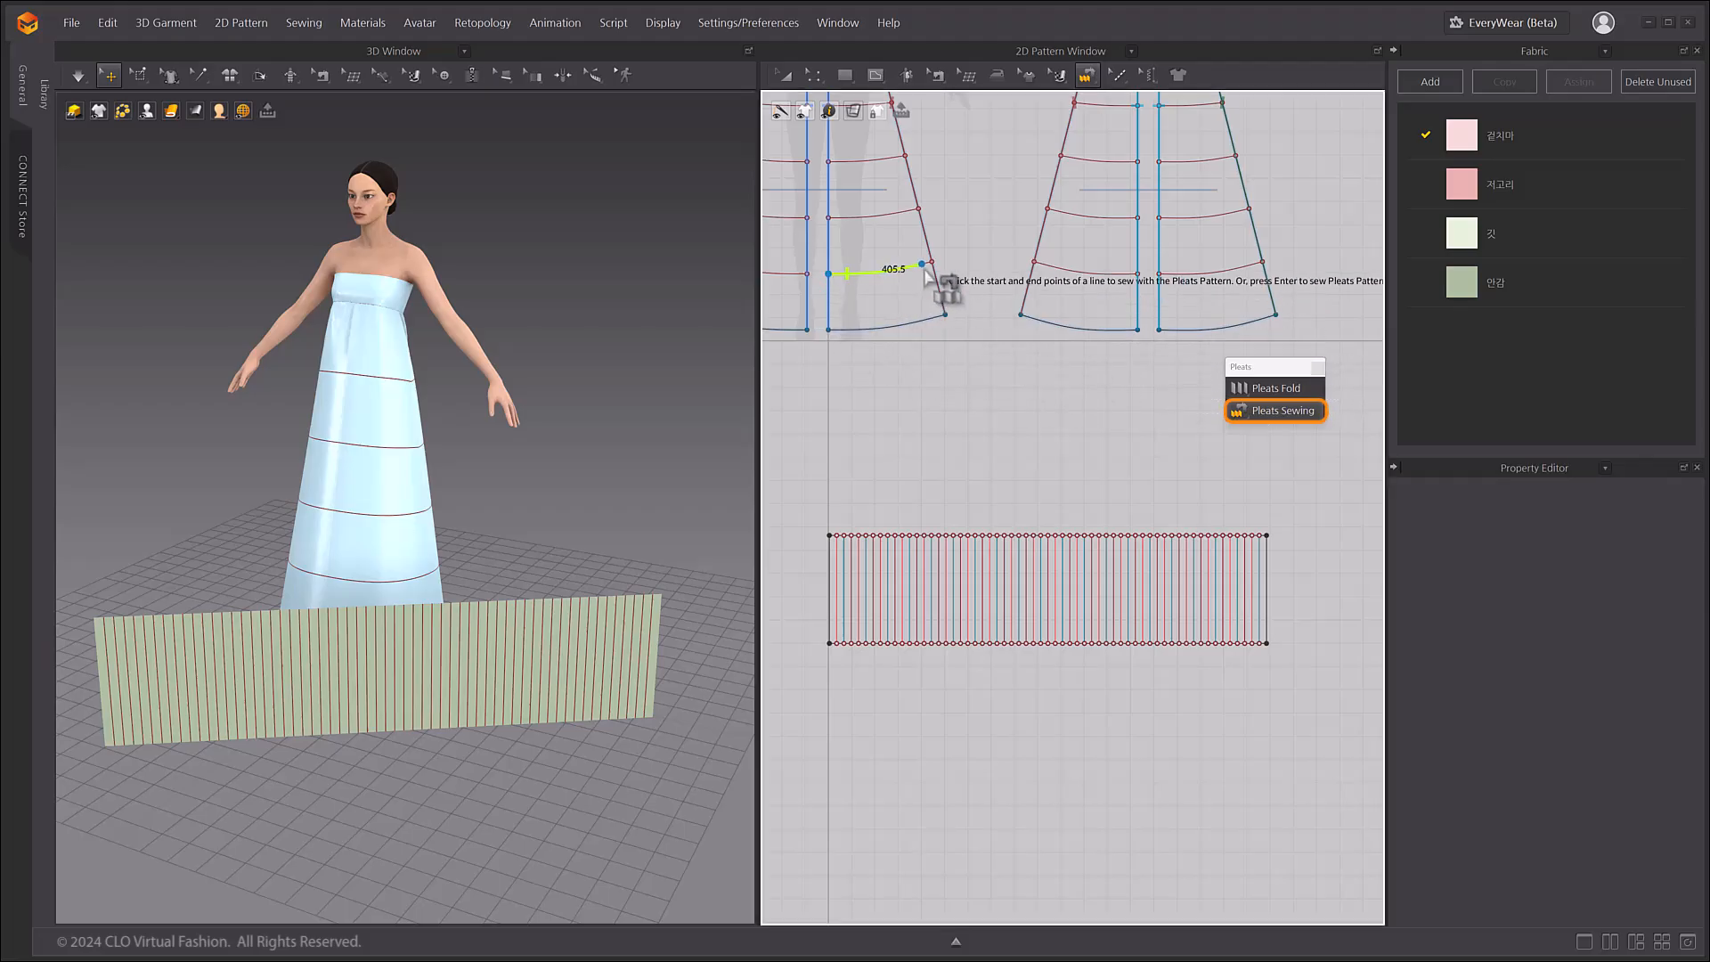
click(932, 265)
click(829, 535)
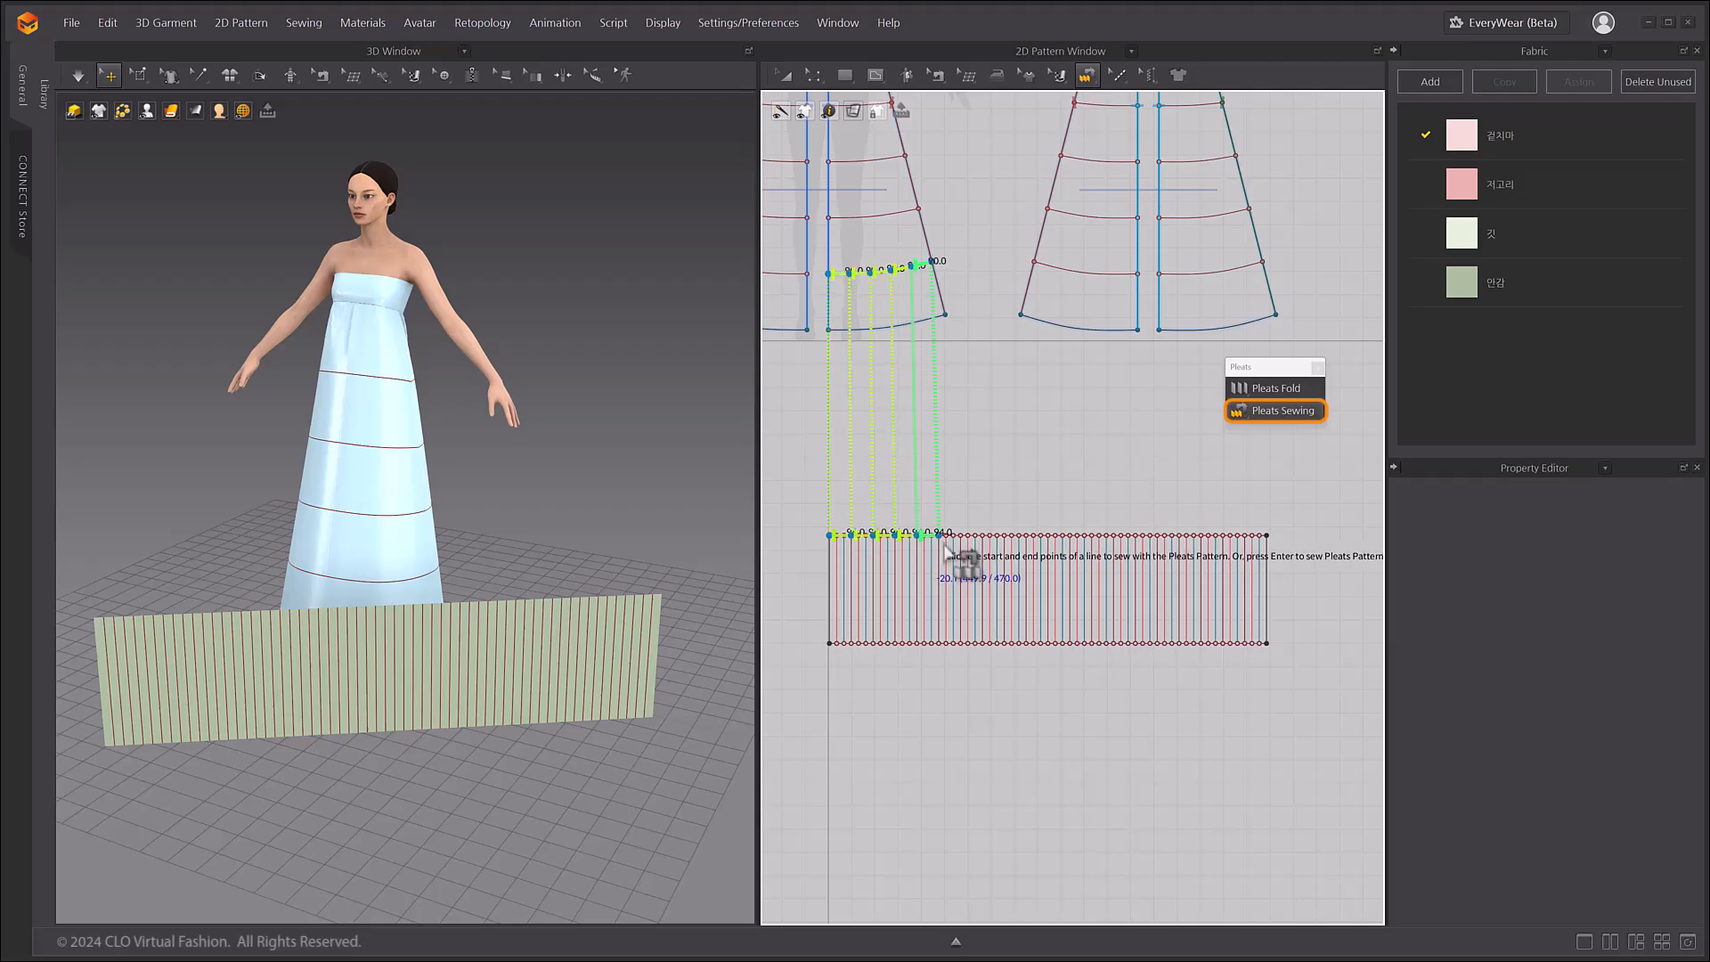
click(1256, 535)
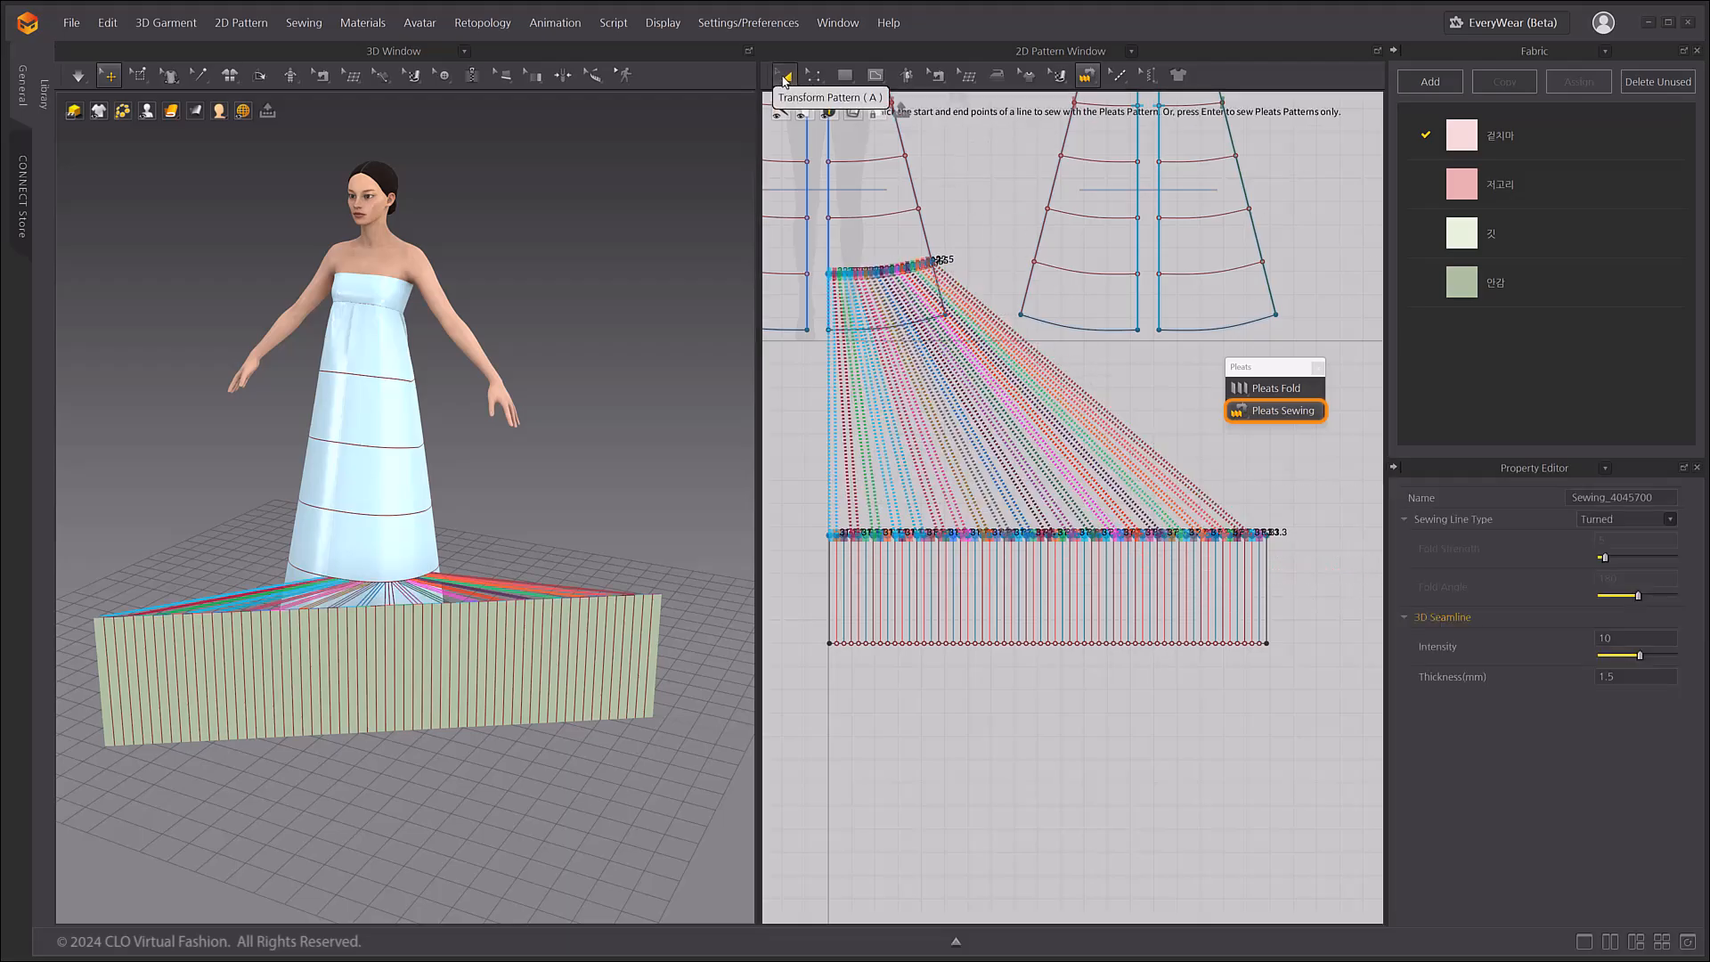
click(785, 79)
- Select the pleated rectangle and display the garment as Wireframe on Surface to examine its mesh density
drag(399, 643, 442, 639)
middle_drag(485, 659, 534, 592)
drag(1512, 454, 1507, 238)
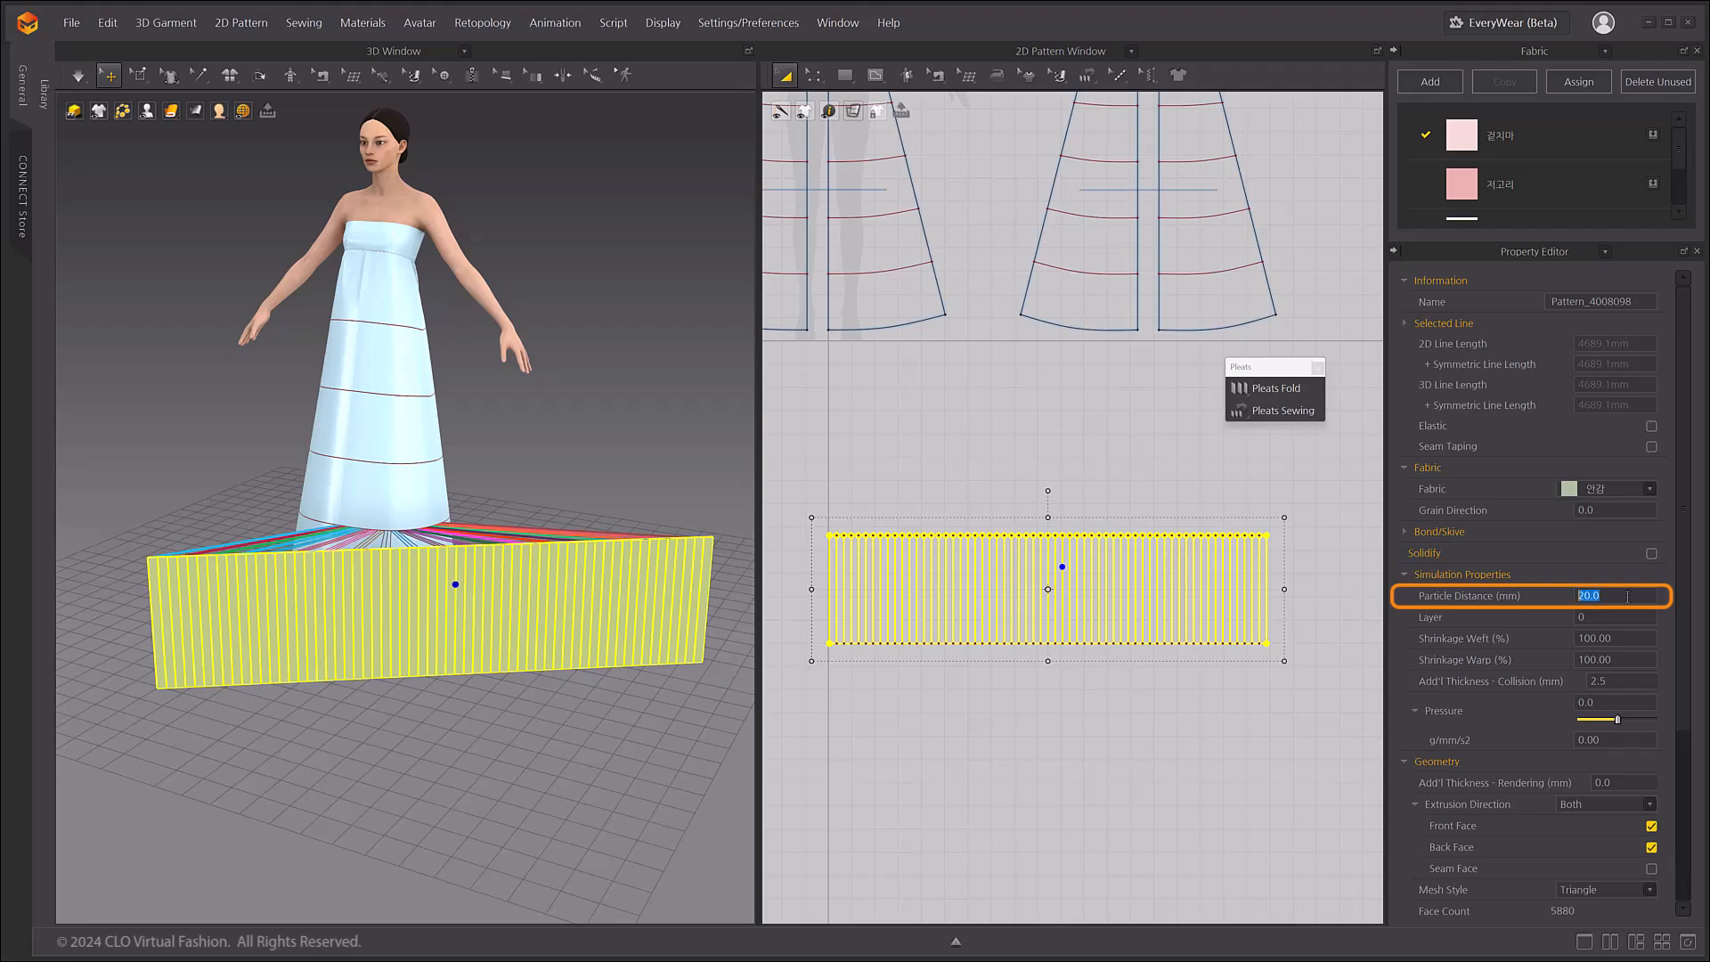
click(169, 112)
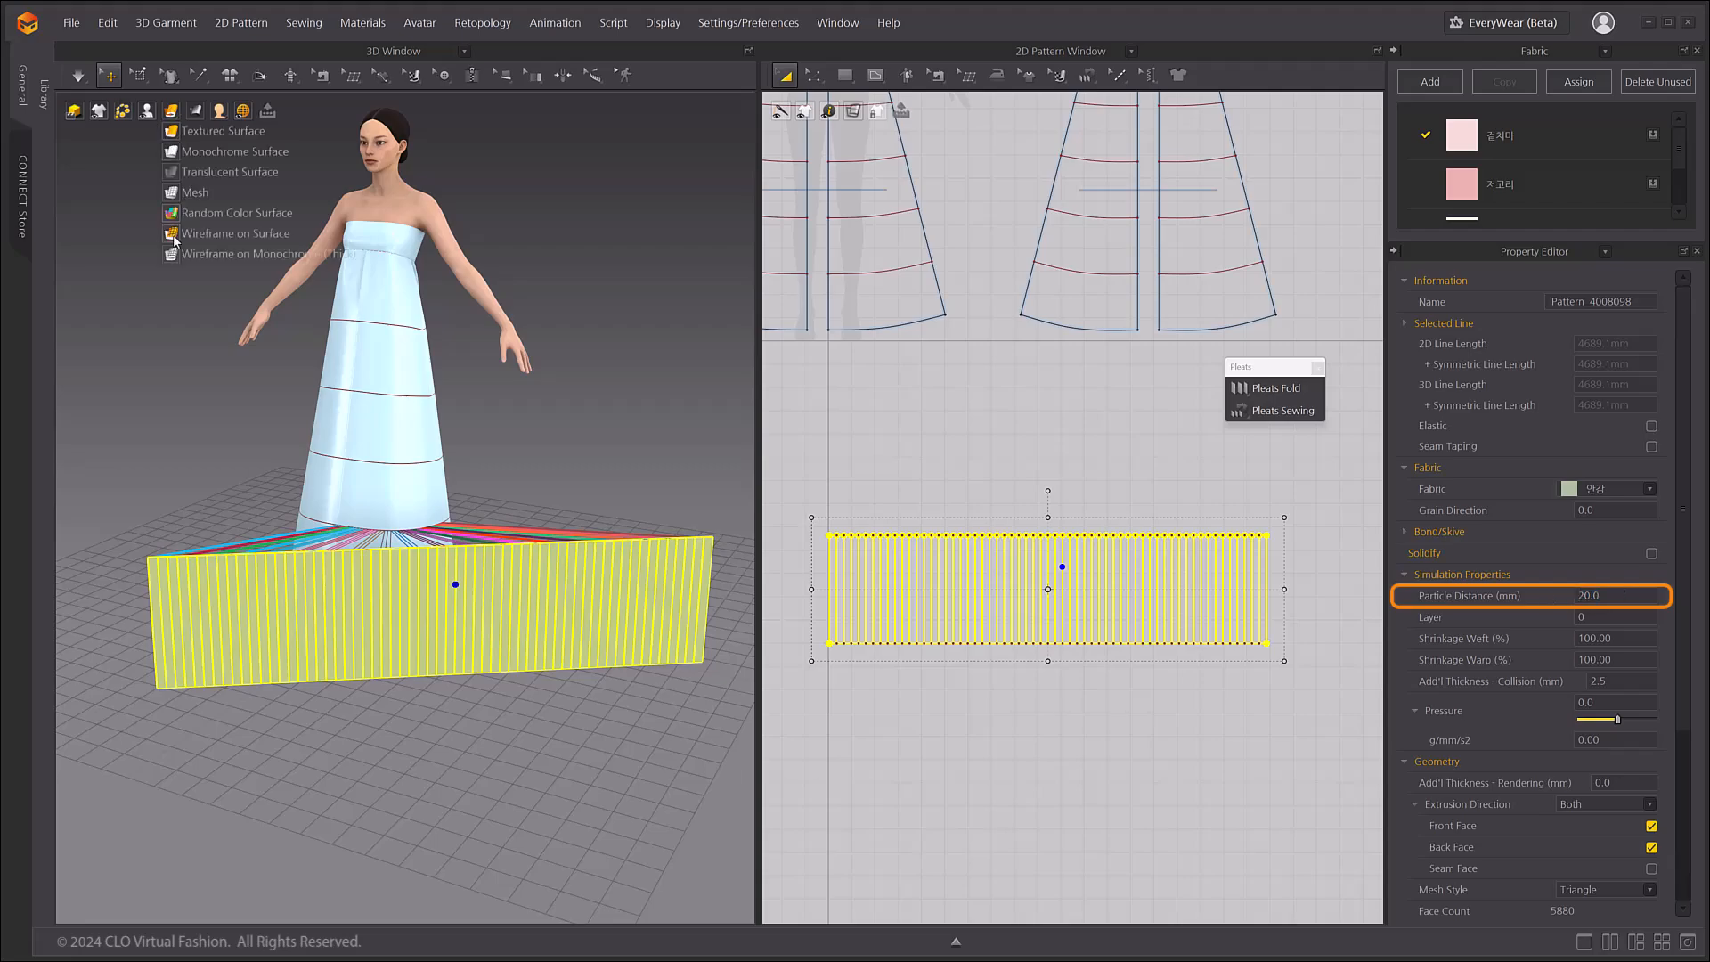
click(176, 240)
scroll(441, 641, up, 5)
scroll(436, 625, down, 5)
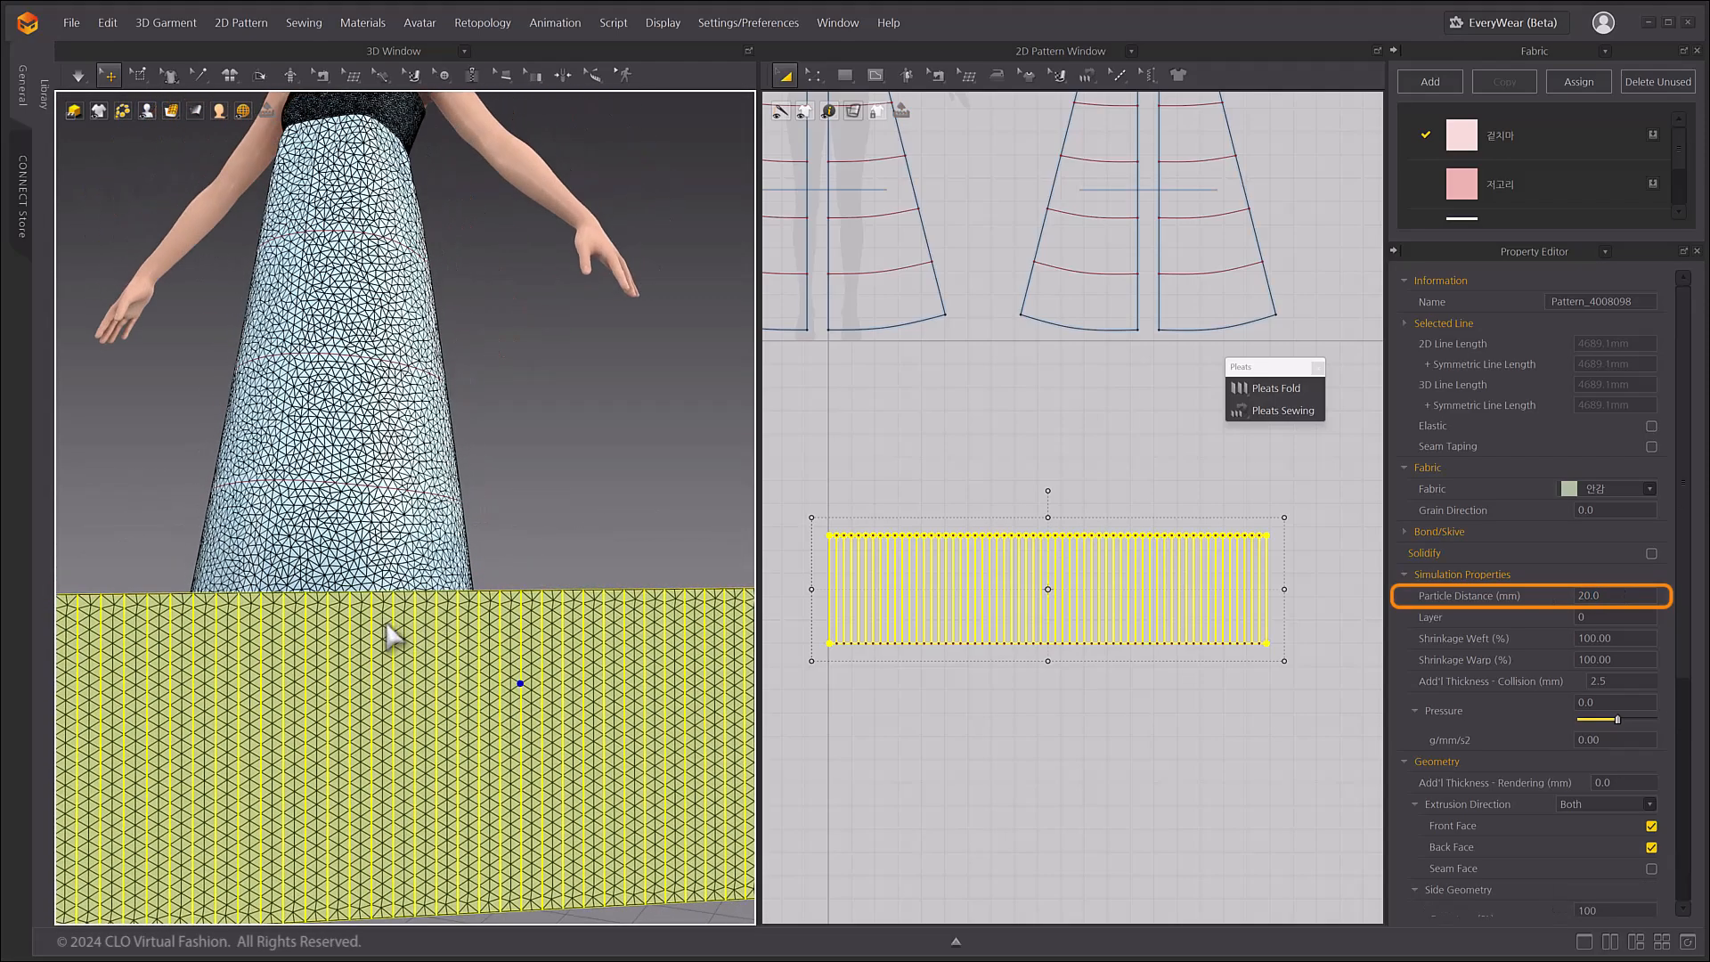
mouse_move(442, 675)
right_down()
mouse_move(477, 656)
mouse_move(441, 660)
right_up()
- Set the pleated rectangle's Particle Distance to 10 mm and return the garment display to Textured Surface
double_click(1598, 595)
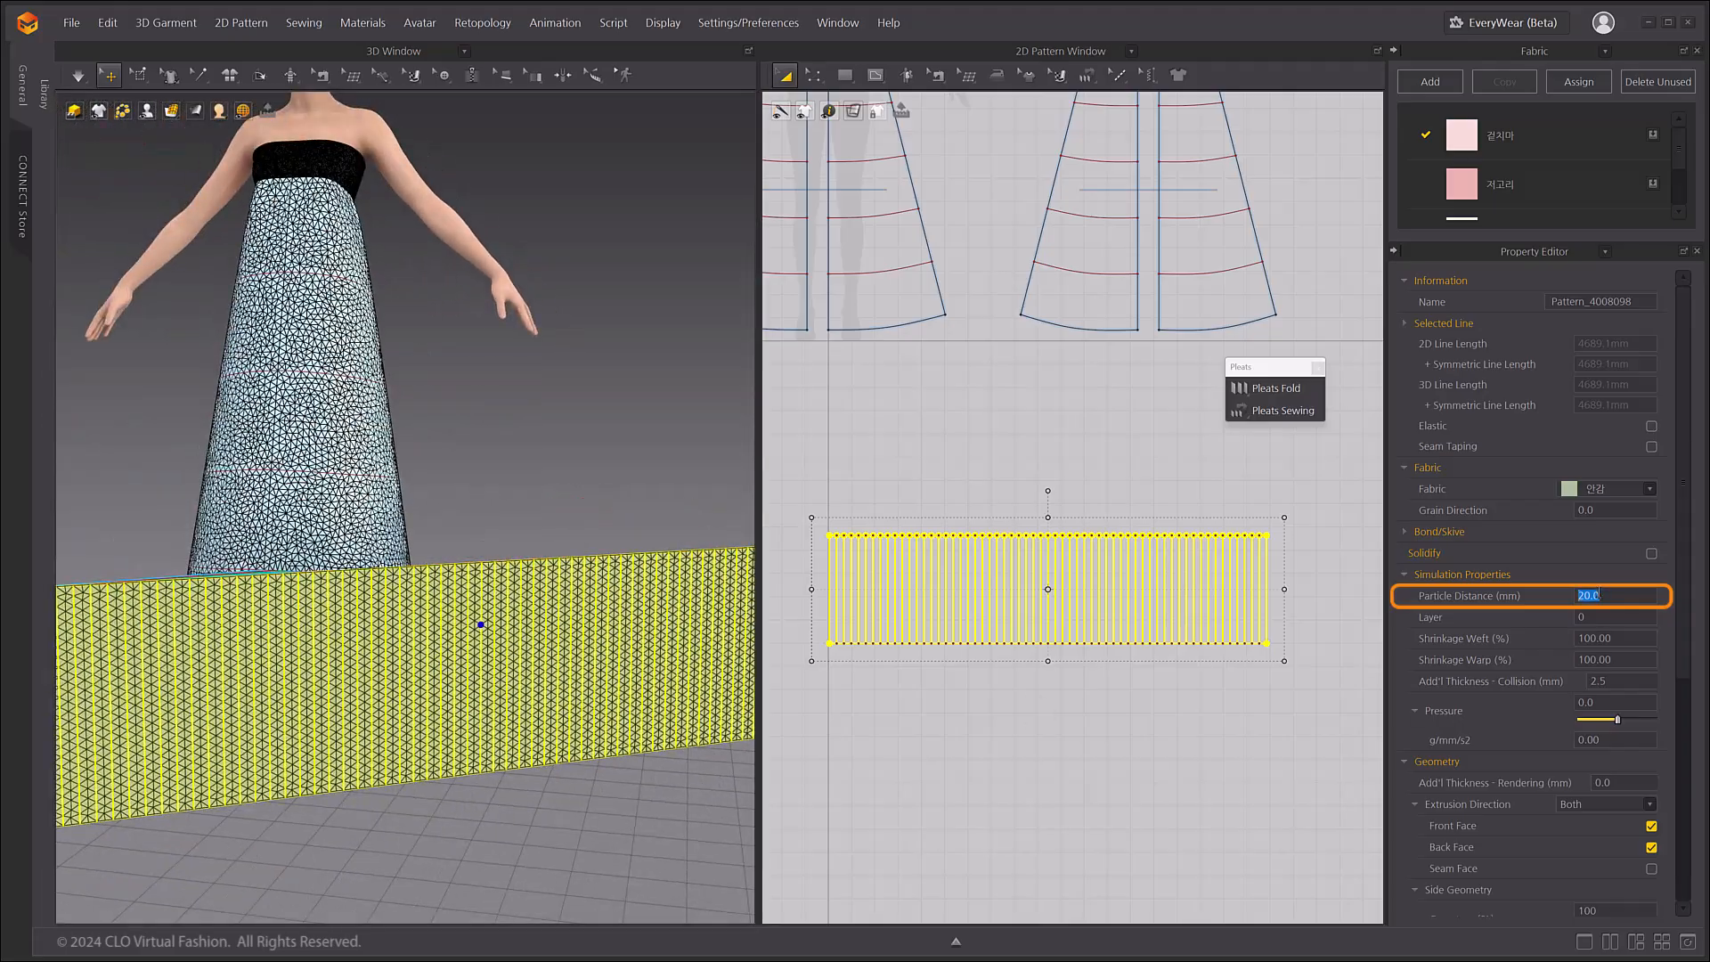
key(Return)
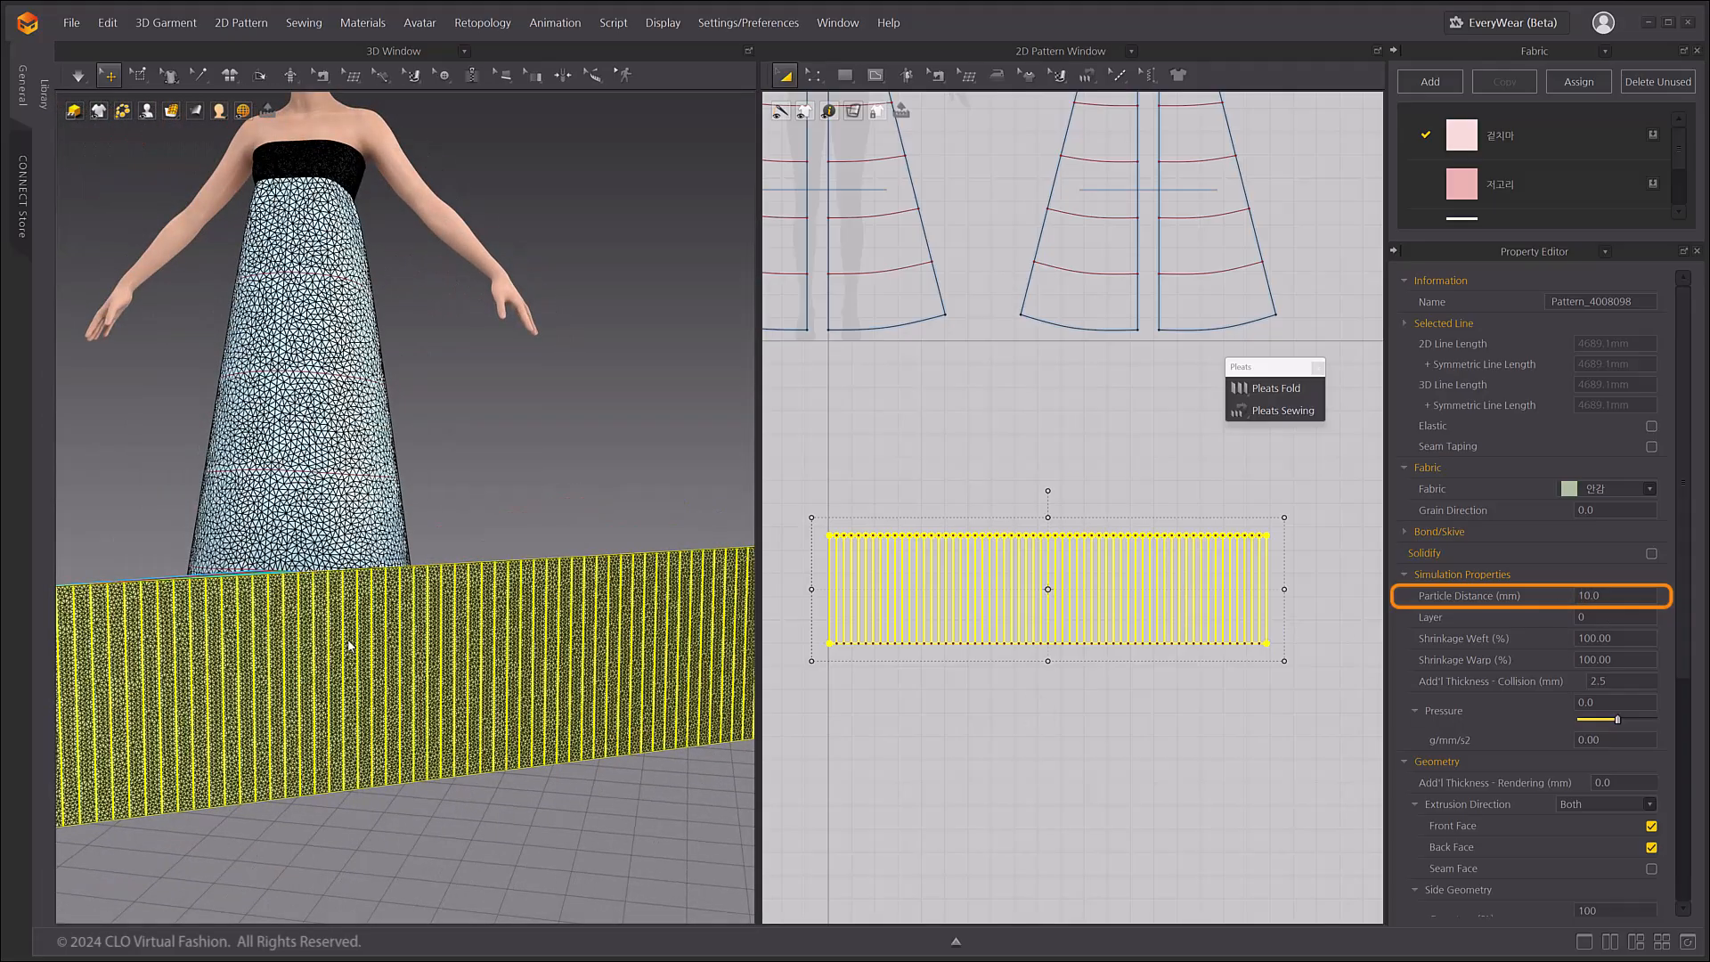
scroll(303, 616, up, 4)
scroll(301, 694, down, 5)
middle_drag(407, 682, 406, 695)
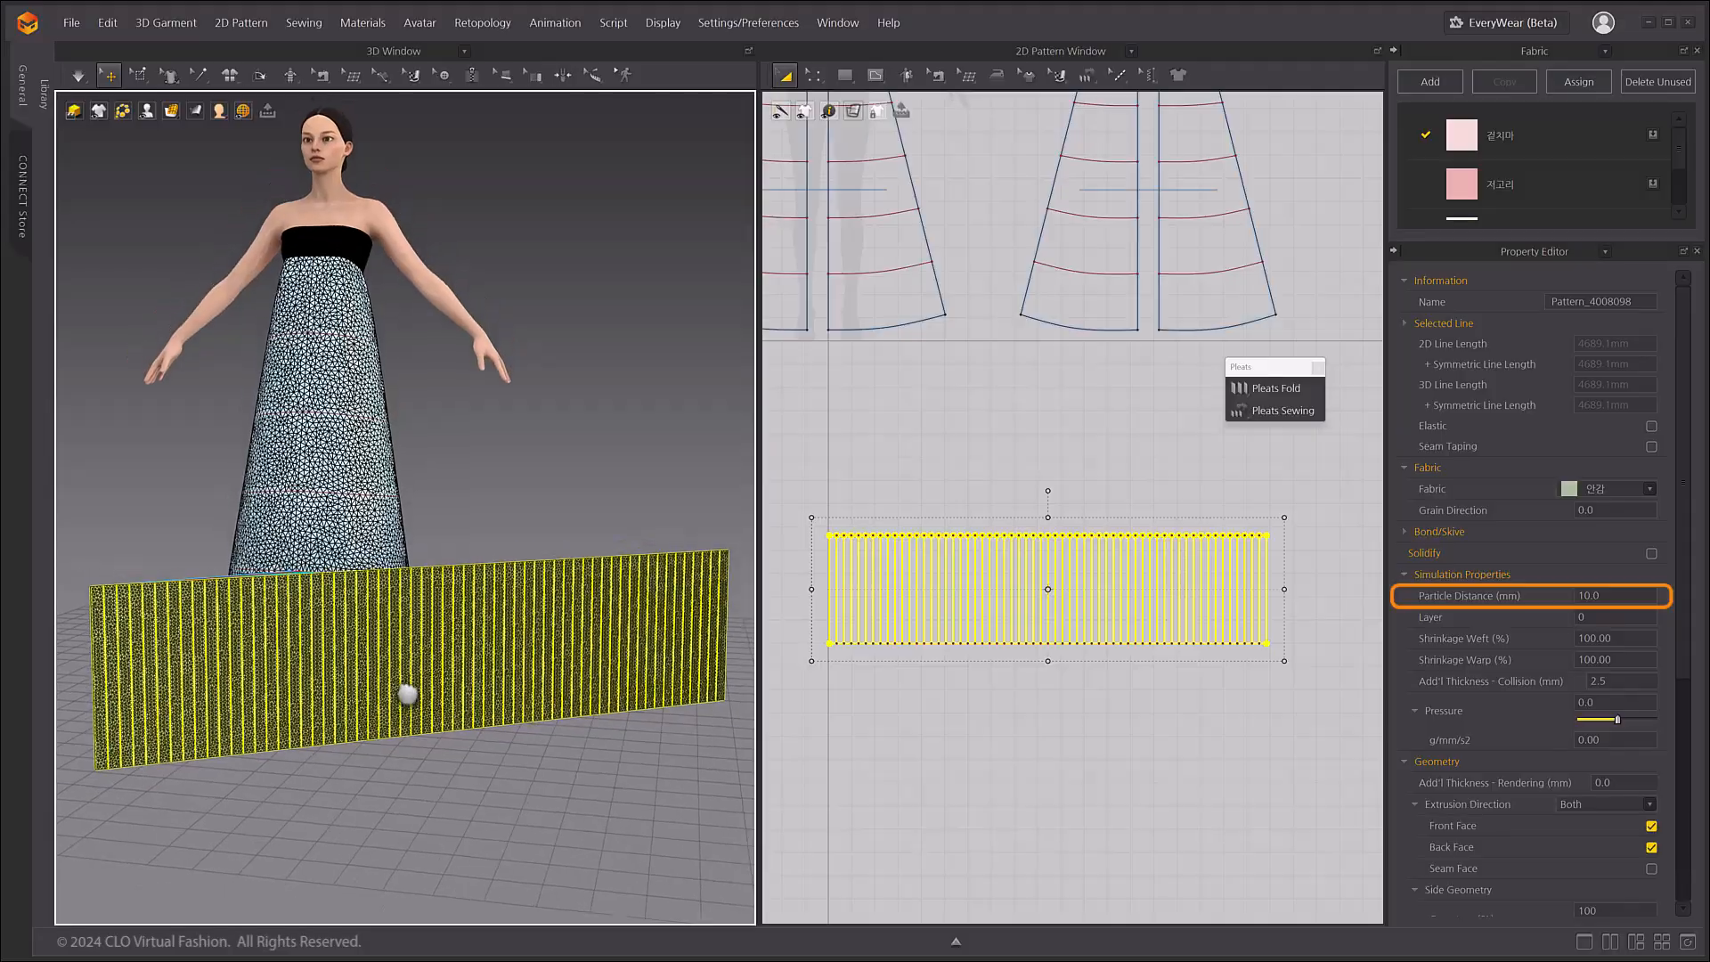
click(175, 131)
click(534, 526)
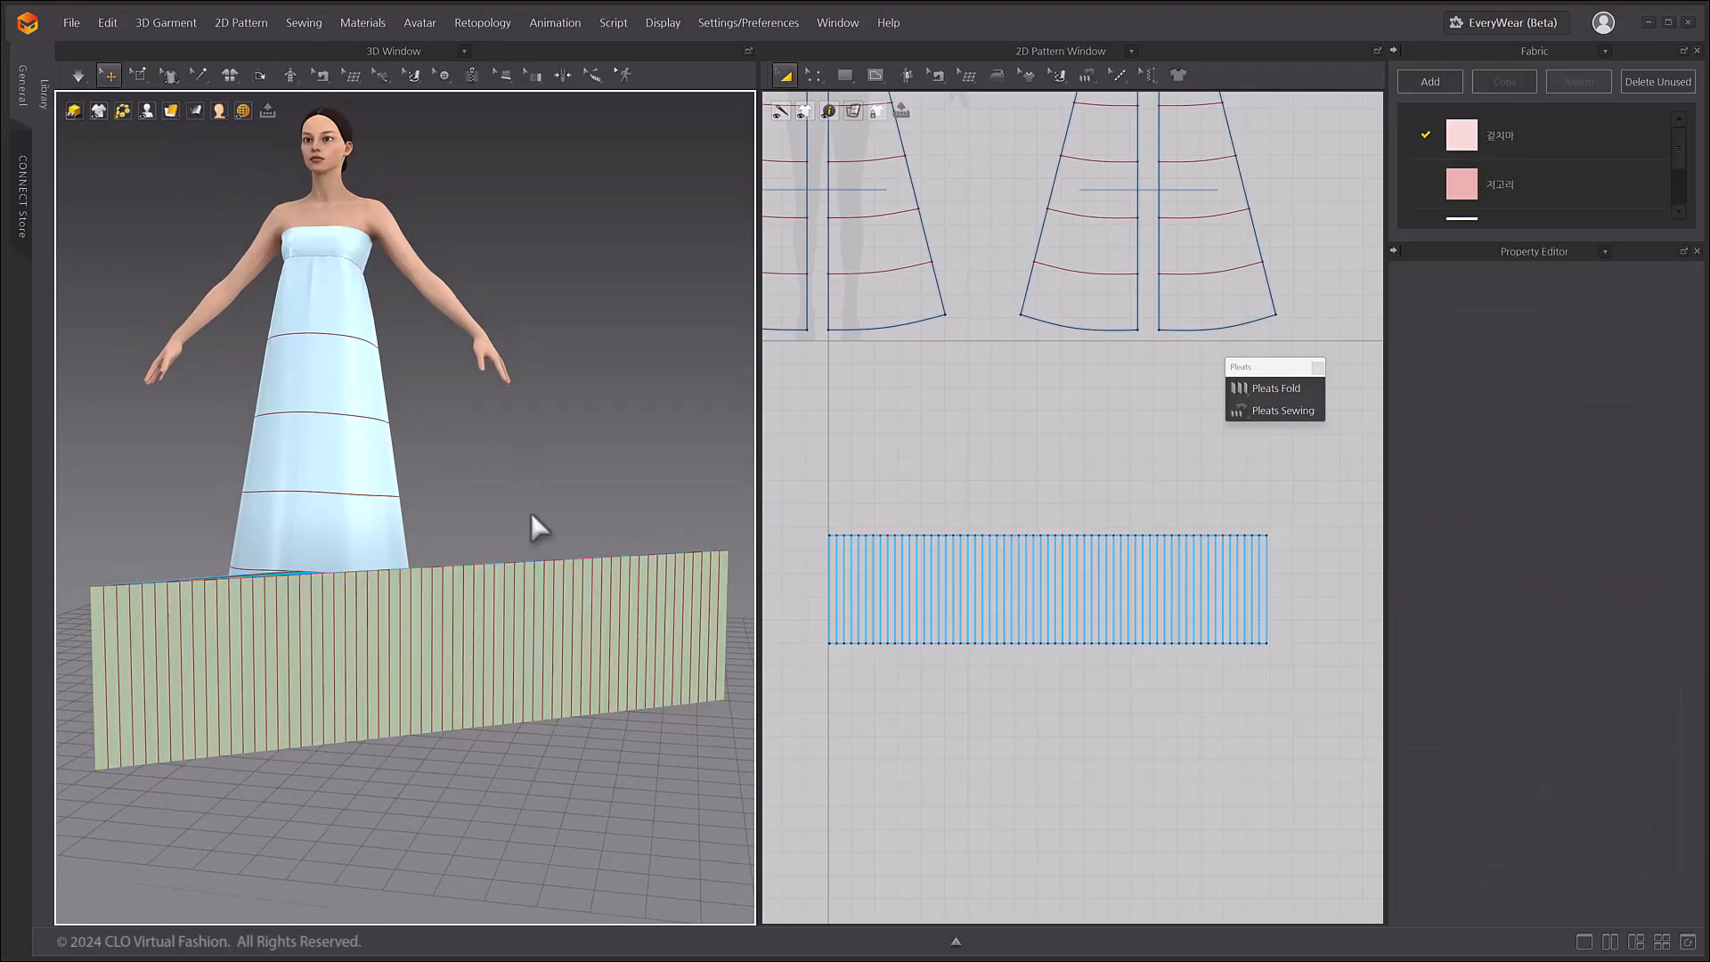
- Switch the Normal (Default) simulation from CPU to GPU and simulate the pleated rectangle onto the skirt
key(space)
click(75, 86)
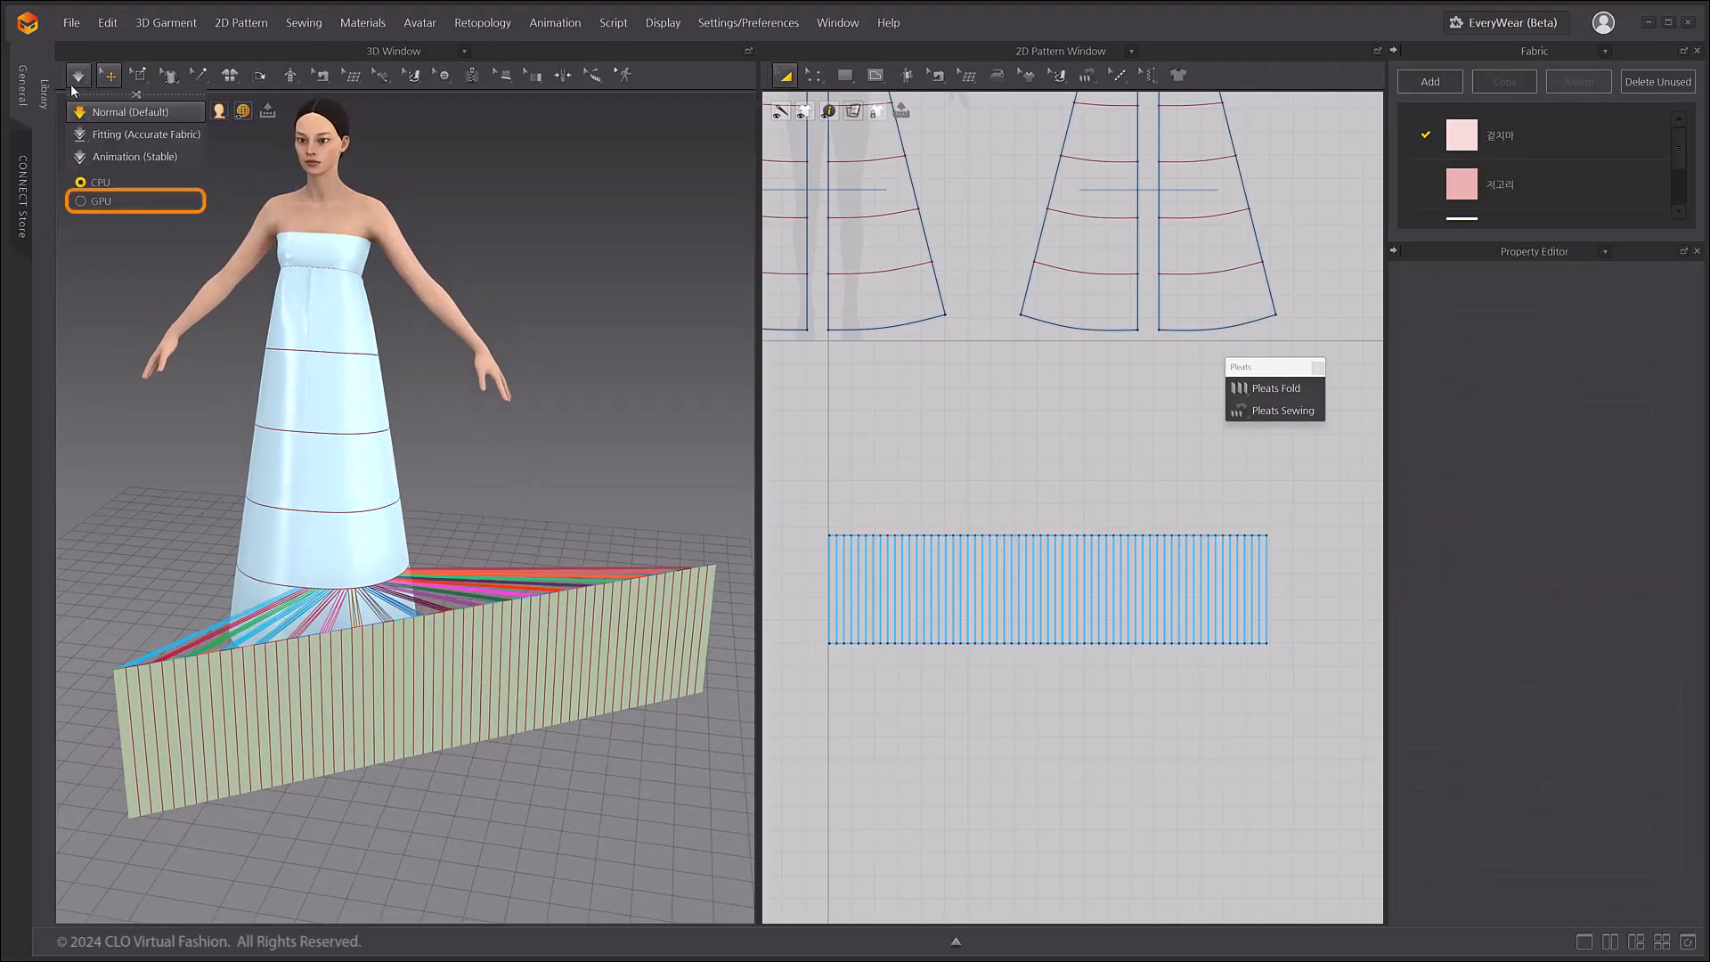
click(97, 202)
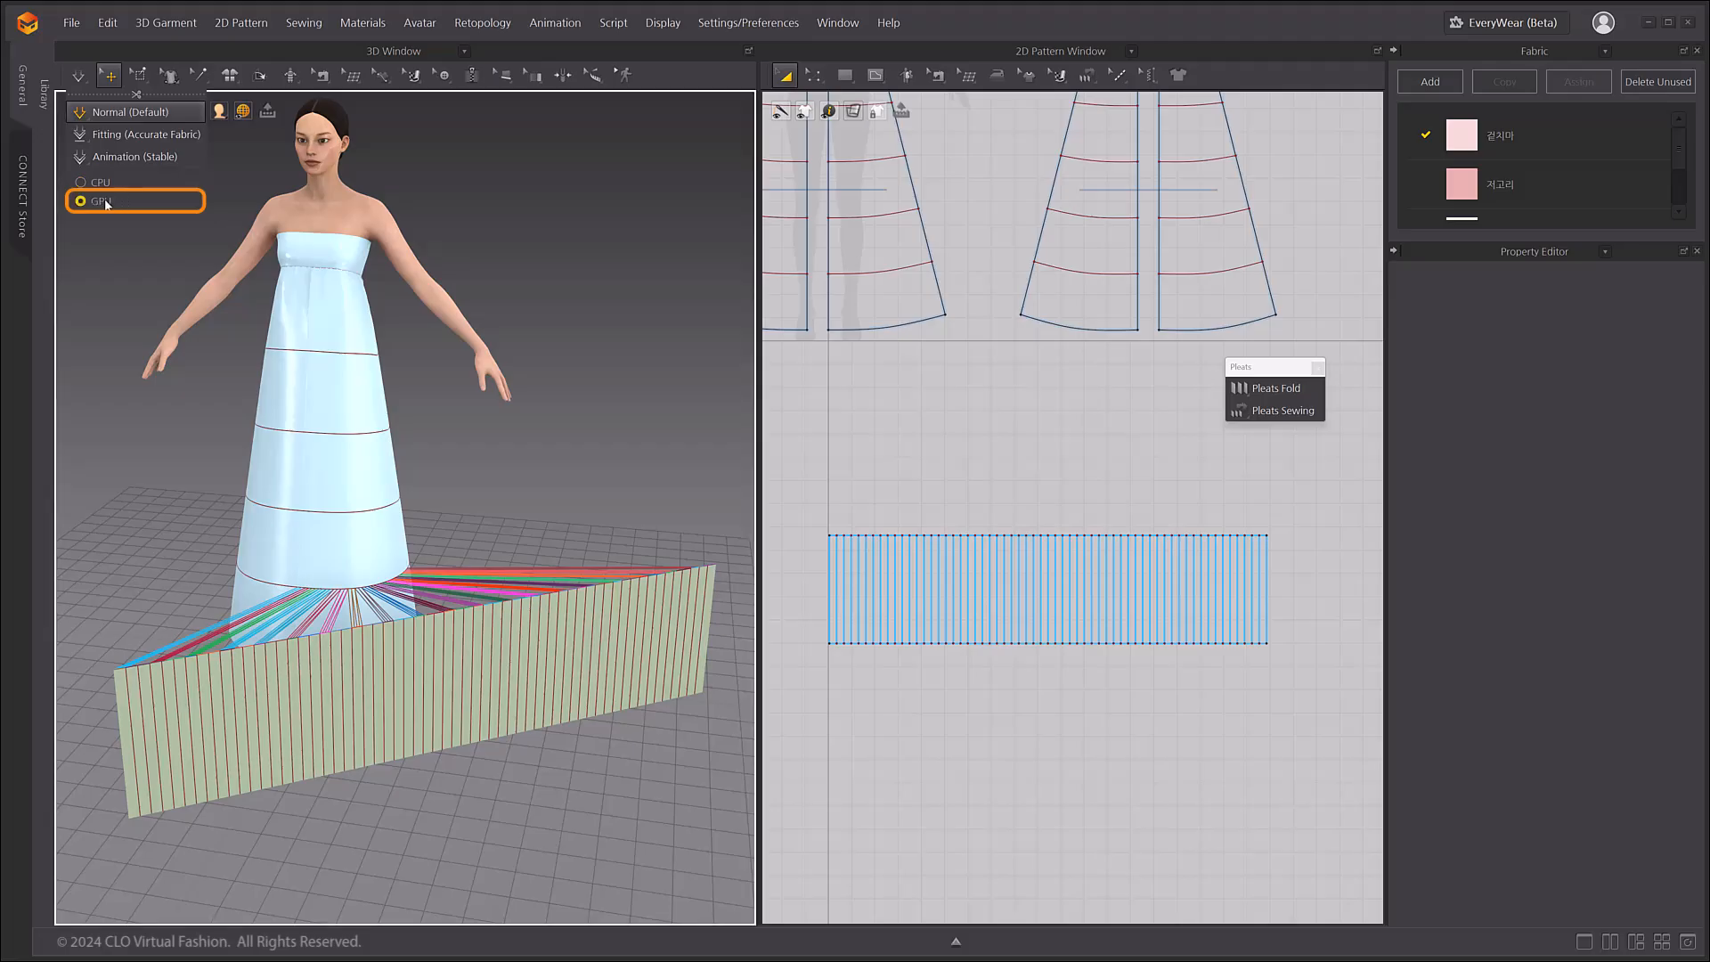
click(130, 113)
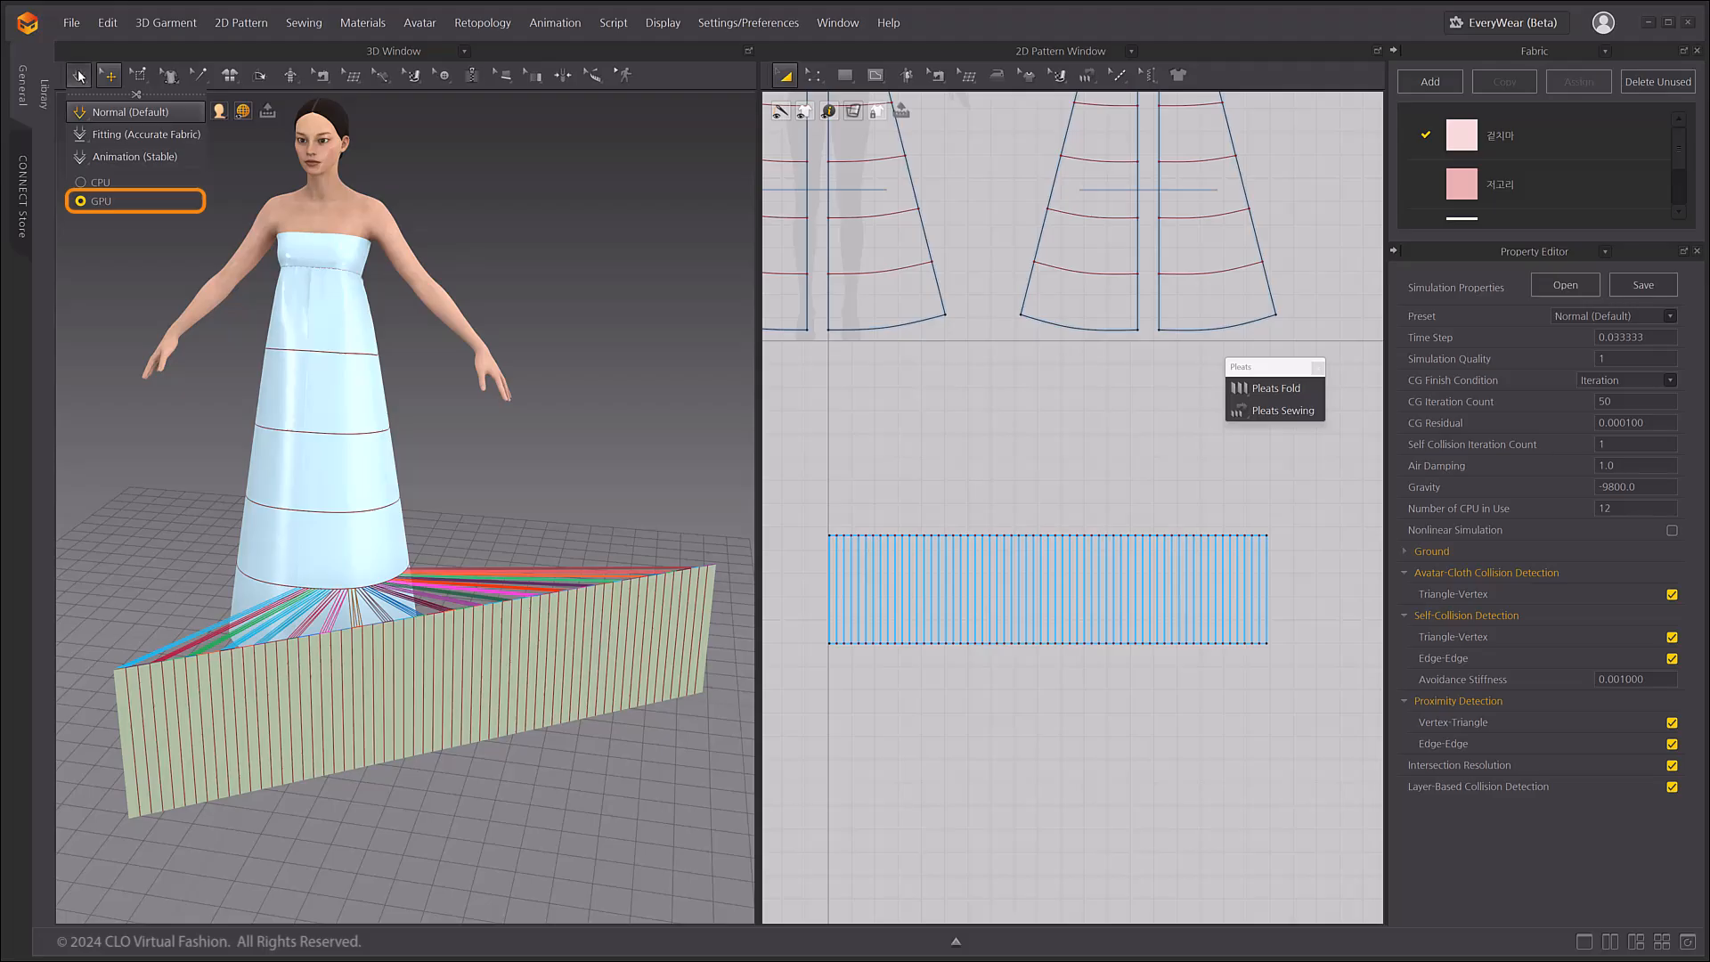
key(space)
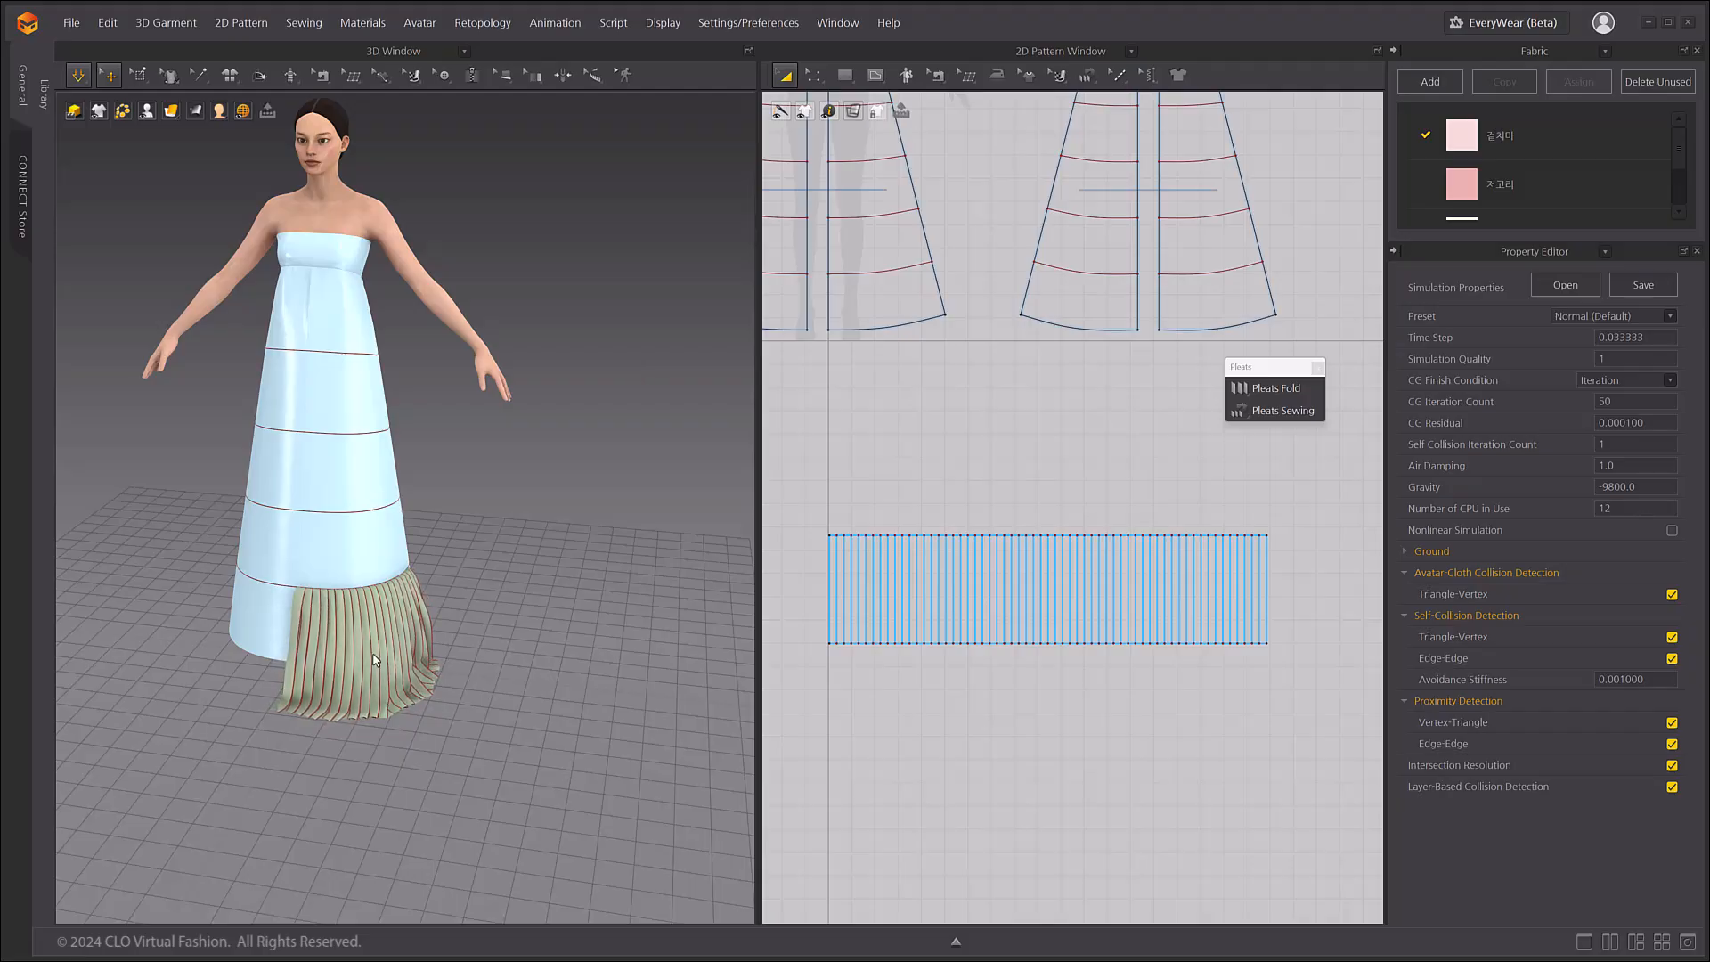
- Strengthen the pleated ruffle, pull its pleats into shape during simulation, and stop the simulation
right_click(346, 626)
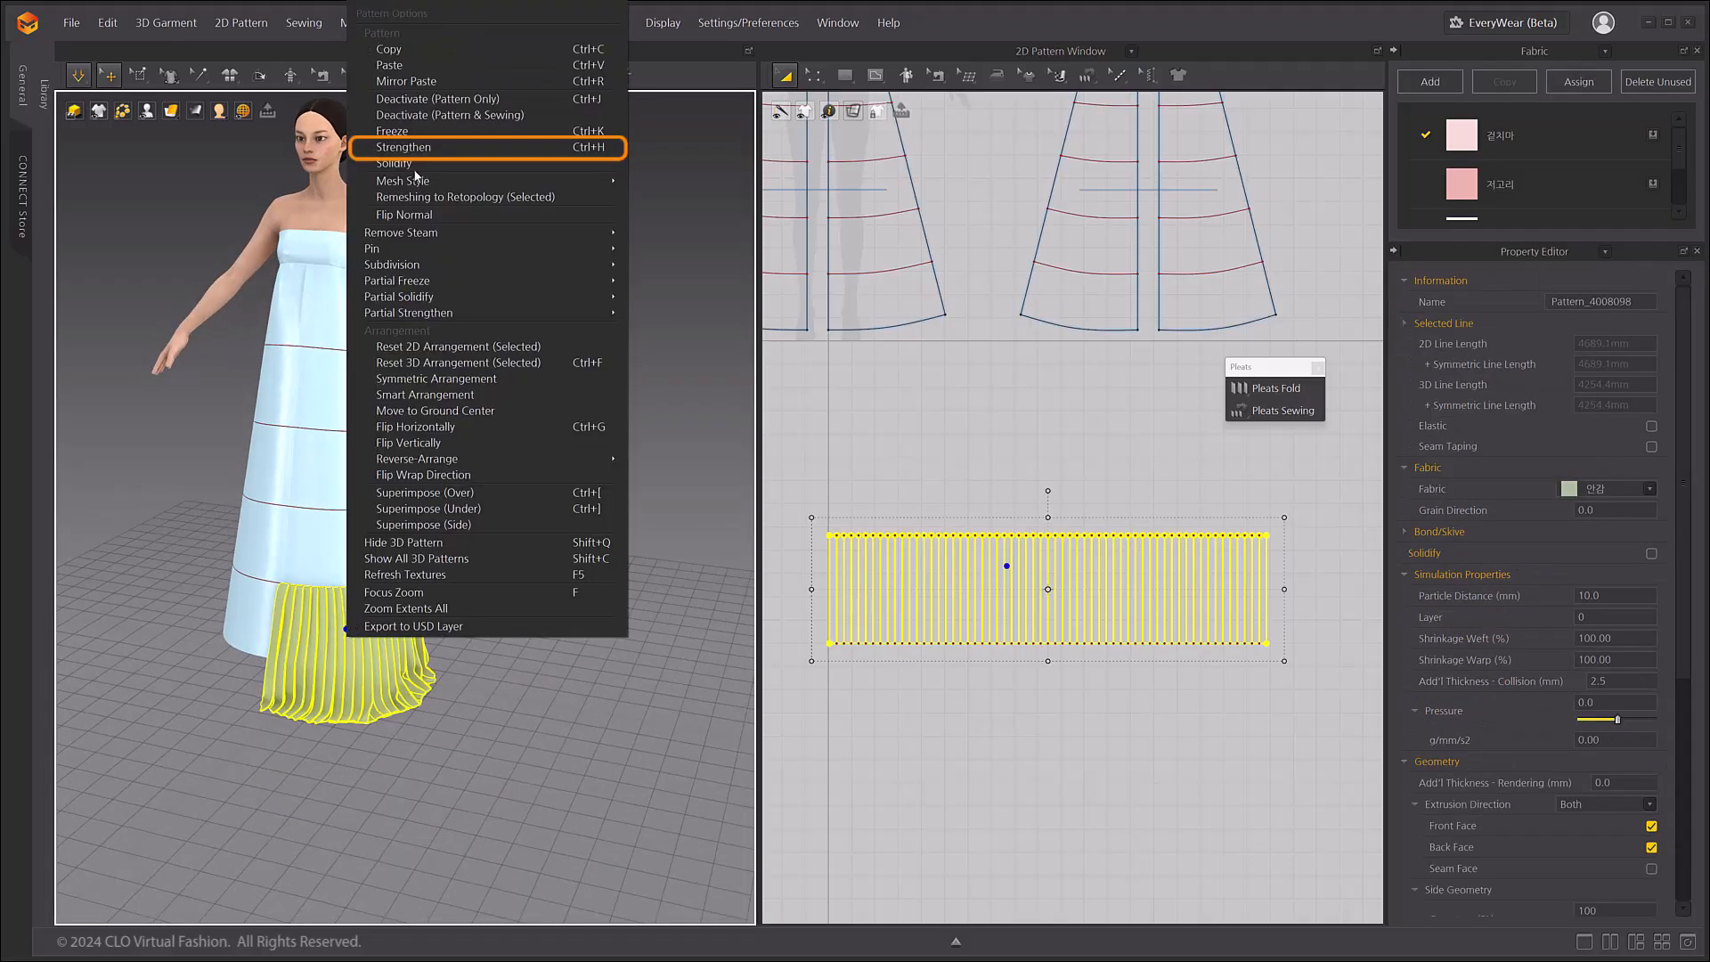
click(425, 147)
drag(454, 680, 395, 710)
right_drag(363, 717, 401, 719)
drag(322, 741, 412, 725)
right_drag(413, 725, 370, 751)
right_drag(489, 710, 490, 763)
click(490, 763)
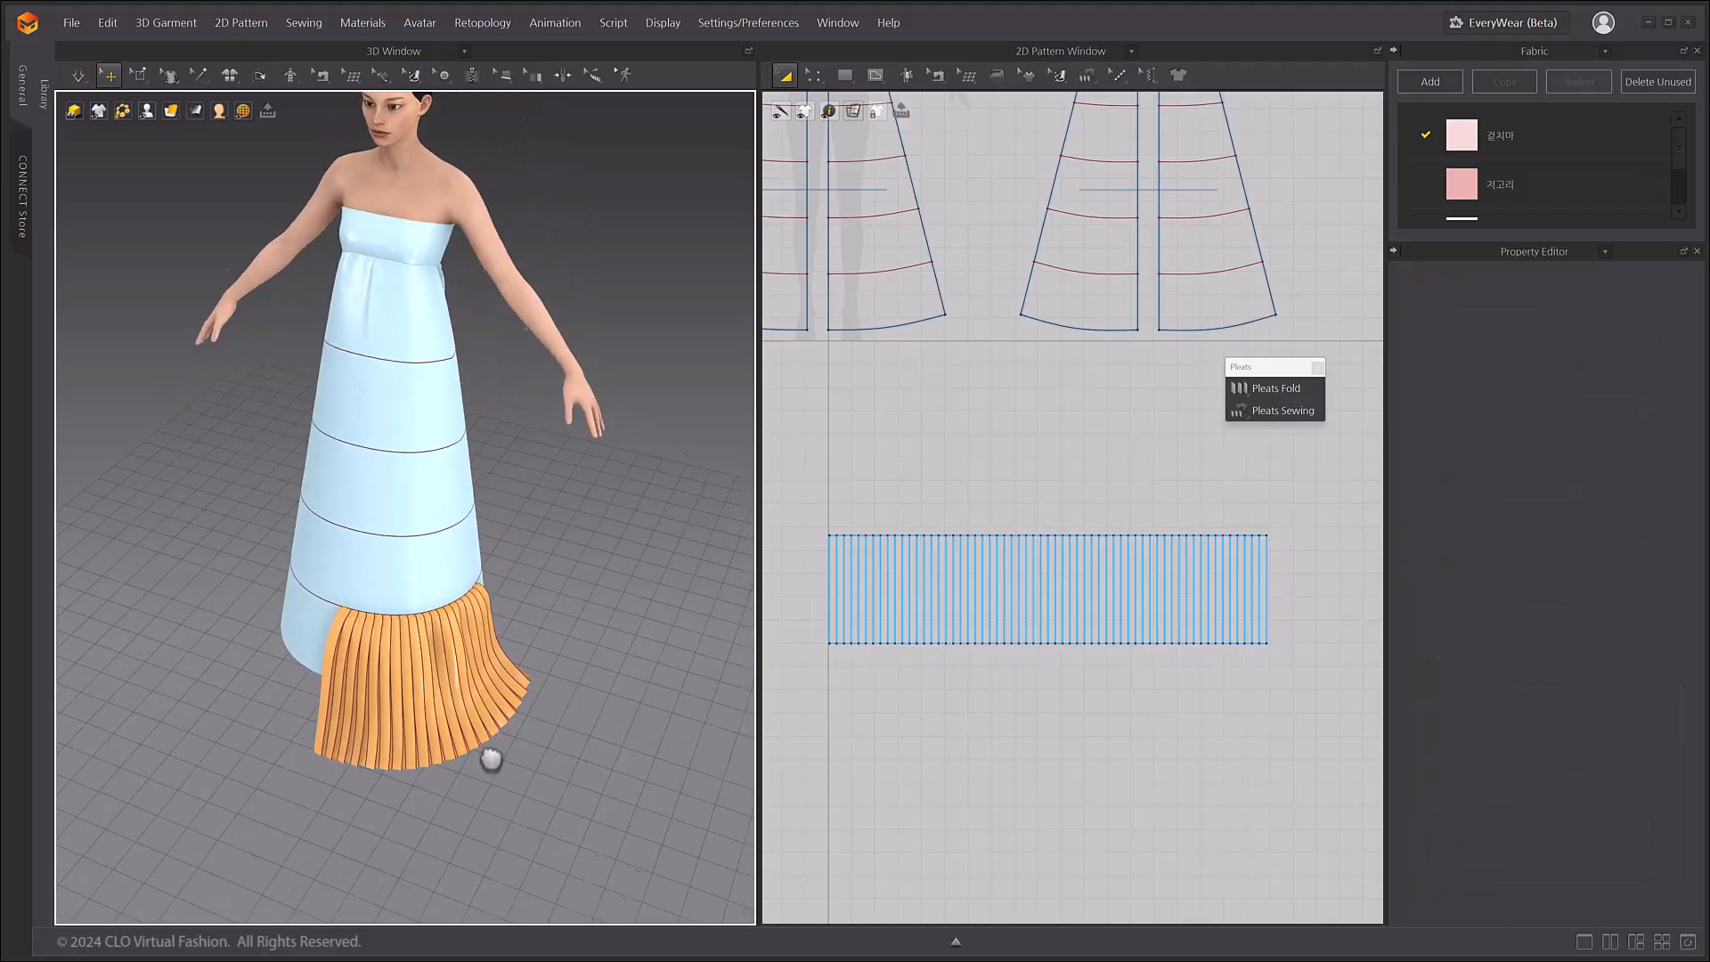
- Clone the pleated ruffle as a Symmetric Pattern (with Sewing) and place it beside the original for the other half of the skirt
scroll(668, 649, up, 5)
scroll(1019, 668, down, 2)
scroll(935, 606, up, 3)
click(936, 605)
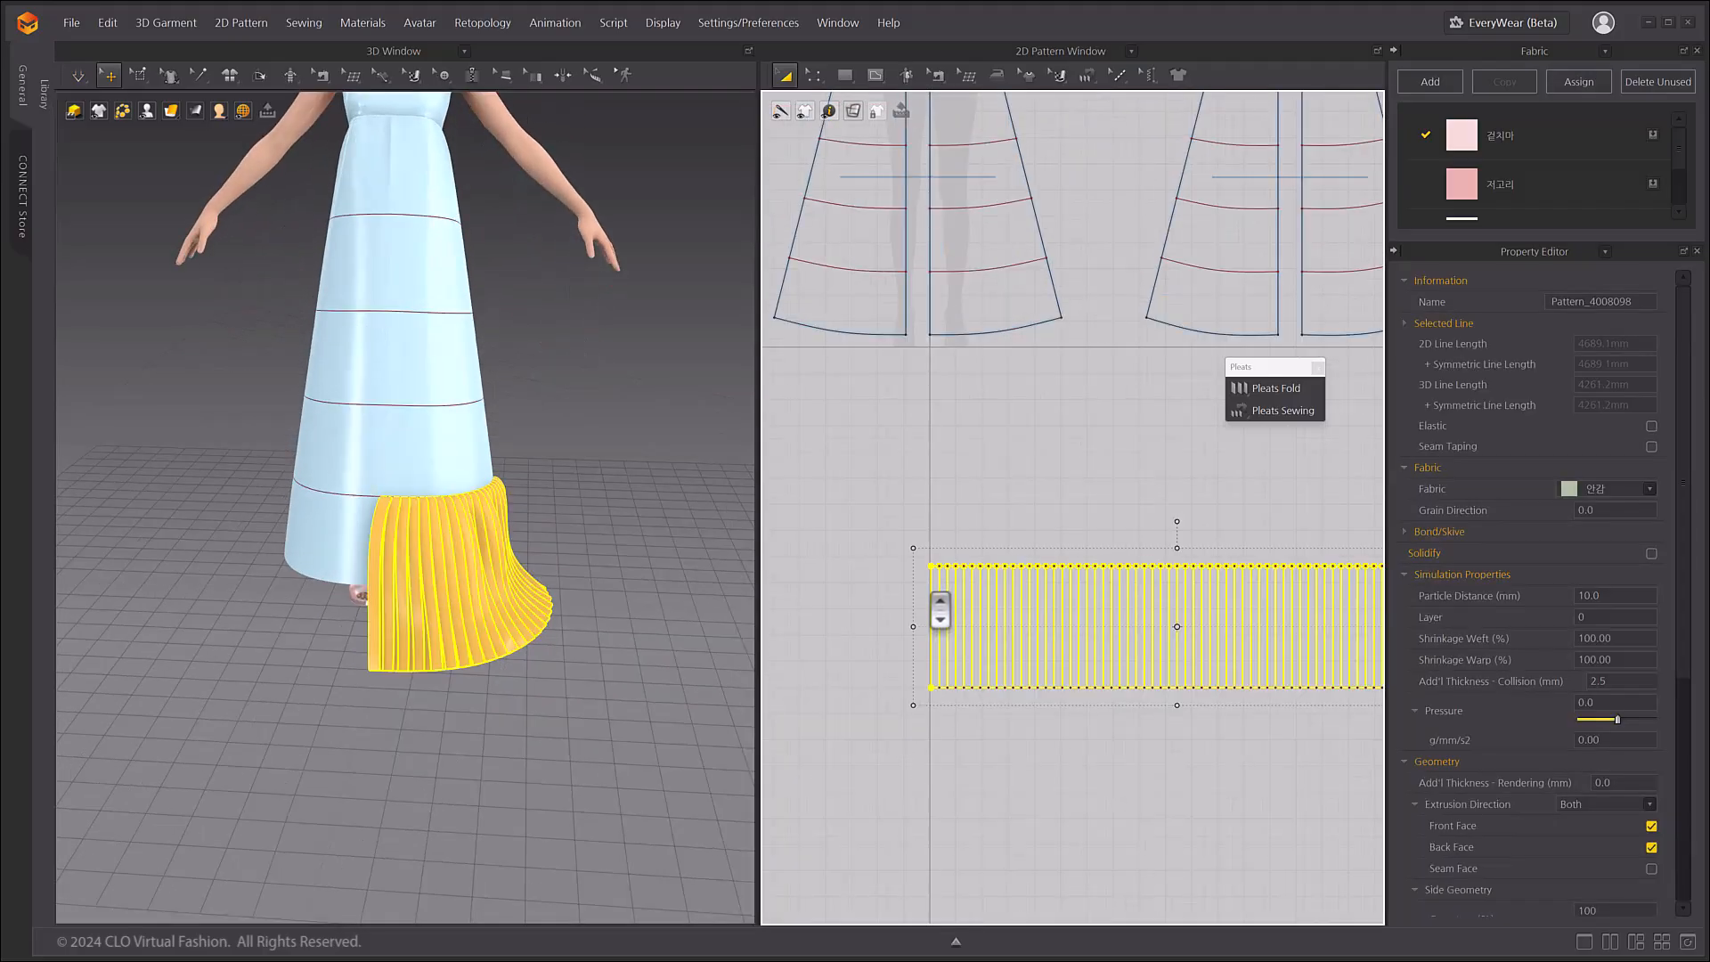
right_click(928, 596)
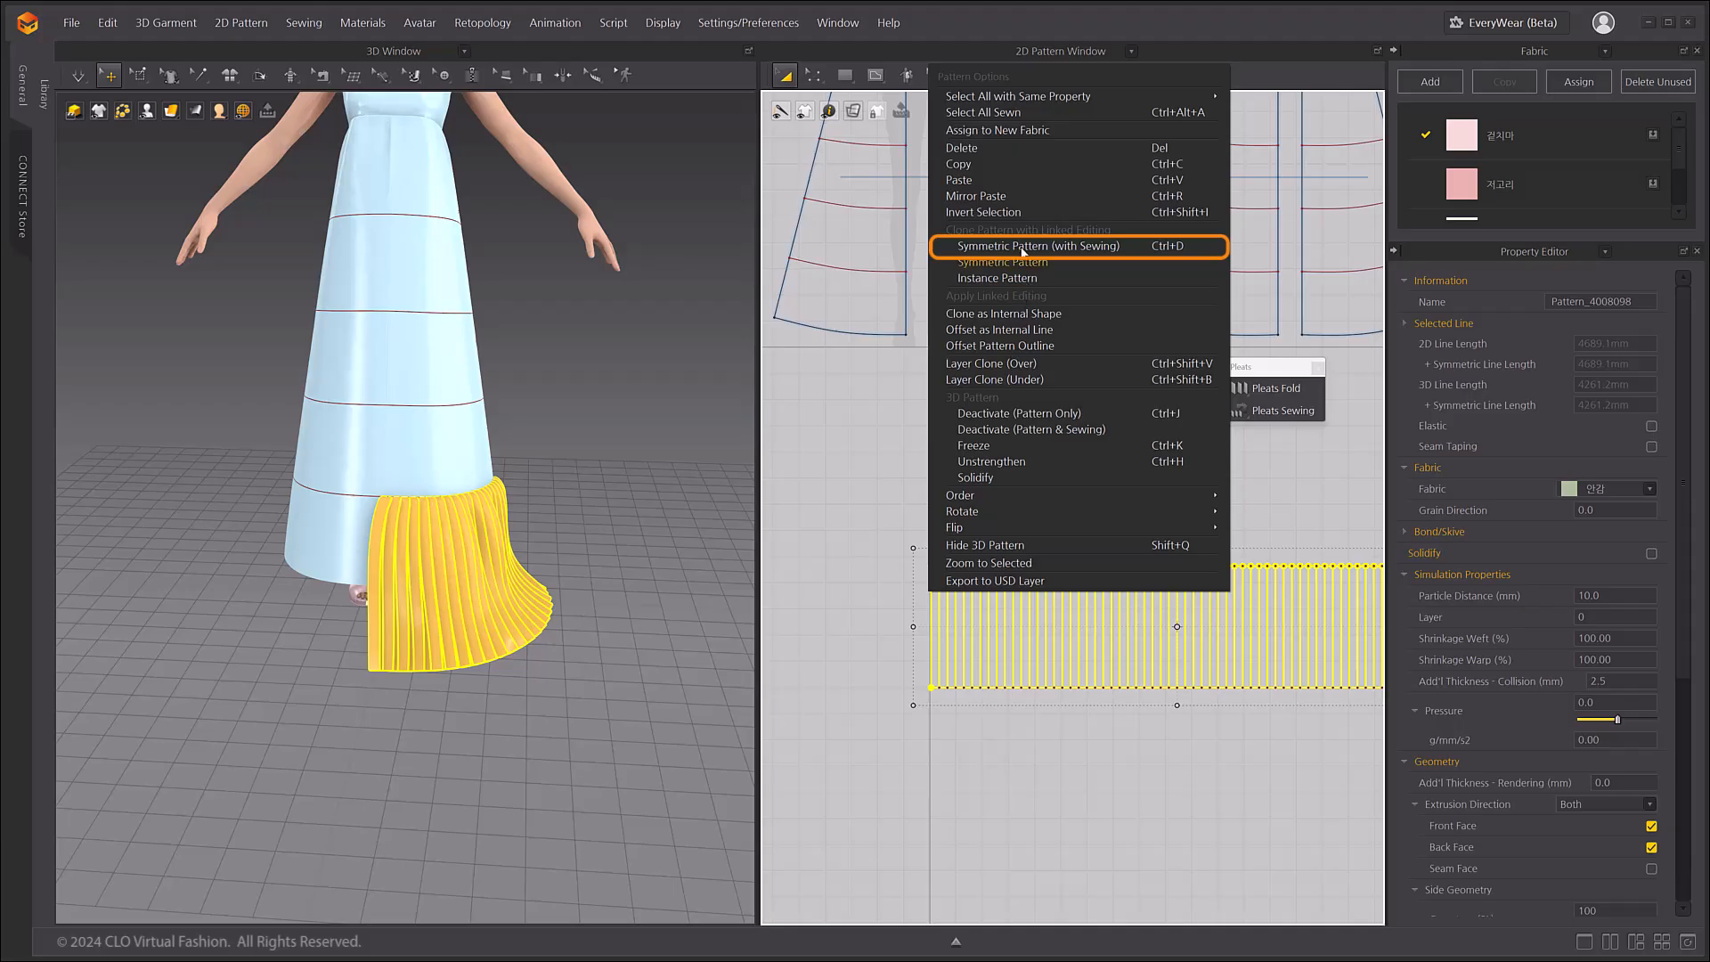
click(1022, 247)
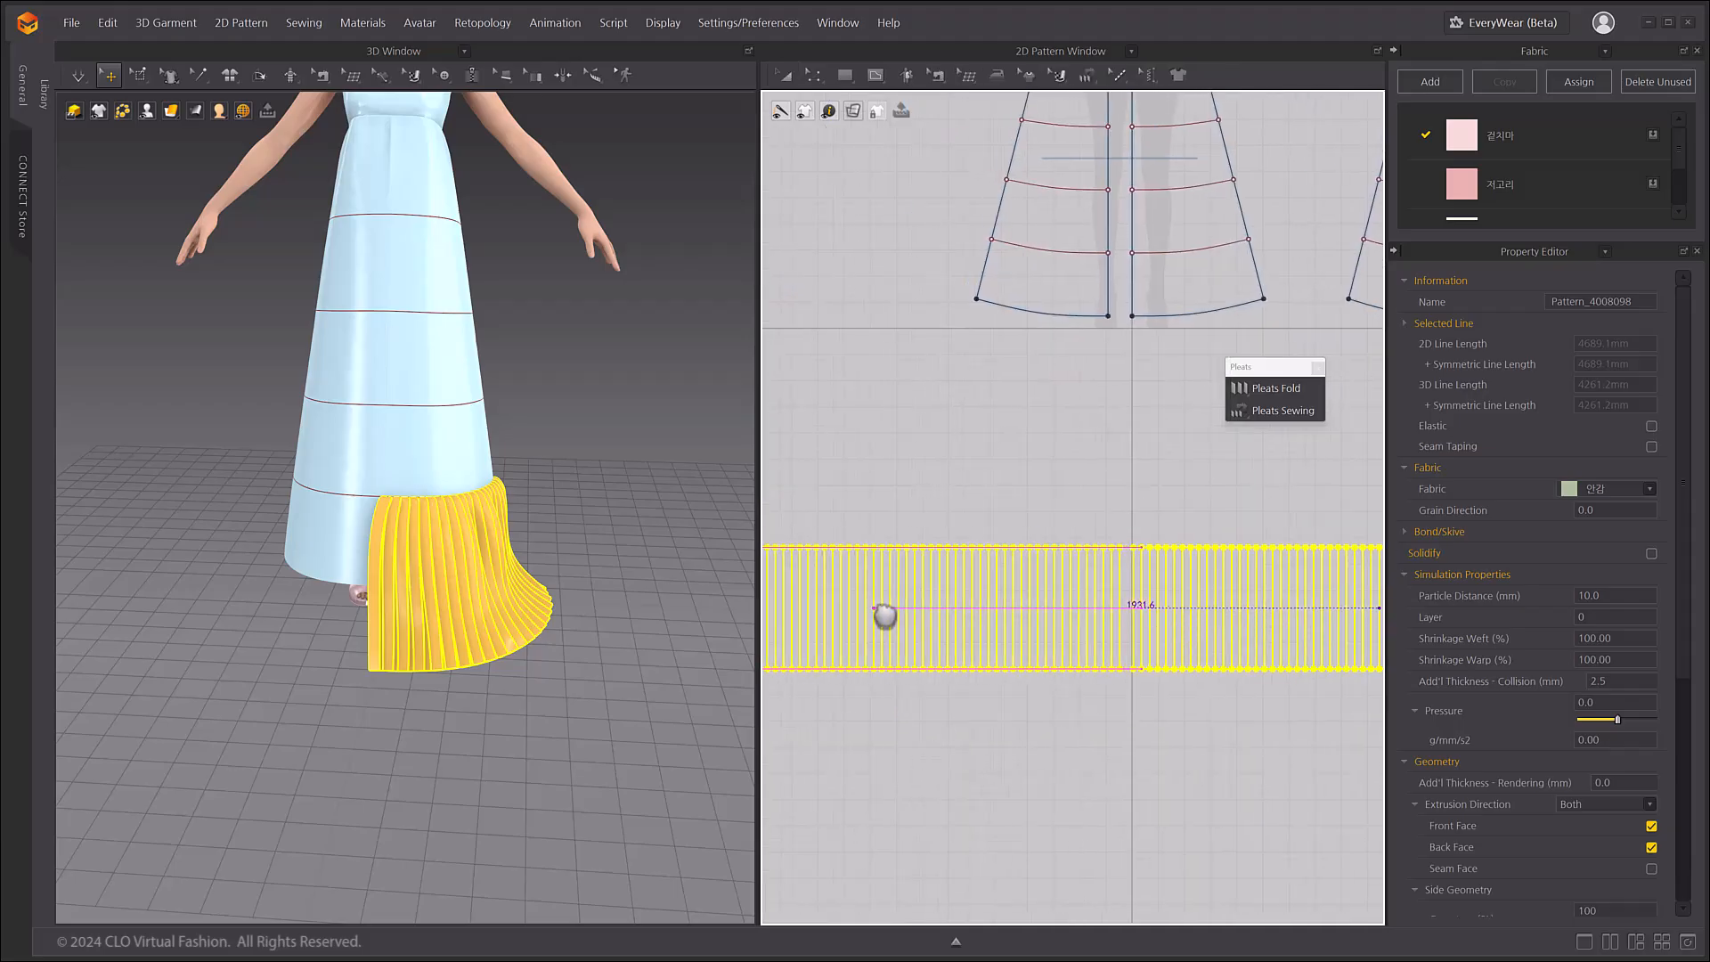
click(891, 623)
right_drag(391, 655, 364, 713)
drag(308, 587, 281, 597)
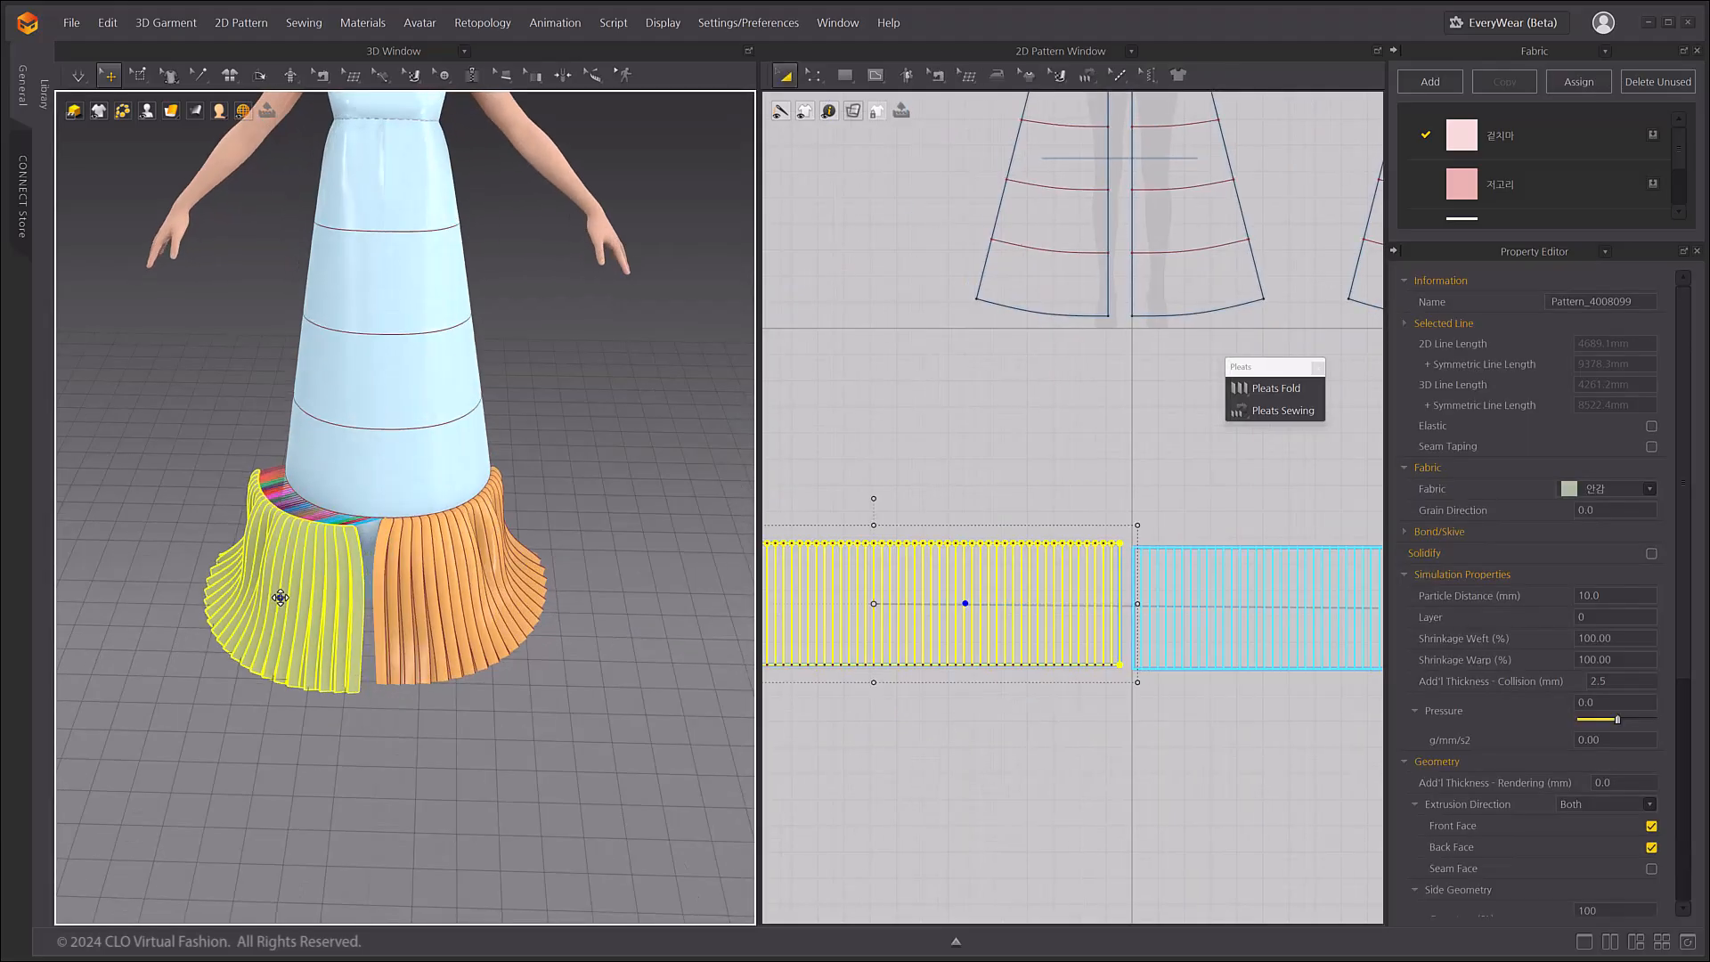
right_click(485, 638)
click(419, 294)
click(629, 666)
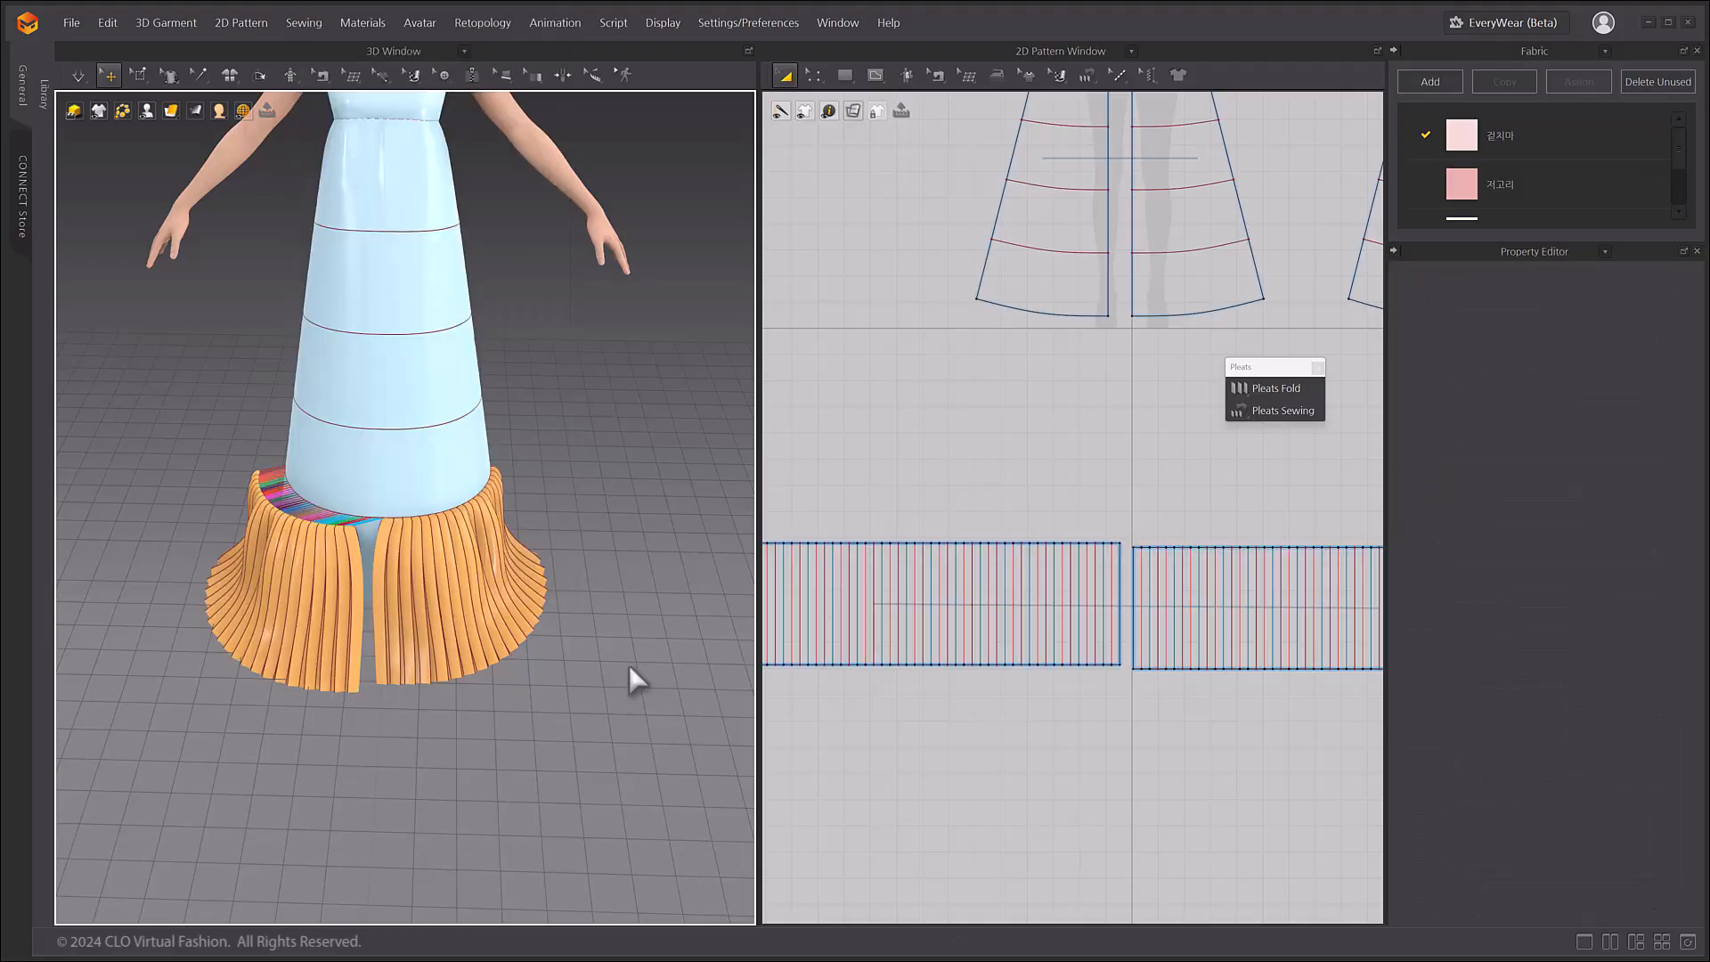
- Sew the facing short edges of the two ruffle halves together and simulate the joined ruffle
click(936, 74)
click(951, 135)
scroll(1155, 534, up, 4)
click(1090, 609)
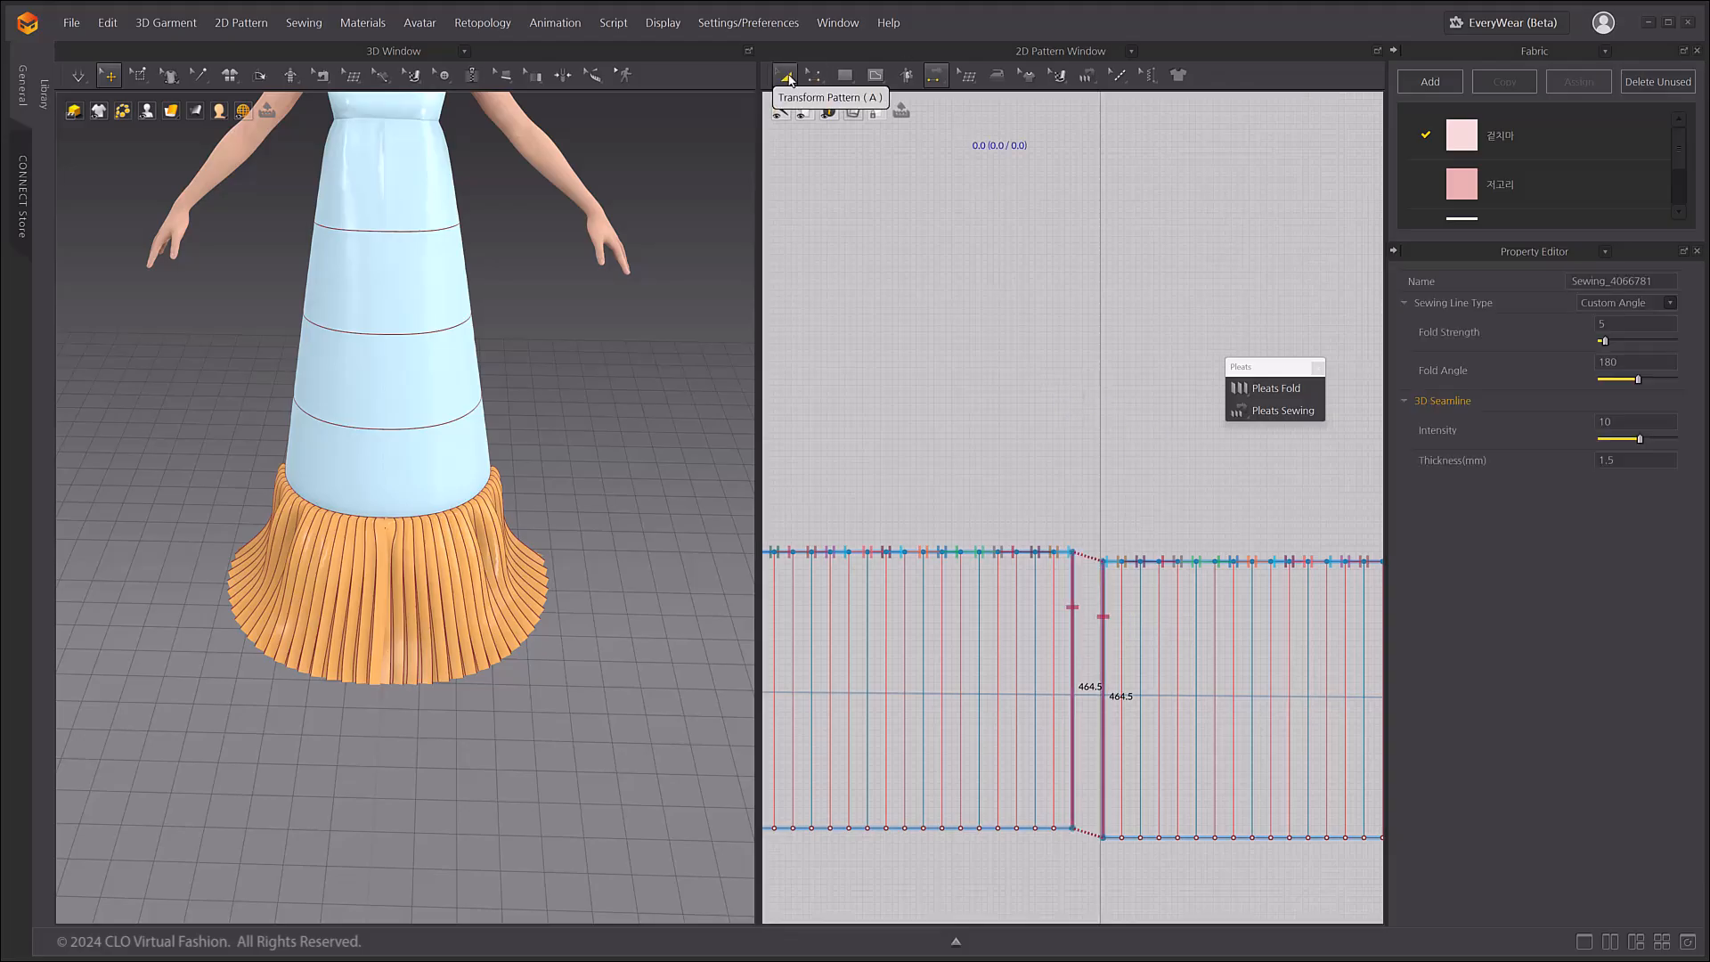
click(784, 76)
- Move both ruffle patterns further below the lining panels in 2D to make room for more tiers
scroll(1020, 456, down, 5)
drag(1249, 705, 849, 599)
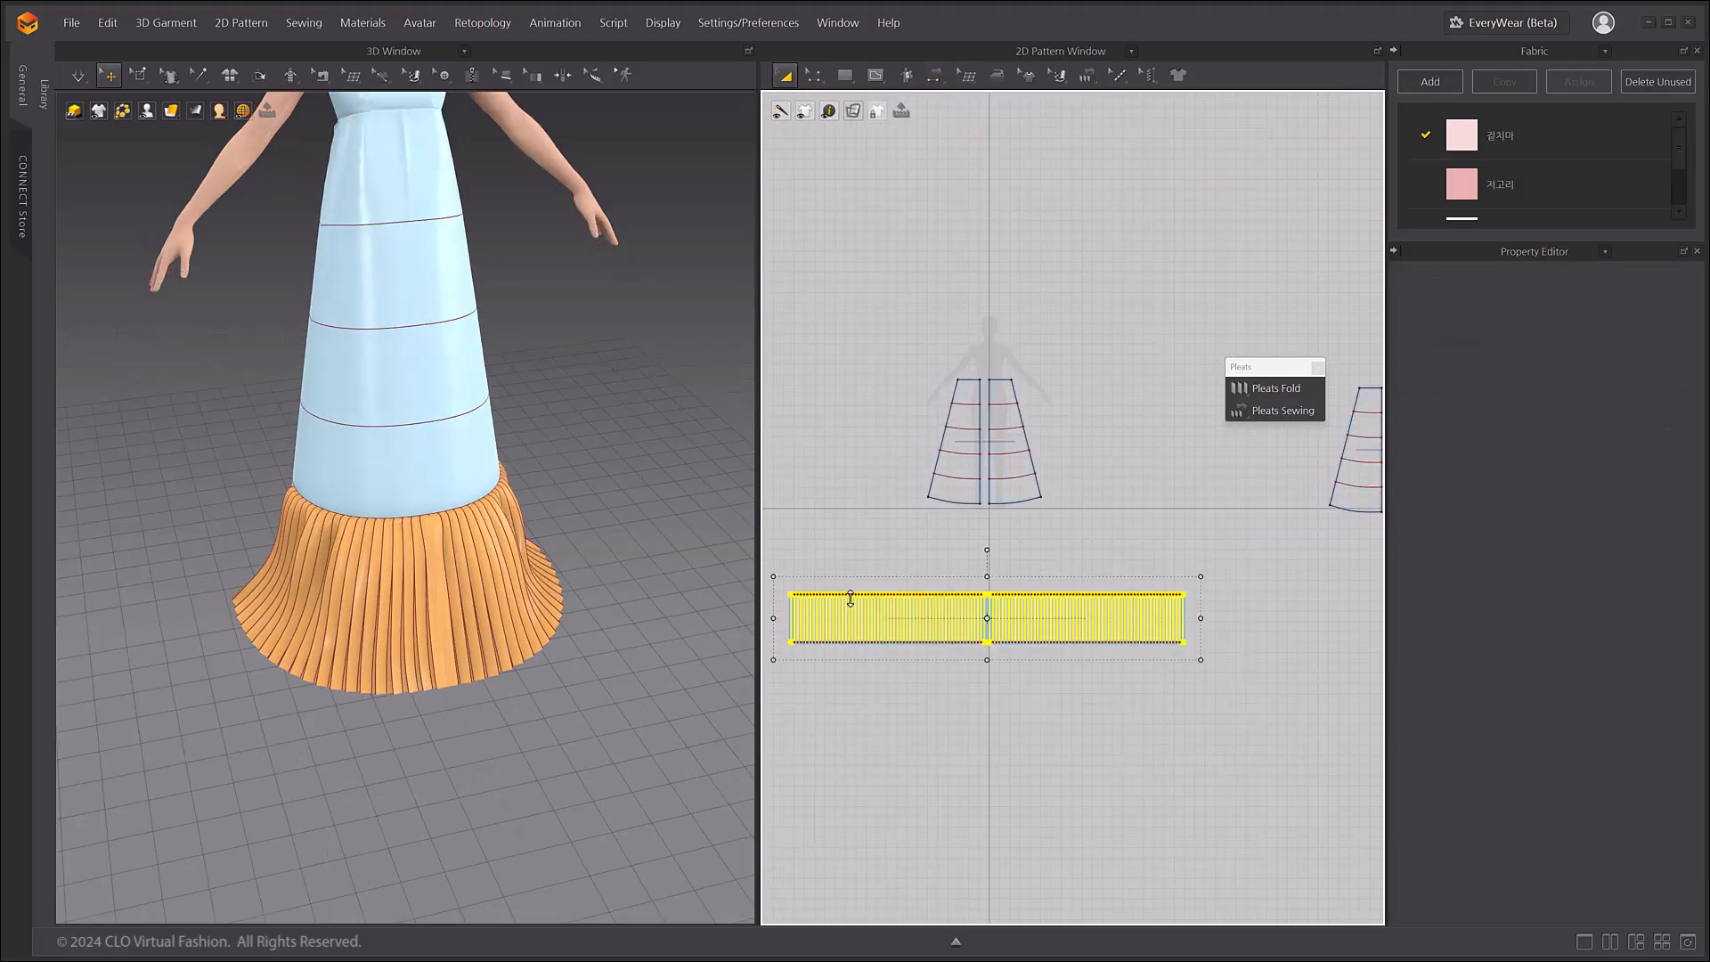
key(ctrl+c)
key(ctrl+v)
drag(848, 720, 849, 750)
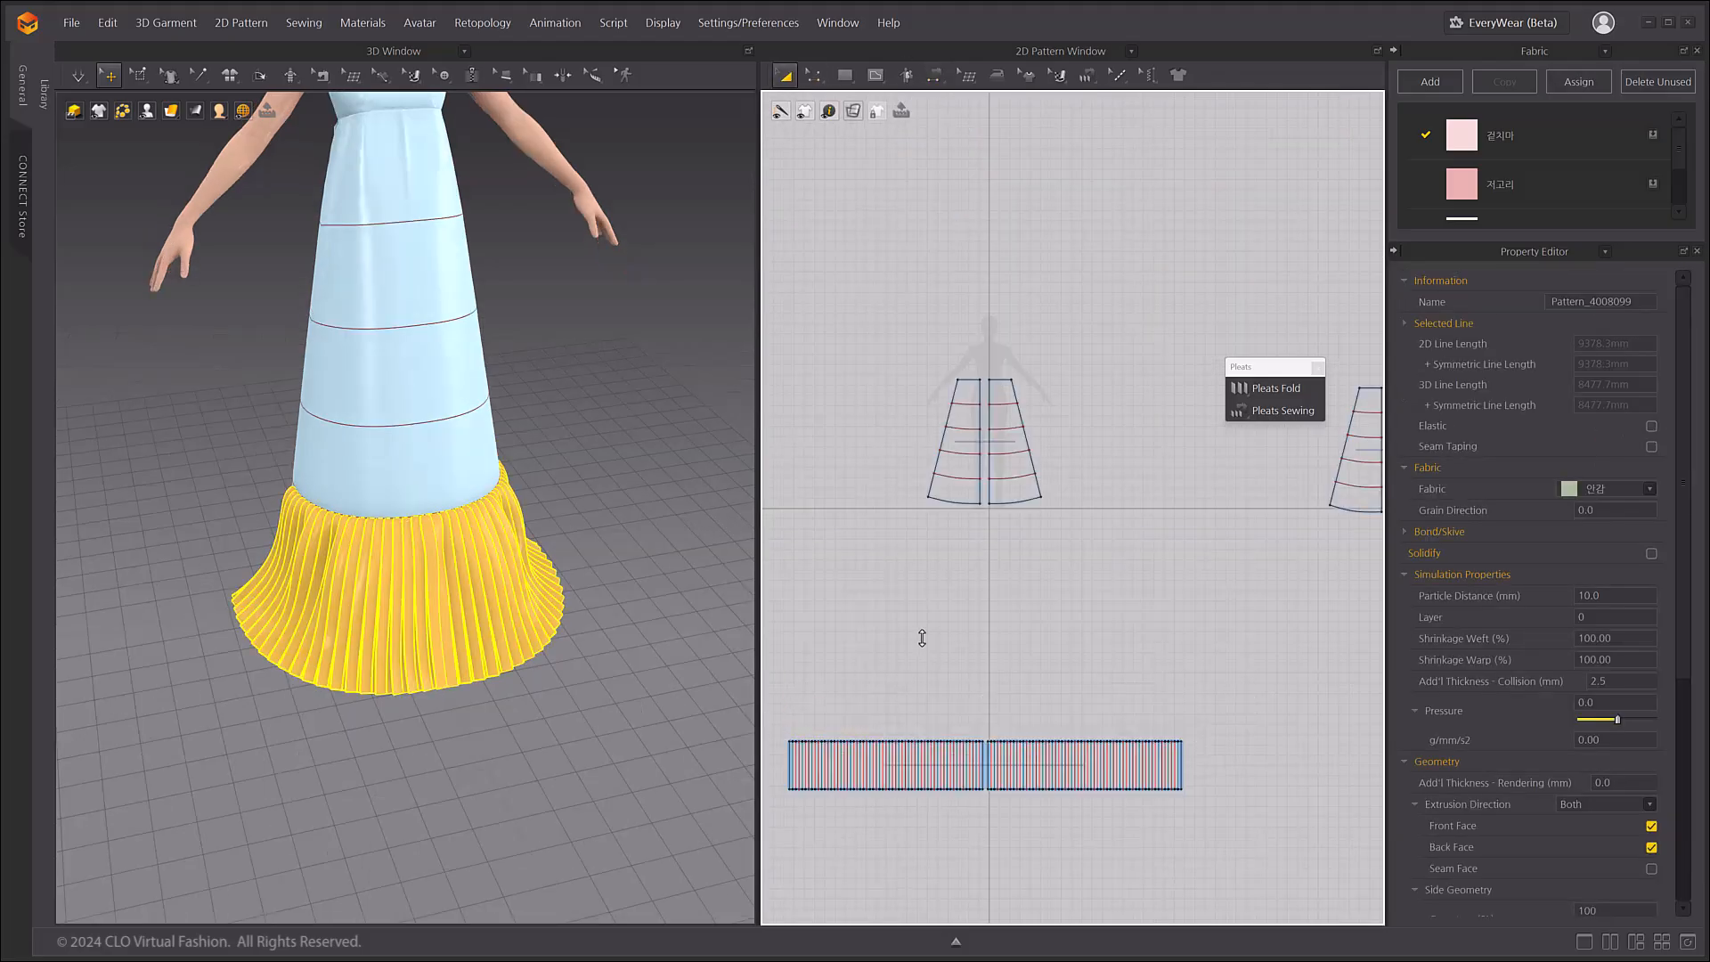
click(922, 638)
middle_drag(948, 619, 973, 557)
middle_drag(592, 524, 576, 589)
- Copy the two ruffle patterns directly above the originals and lower the copied tier in 3D to just above the bottom ruffle
drag(1260, 775, 759, 611)
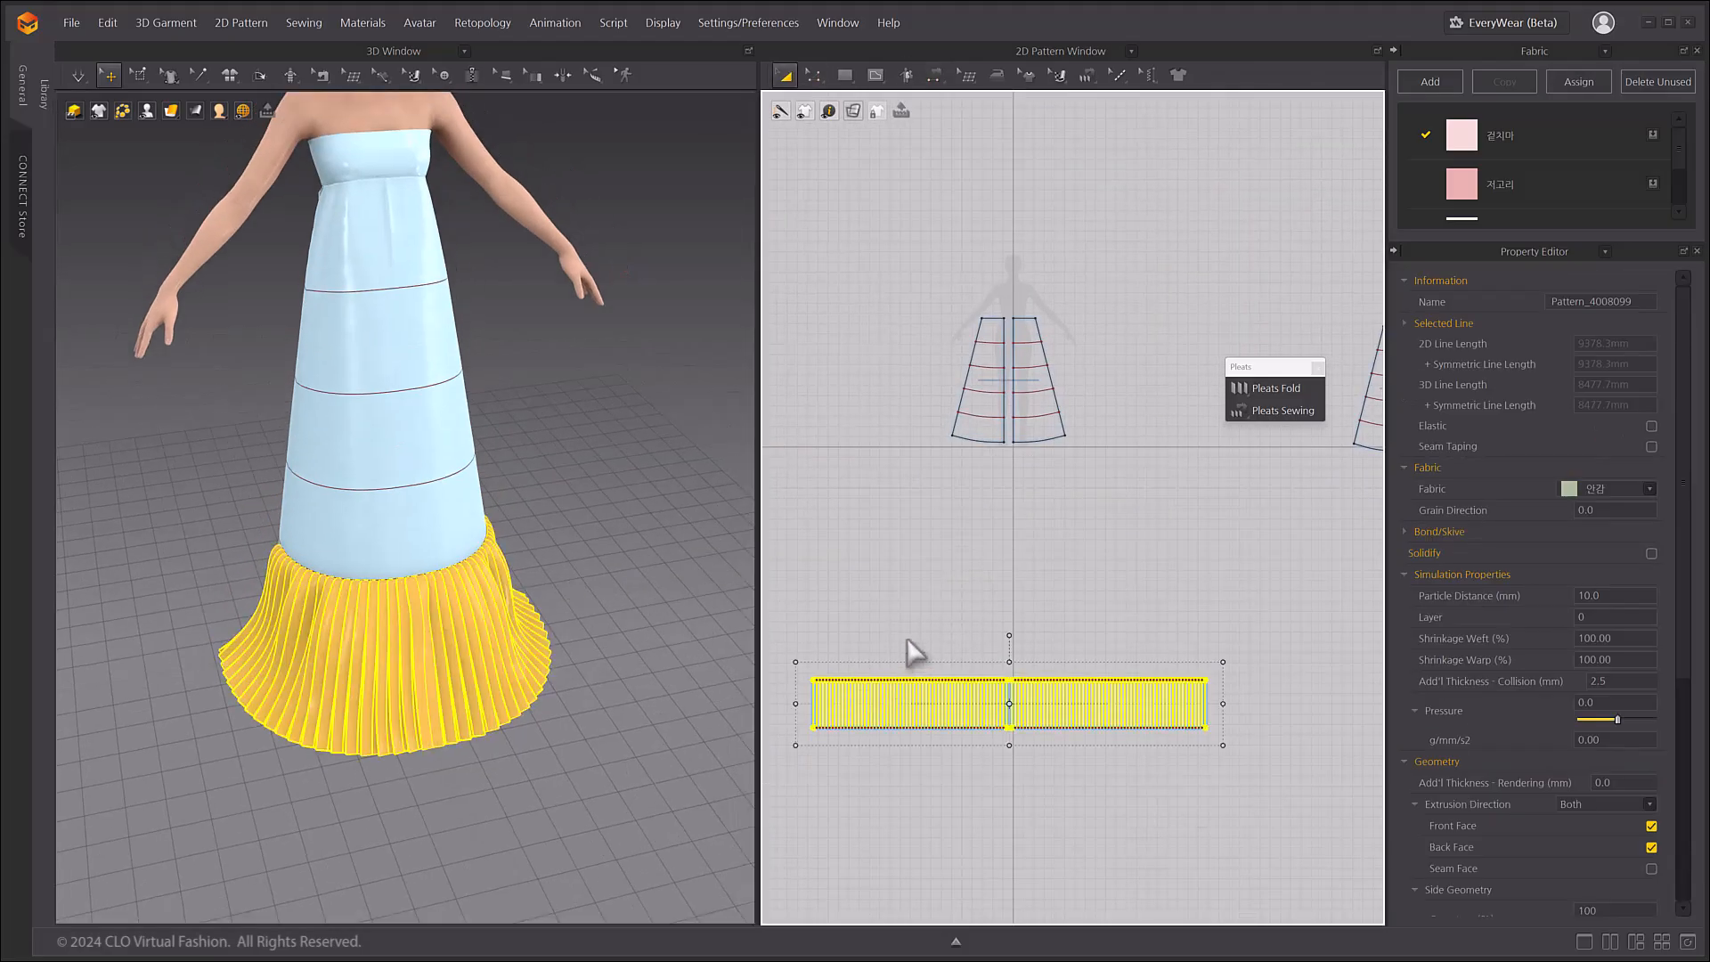
key(ctrl+c)
key(ctrl+v)
click(1014, 622)
click(416, 315)
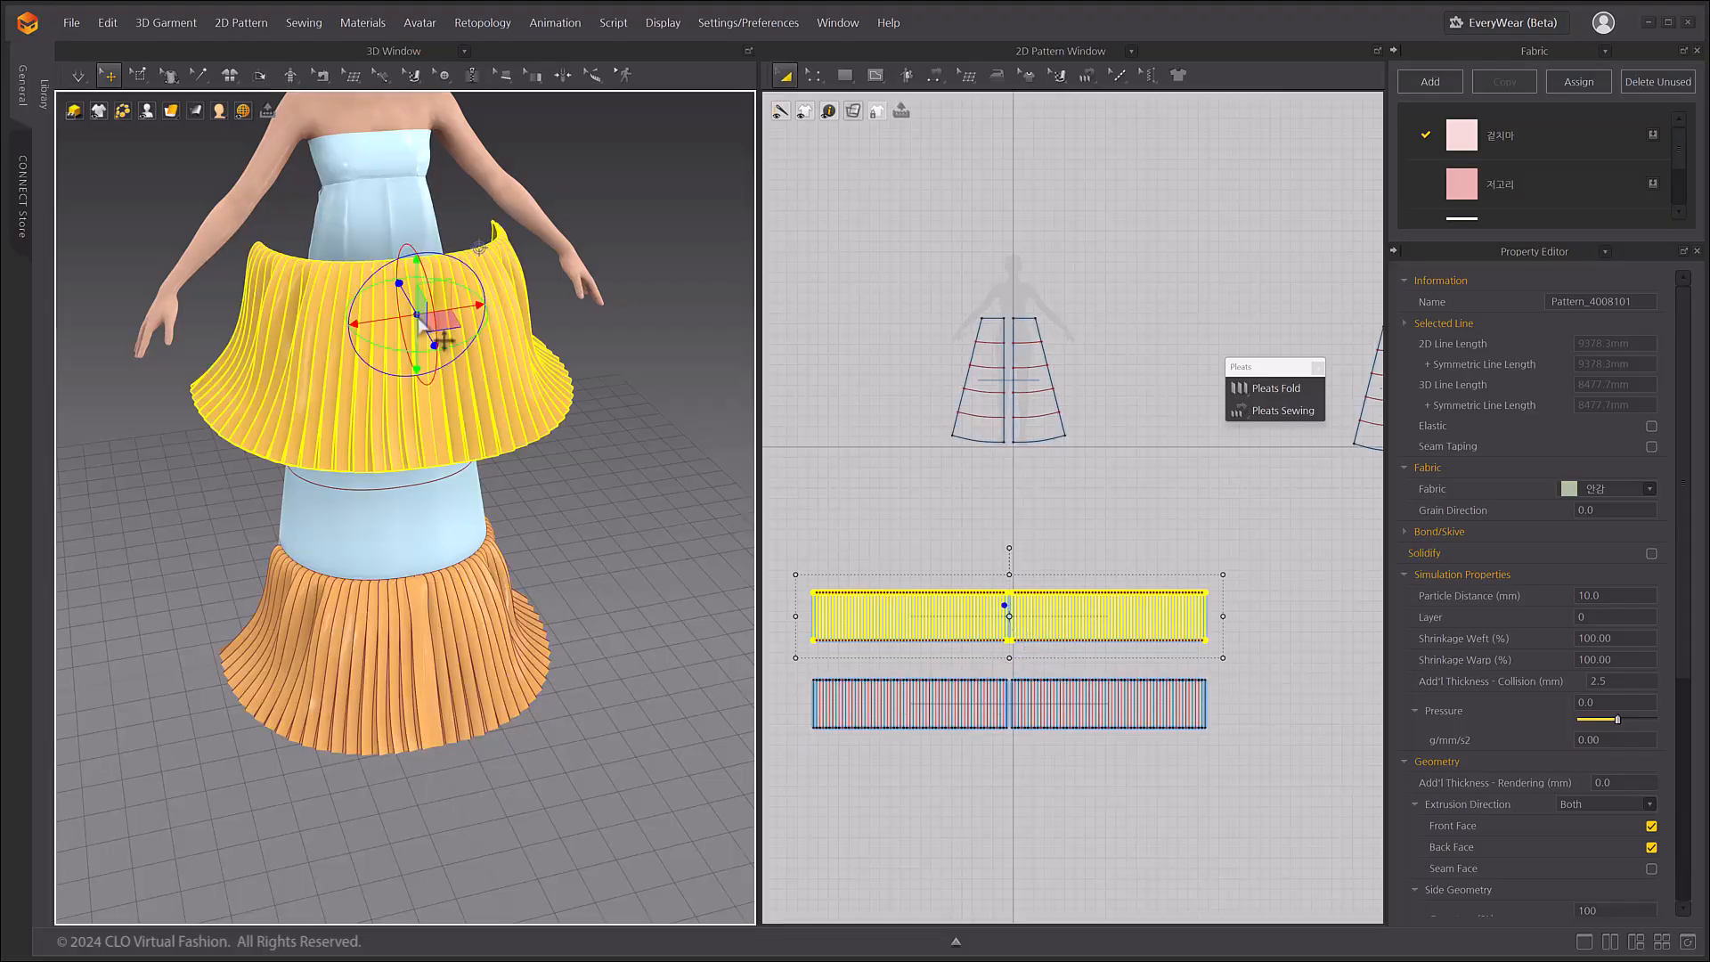
drag(417, 287, 417, 534)
key(2)
click(1064, 512)
- Delete the sewing line at the center of the copied ruffle tier
click(936, 75)
click(957, 112)
scroll(1048, 537, up, 3)
middle_drag(1049, 537, 1100, 459)
drag(1050, 546, 1050, 546)
key(Delete)
- Paste 2 more copies of the upper ruffle tier above it at an interval of about 677 mm
drag(821, 491, 1240, 615)
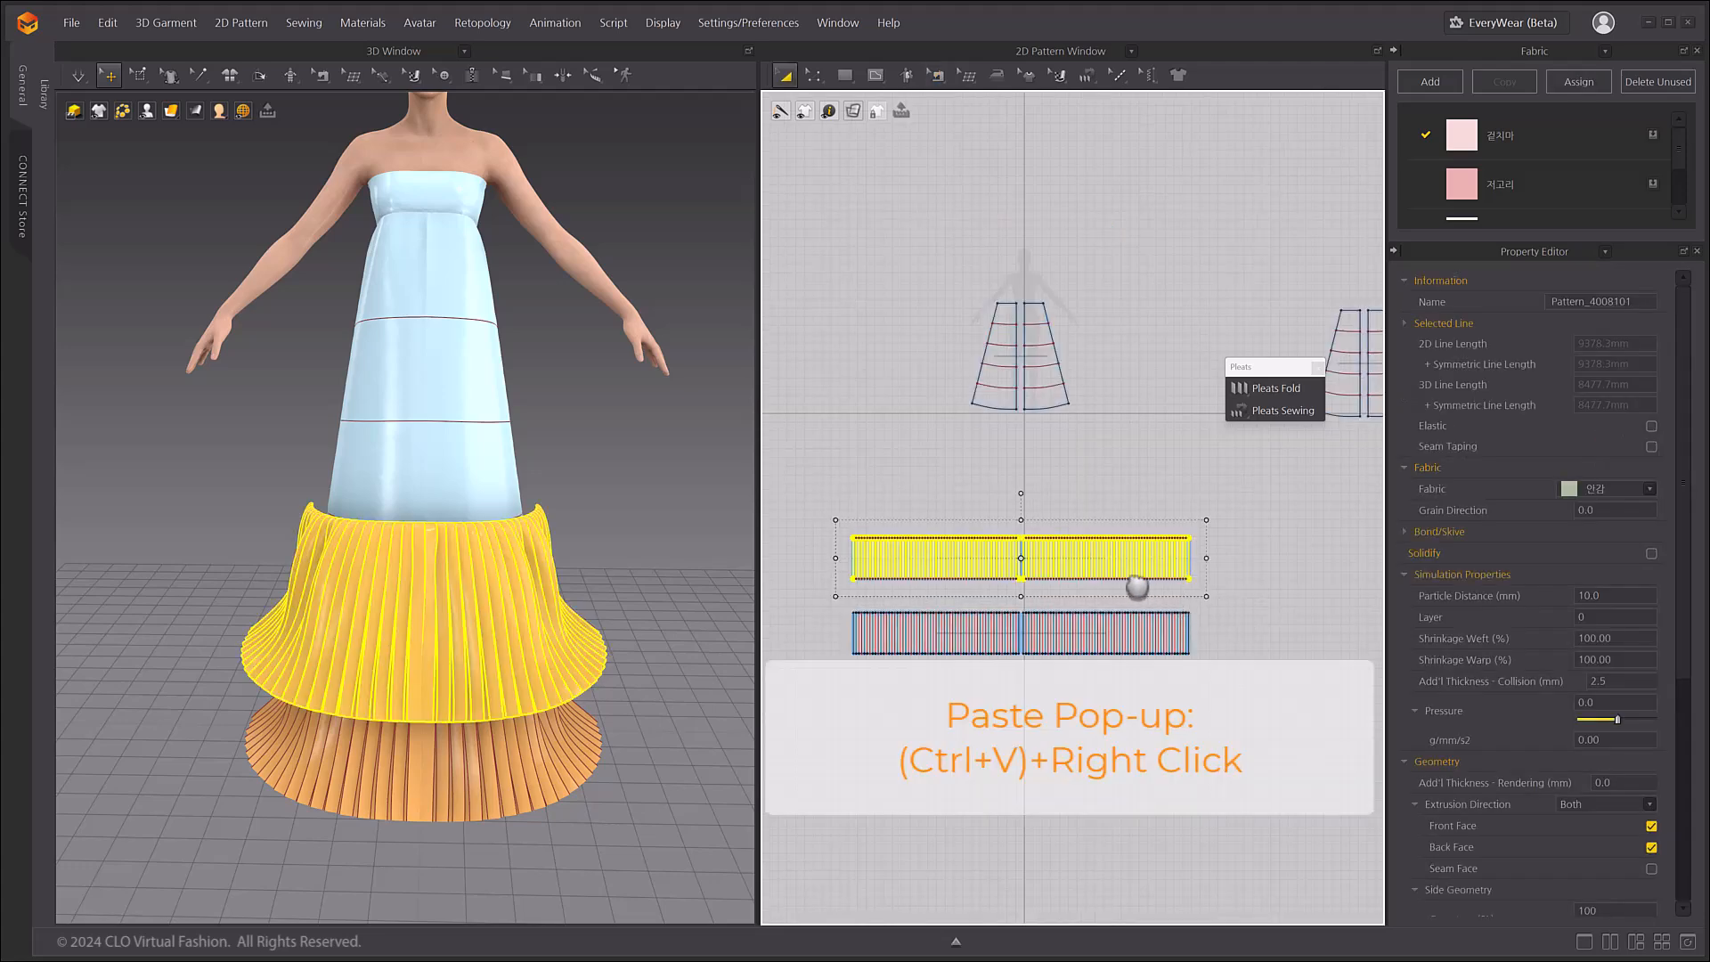
key(ctrl+v)
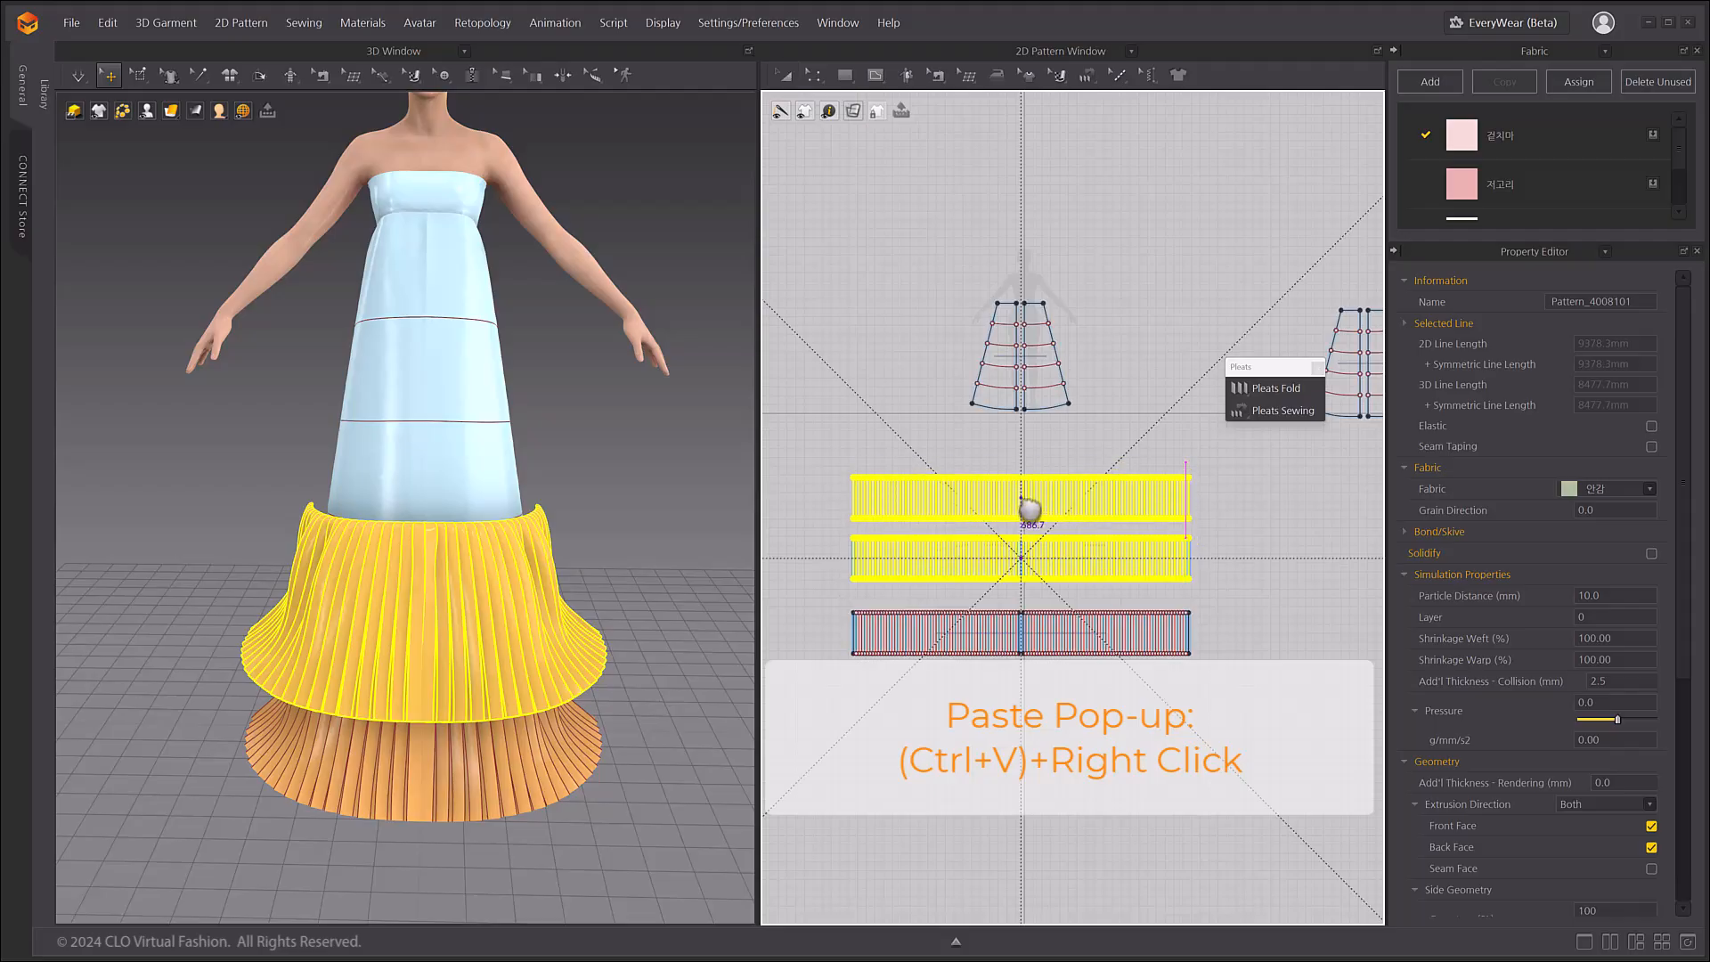
right_click(1021, 504)
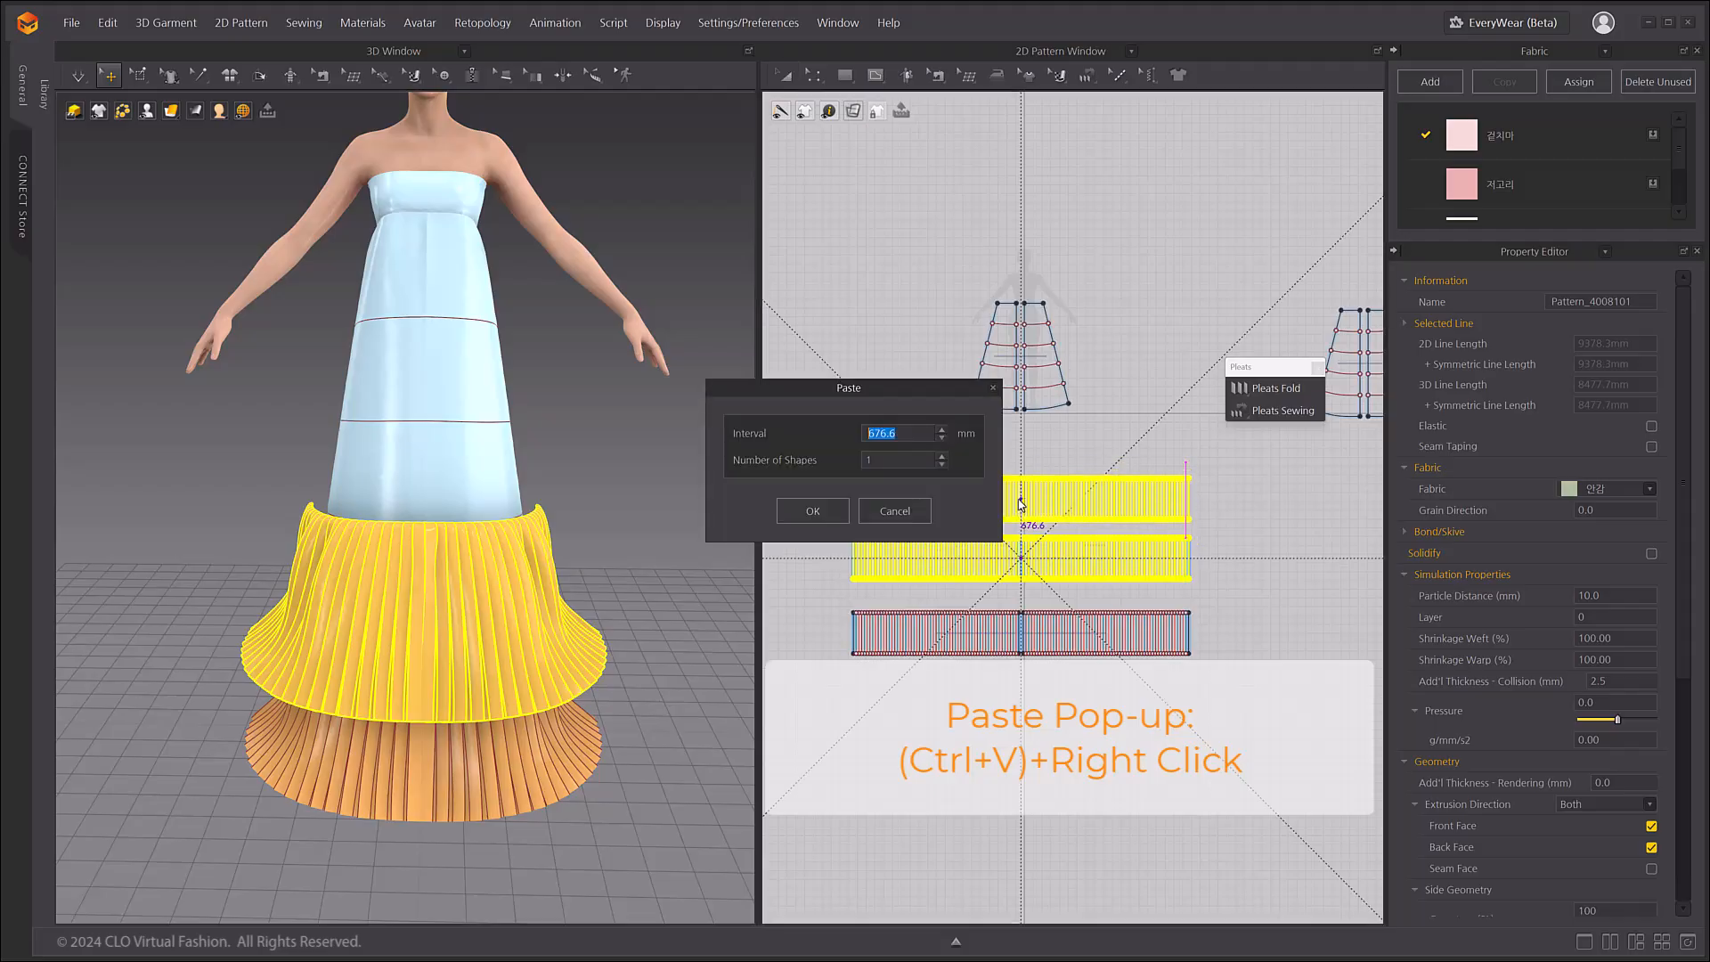
click(940, 456)
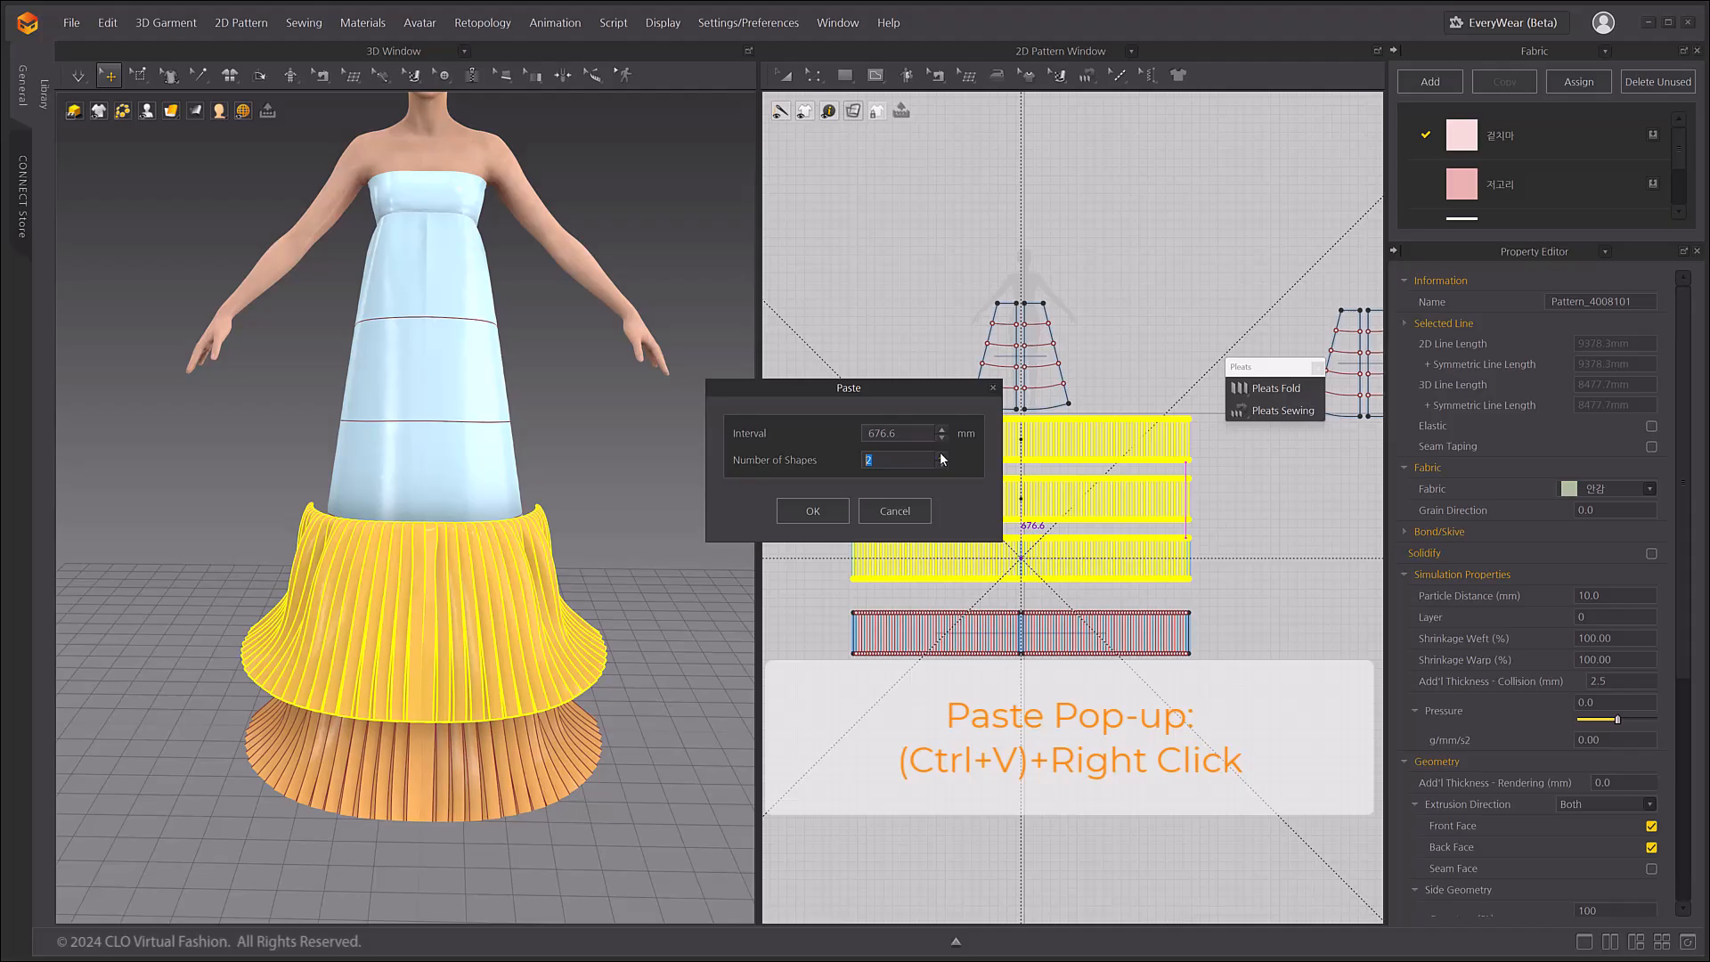
click(825, 512)
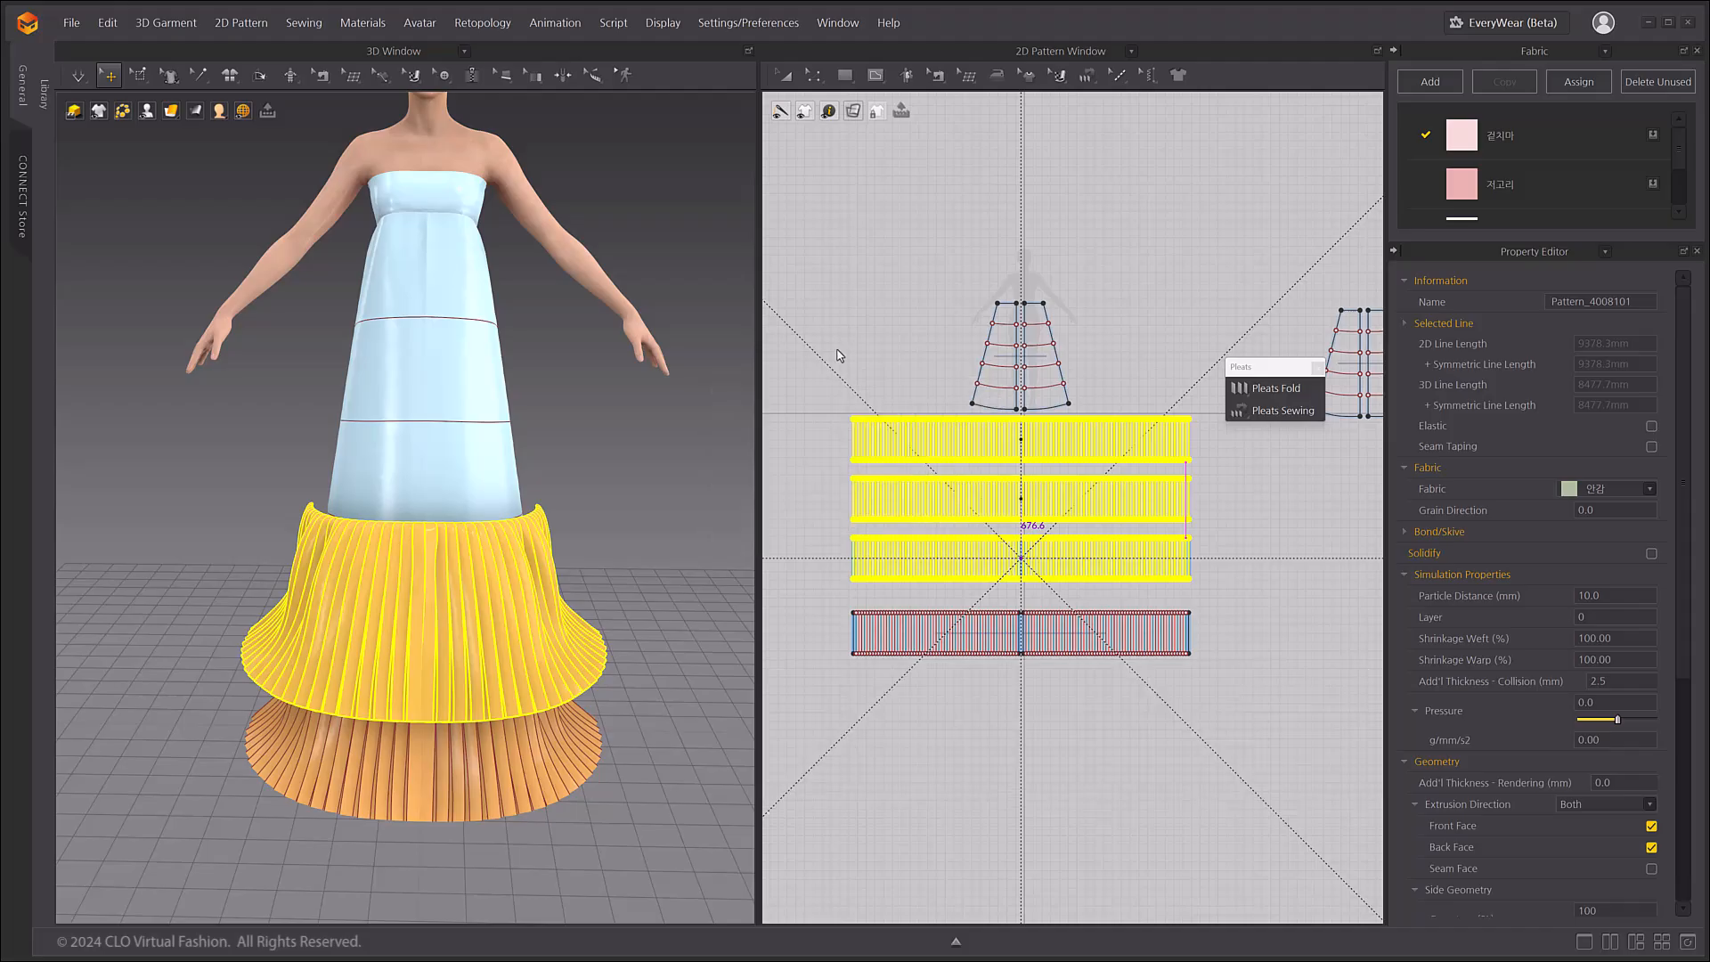
- Shift the ruffle patterns clear of the lining panels in 2D, and lower the two new tiers in 3D to stack above the others
drag(810, 424, 1232, 514)
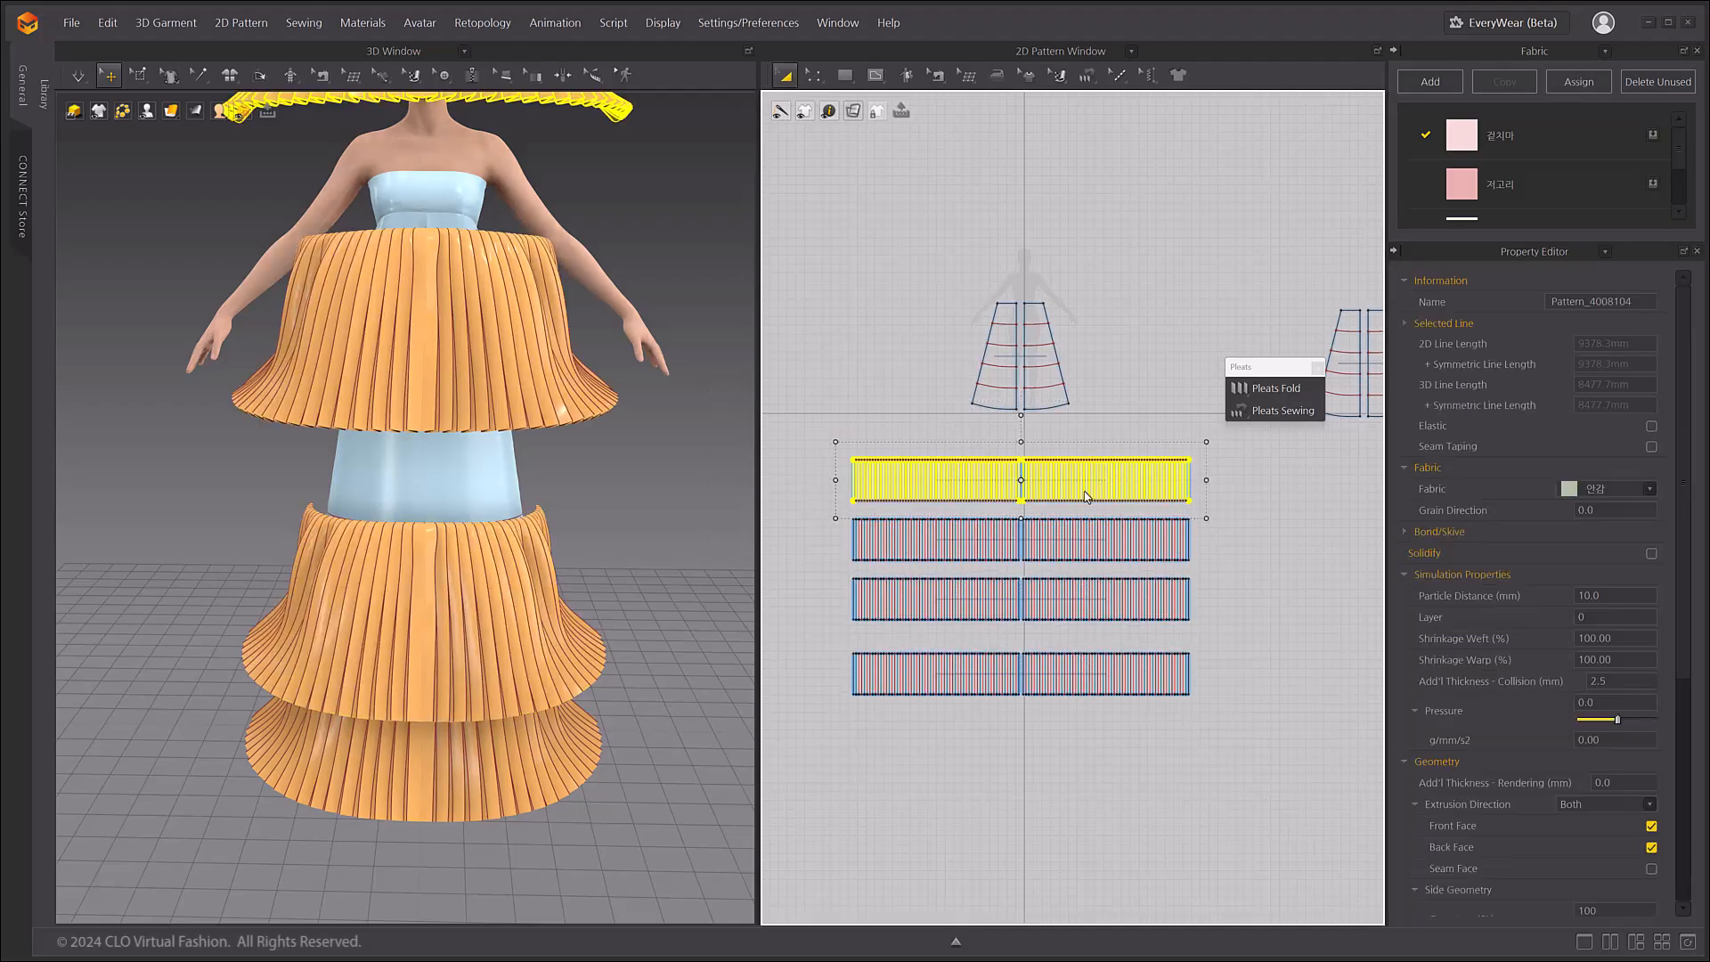
scroll(473, 332, down, 3)
middle_drag(473, 333, 474, 370)
drag(813, 511, 1218, 577)
click(446, 381)
right_drag(509, 314, 448, 323)
drag(446, 324, 445, 465)
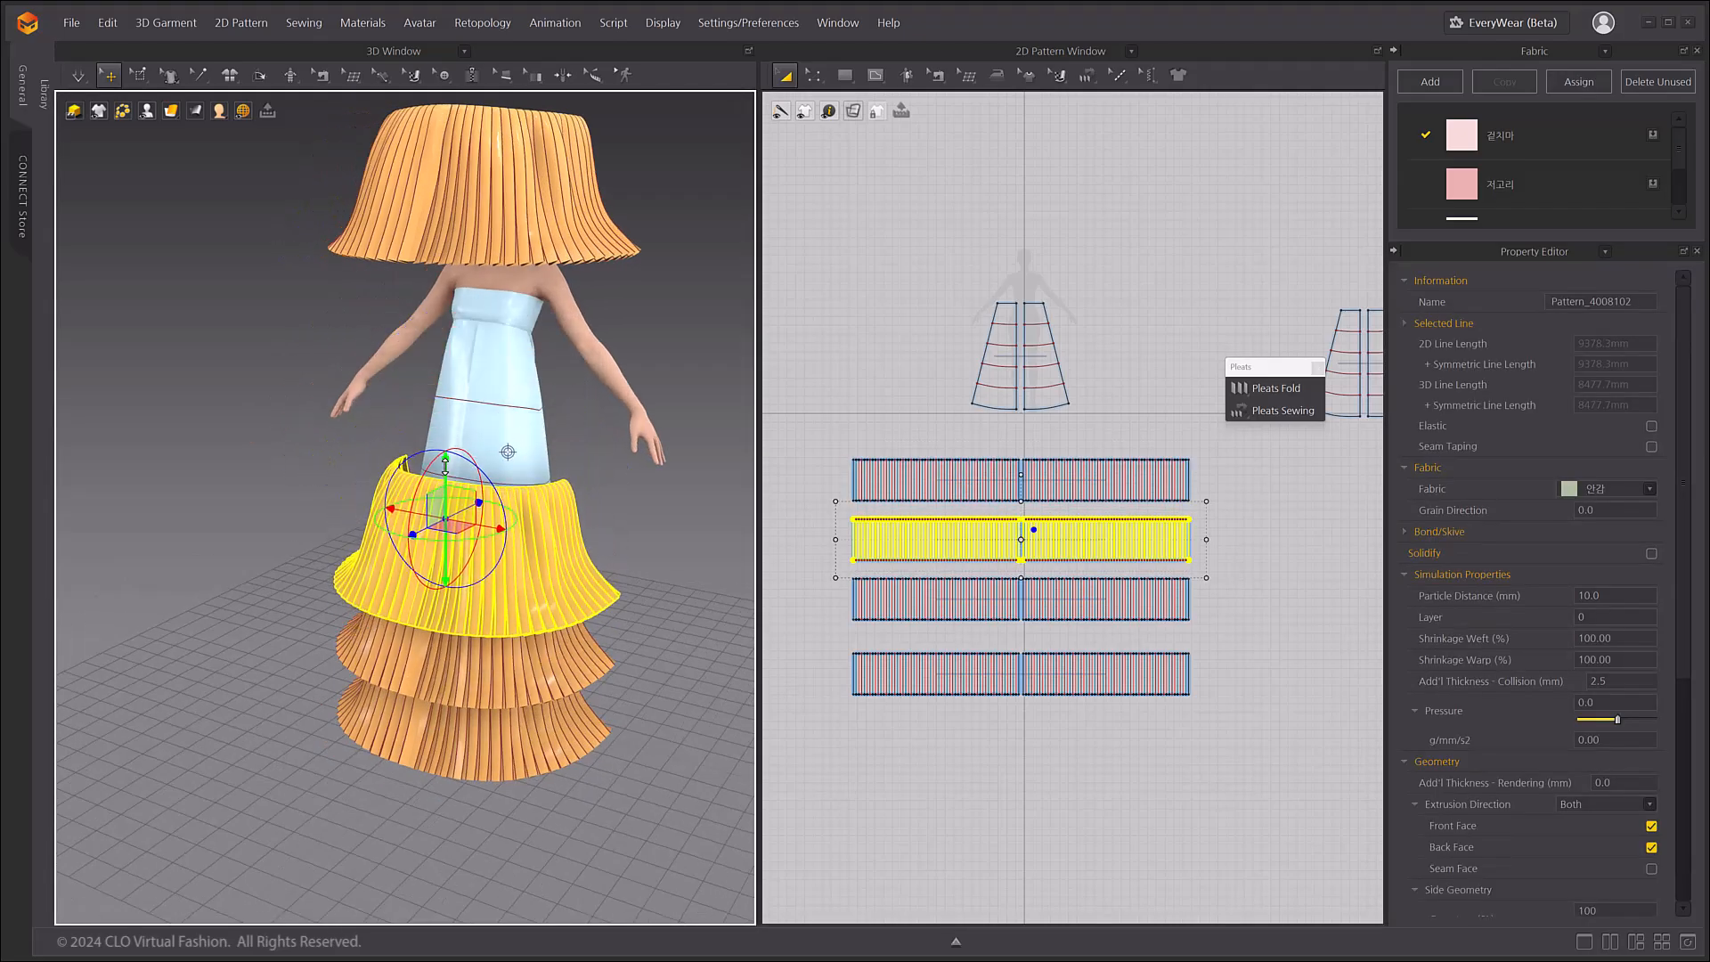
click(537, 219)
drag(481, 161, 470, 382)
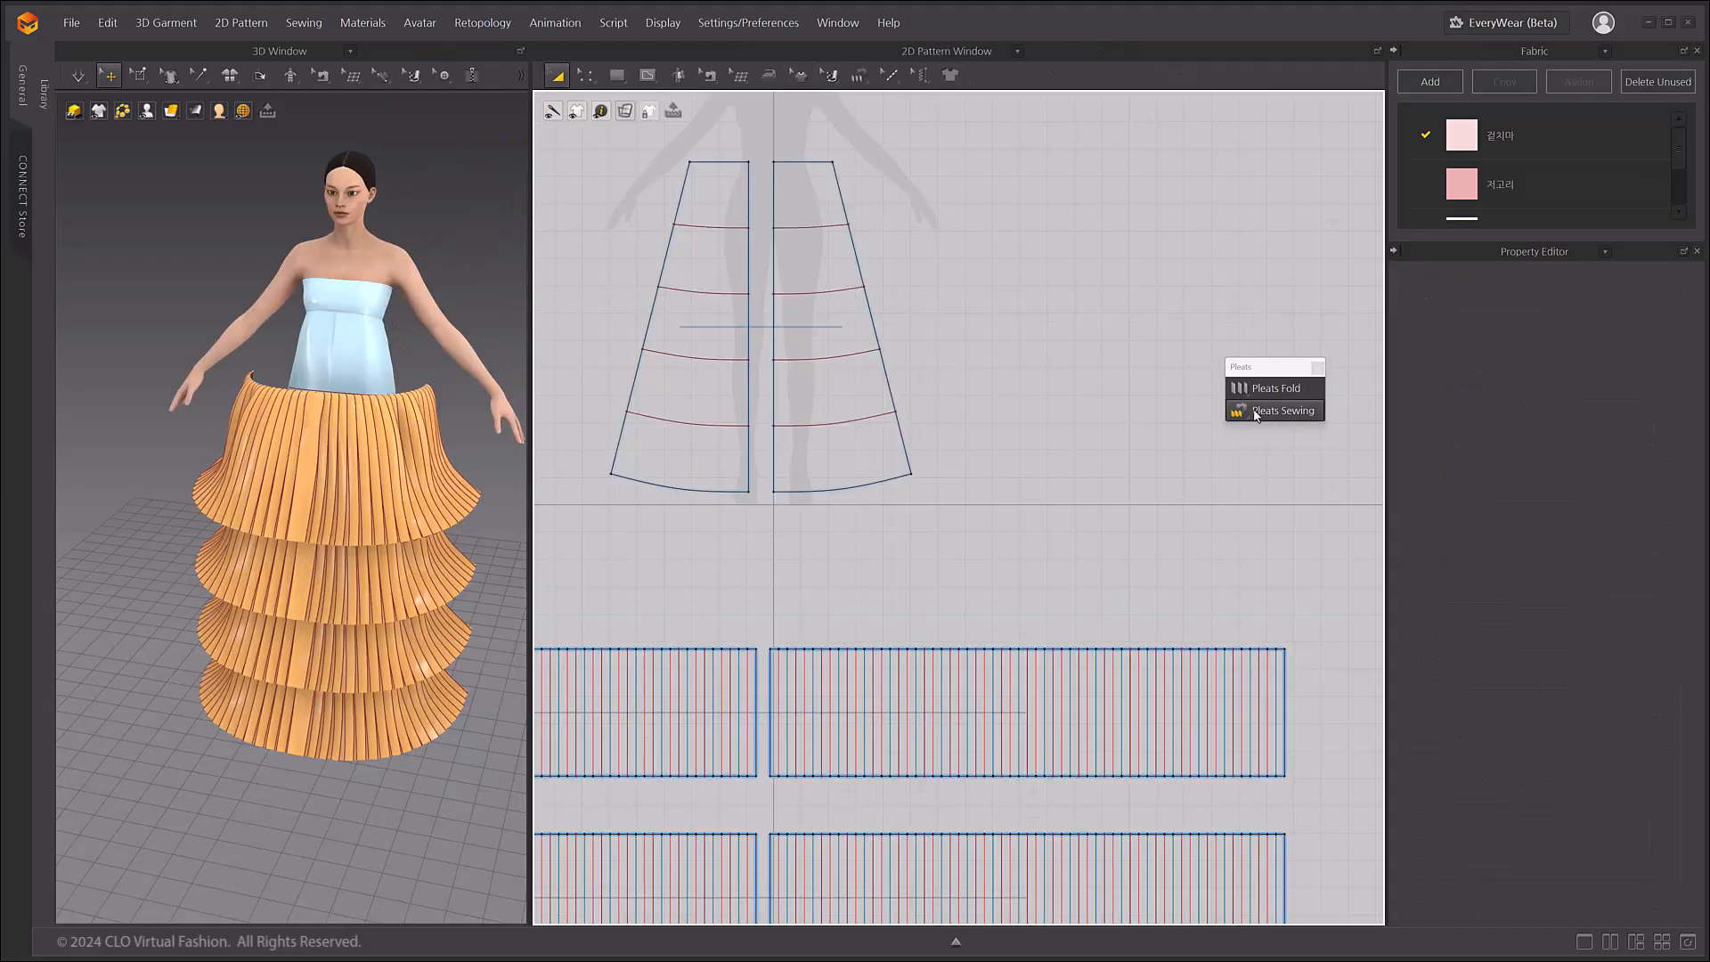
- Sew the top ruffle tier as pleats to the uppermost internal line of the front lining, from the center outward
click(1254, 413)
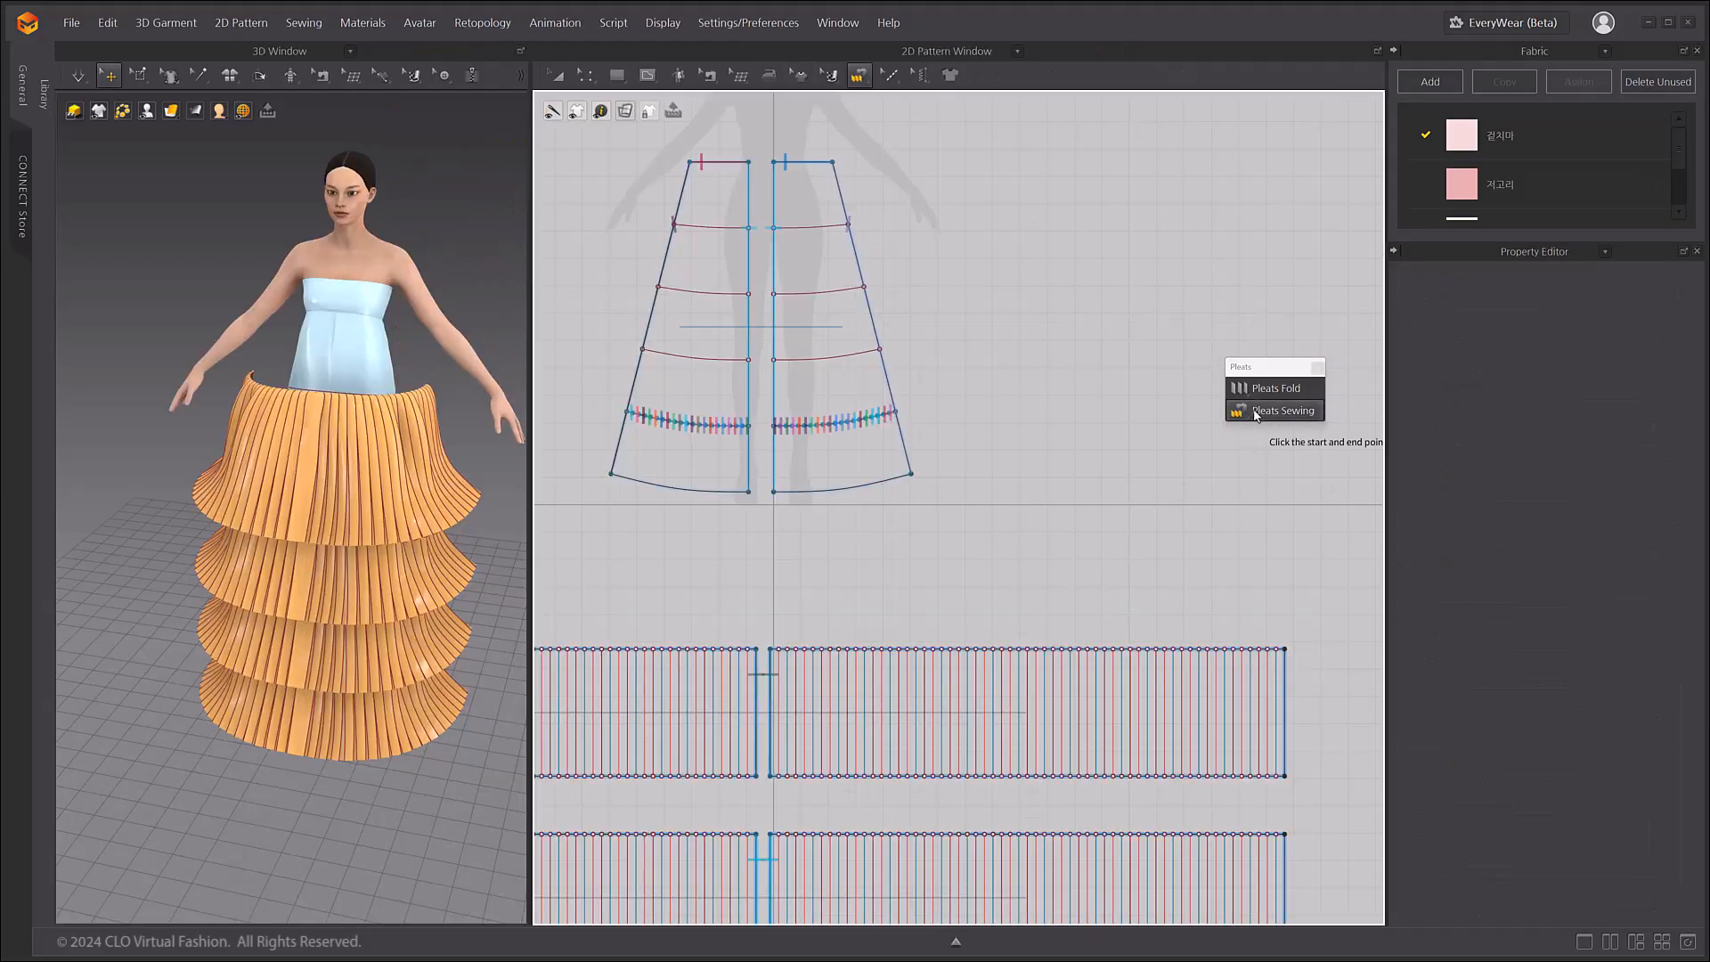
click(782, 228)
click(848, 225)
click(770, 649)
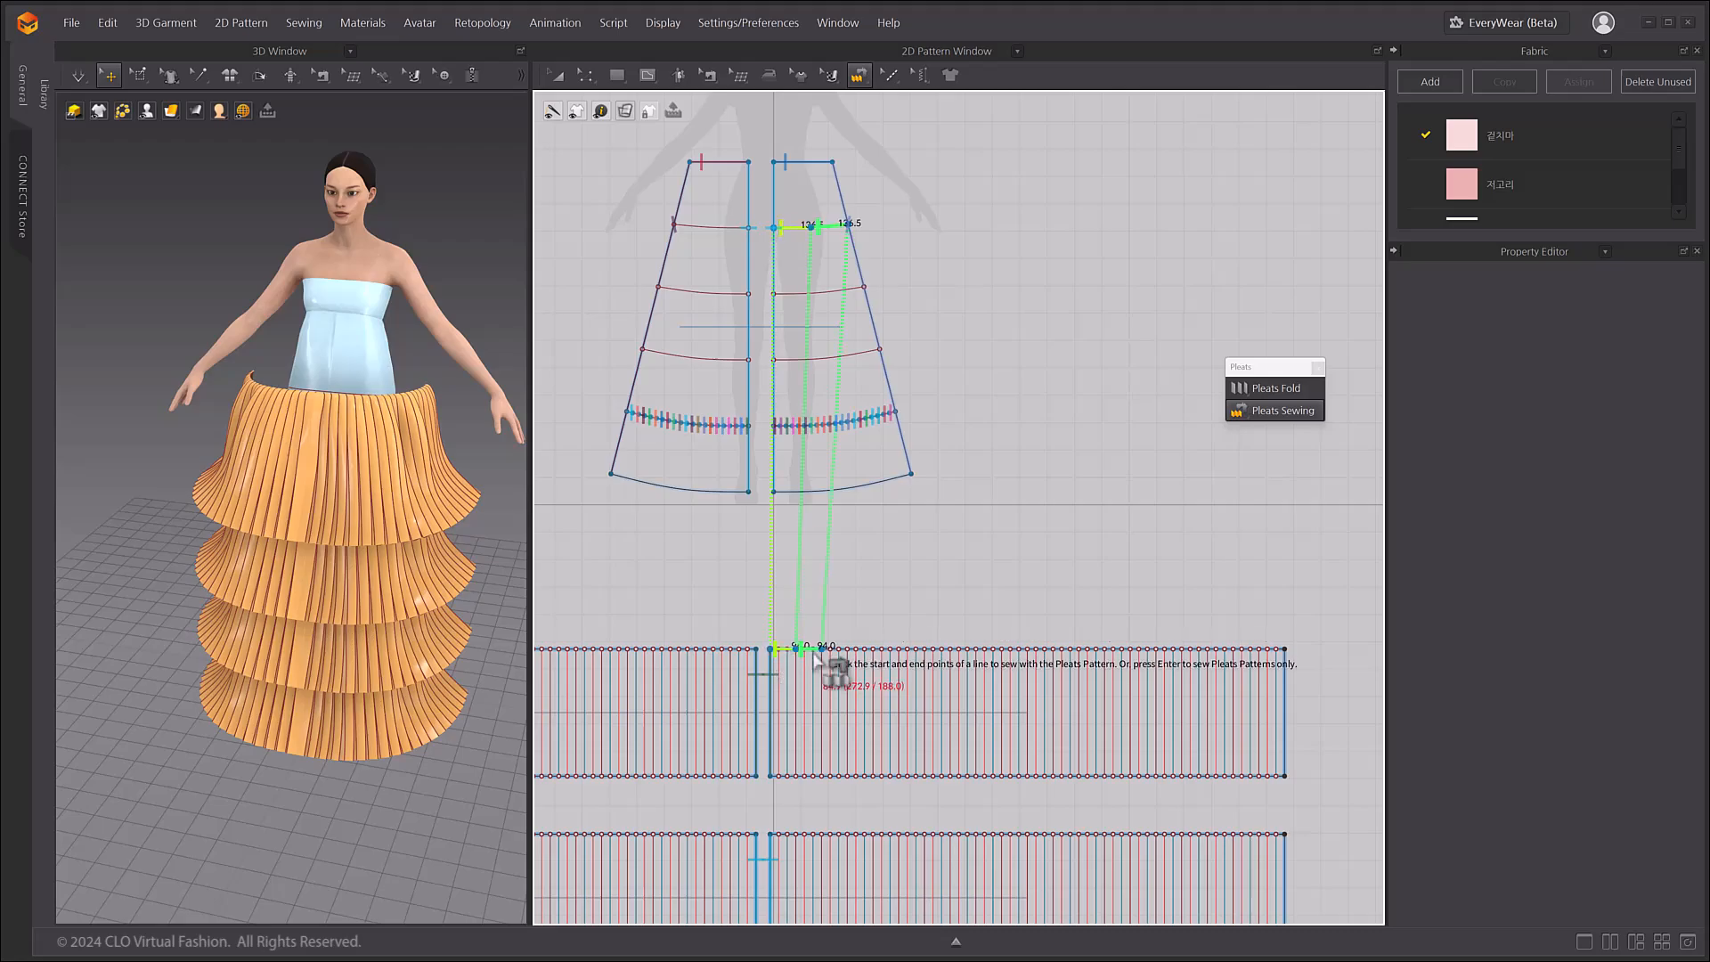
click(1120, 659)
- Turn on the display of 2D sewing lines in the pattern view
click(576, 109)
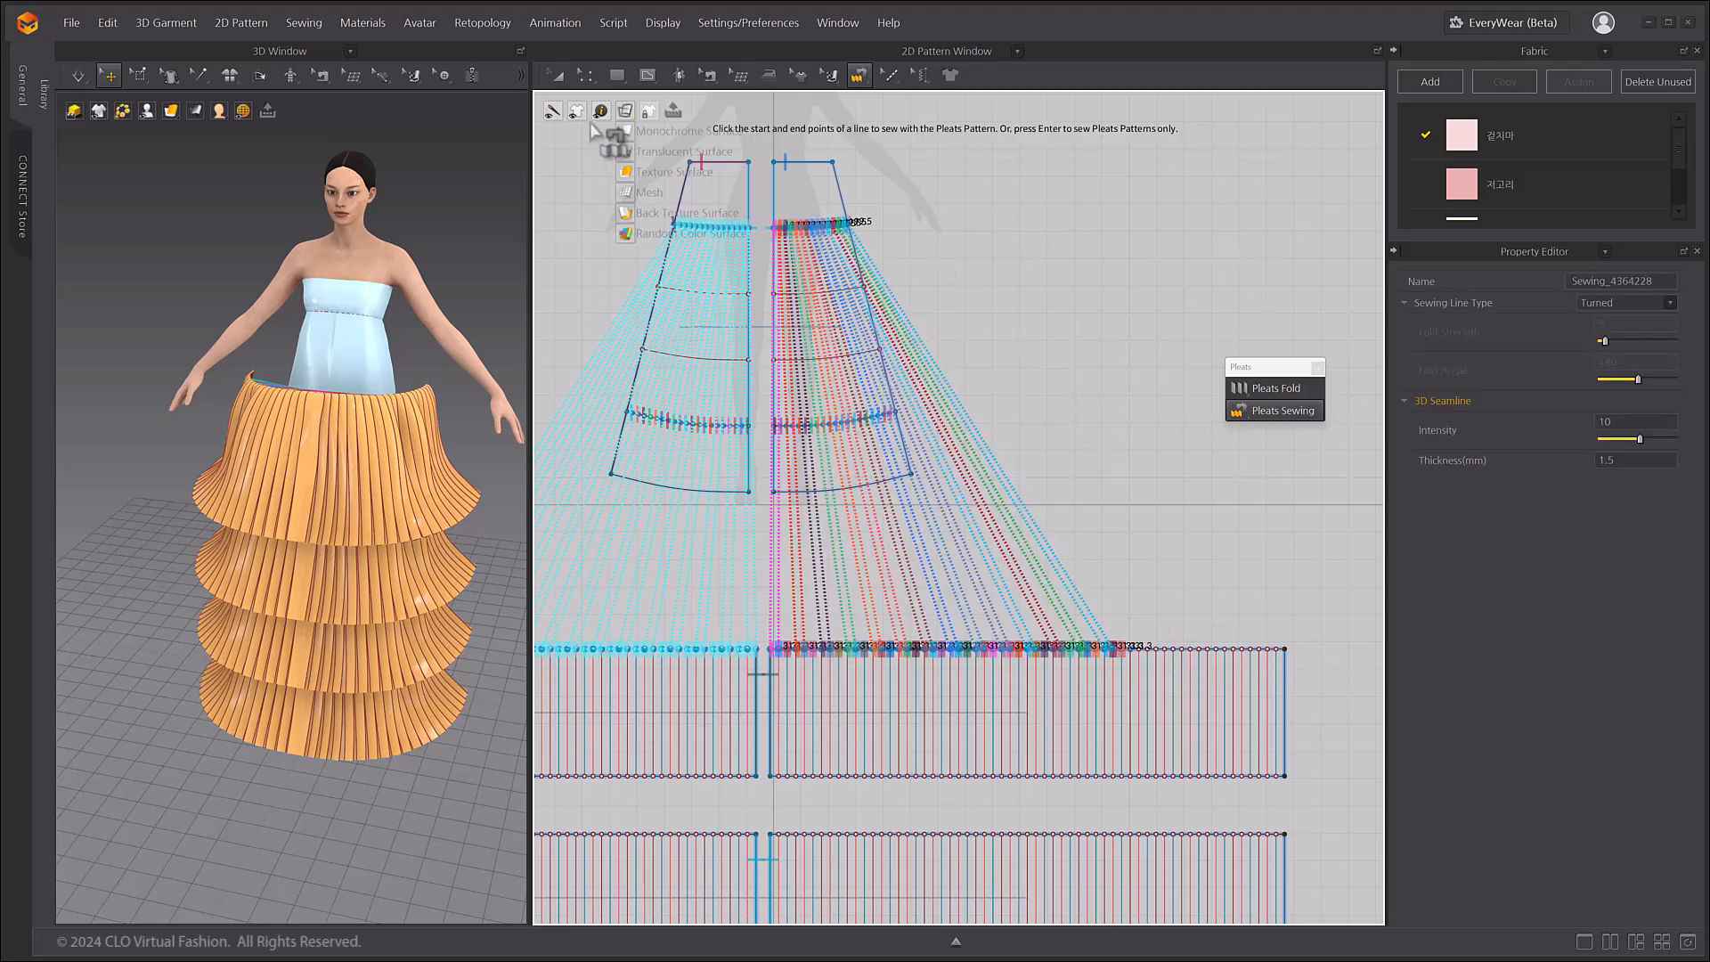
click(570, 132)
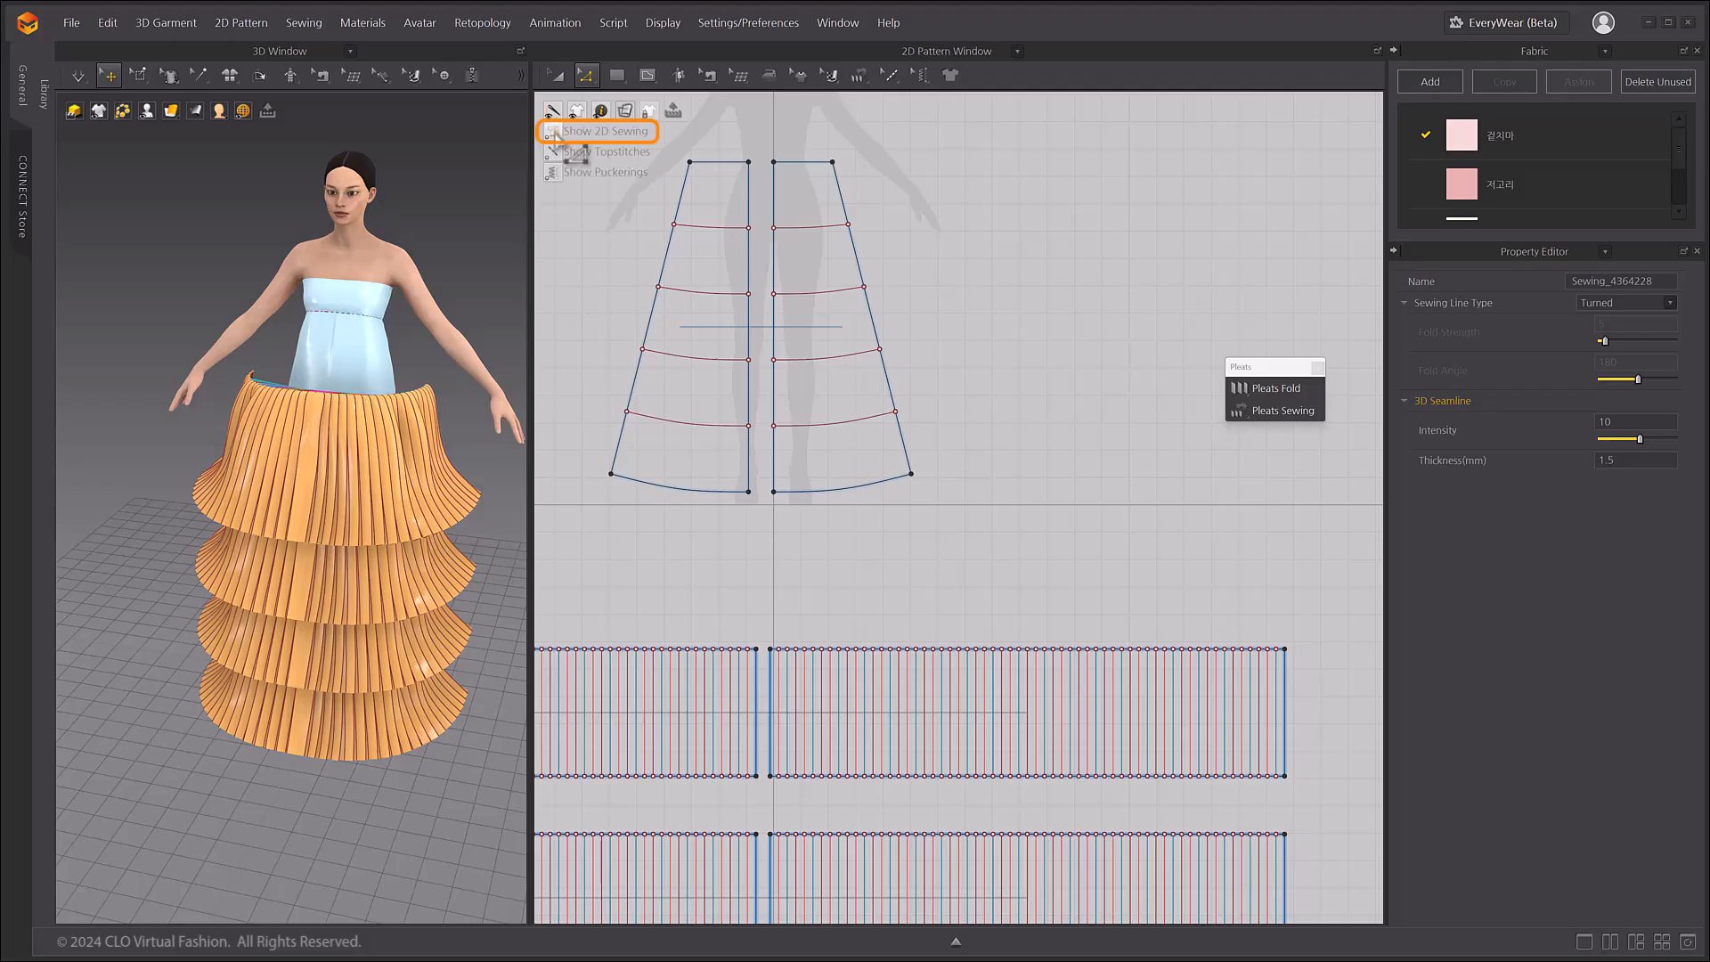
click(556, 132)
- Cut the top ruffle pattern along the fold line just past its last sewn pleat
scroll(1207, 627, up, 3)
middle_drag(1066, 616, 1057, 431)
scroll(1057, 436, up, 2)
click(1027, 568)
middle_drag(1027, 568, 977, 416)
scroll(976, 416, down, 1)
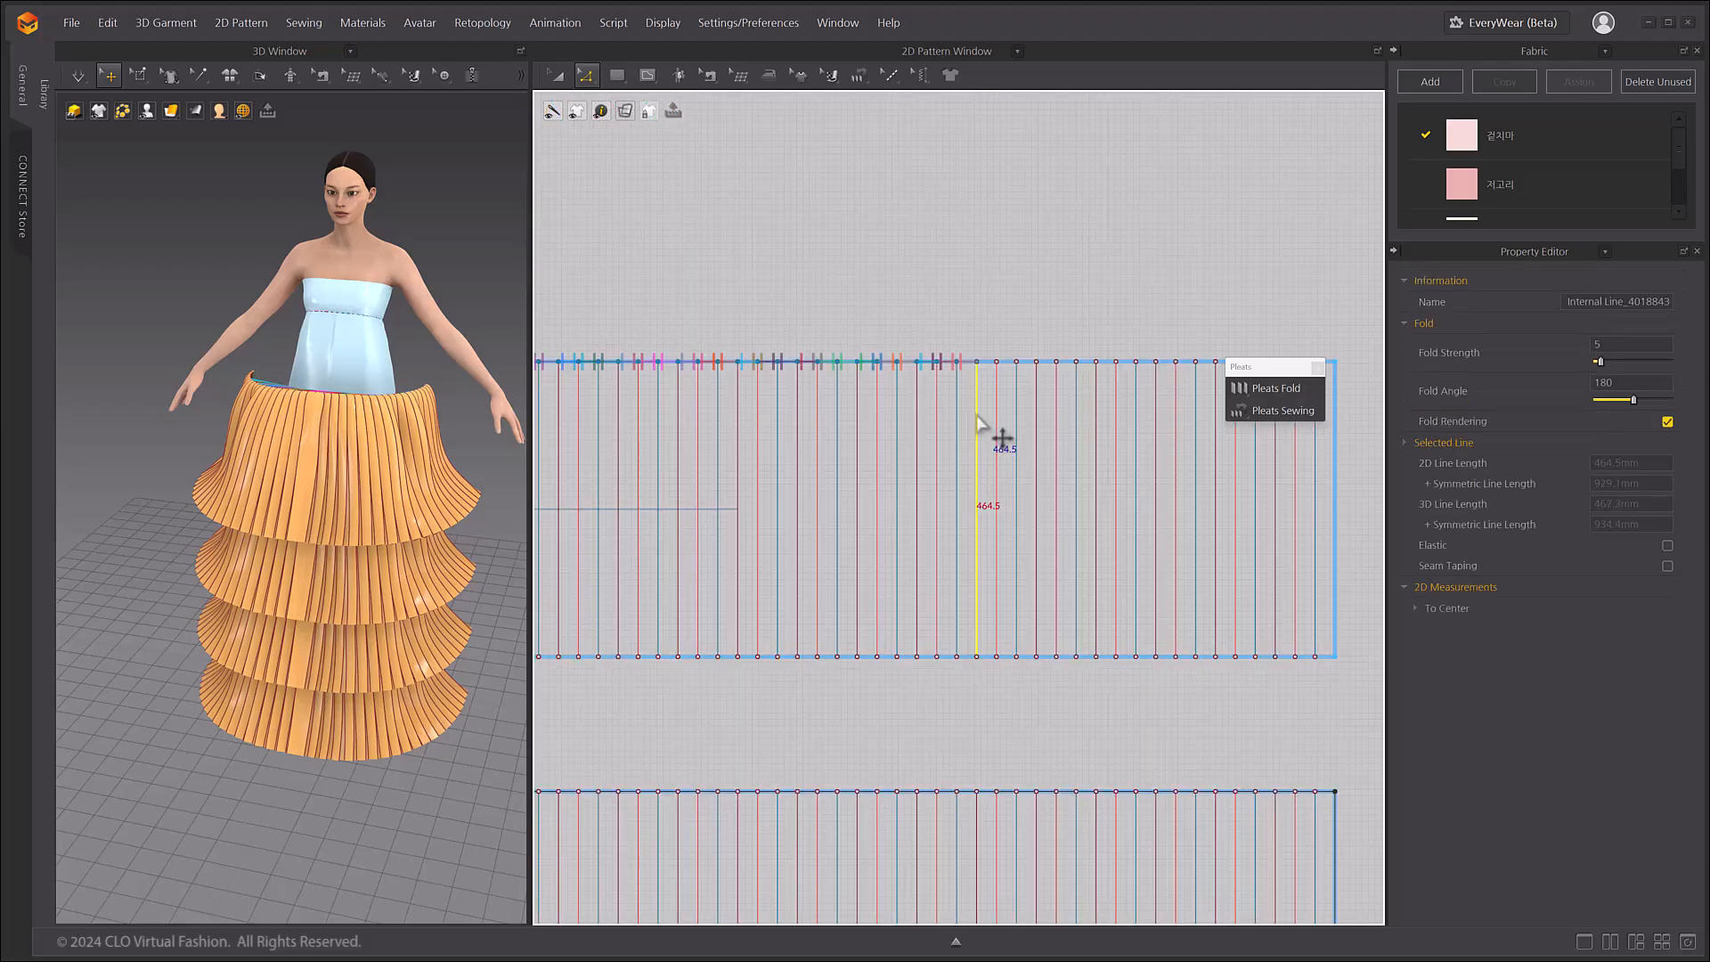
right_click(979, 422)
click(1033, 583)
- Delete the unsewn leftover pieces at both outer ends of the top ruffle tier
key(a)
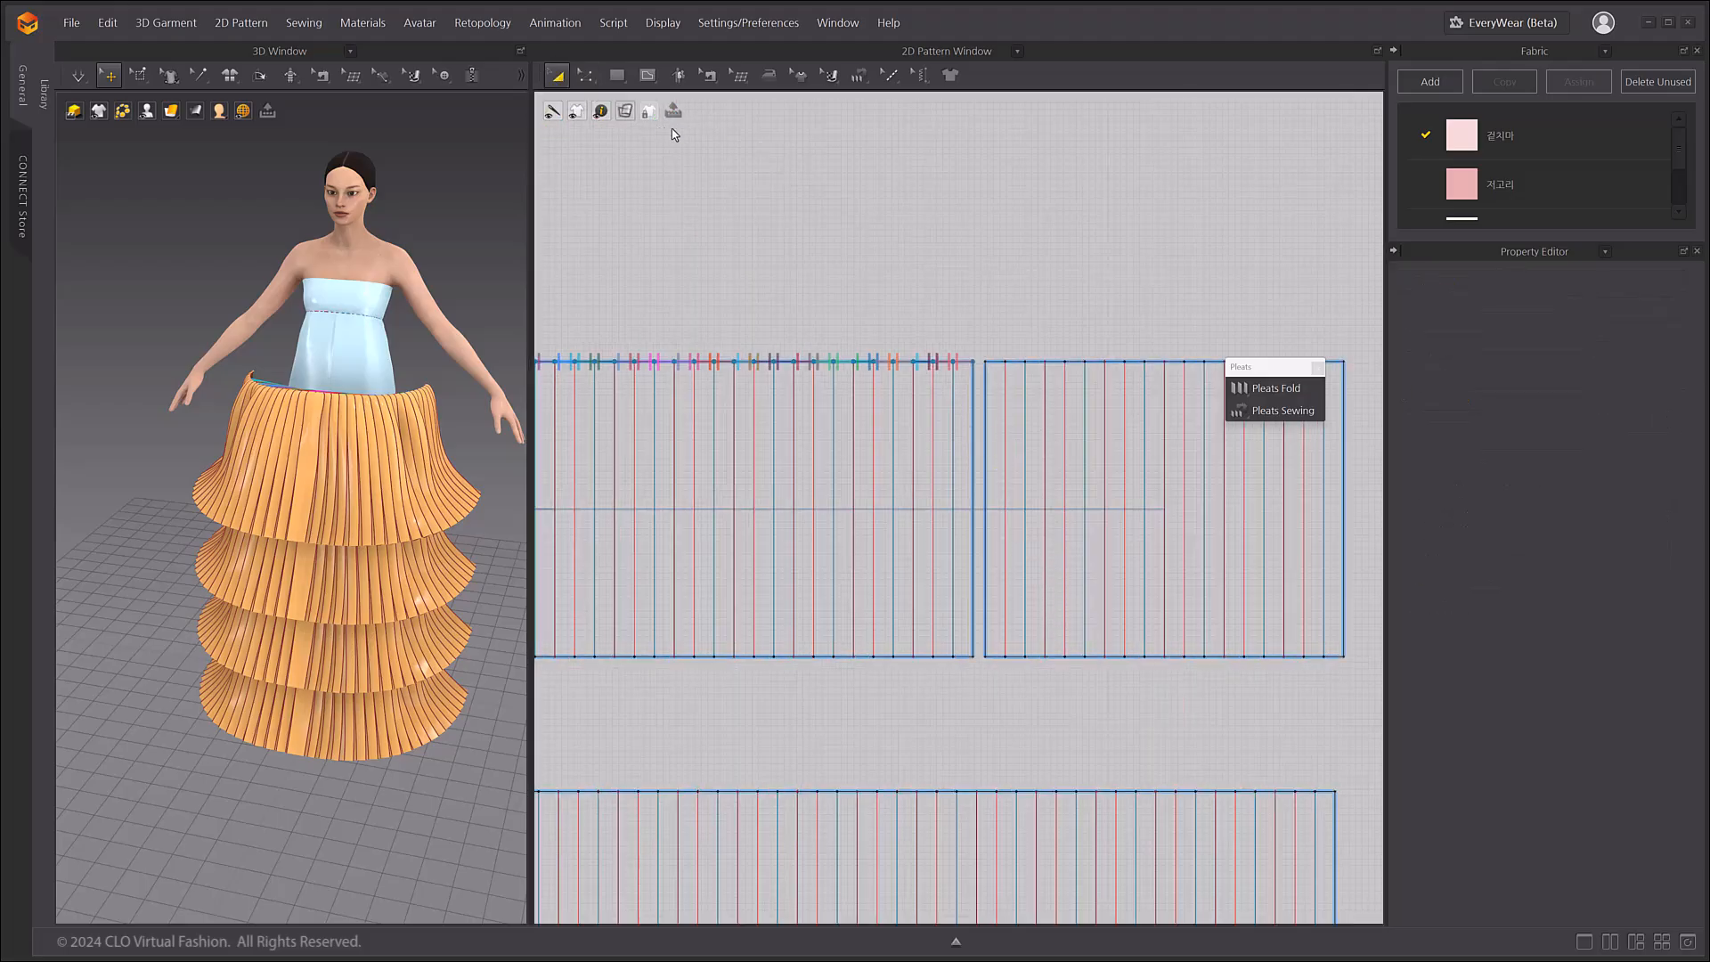
click(1015, 405)
key(Delete)
scroll(920, 446, down, 5)
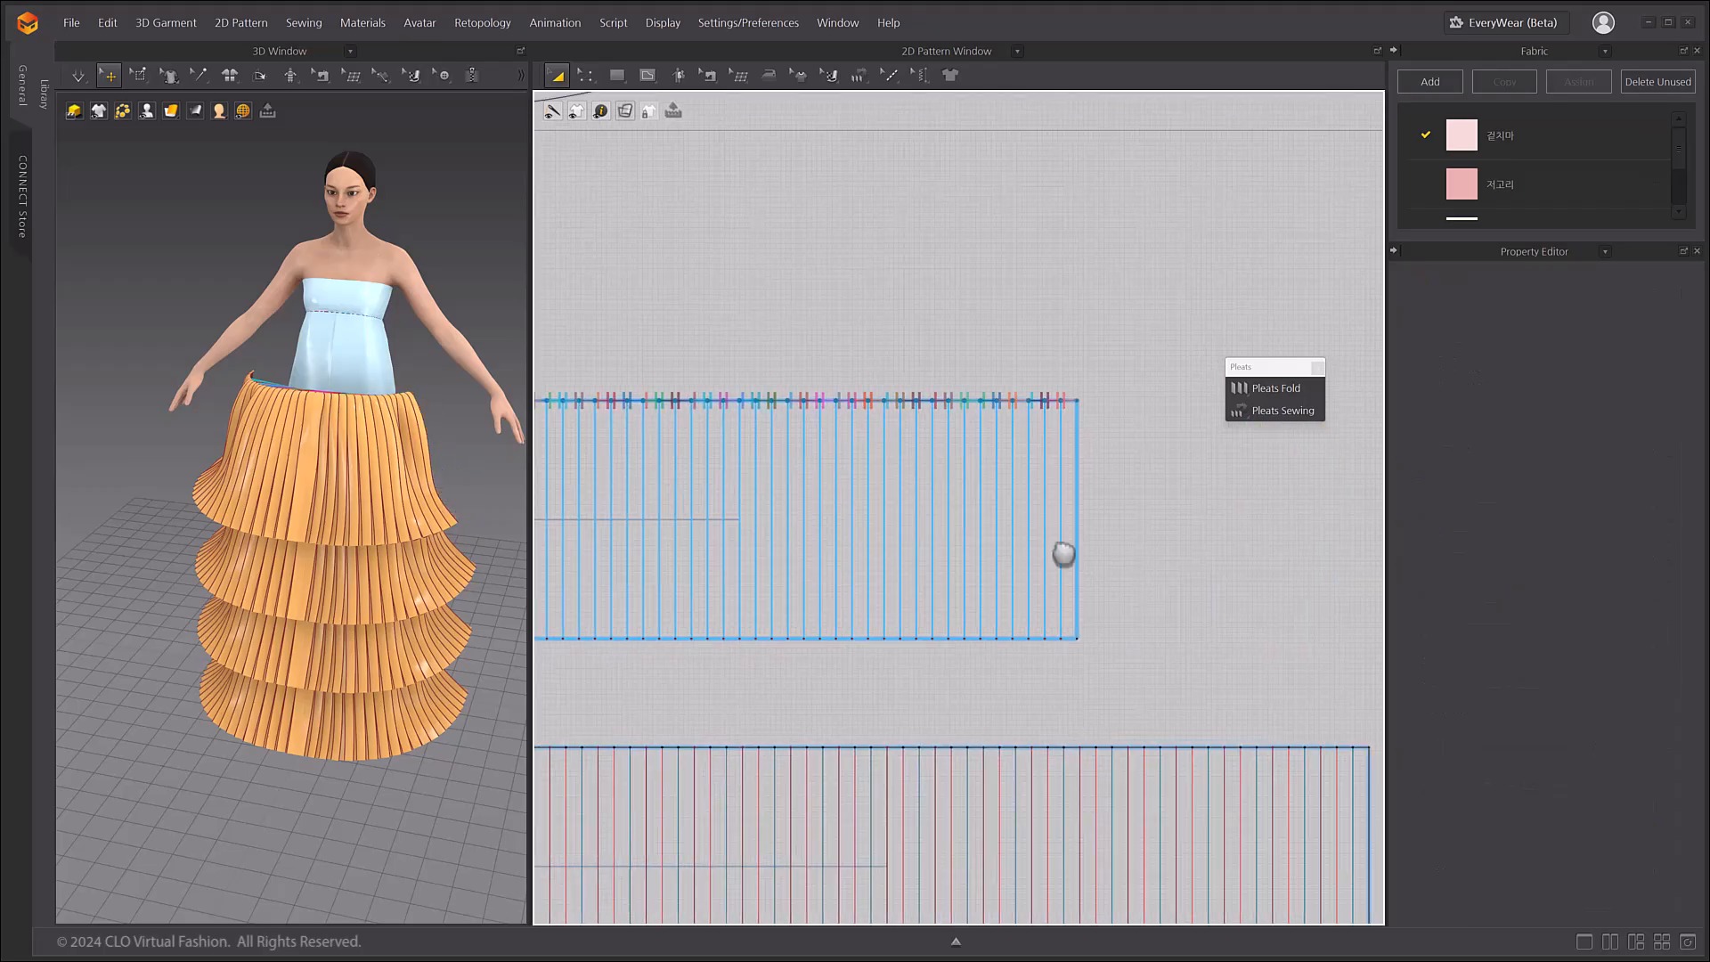
click(848, 481)
key(Delete)
- Sew the second ruffle tier as pleats to the second internal line of the front lining, from the center outward
right_drag(1172, 576, 788, 463)
scroll(1094, 591, down, 2)
right_drag(1093, 591, 965, 676)
click(1281, 410)
click(857, 216)
click(932, 209)
click(855, 672)
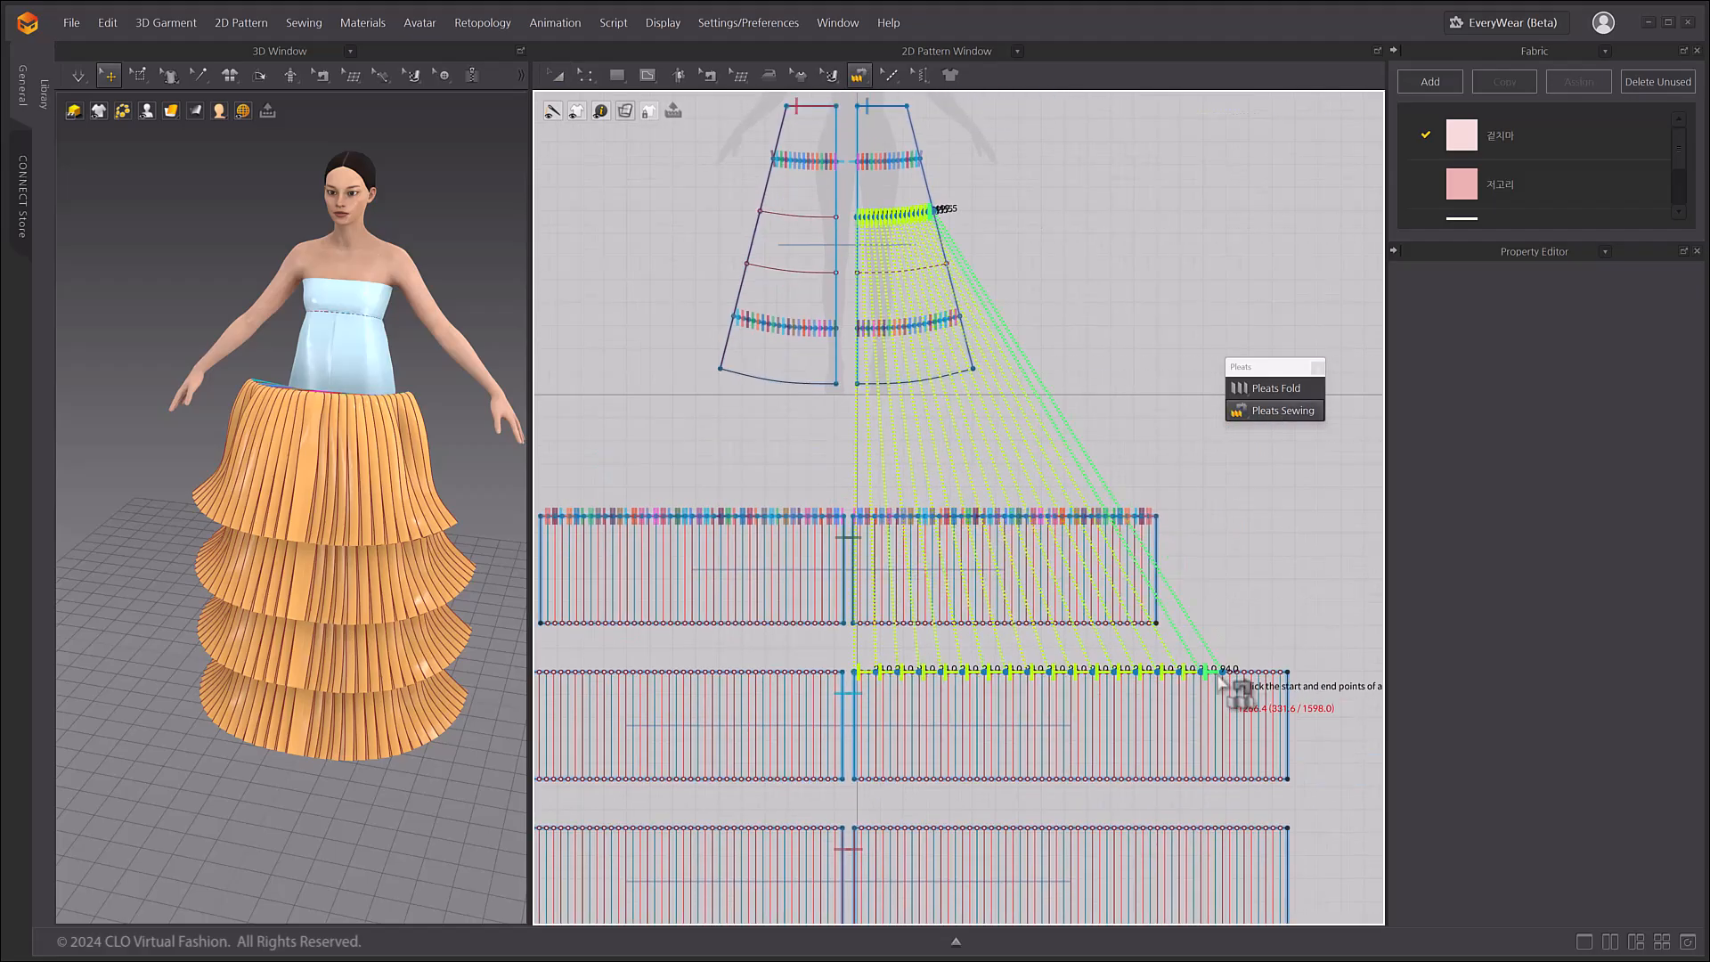
click(1220, 675)
- Cut the second tier's ruffle pattern along the fold line where its sewn pleats end
key(z)
scroll(1220, 575, up, 4)
middle_drag(1280, 637, 1046, 265)
right_click(1013, 493)
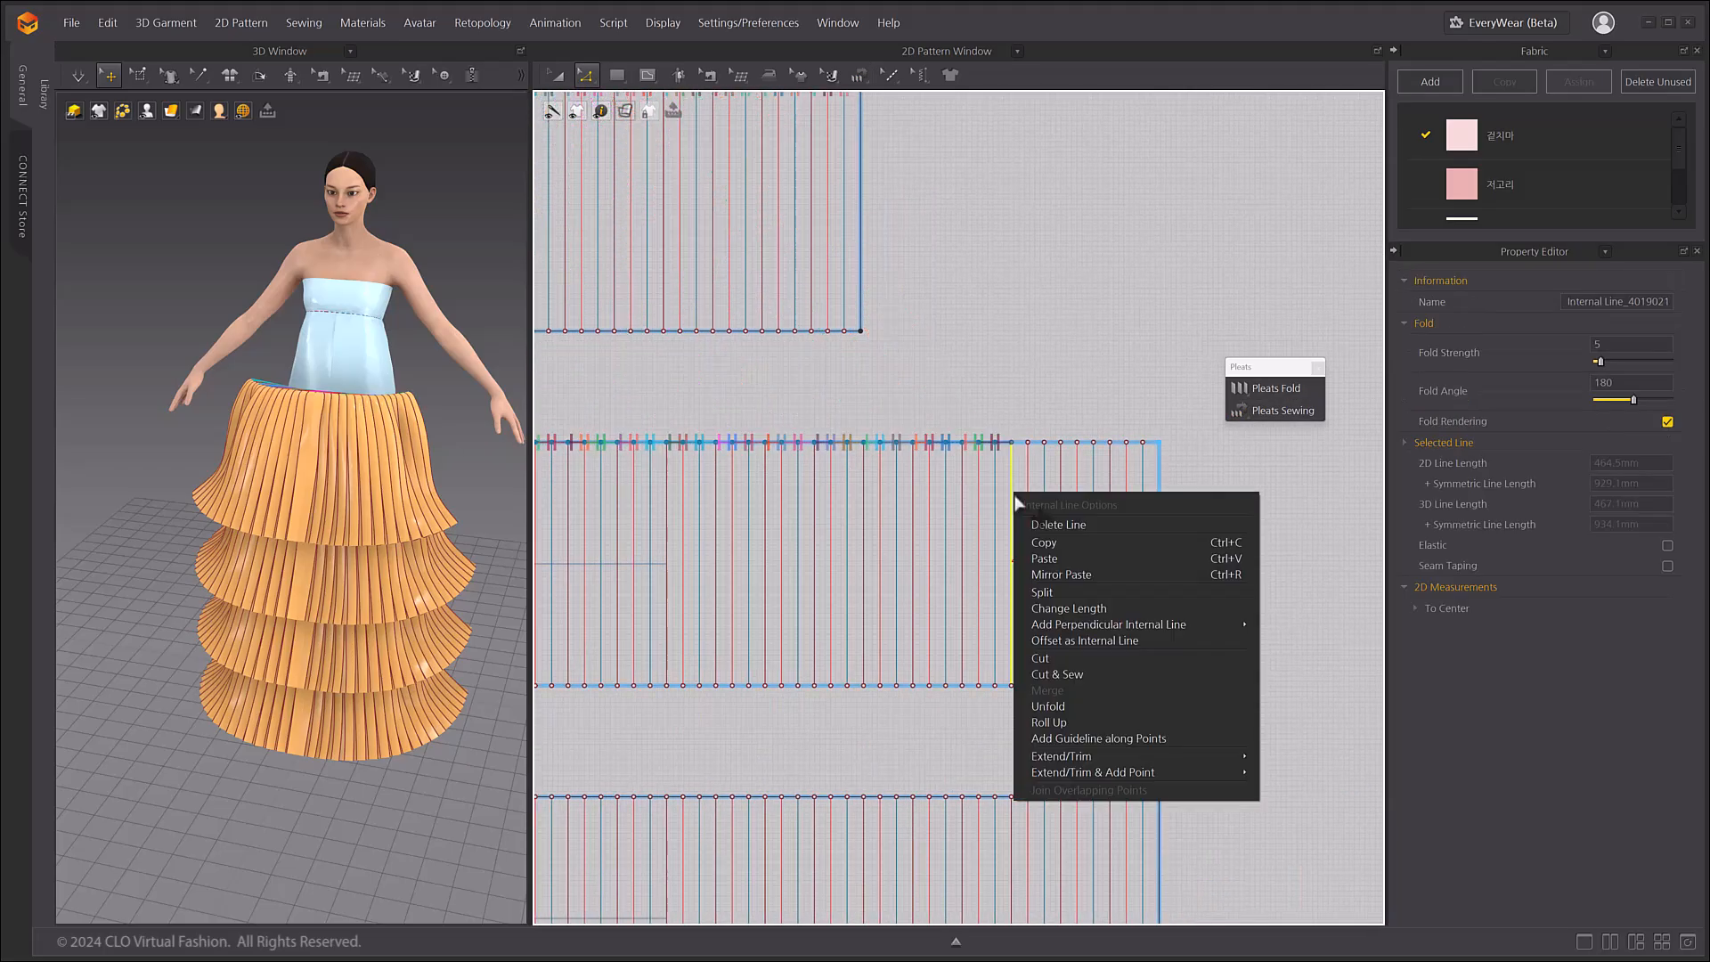
click(1062, 660)
- Delete the unsewn leftover pieces at both outer ends of the second ruffle tier
key(a)
click(1160, 472)
key(Delete)
scroll(950, 542, down, 3)
middle_drag(570, 664, 1288, 681)
click(638, 511)
key(Delete)
- Sew the third ruffle tier as pleats to the third internal line of the front lining, from the center outward
scroll(927, 622, down, 4)
middle_drag(1076, 641, 883, 642)
click(1250, 416)
click(838, 317)
click(893, 311)
middle_drag(1155, 710, 1164, 636)
scroll(1163, 633, up, 2)
click(744, 581)
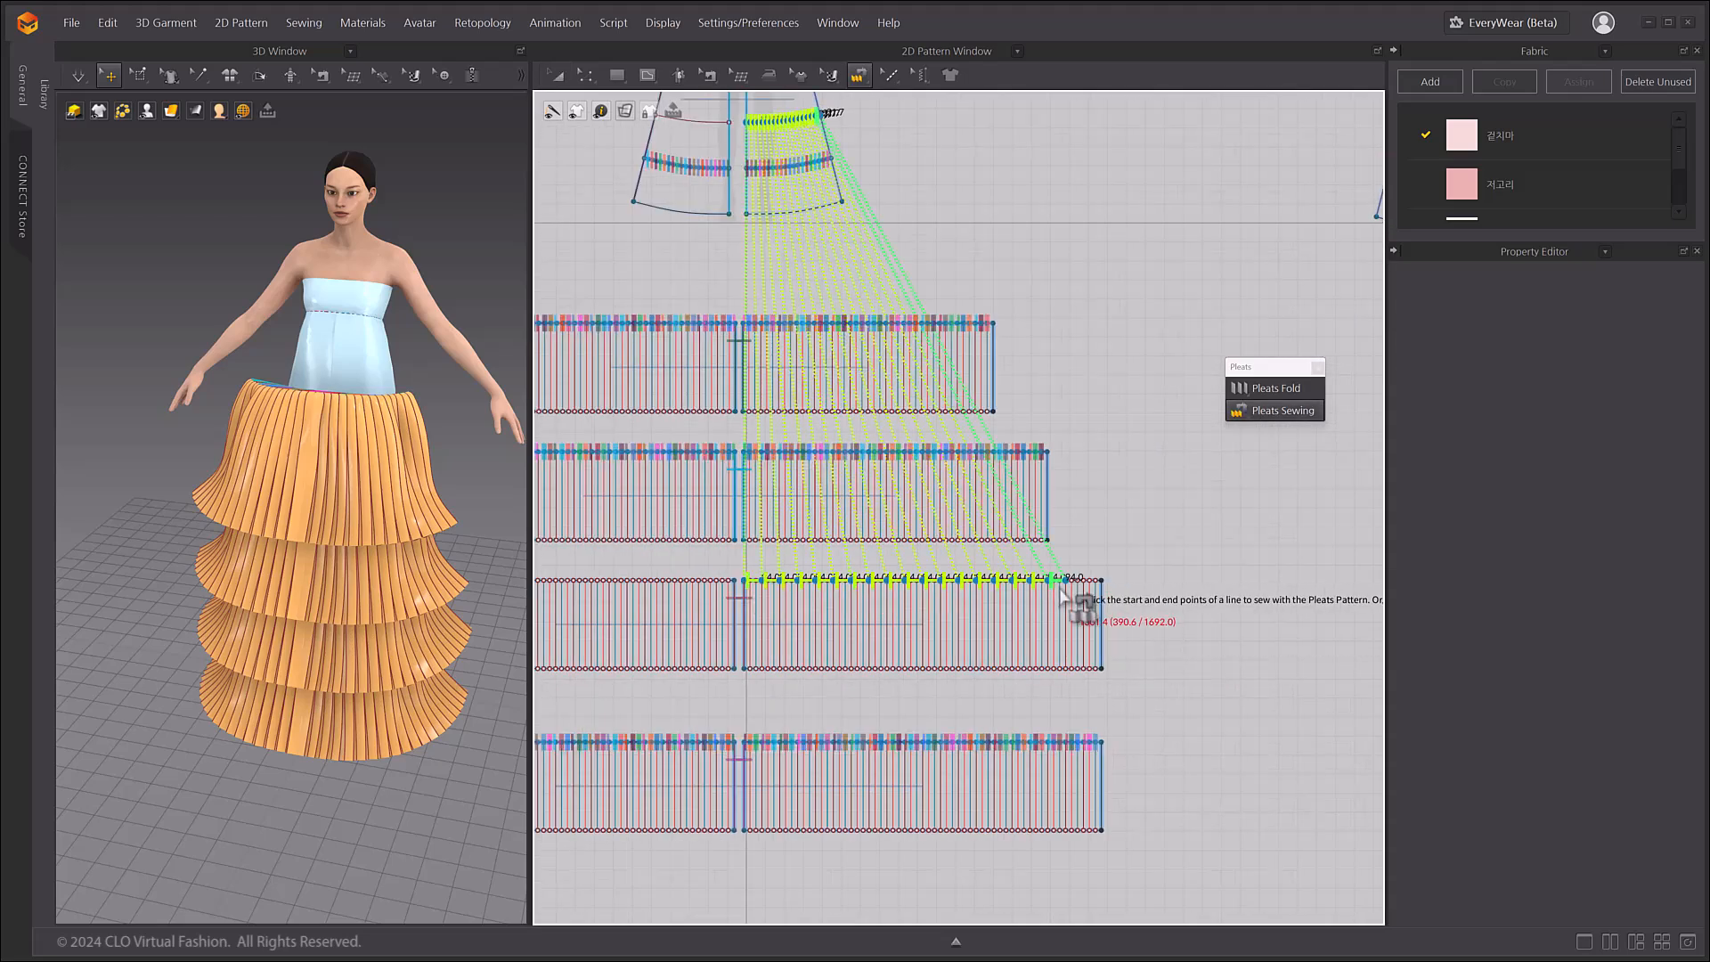
scroll(1058, 584, up, 3)
click(1080, 580)
- Cut the third tier's ruffle pattern along the fold line where its sewn pleats end
click(586, 76)
scroll(1155, 663, up, 3)
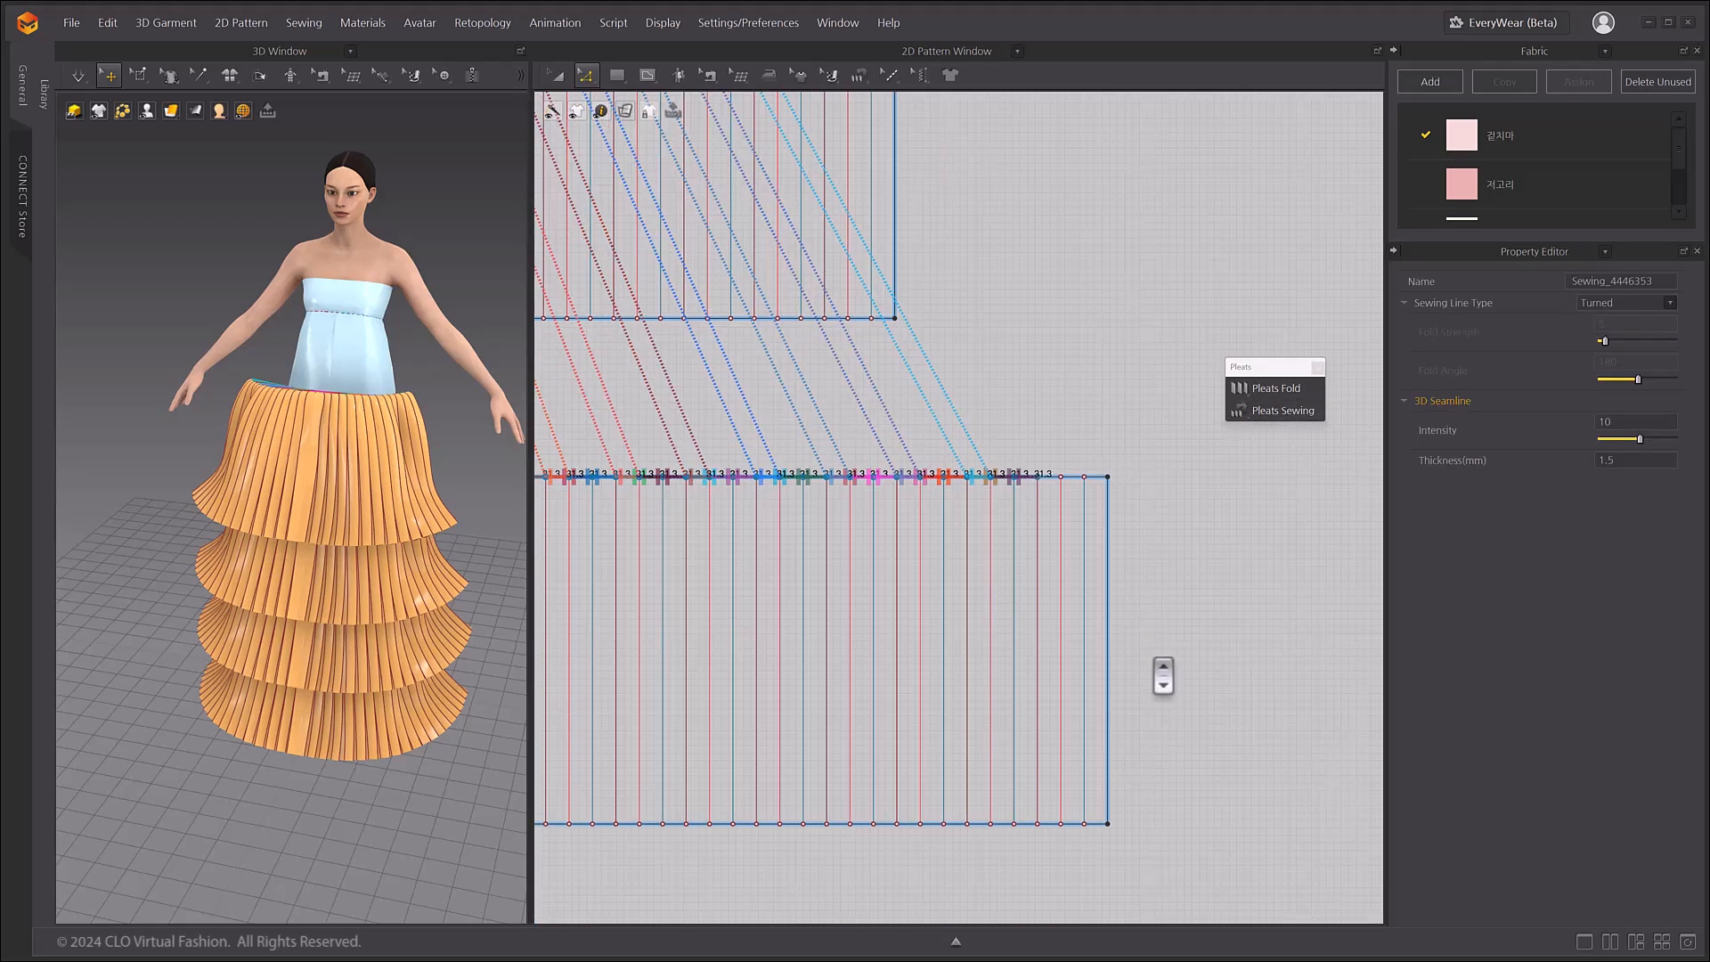
right_click(1039, 527)
click(1088, 693)
- Delete the unsewn leftover pieces at both outer ends of the third ruffle tier
click(556, 75)
click(1124, 511)
key(Delete)
scroll(1128, 517, down, 5)
middle_drag(905, 645, 1303, 626)
scroll(798, 535, up, 4)
click(801, 537)
key(Delete)
- Simulate the garment in 3D until the sewn ruffle tiers attach to the front lining, then stop the simulation
scroll(805, 538, down, 3)
middle_drag(1165, 567, 939, 639)
scroll(1296, 674, down, 3)
middle_drag(1295, 674, 1007, 679)
right_drag(249, 387, 362, 394)
scroll(392, 435, up, 2)
drag(530, 353, 668, 347)
right_drag(565, 351, 555, 398)
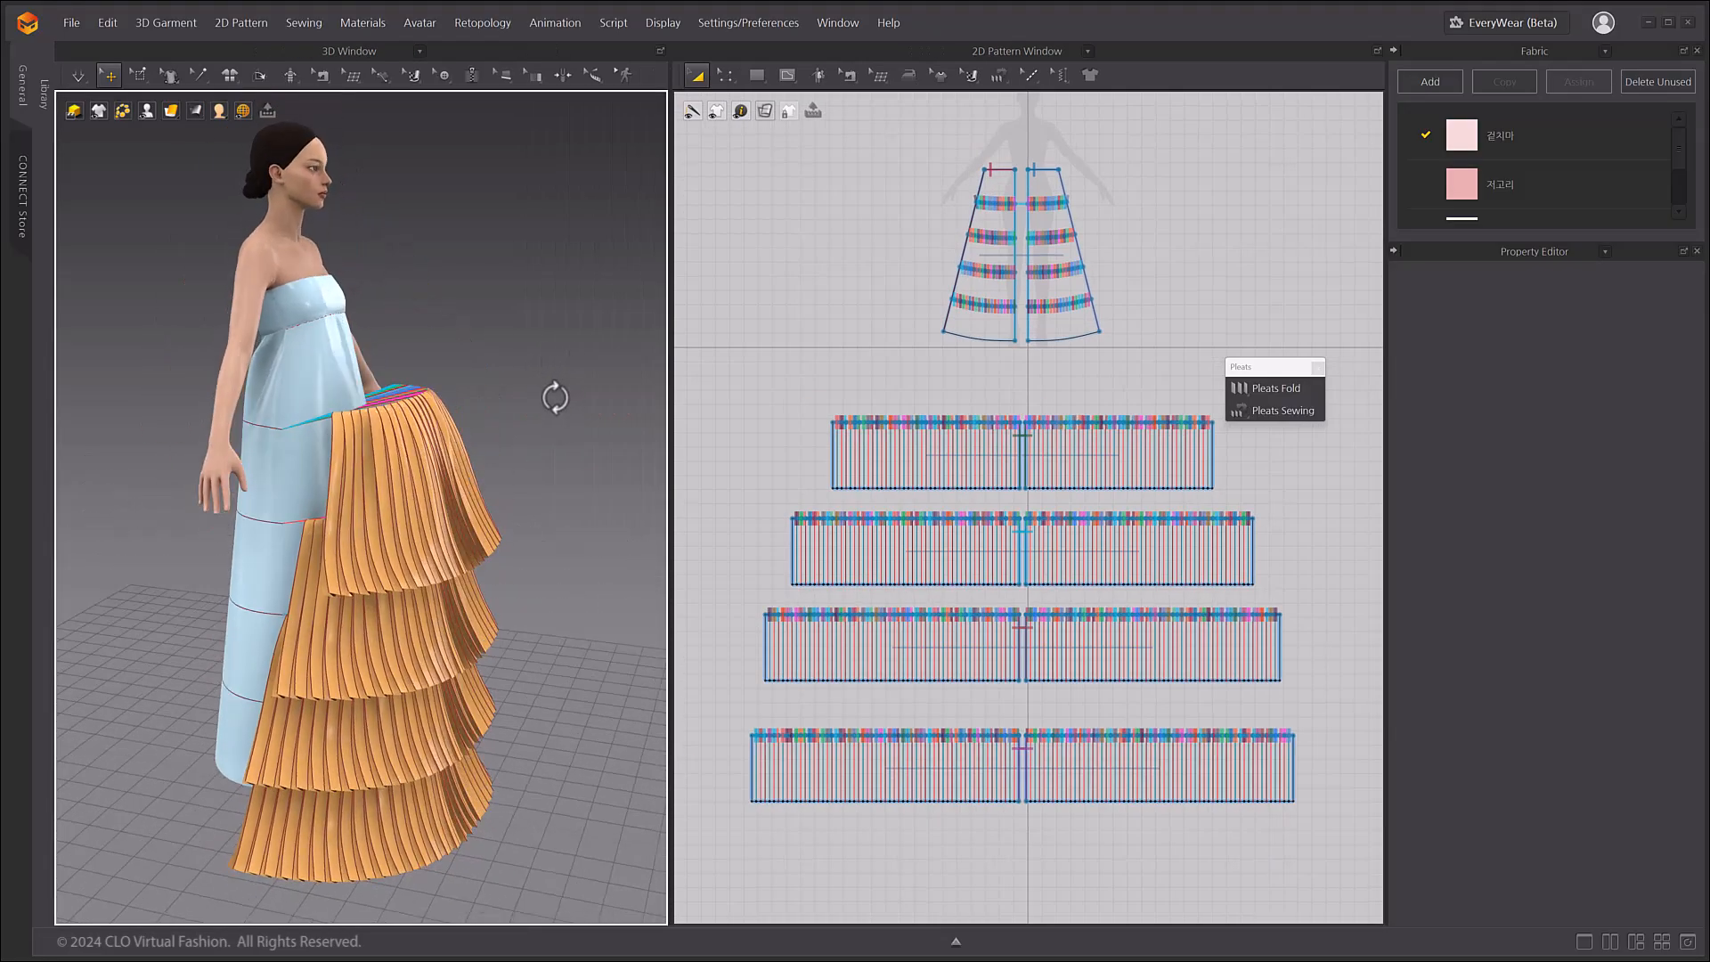
key(space)
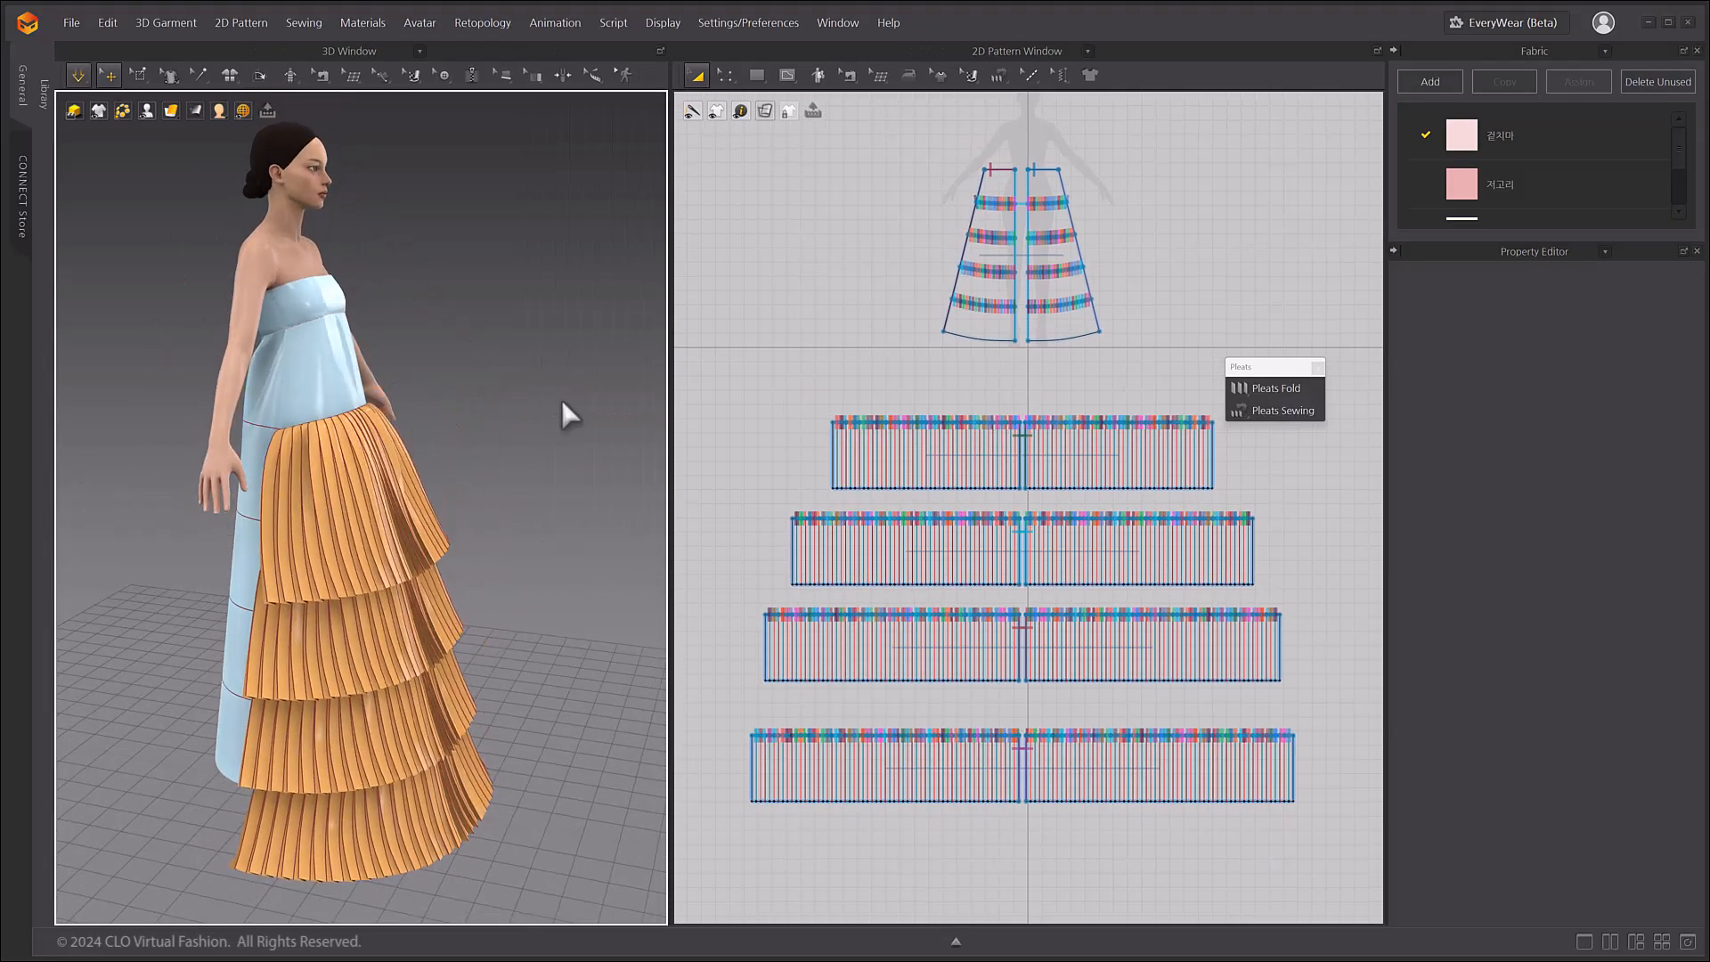
key(space)
- Select all hem points of the top ruffle tier and lower them in small increments to lengthen the tier
right_drag(562, 402, 546, 355)
click(726, 75)
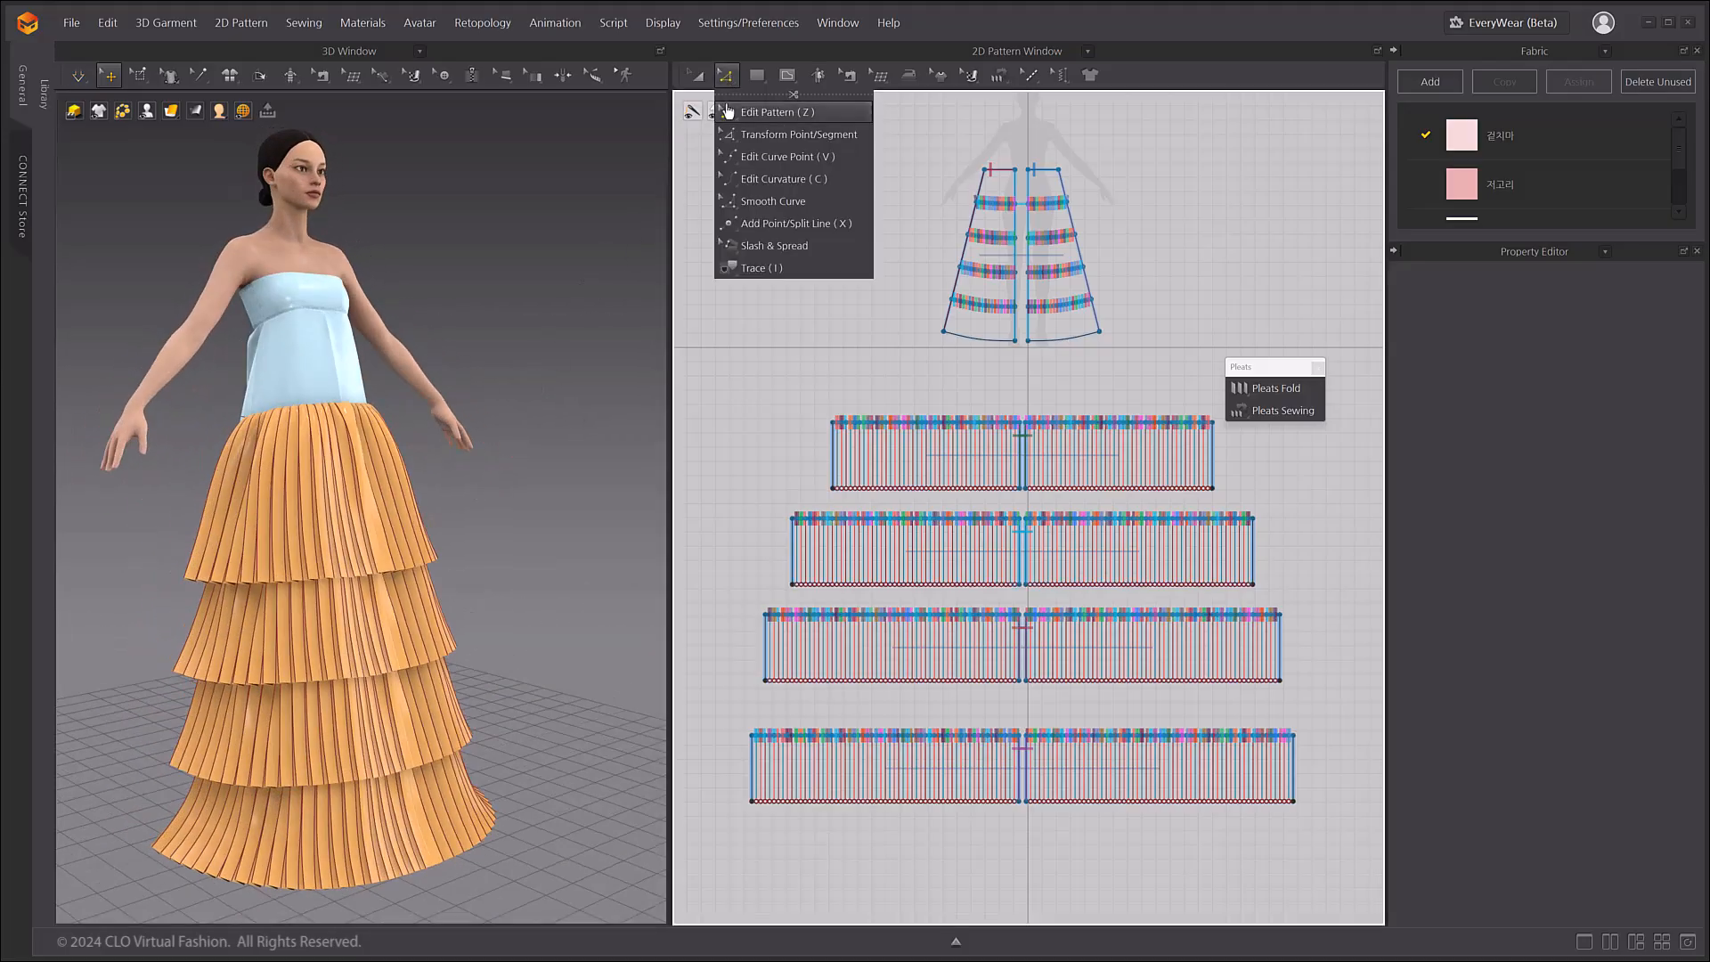
drag(799, 469, 1022, 506)
scroll(855, 470, up, 7)
key(Down)
key(Down)
key(Down)
key(Down)
key(Down)
key(Down)
key(Down)
key(Down)
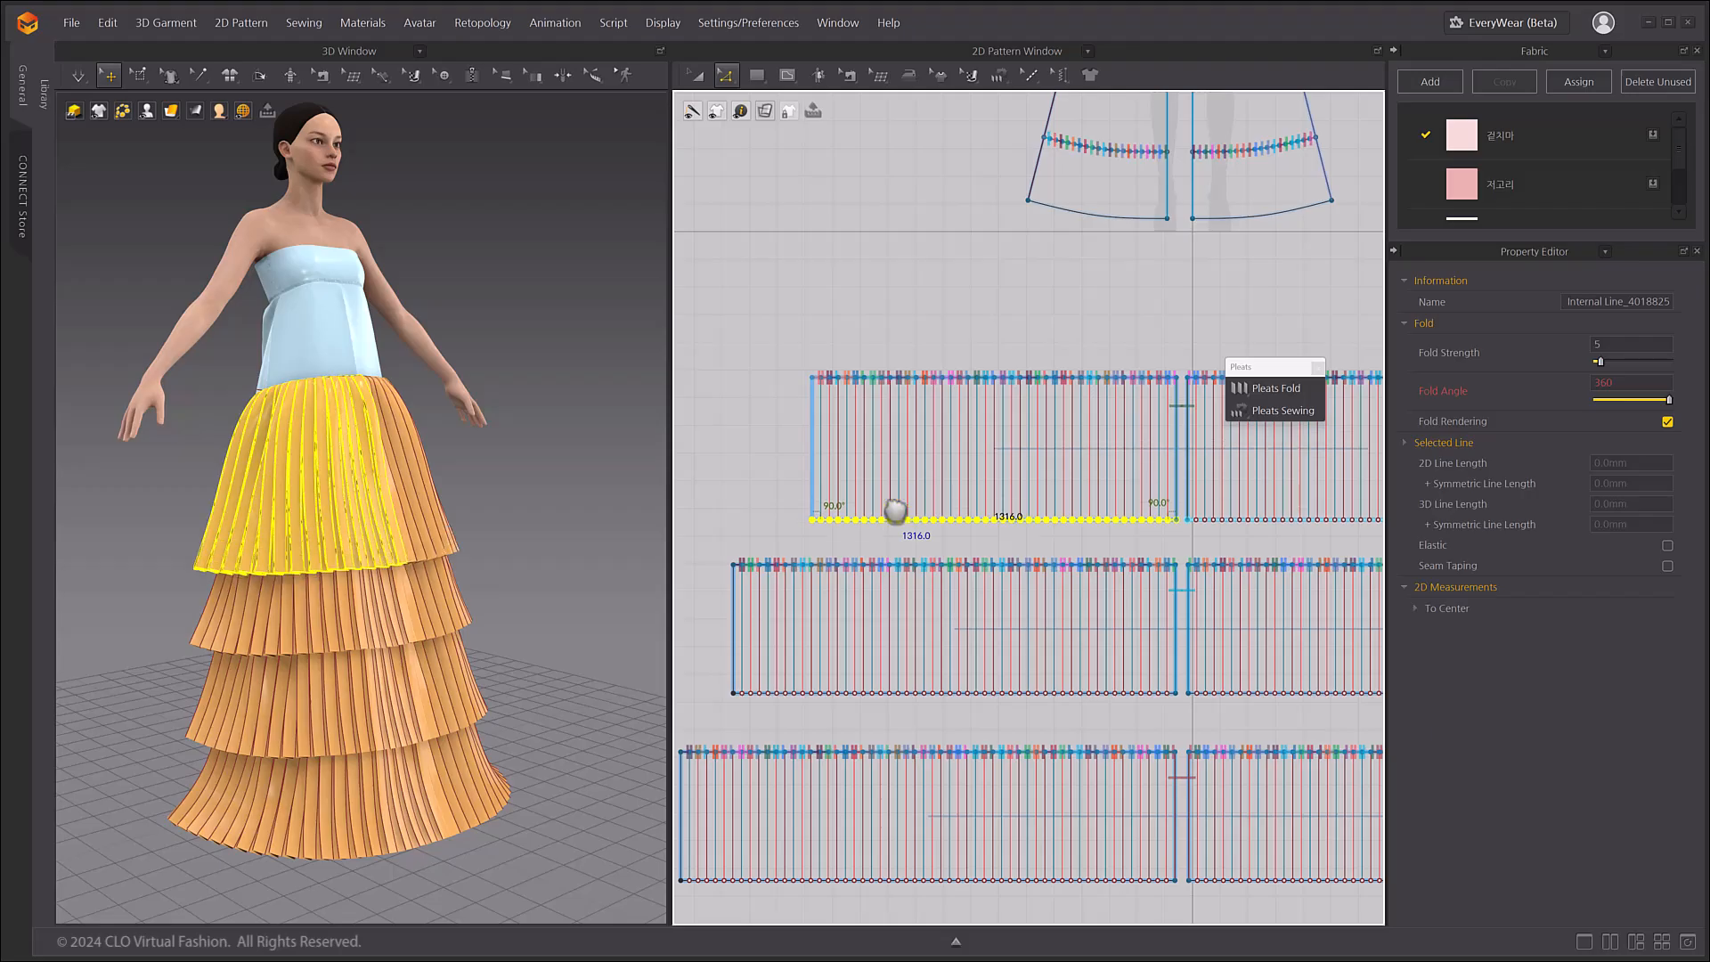
- Lengthen the second and third ruffle tiers by lowering their hem points in small increments
drag(710, 666, 1179, 715)
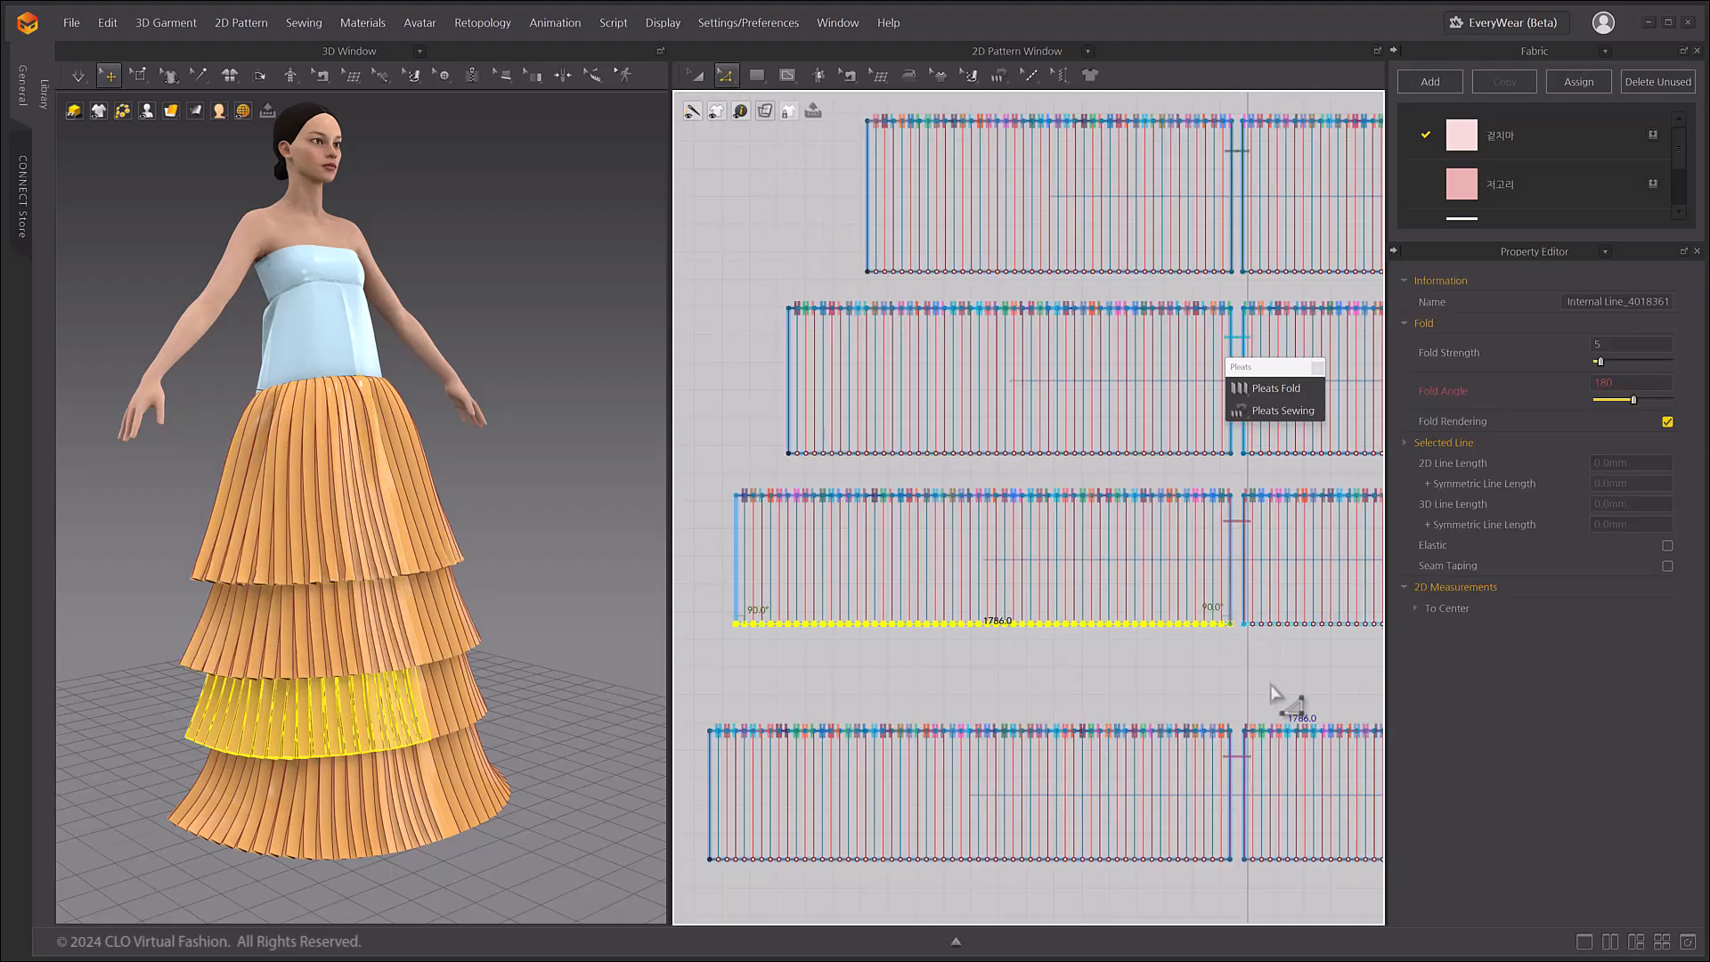
key(Down)
key(Down)
key(Down)
key(Down)
key(Down)
key(Down)
key(Down)
key(Down)
- Raise the hem points of the bottom ruffle tier to shorten the tier to about 404.5 mm
click(809, 691)
right_drag(347, 685, 532, 711)
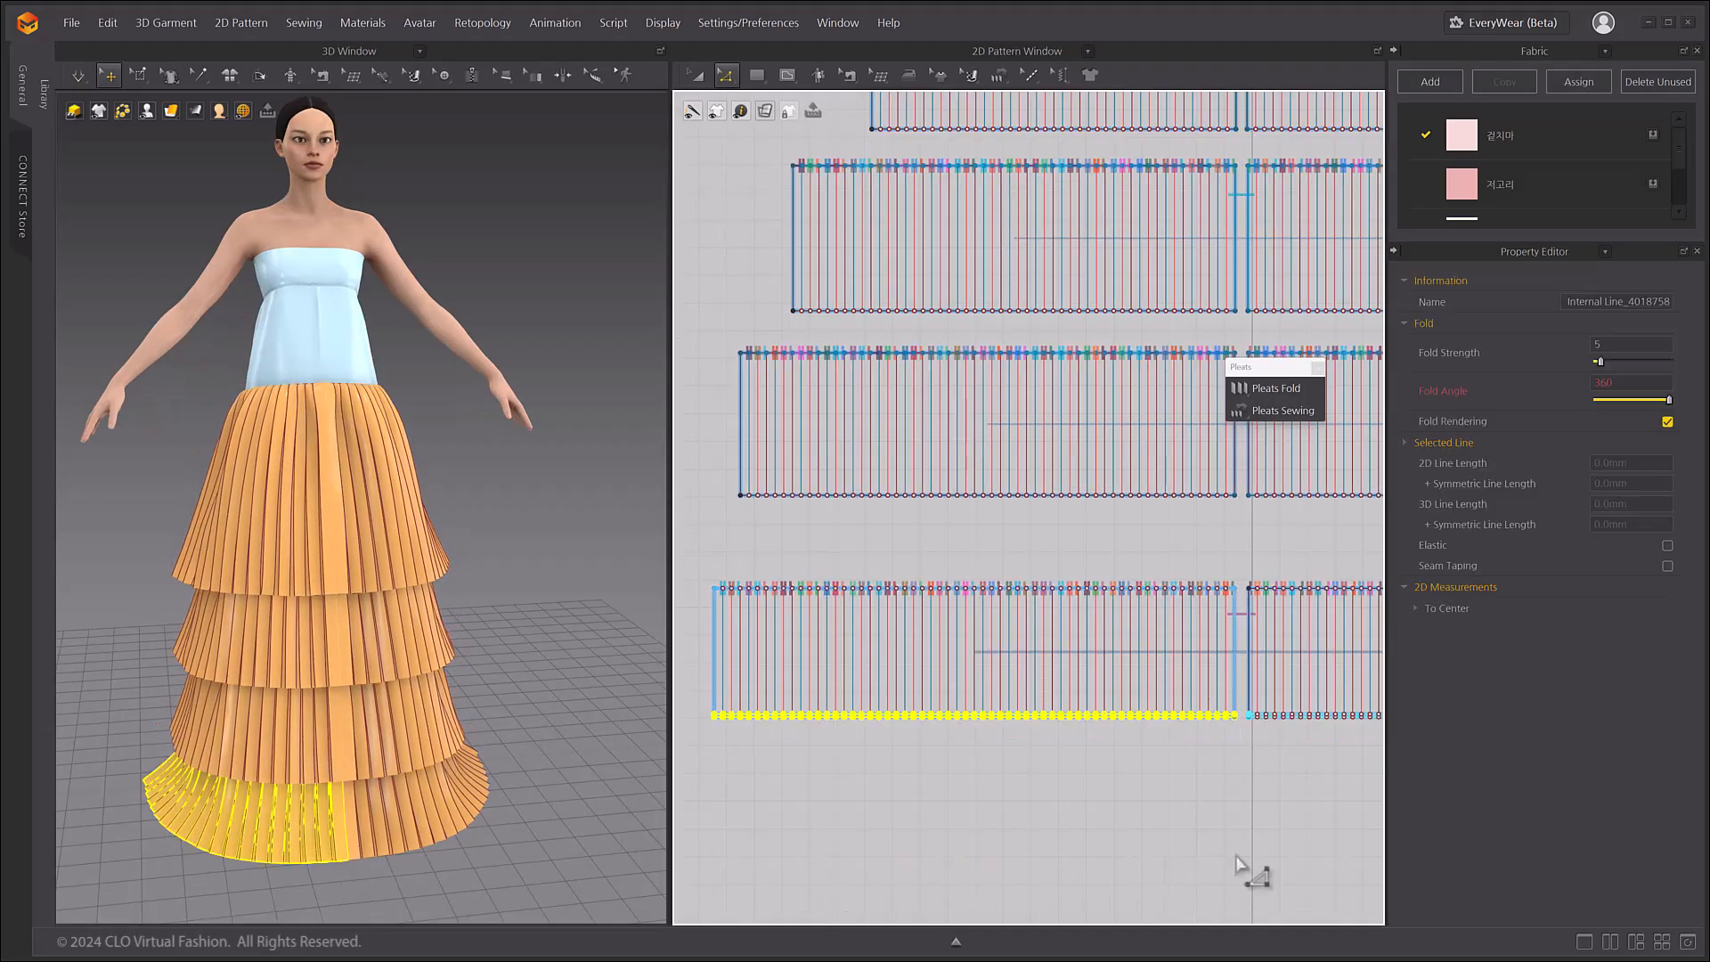
click(1240, 863)
click(1164, 494)
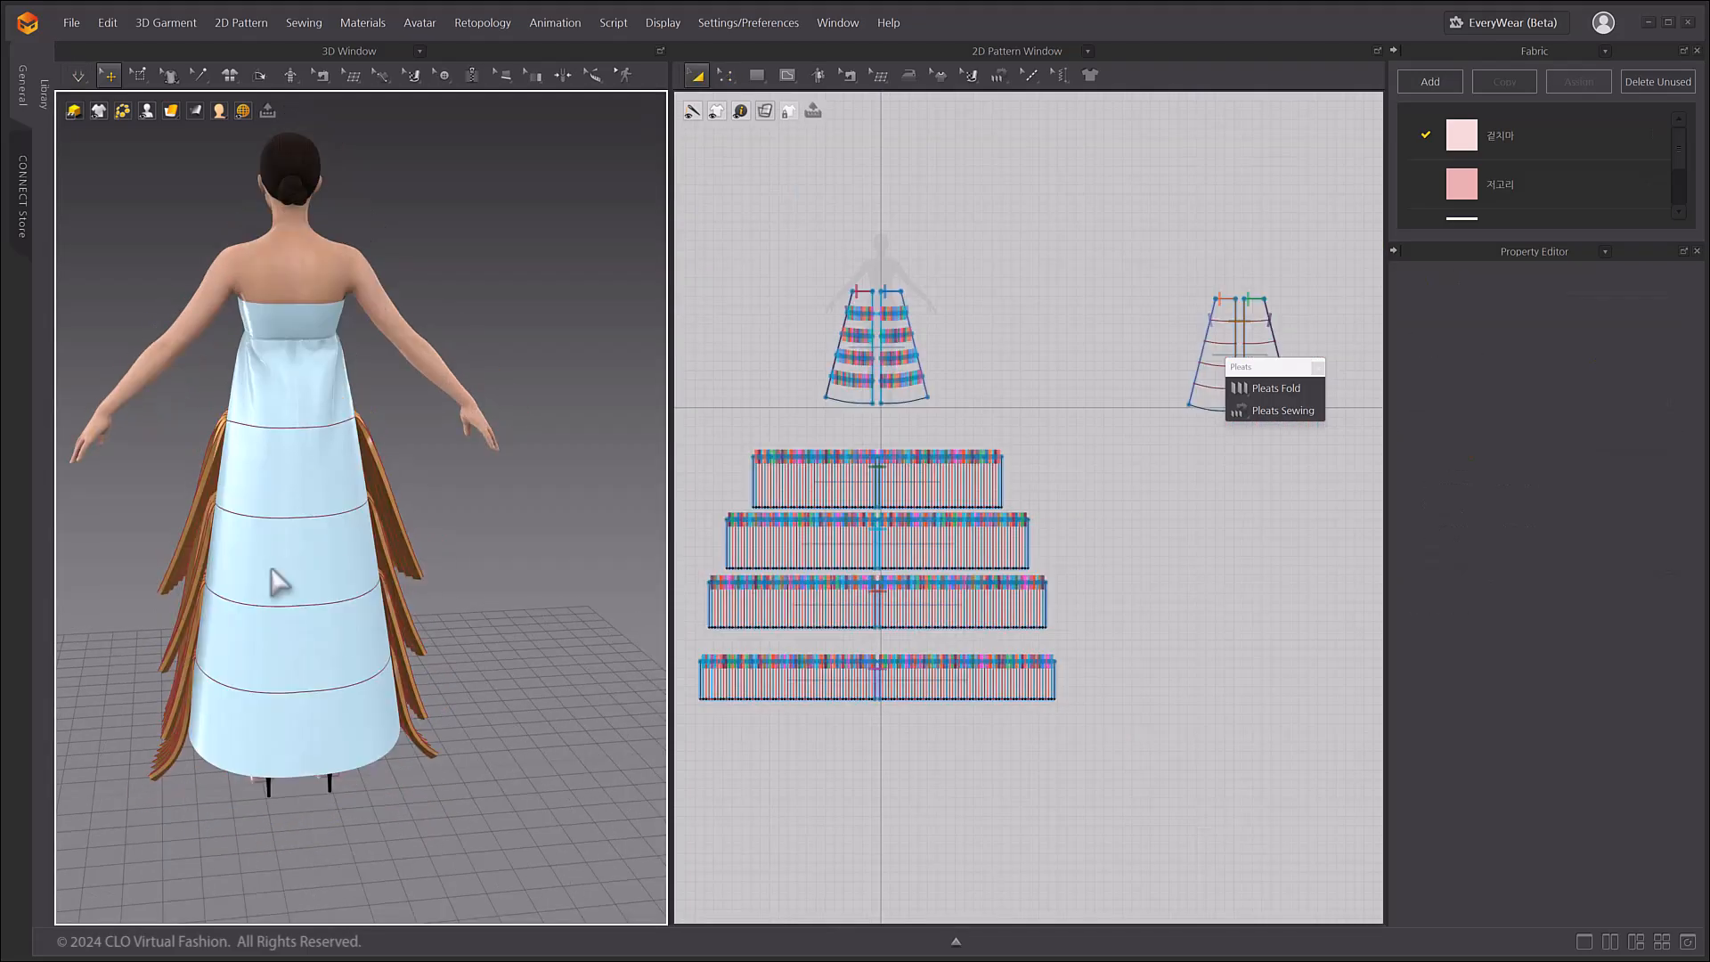
- Delete the two back lining panels
click(695, 135)
drag(981, 342, 1221, 588)
key(Delete)
- Duplicate the front lining panels together with all ruffle tiers, pasting them beside the originals at about 4409 mm
middle_drag(1052, 652, 1173, 616)
drag(1076, 823, 746, 374)
middle_drag(1074, 575, 932, 576)
key(ctrl+c)
key(ctrl+v)
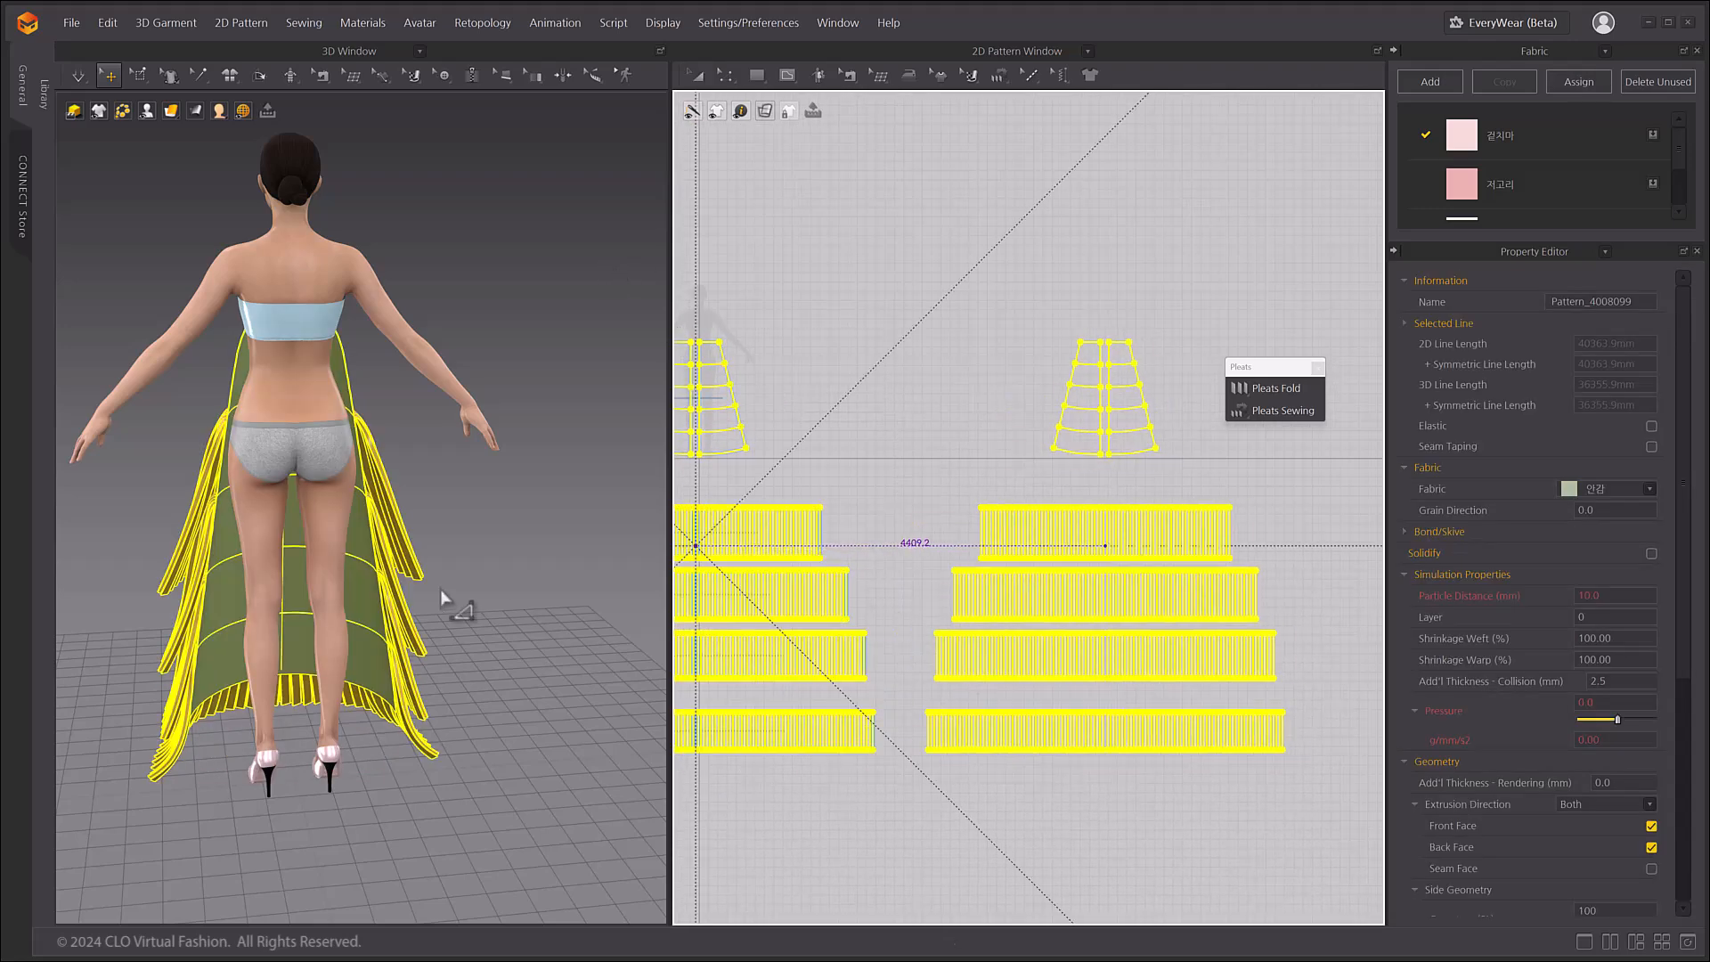
click(440, 589)
- Position the copied lining and ruffle set against the avatar's back in 3D, with the pleats facing outward
scroll(440, 589, down, 5)
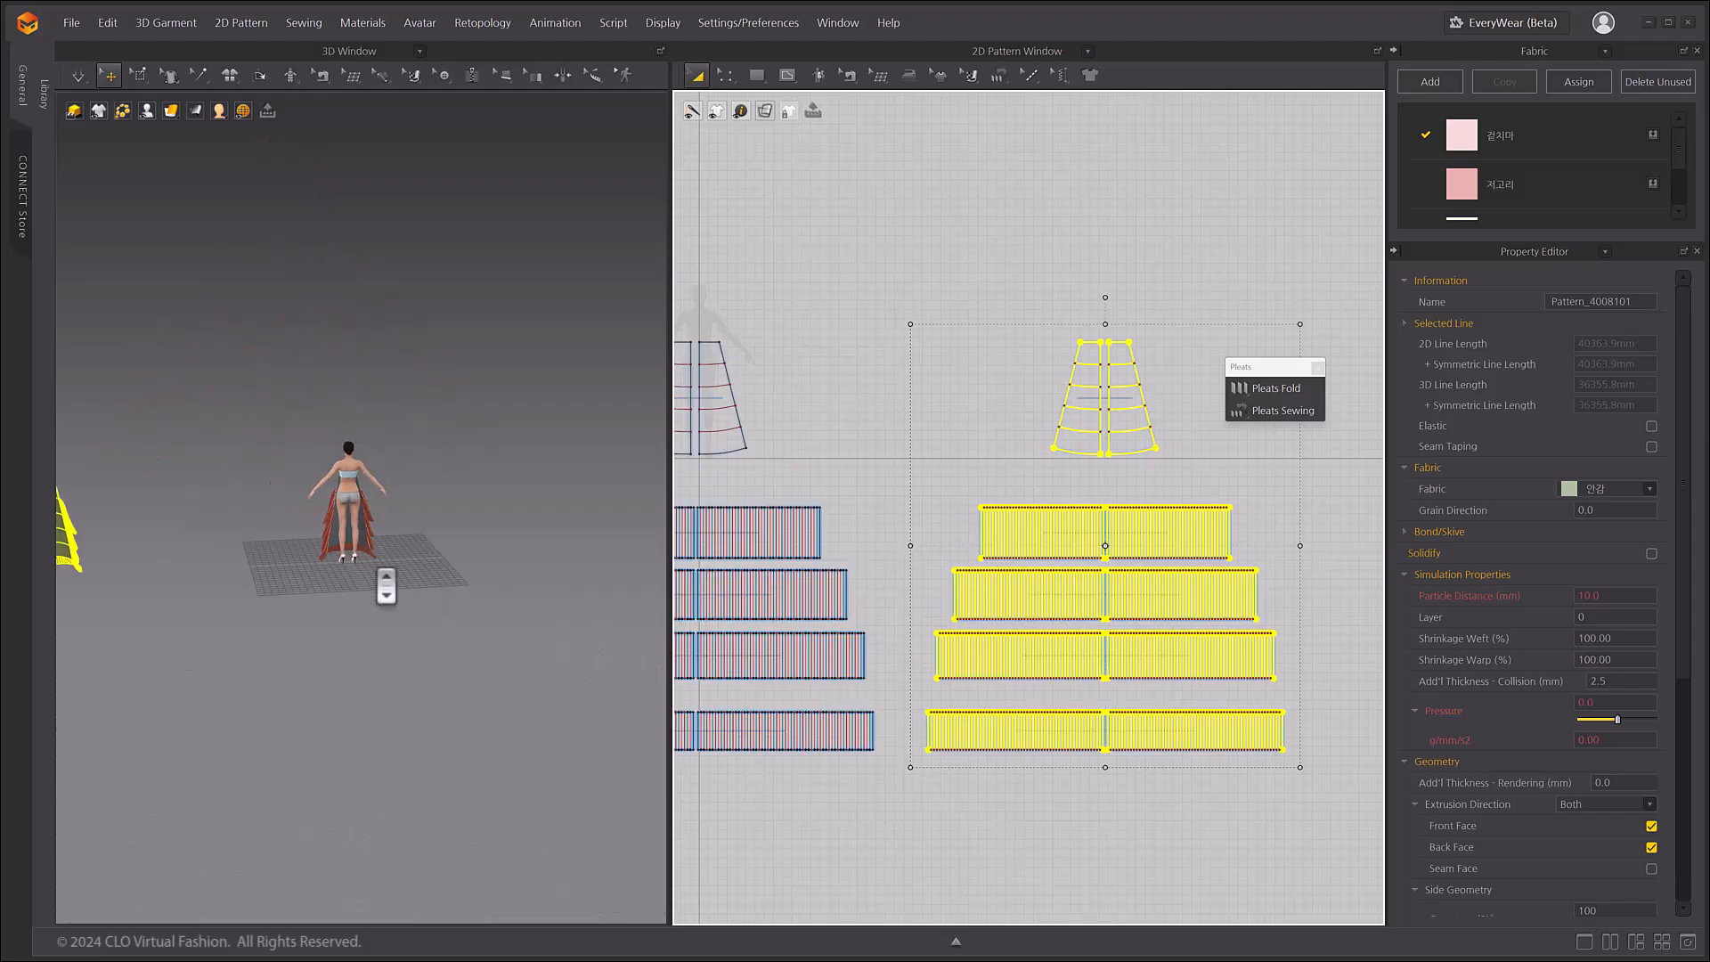
drag(121, 538, 295, 516)
drag(173, 530, 501, 524)
scroll(512, 533, up, 5)
middle_drag(525, 536, 241, 605)
right_drag(351, 556, 466, 638)
drag(483, 643, 469, 649)
right_drag(539, 632, 421, 631)
drag(423, 636, 462, 638)
right_drag(464, 634, 499, 588)
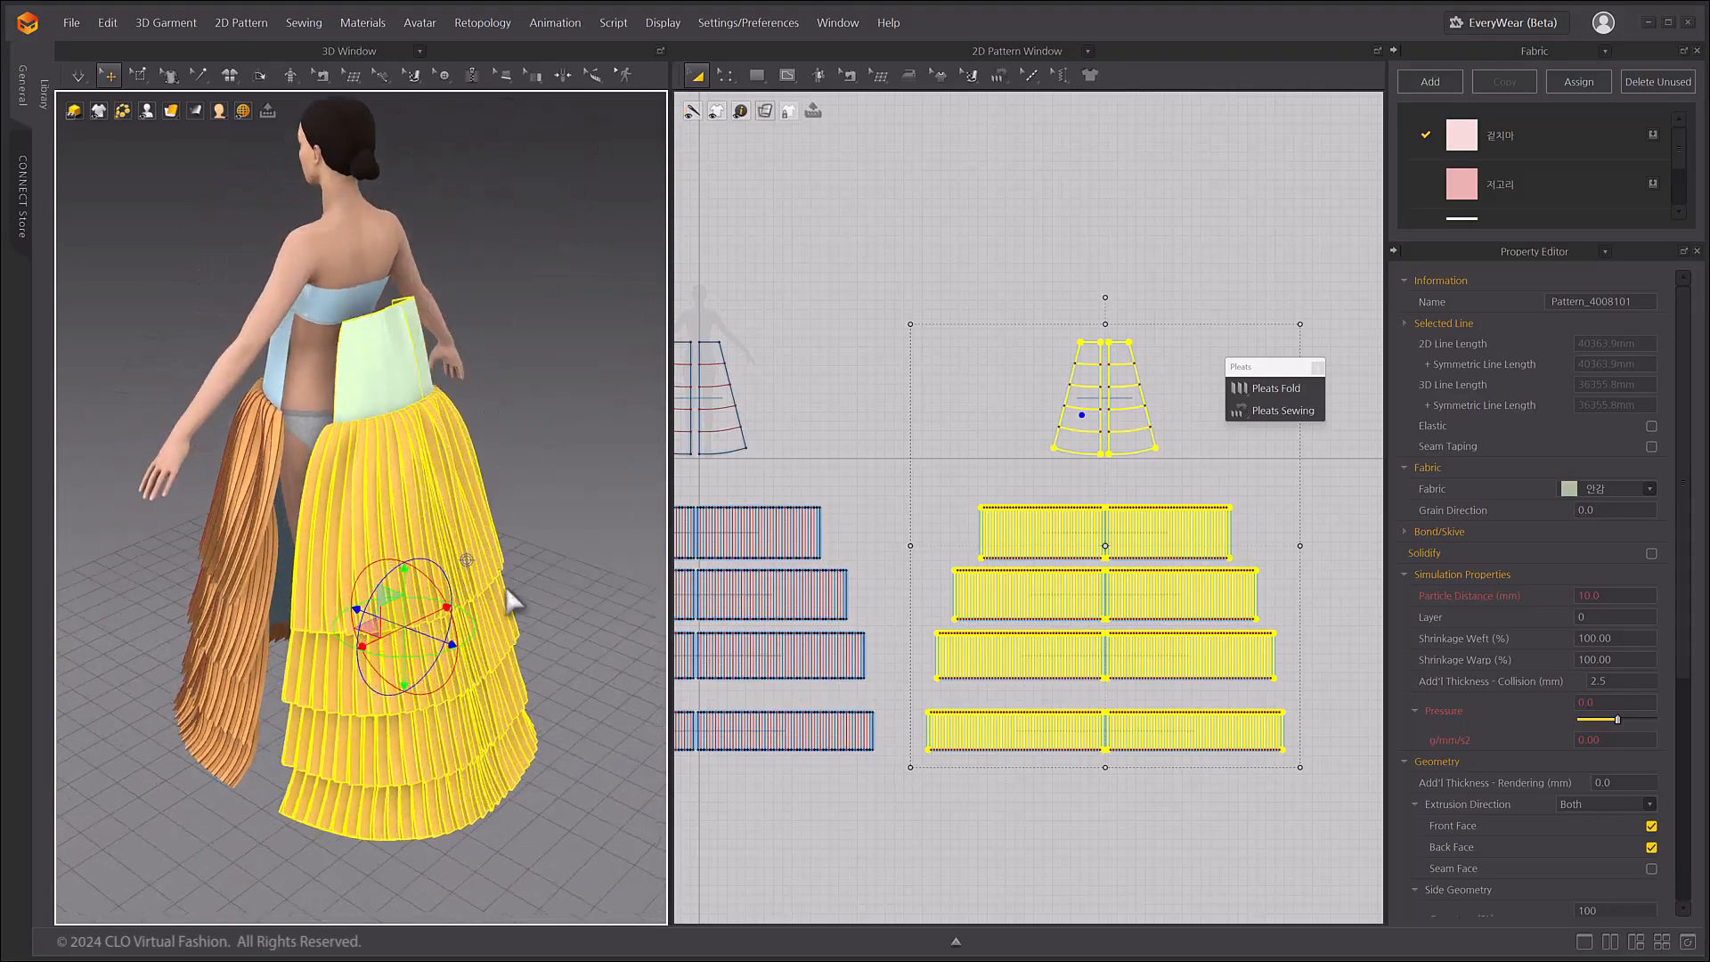
- Unfreeze the two copied back lining panels
click(539, 499)
click(390, 363)
right_drag(580, 336, 504, 333)
shift+click(469, 357)
right_click(468, 357)
click(520, 115)
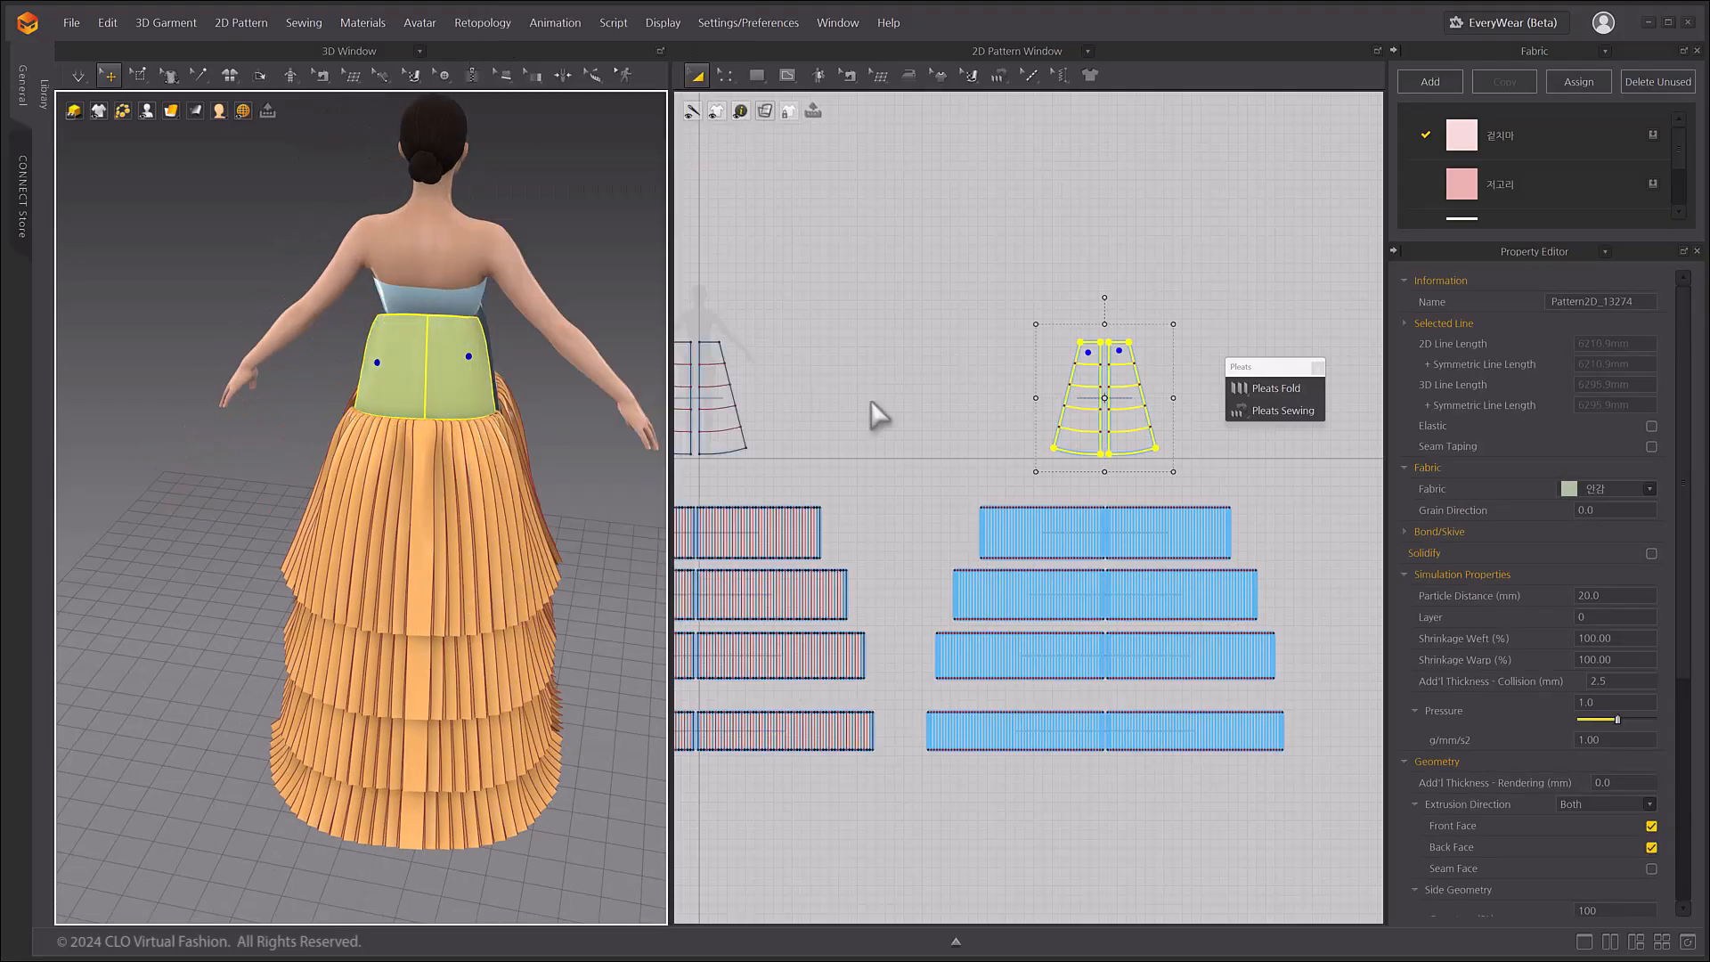
- Sew the side seam between the front and back lining panels with Segment Sewing
click(821, 400)
click(847, 74)
click(883, 137)
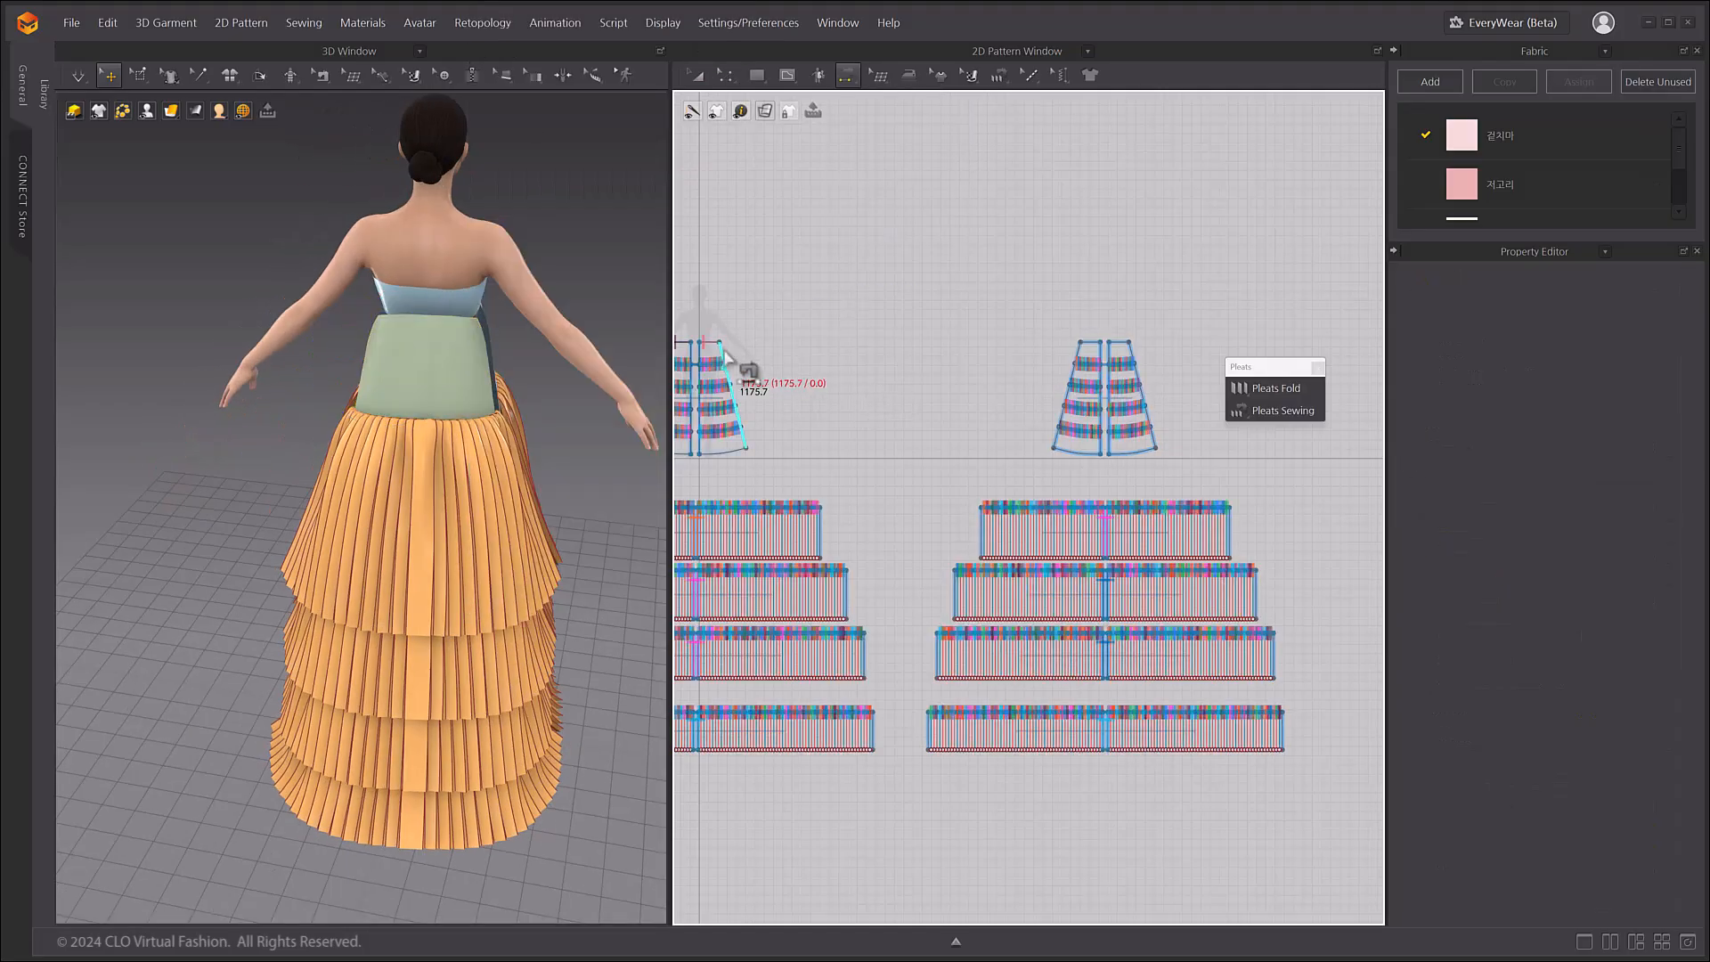
click(1078, 349)
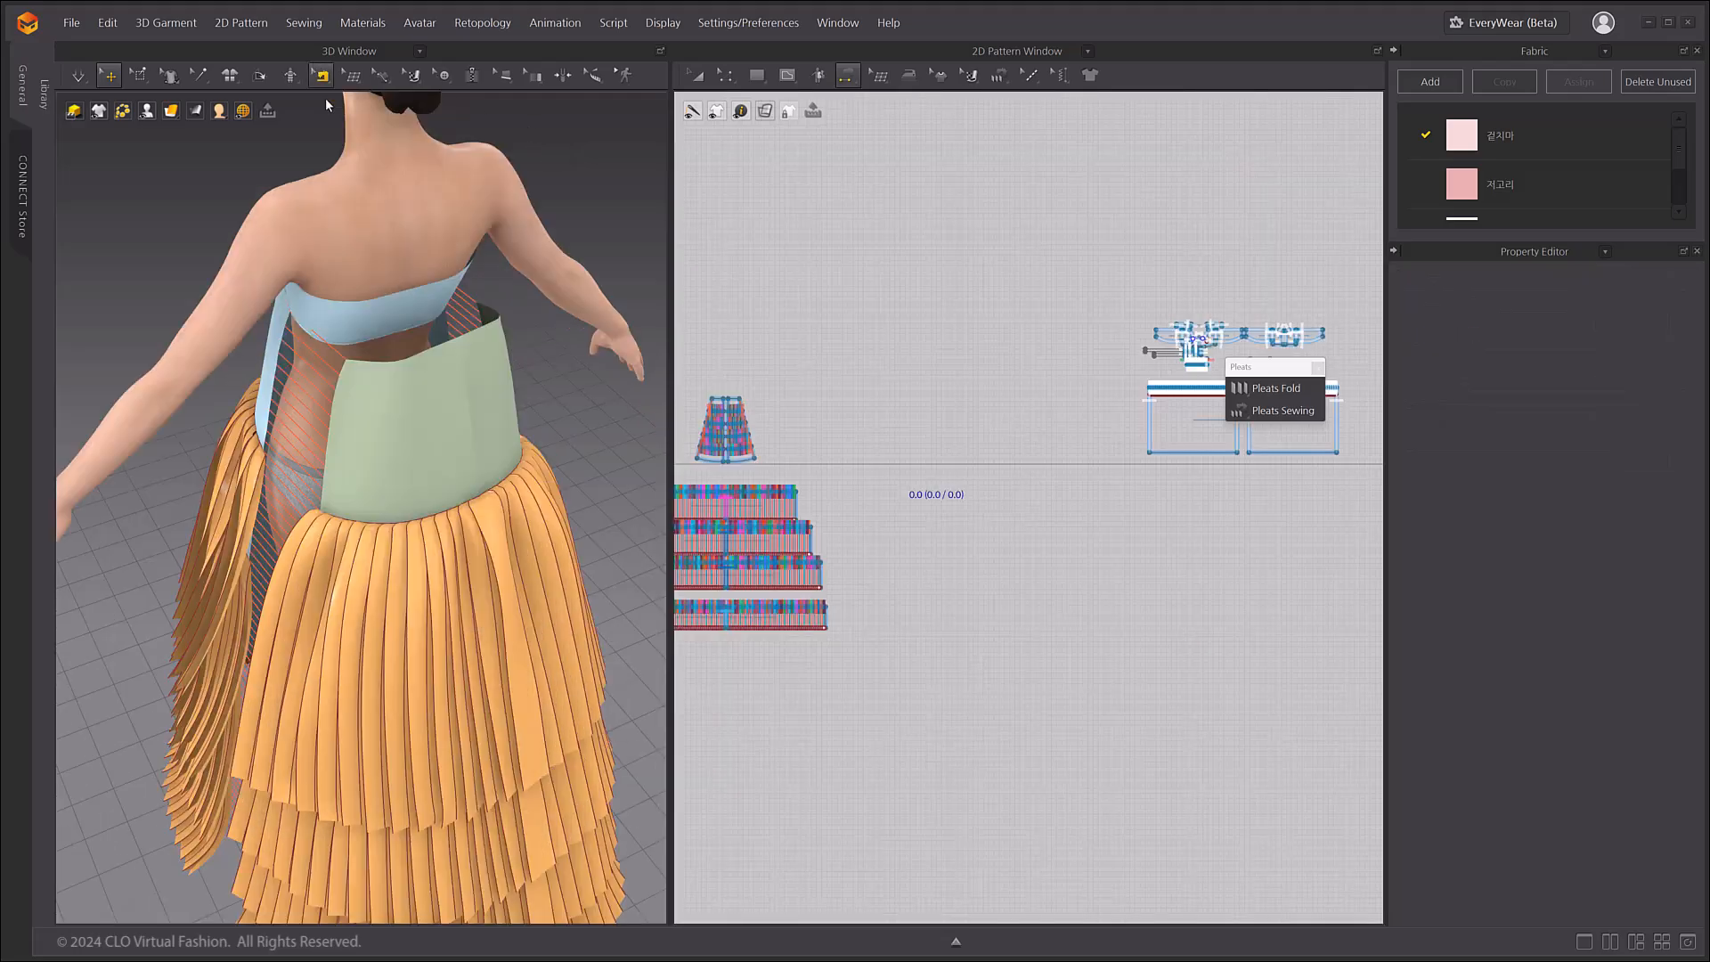
- Sew the back bodice's lower edge to the top edges of both back lining panels in 3D with 1:N segment sewing
click(322, 82)
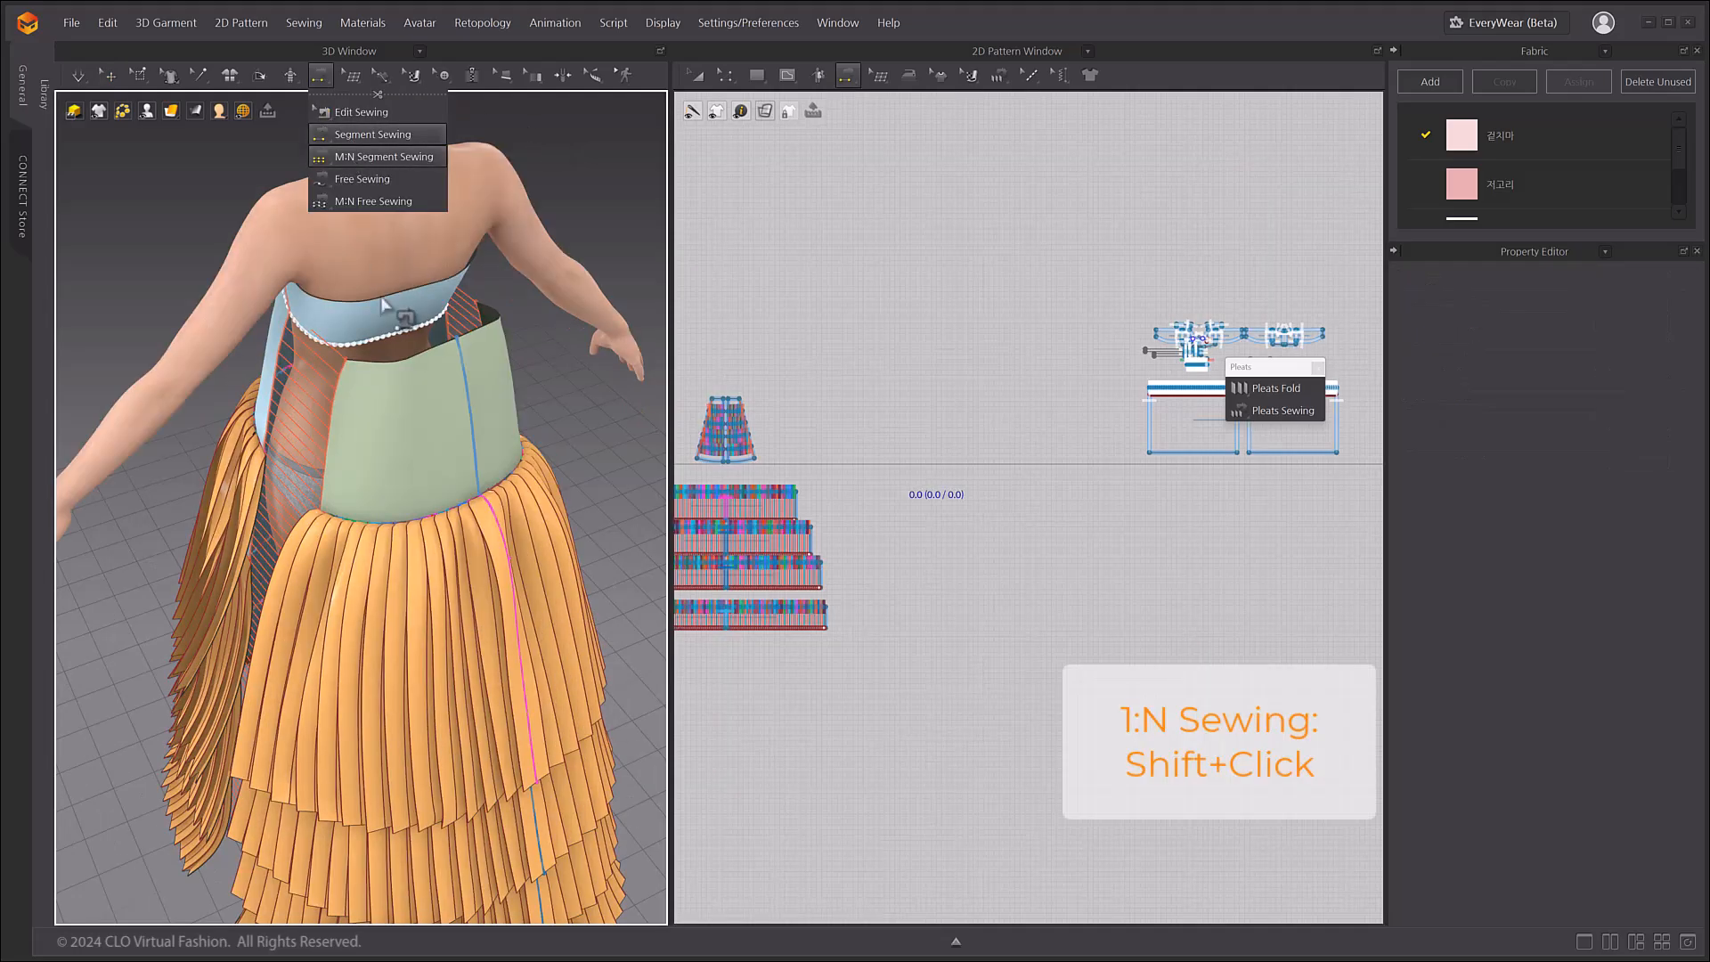
click(352, 134)
click(374, 372)
shift+click(374, 366)
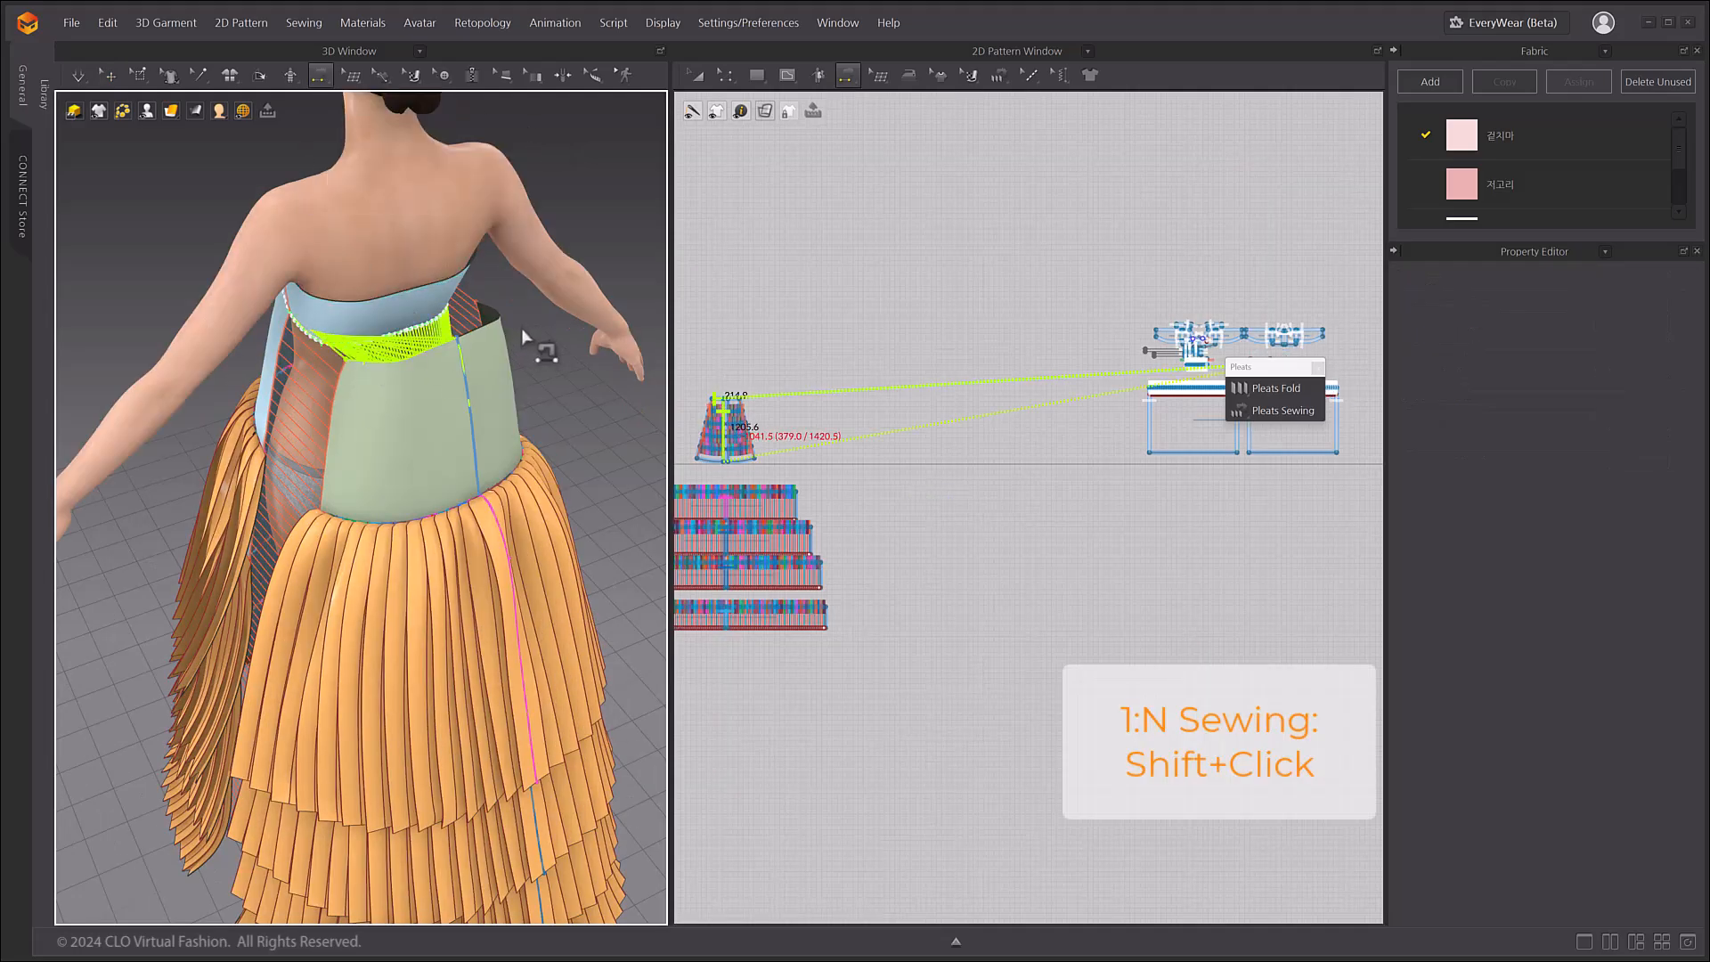
shift+click(481, 334)
right_drag(533, 403, 524, 359)
click(109, 76)
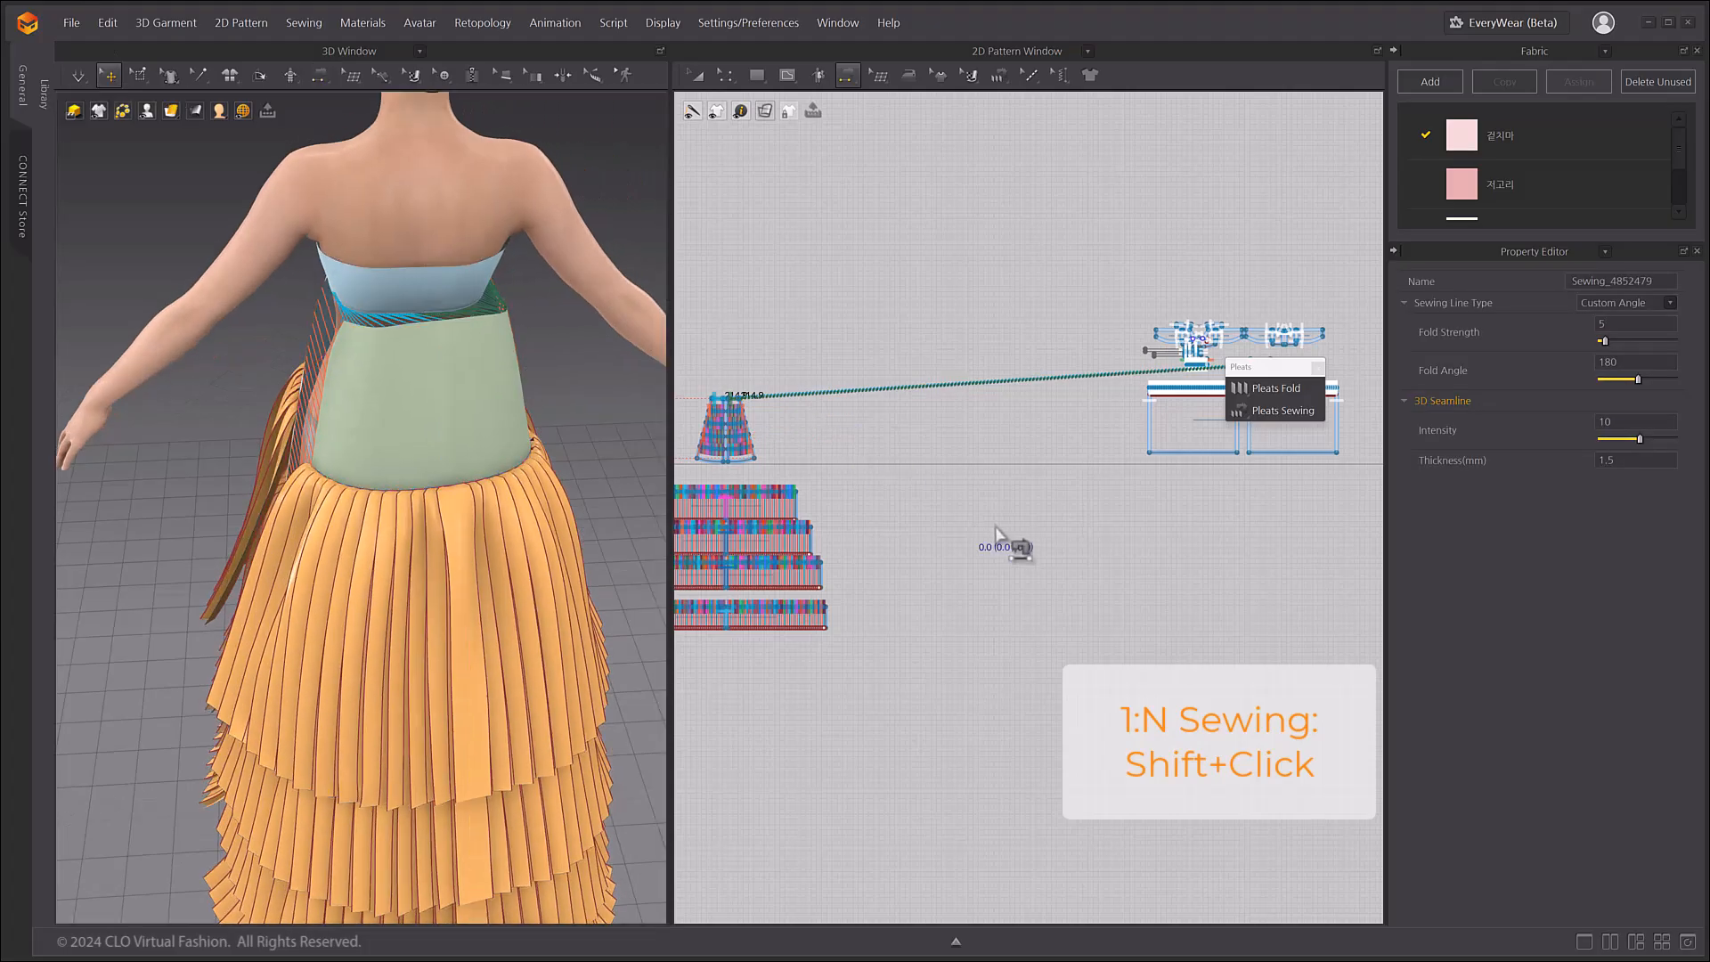
- Sew the side edges of each front ruffle tier to the matching back tier, all four tiers
scroll(1007, 446, up, 5)
click(1076, 343)
click(849, 445)
click(1032, 446)
click(899, 546)
click(998, 543)
click(891, 677)
click(984, 677)
scroll(954, 382, down, 4)
key(a)
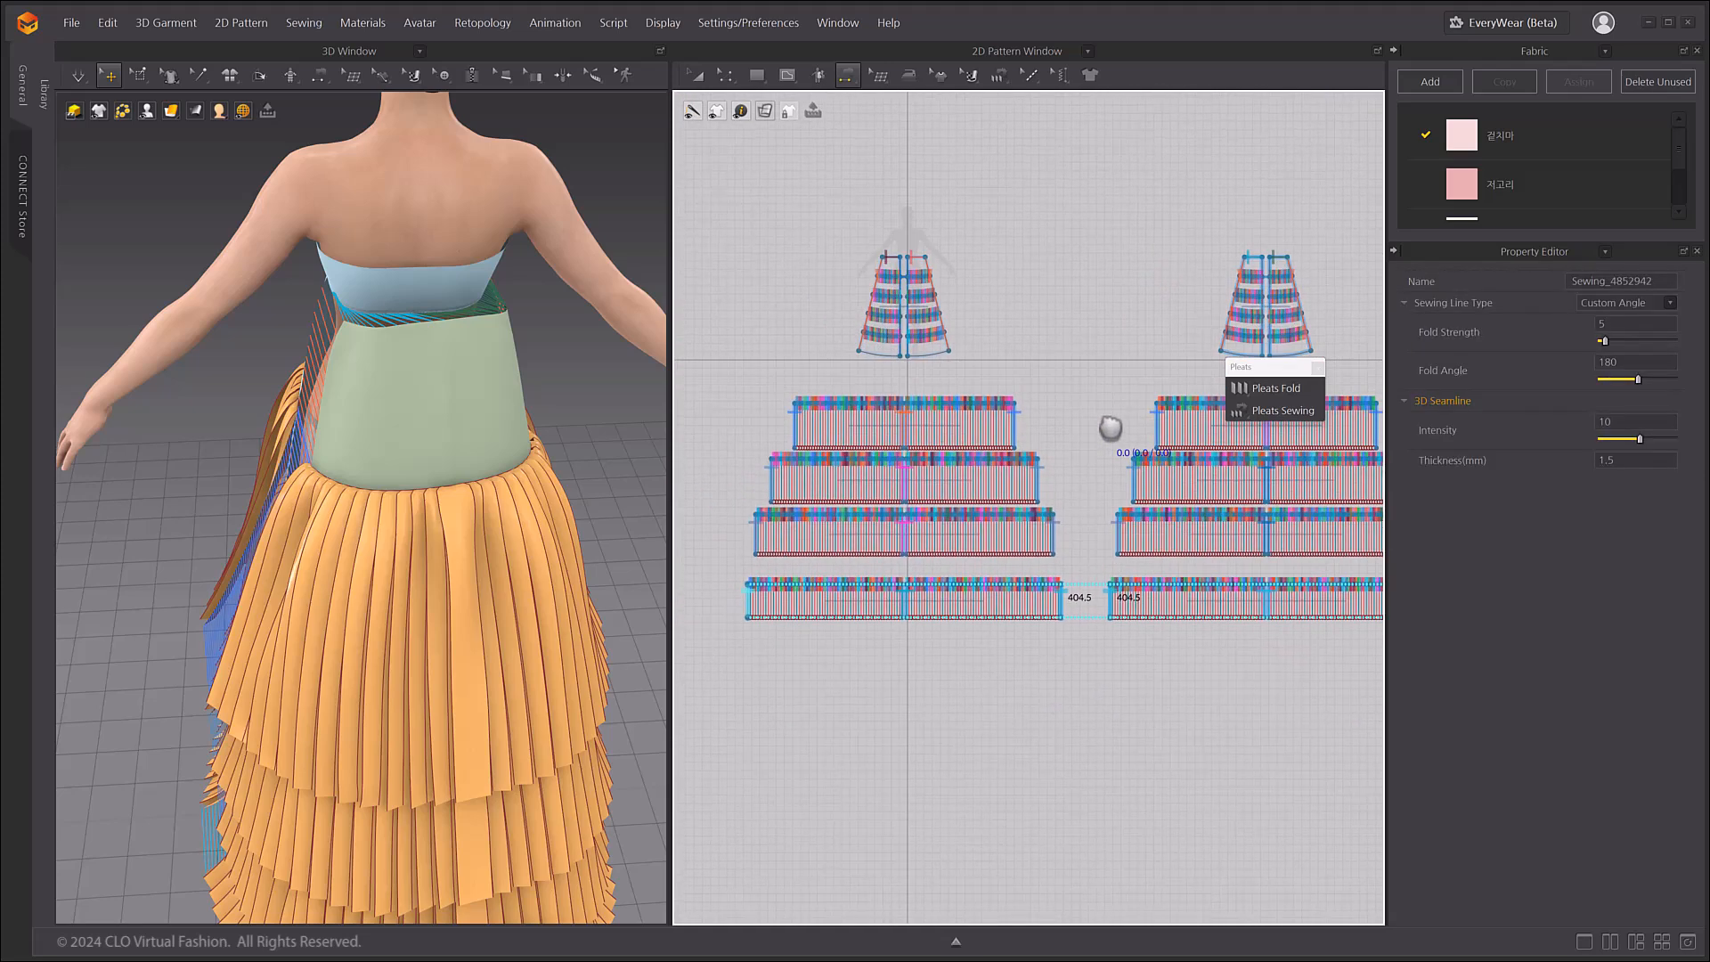
- Simulate the joined front and back skirt in Normal (Default) mode
key(space)
click(78, 75)
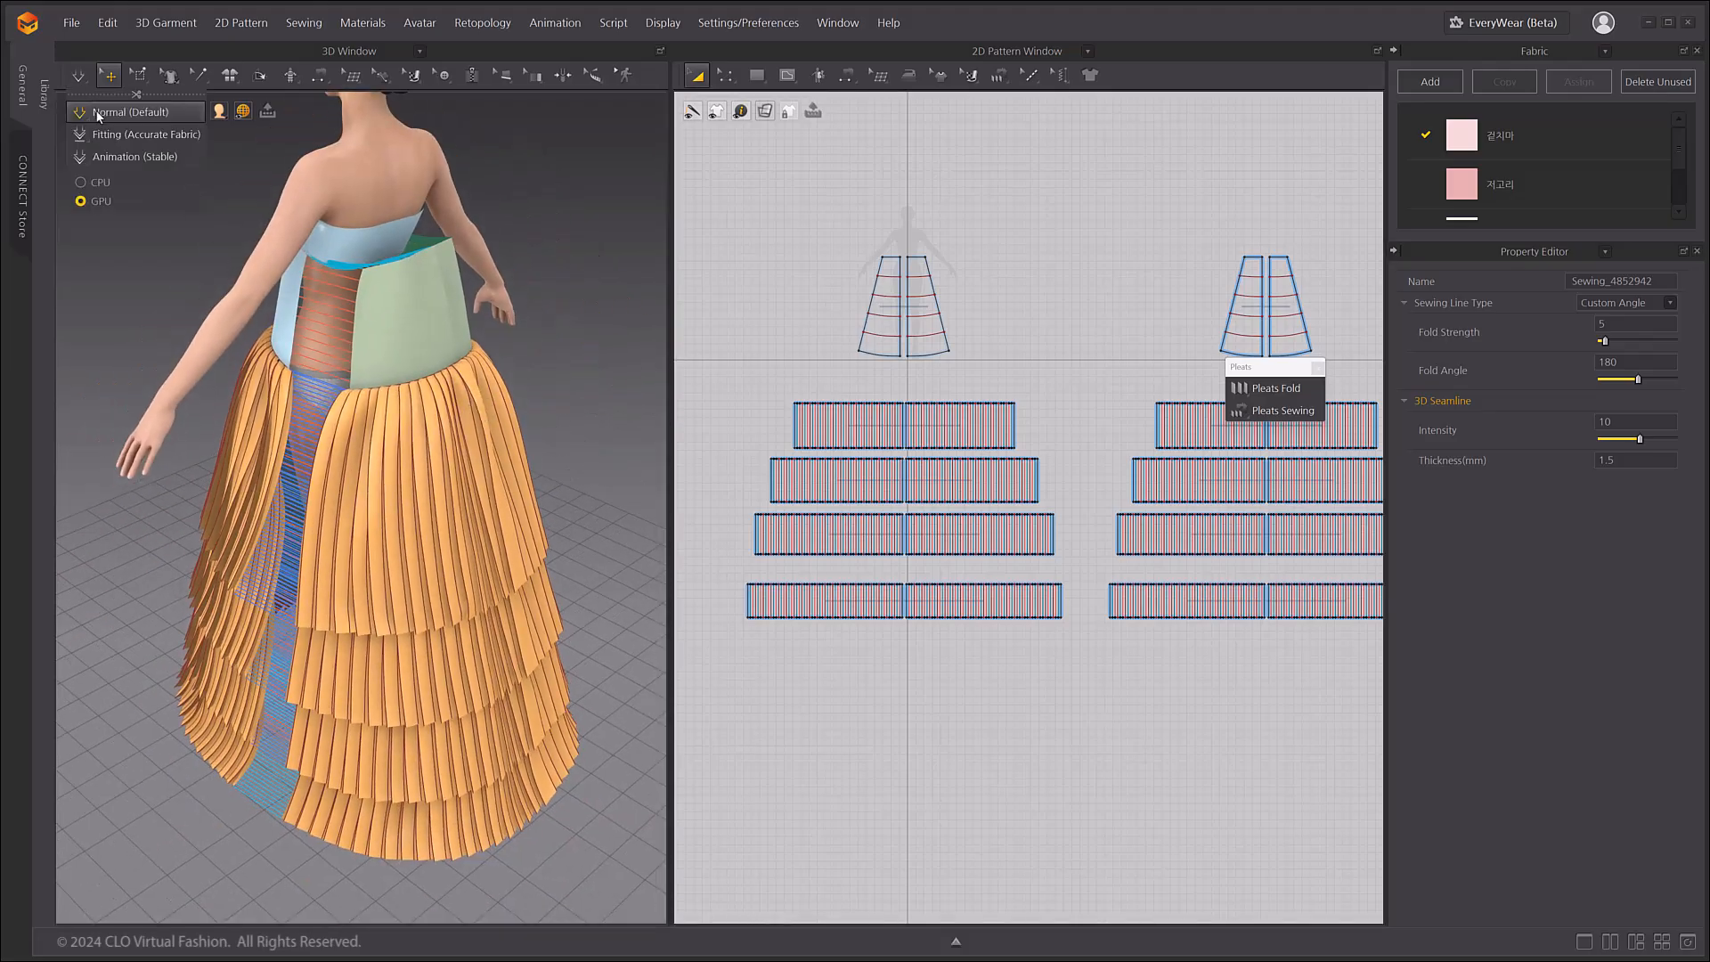
click(601, 374)
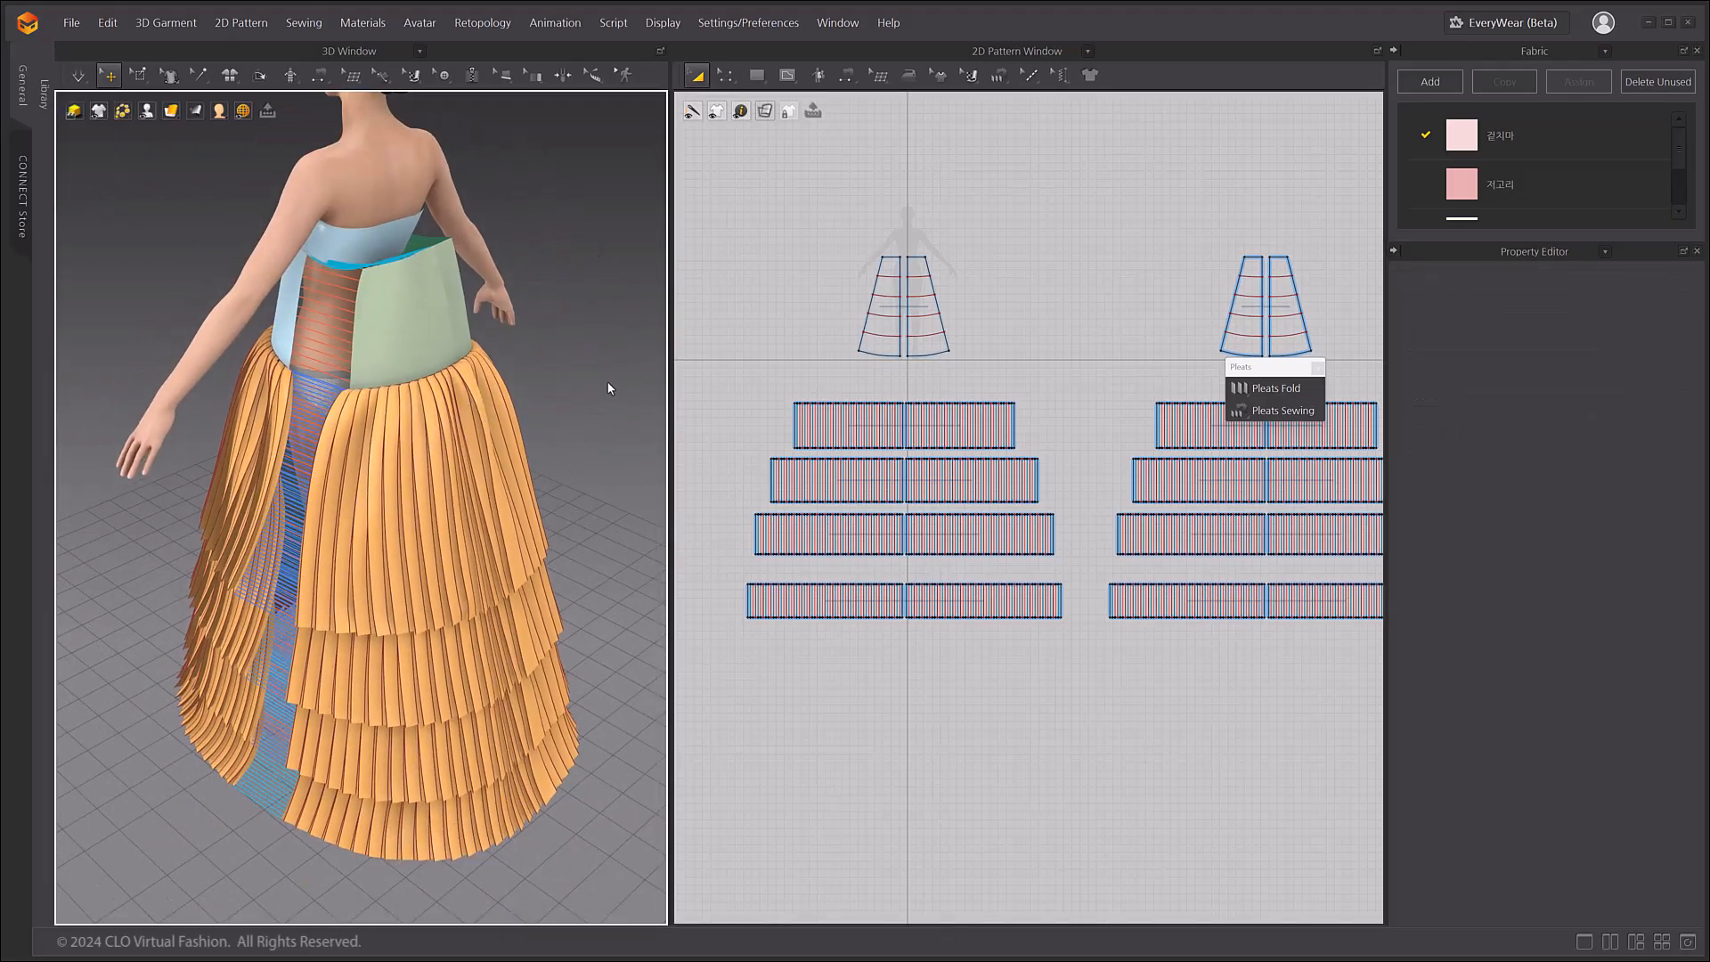
key(space)
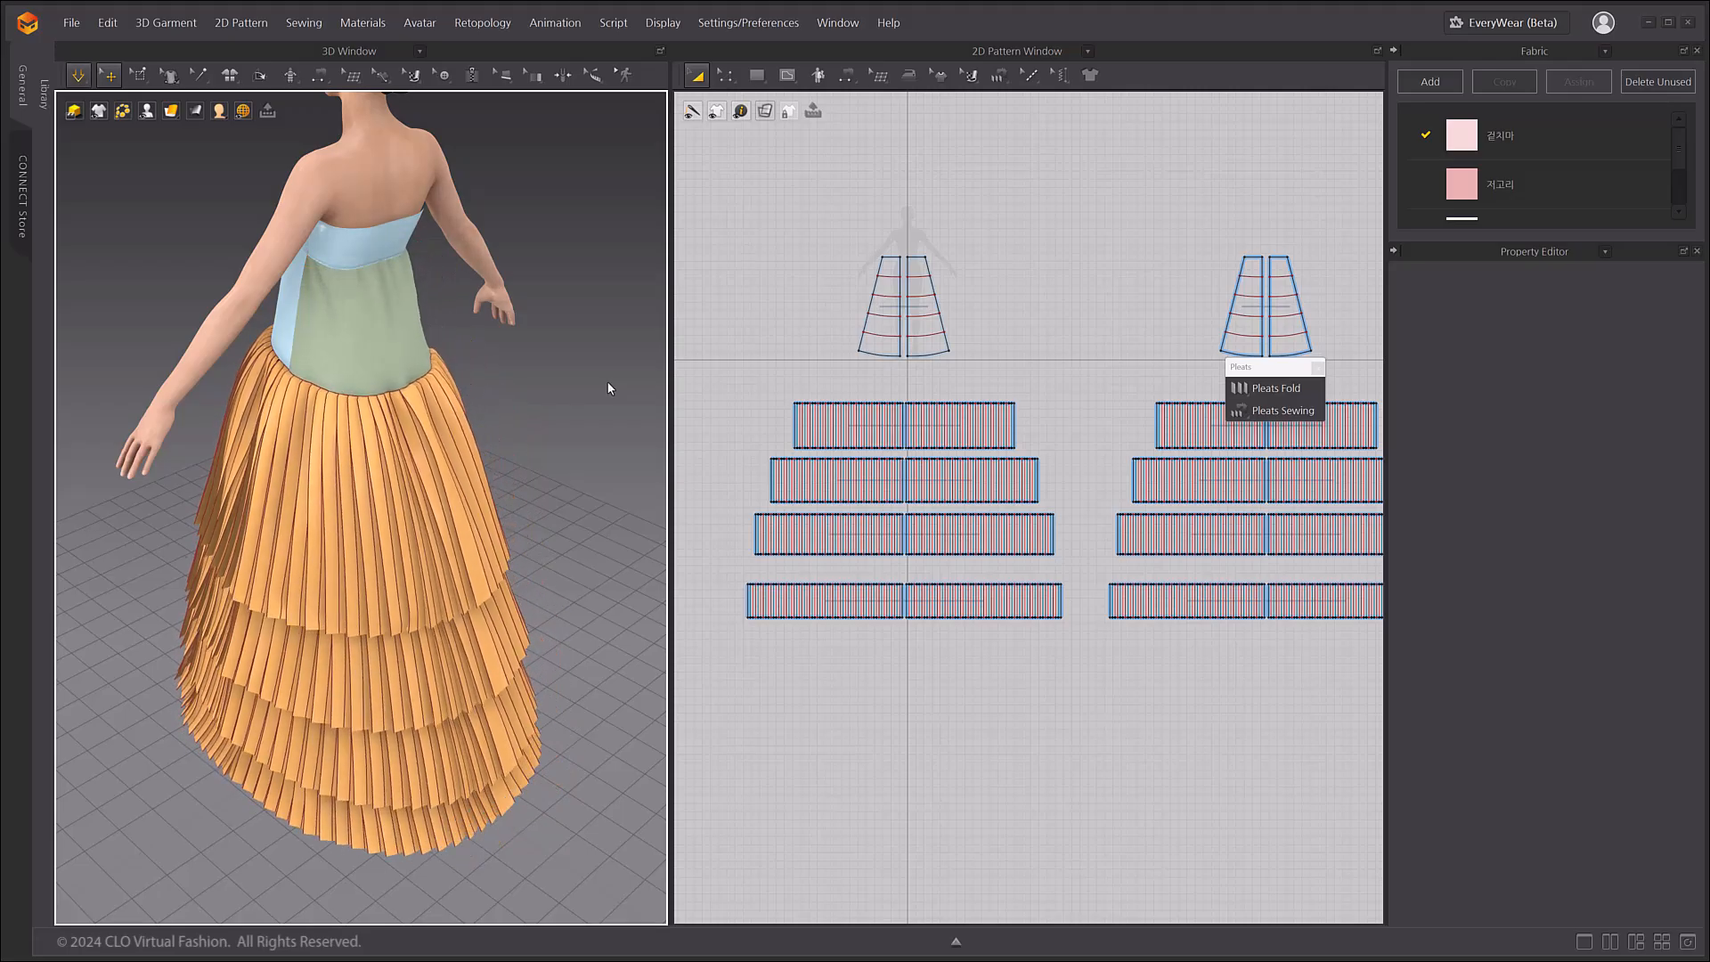
- Unfreeze both front lining panels while the simulation runs
right_drag(468, 388, 252, 366)
click(337, 325)
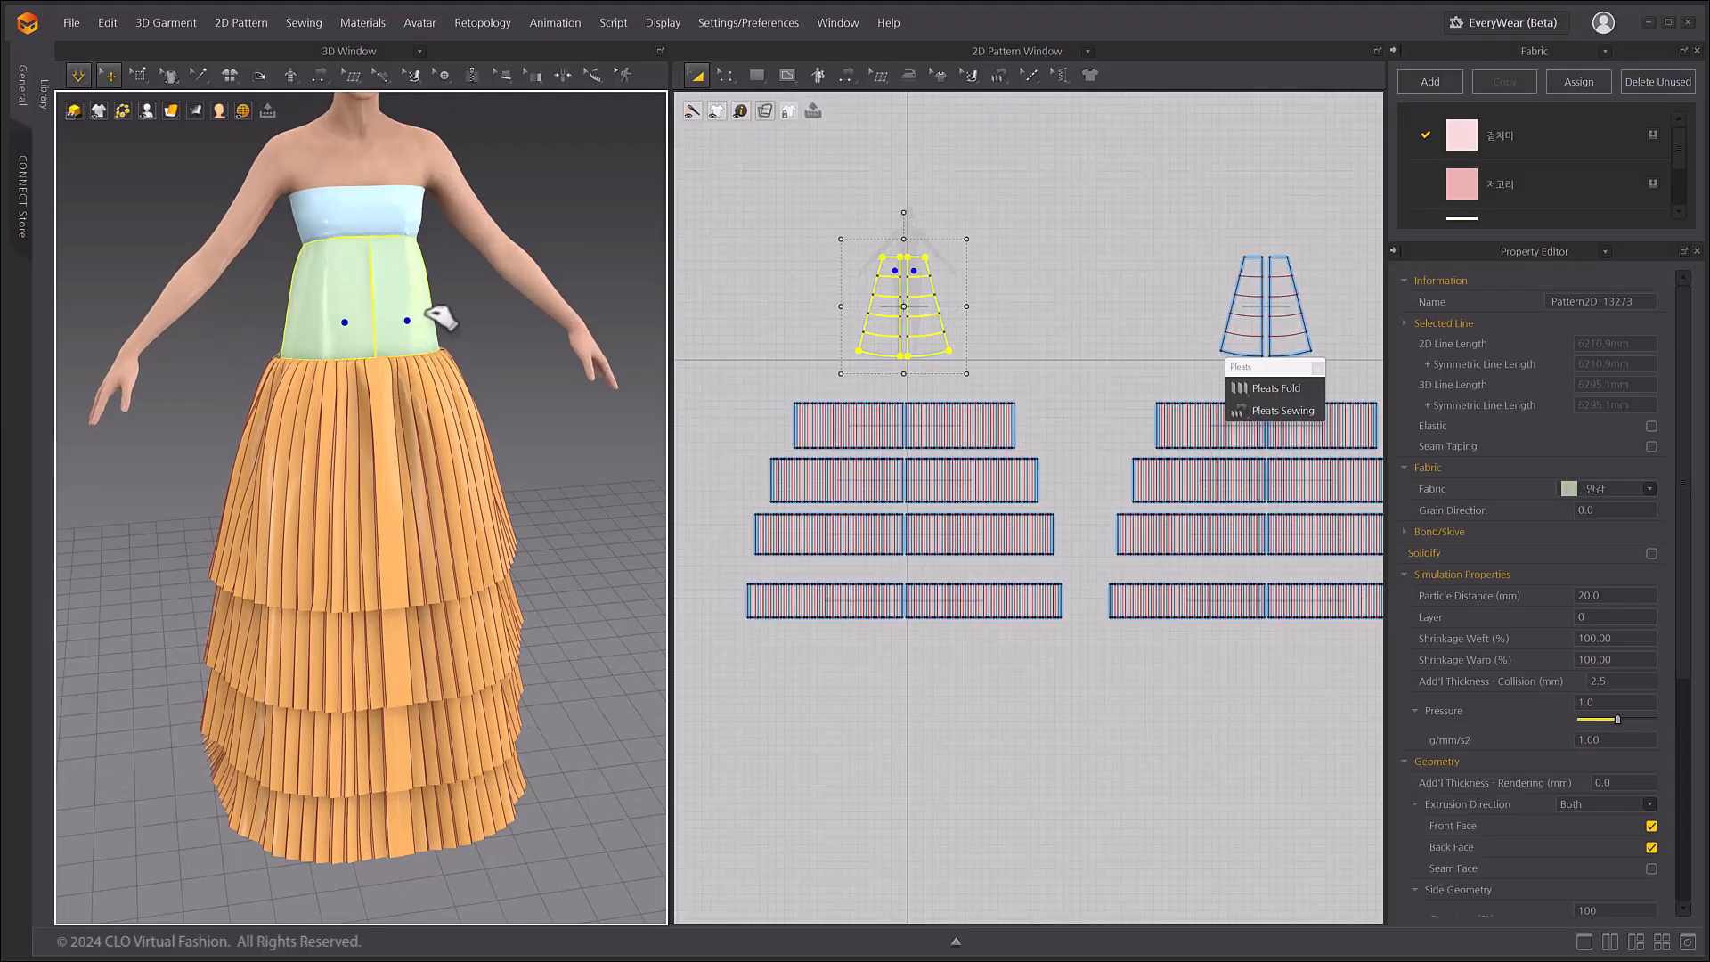
right_click(422, 309)
click(509, 426)
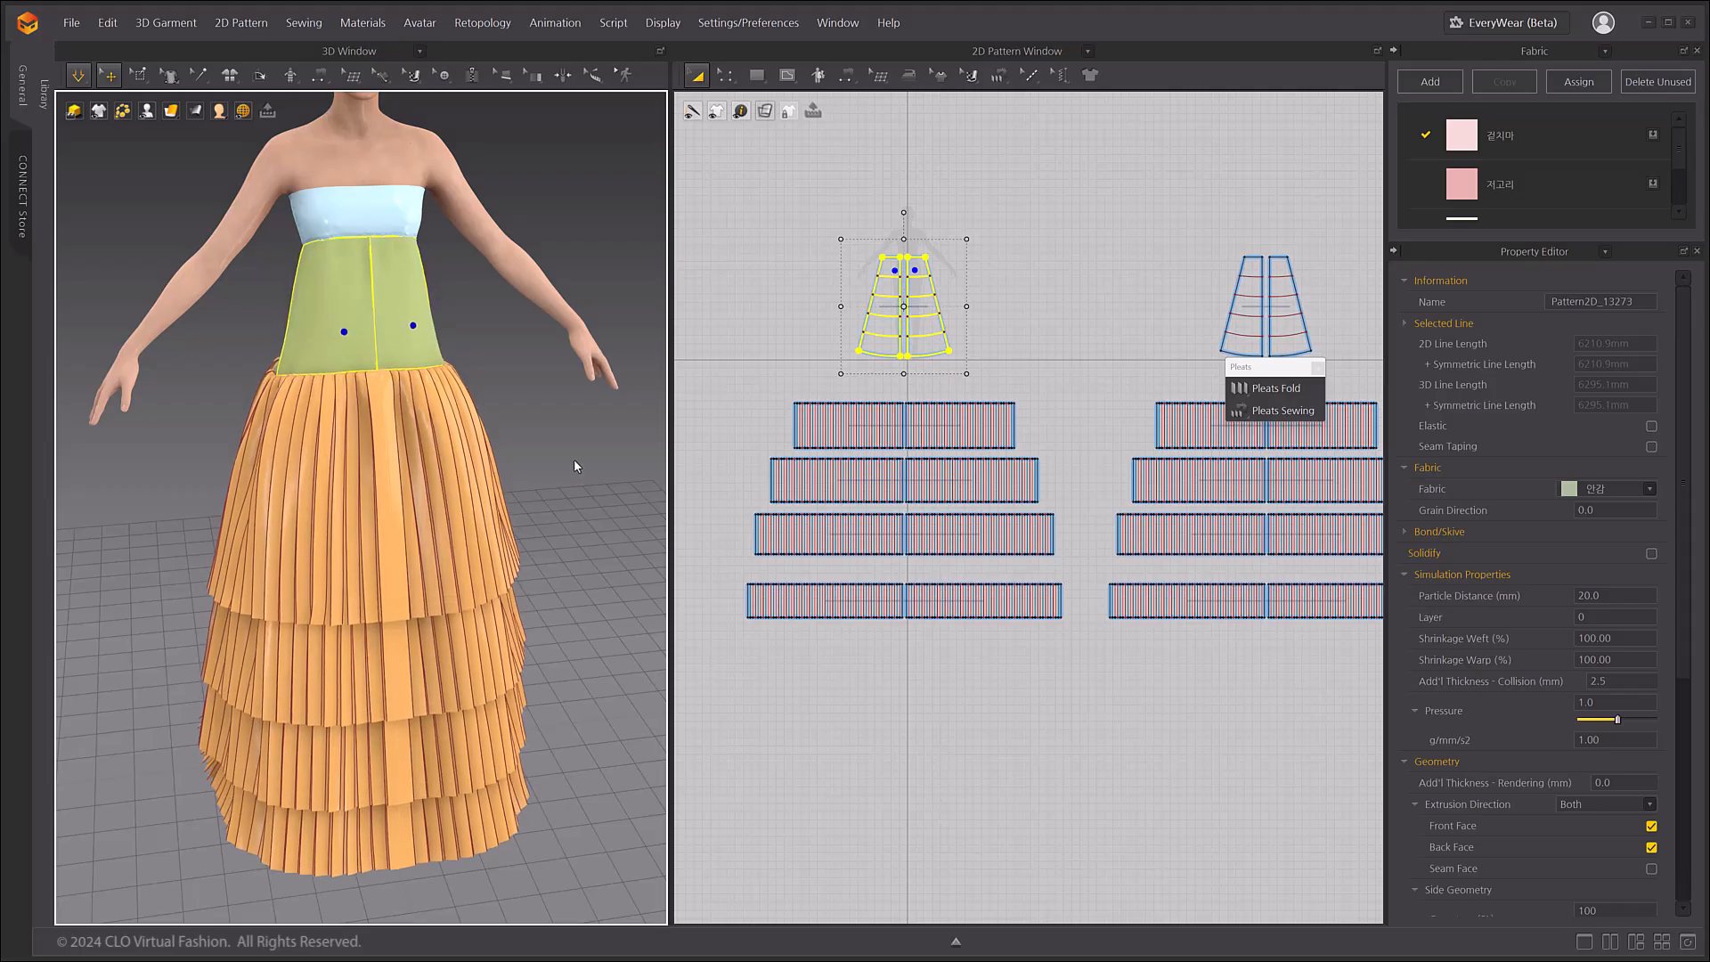
- Enlarge the fabric list and duplicate the 안감 fabric
drag(1465, 241, 1466, 450)
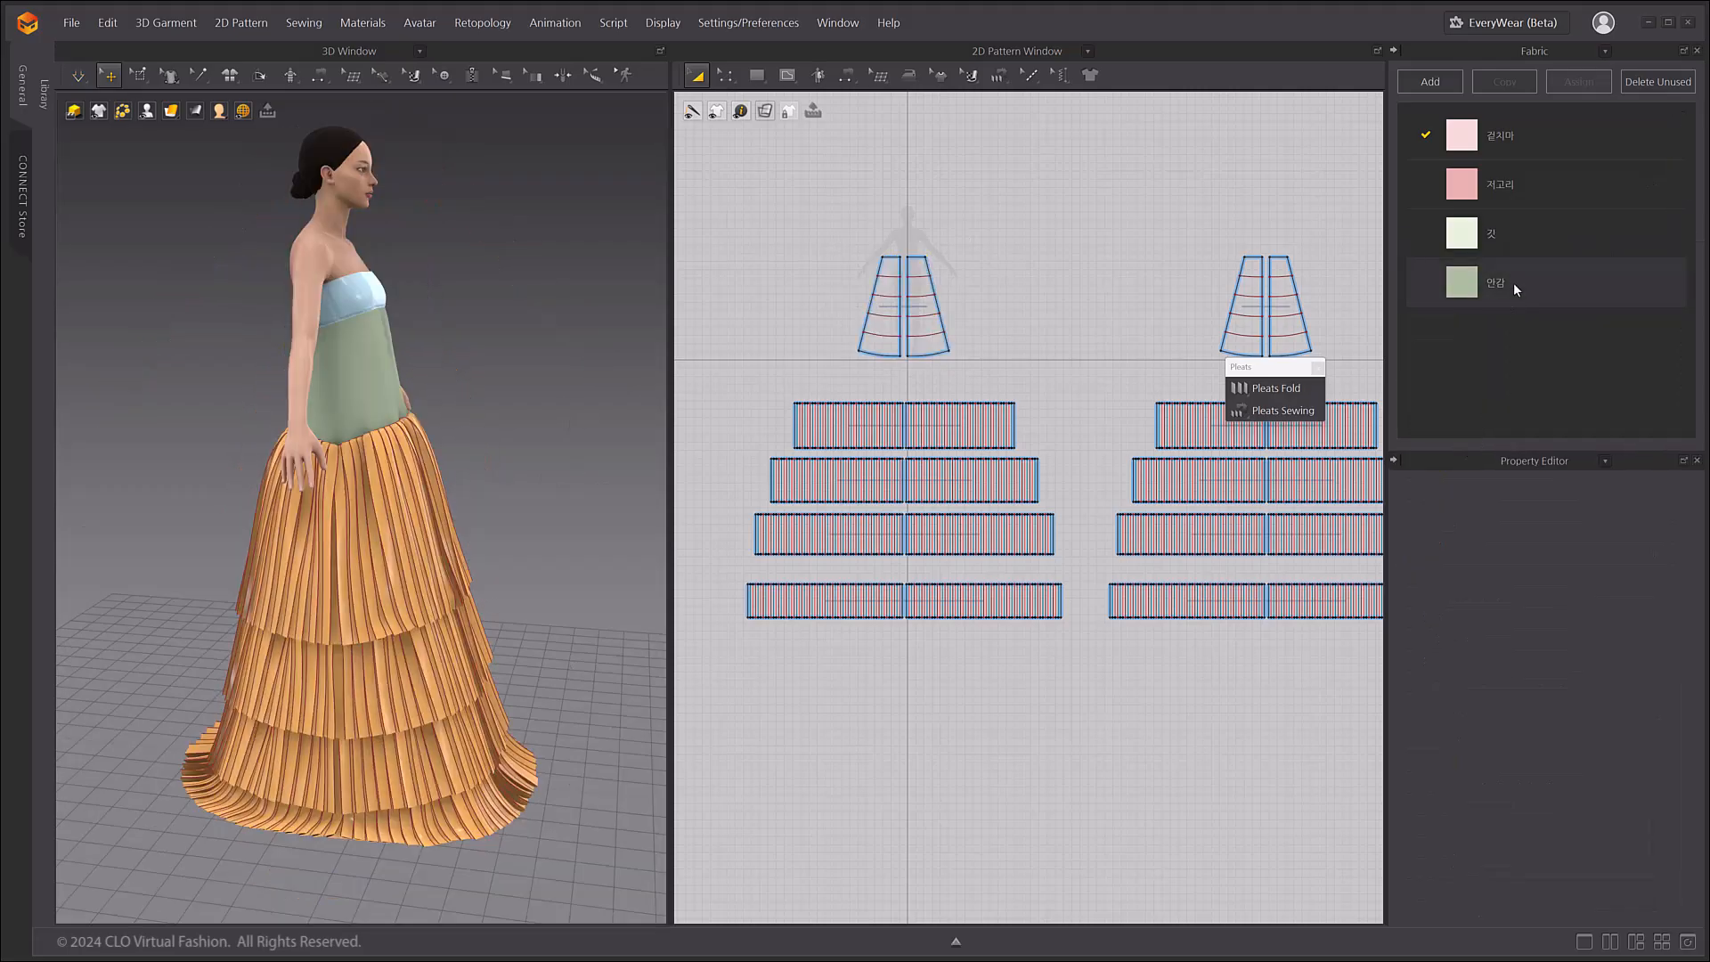
click(1514, 282)
click(1505, 82)
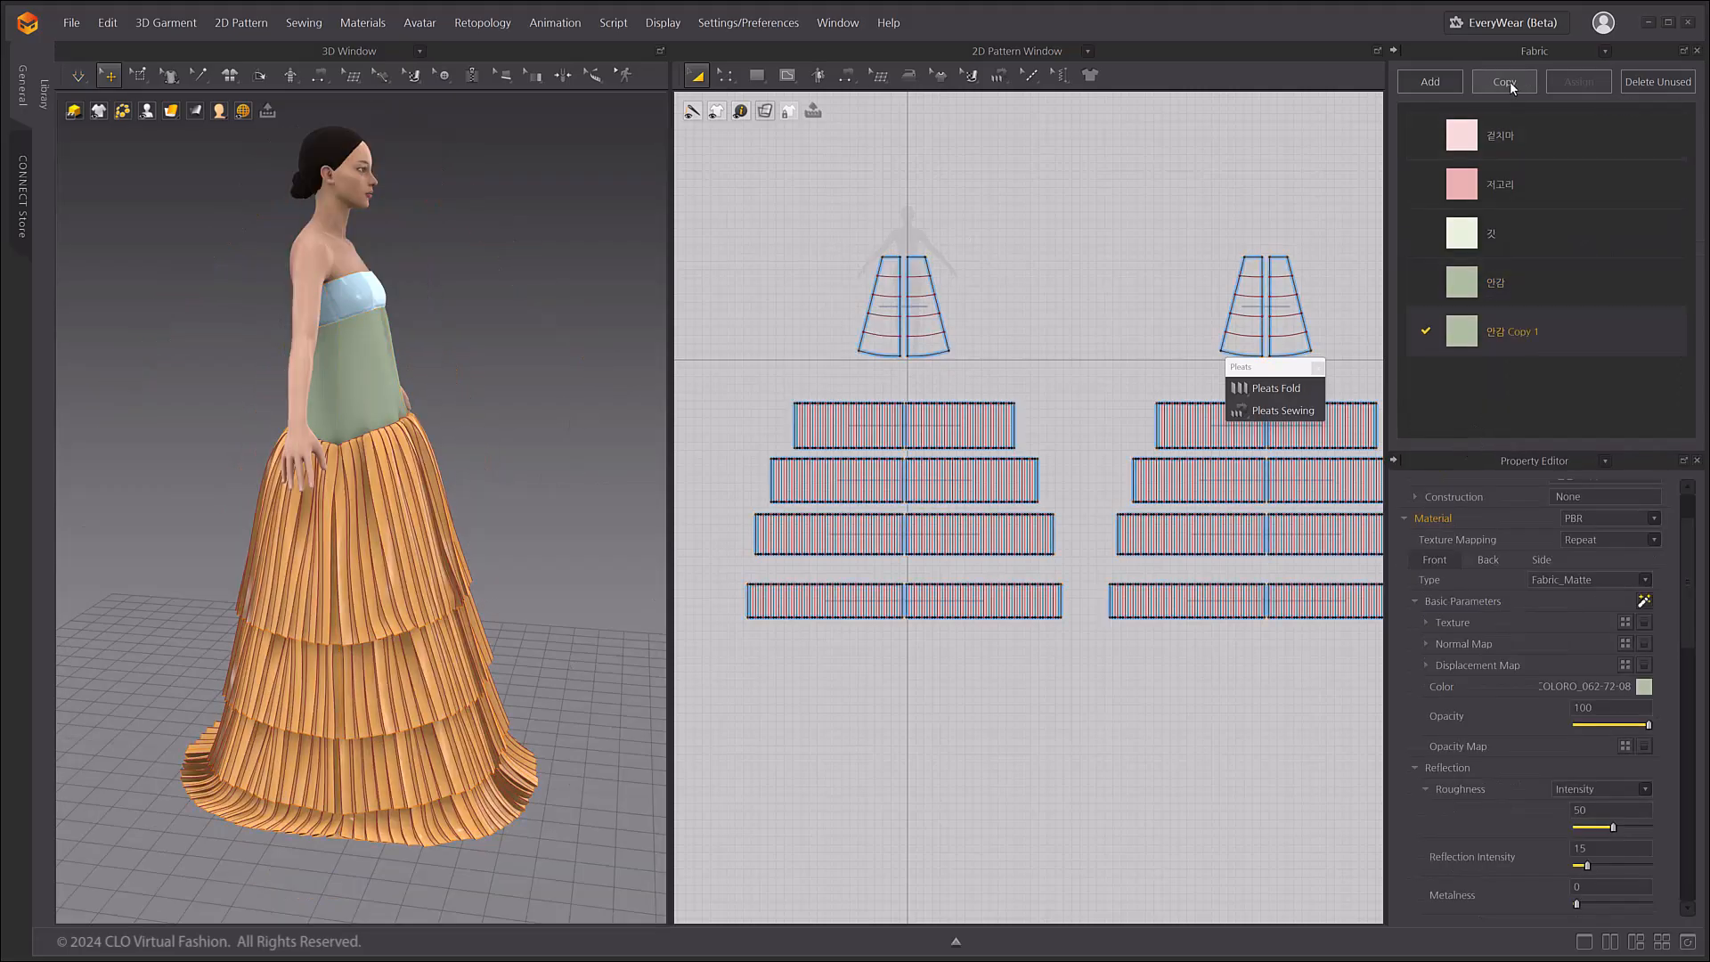
- Rename the copied fabric 안감 치마 and set its weft, warp and both bias bending values to 80
double_click(1507, 328)
click(1319, 367)
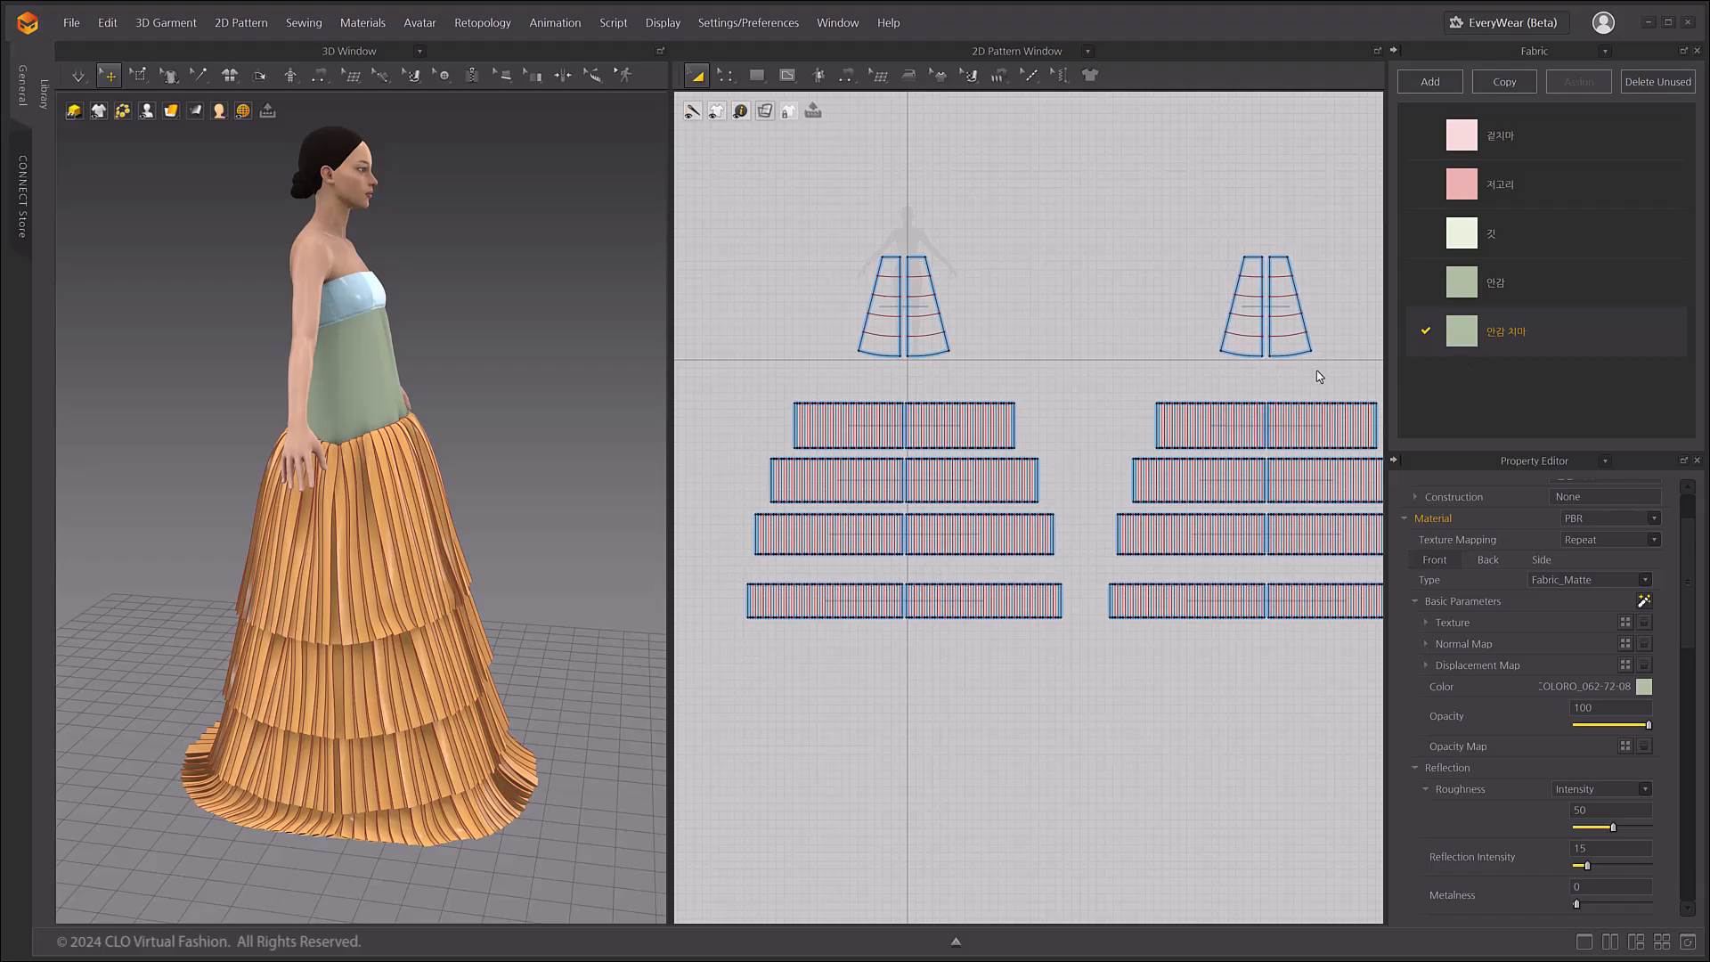
drag(1463, 448, 1463, 393)
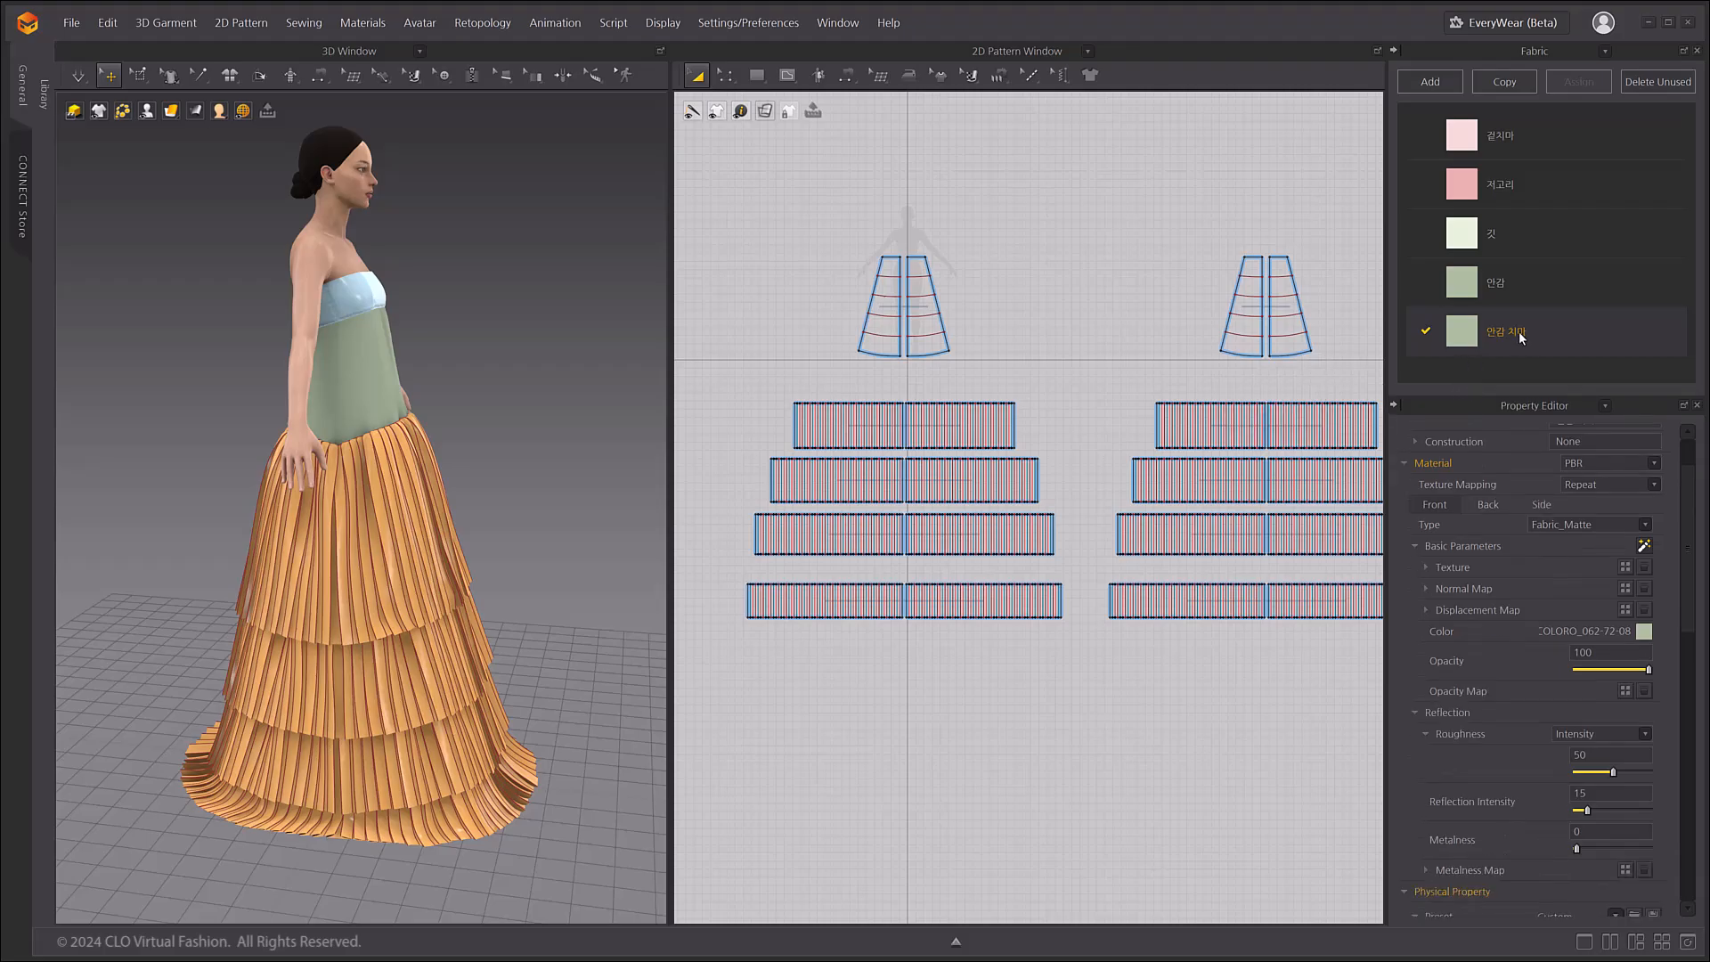
scroll(1561, 775, down, 5)
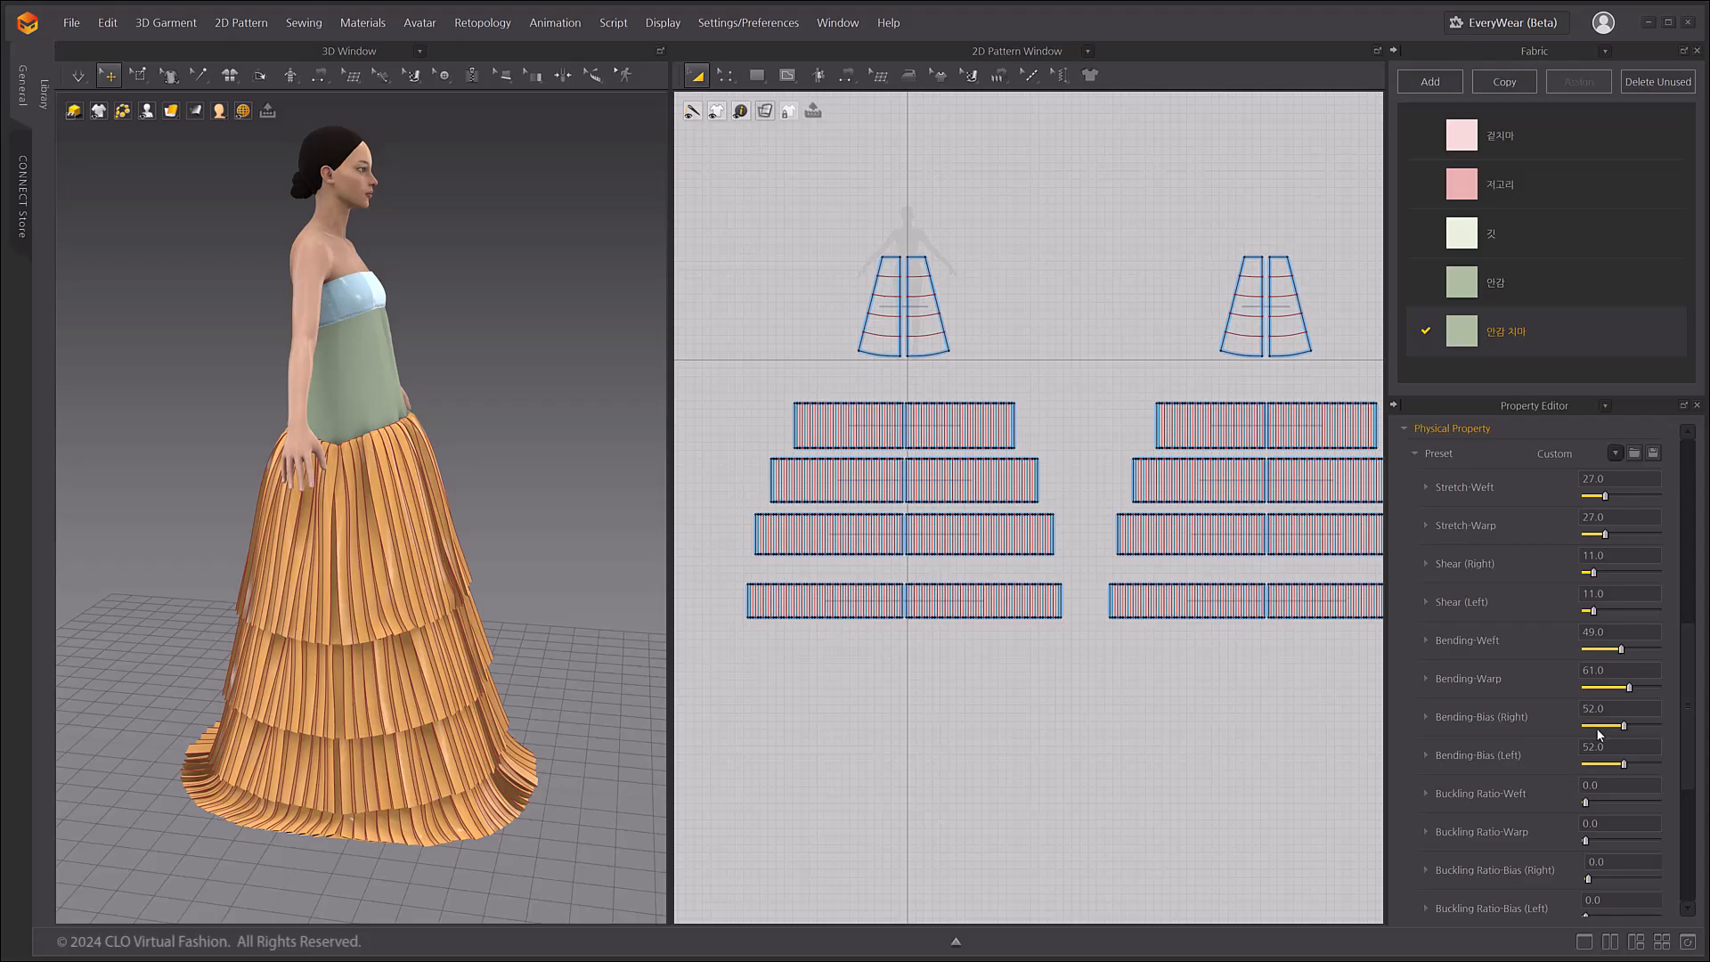
scroll(1613, 623, down, 2)
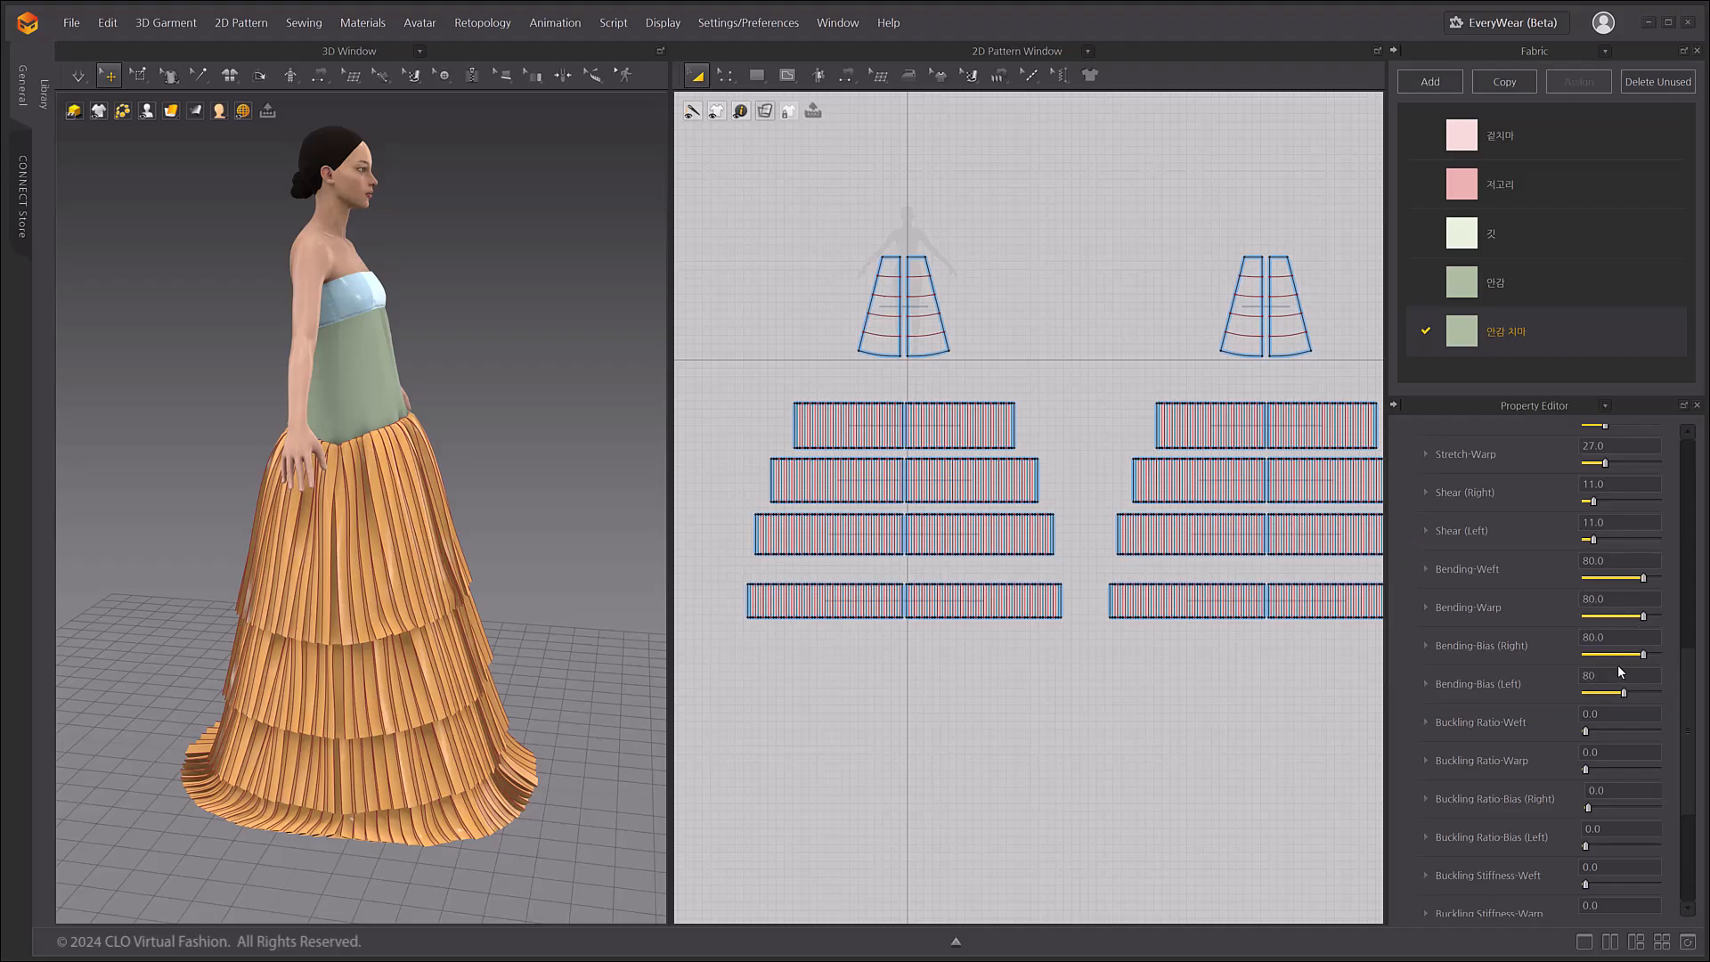
click(573, 457)
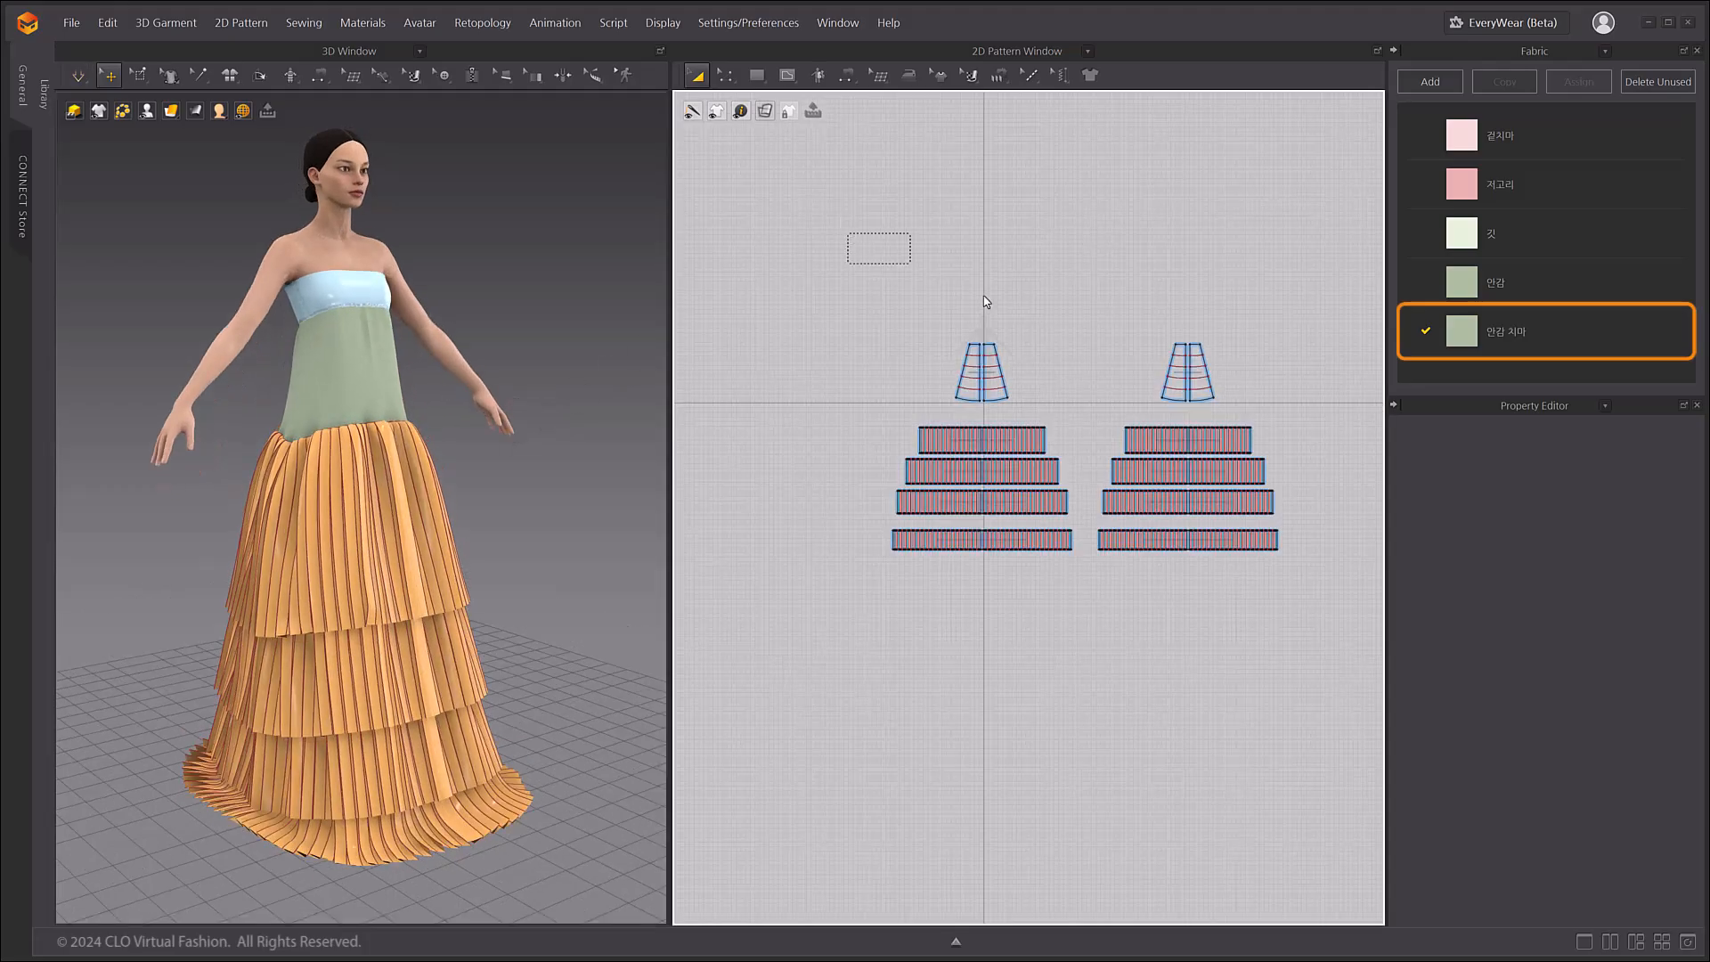
- Assign the 안감 치마 fabric to the front and back lining panels and simulate them, tugging the front panel
drag(984, 301, 1266, 417)
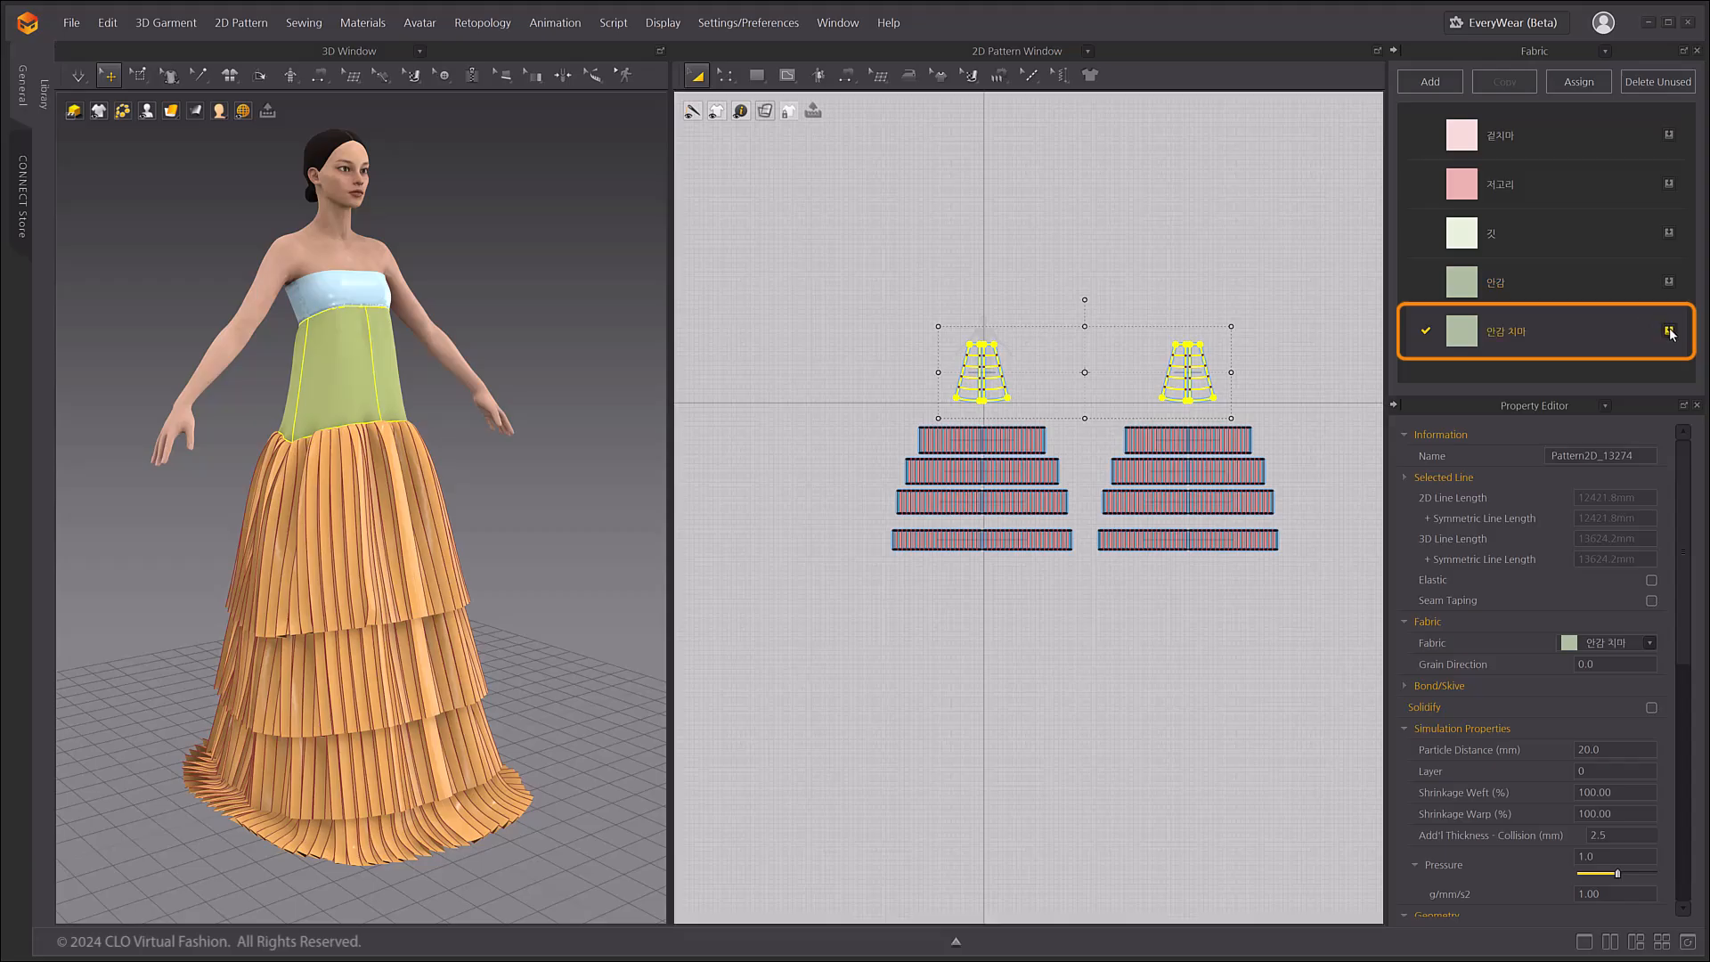
click(1580, 336)
scroll(1505, 784, down, 6)
click(1248, 706)
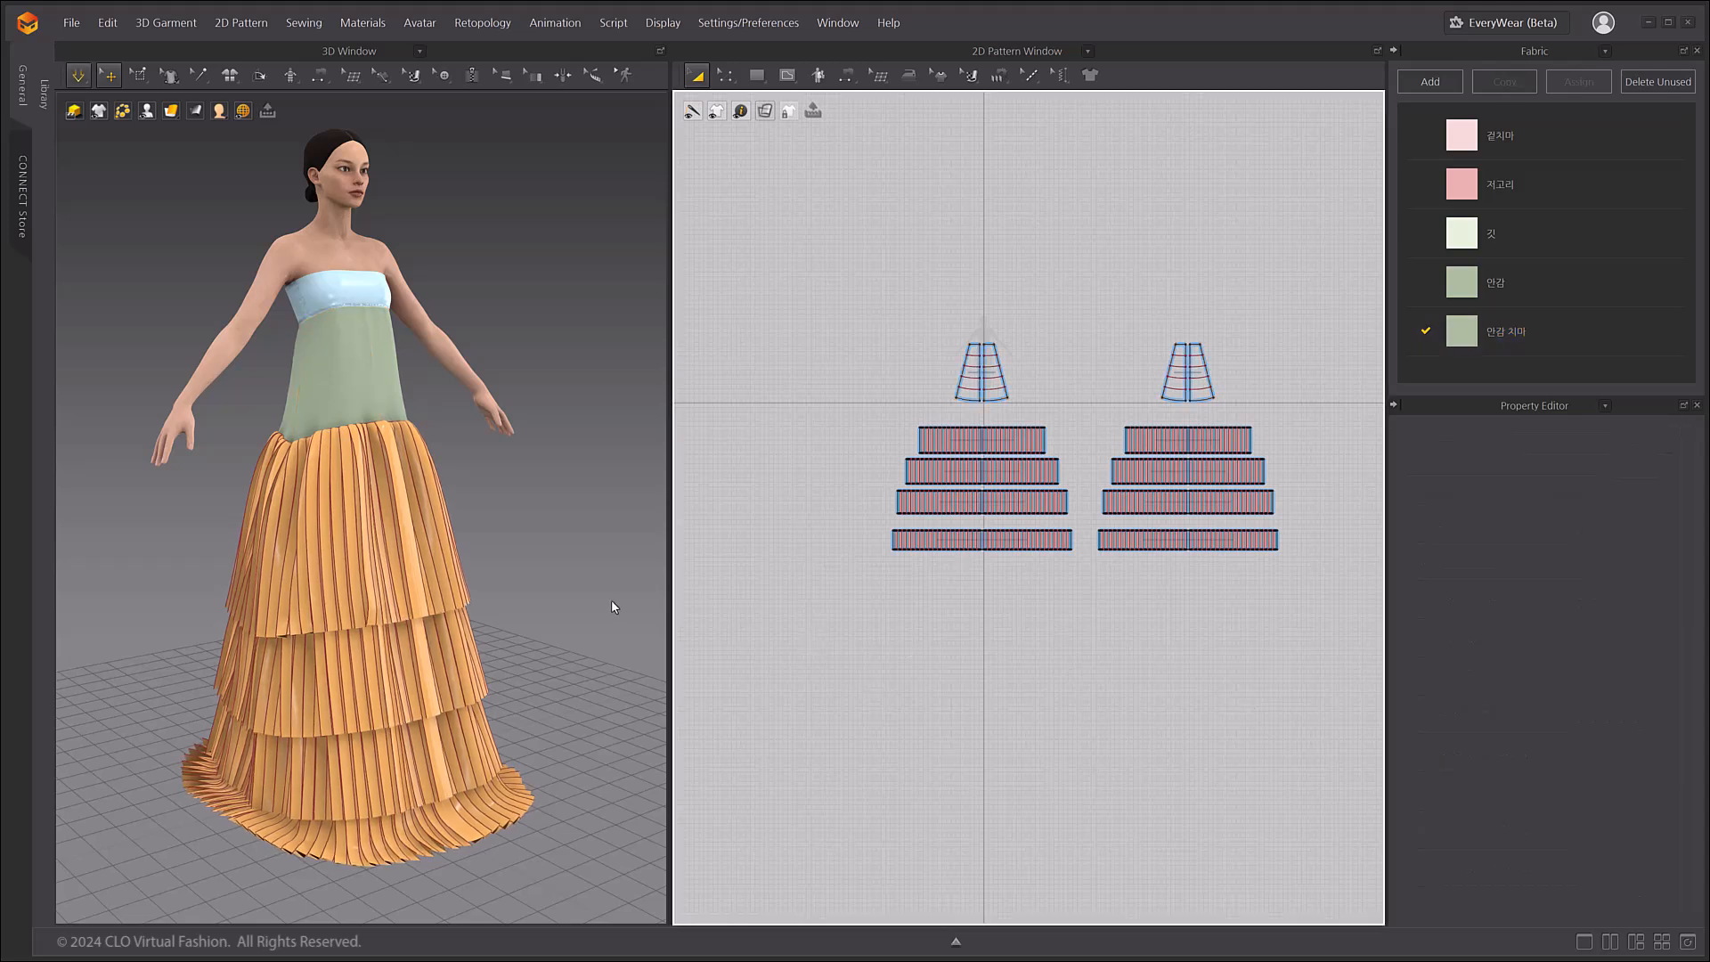
click(344, 380)
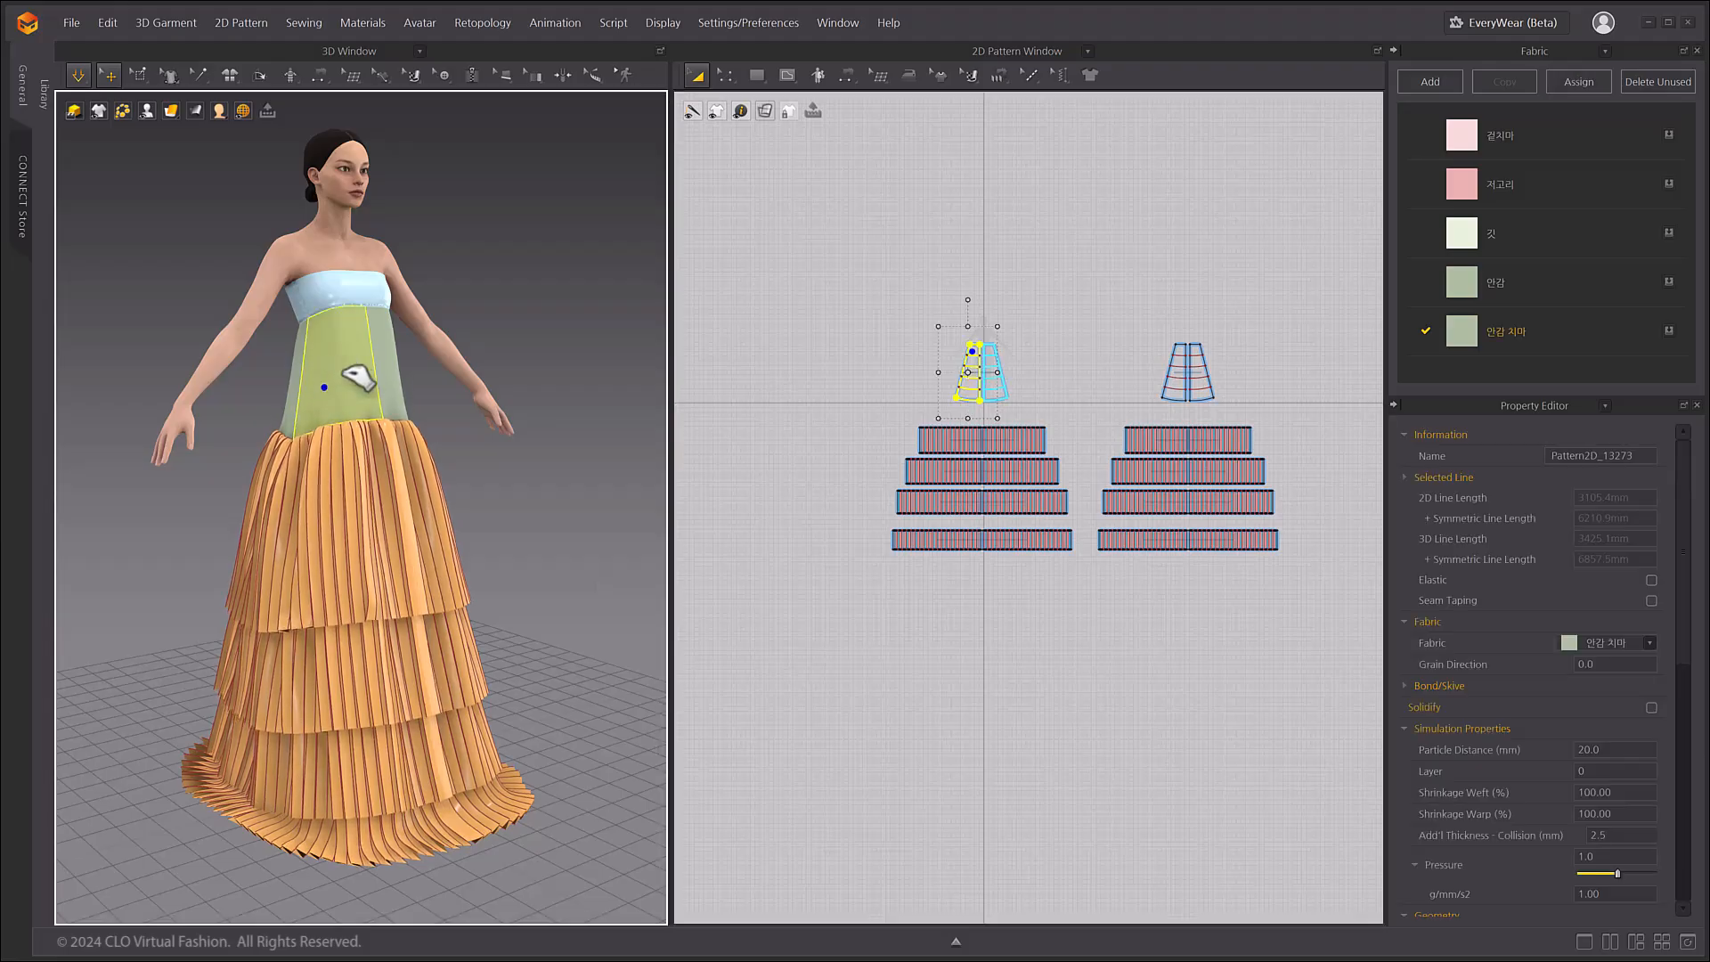
click(565, 481)
- Apply elastic with a ratio of 100 to the side and centre edges of the front and back lining panels, and simulate
click(726, 75)
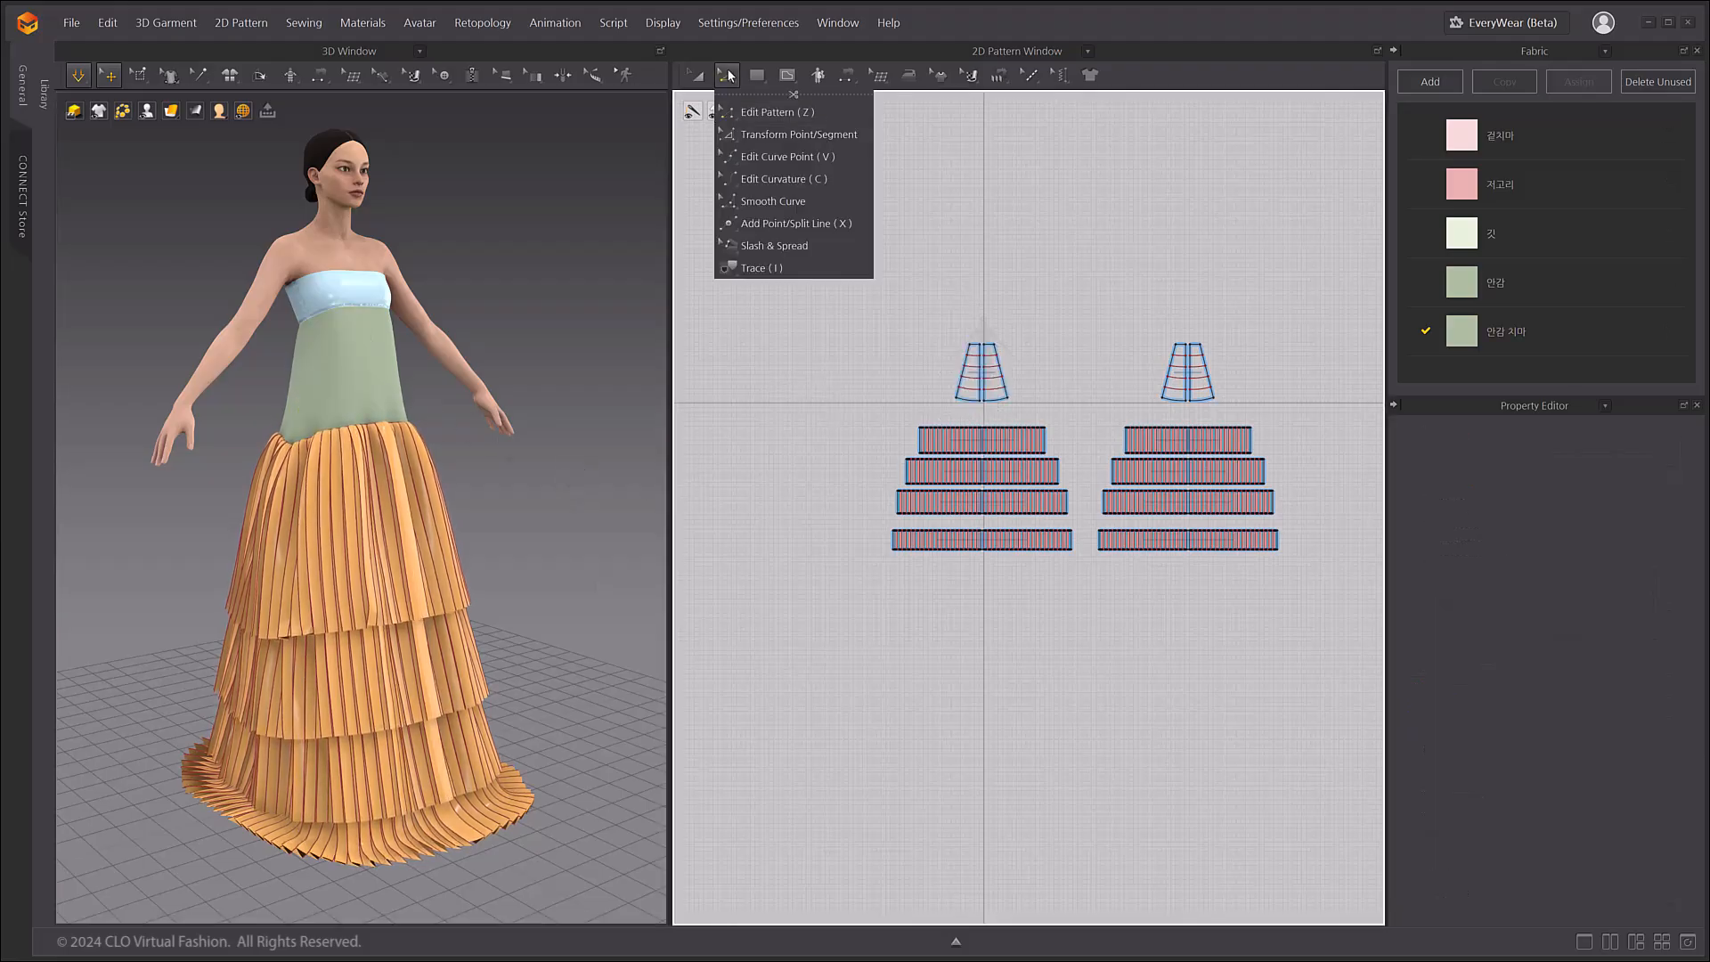
scroll(1007, 338, up, 7)
click(949, 413)
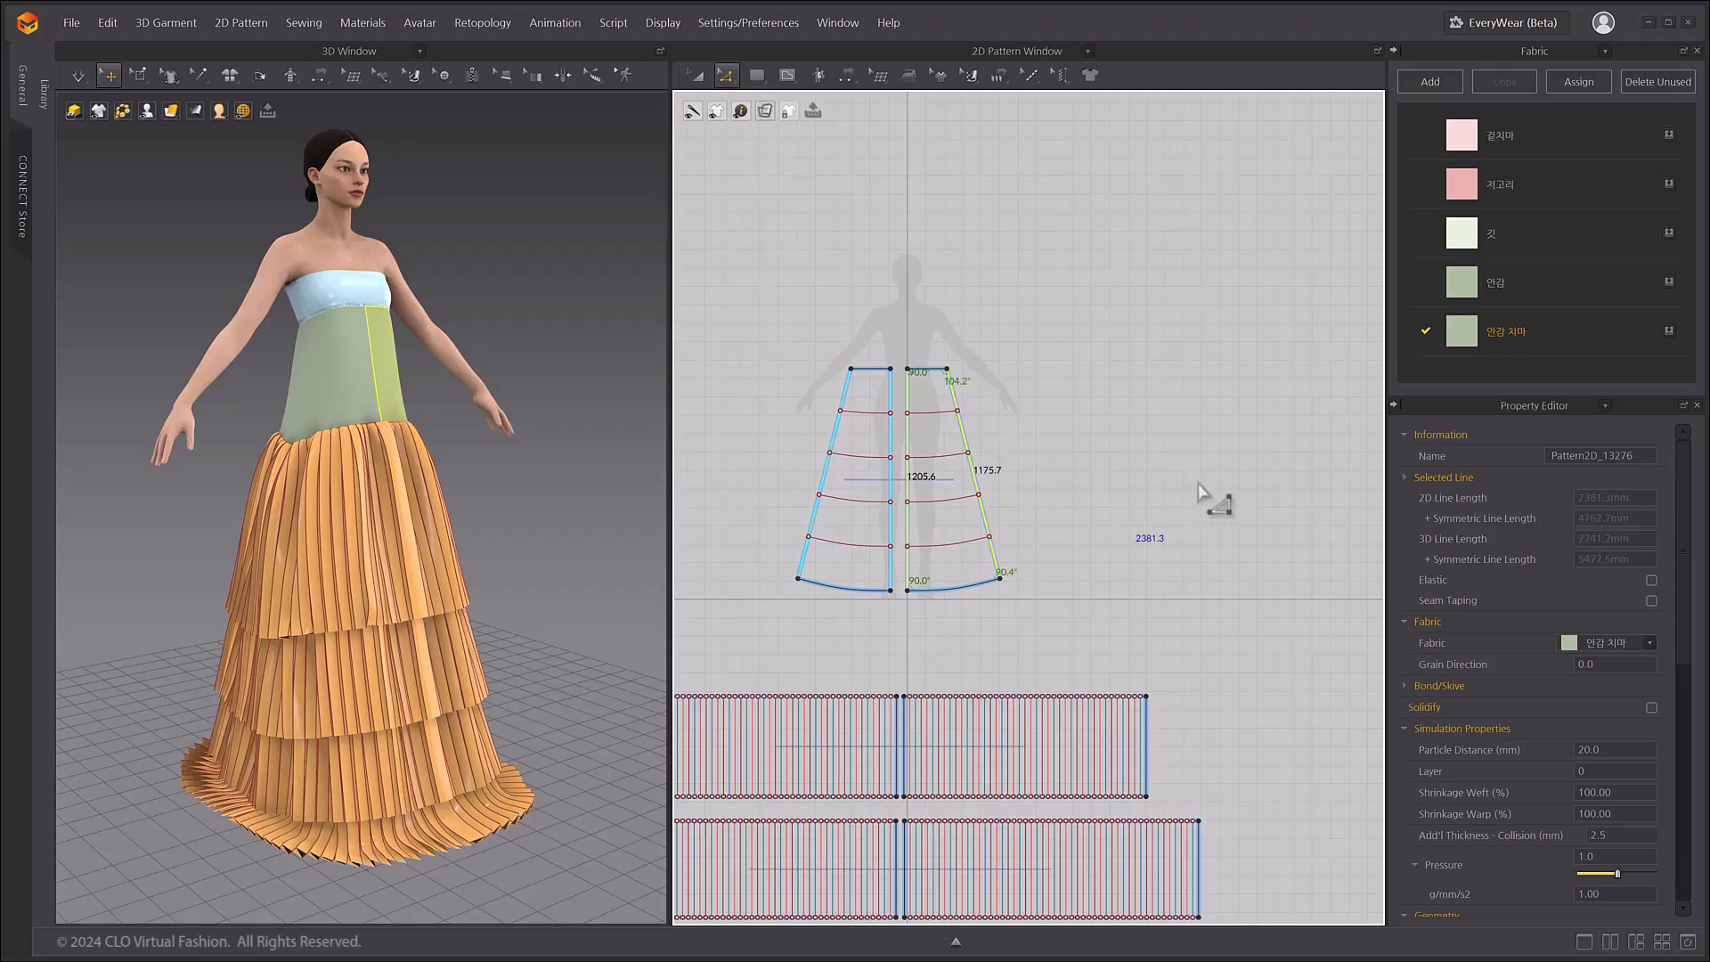
middle_drag(1232, 472, 731, 501)
click(1196, 434)
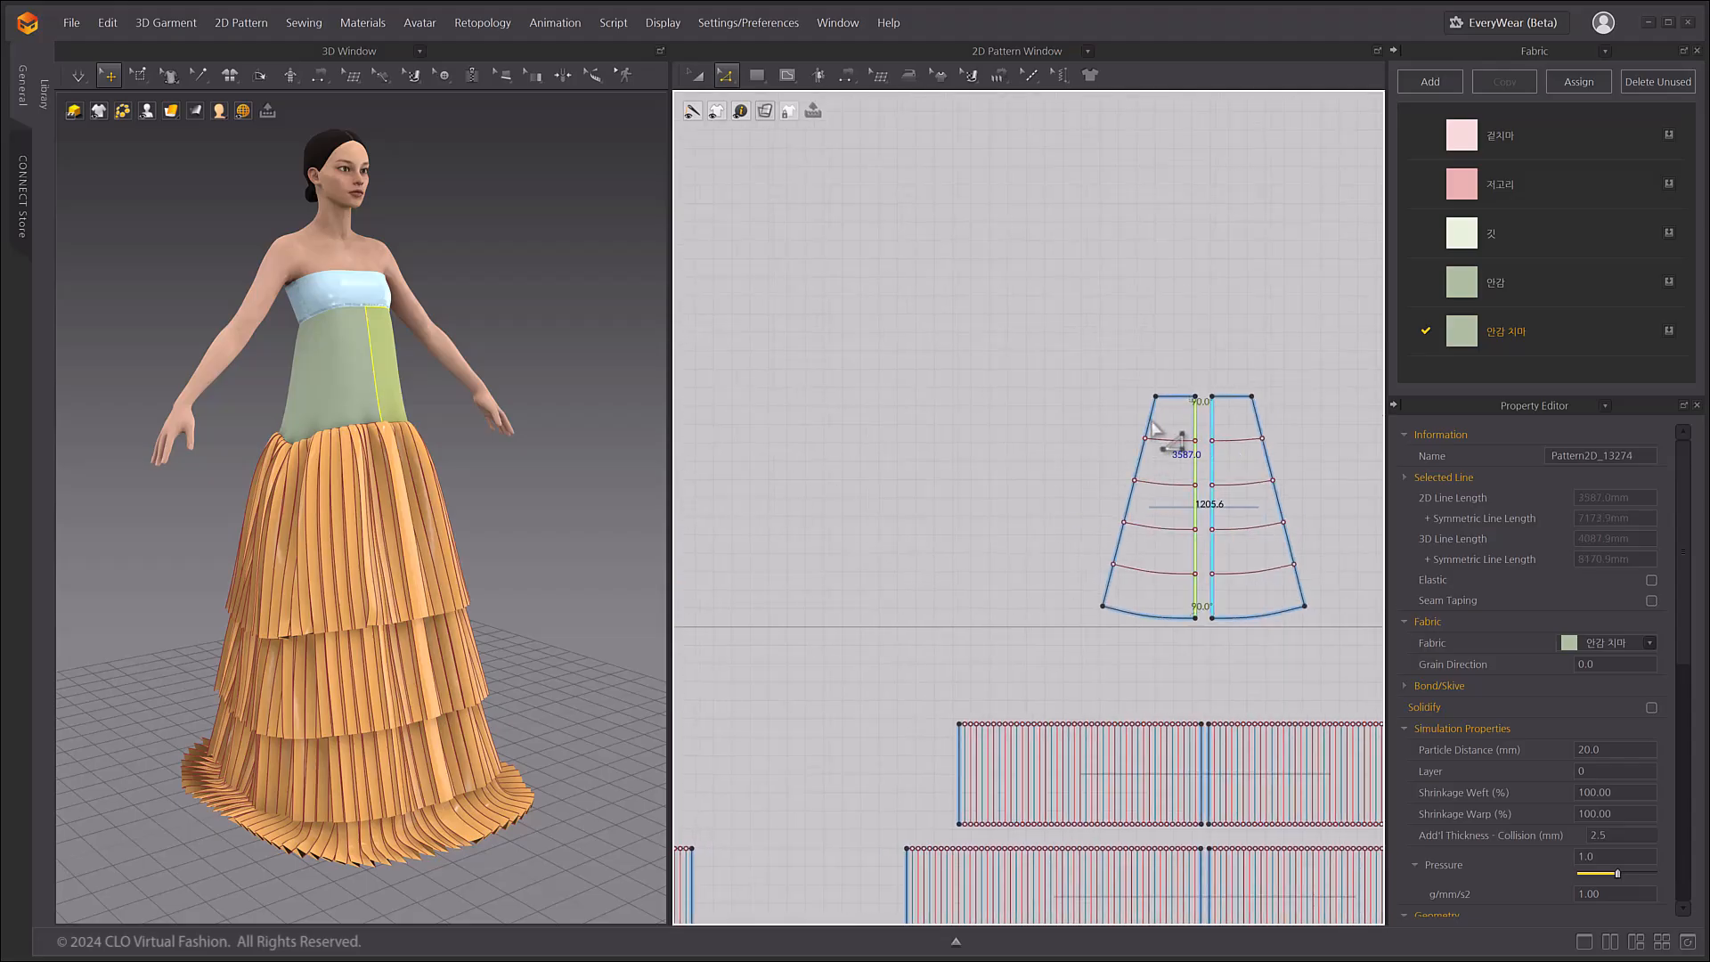
click(1651, 579)
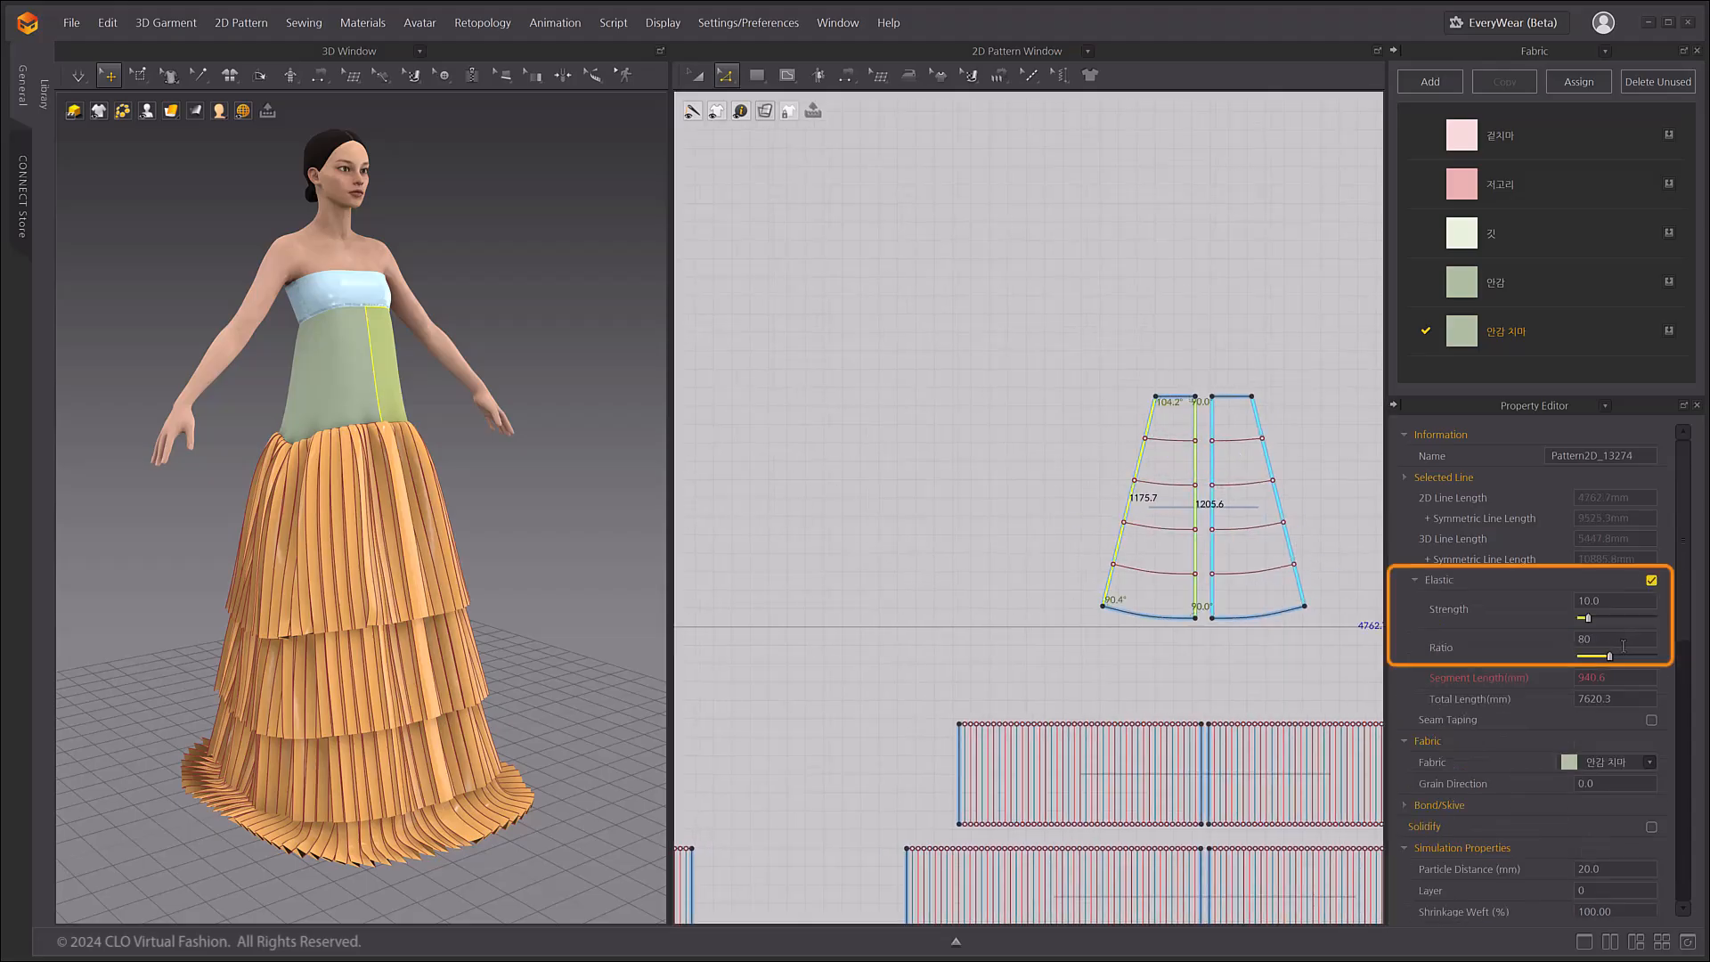
click(1621, 639)
text(100)
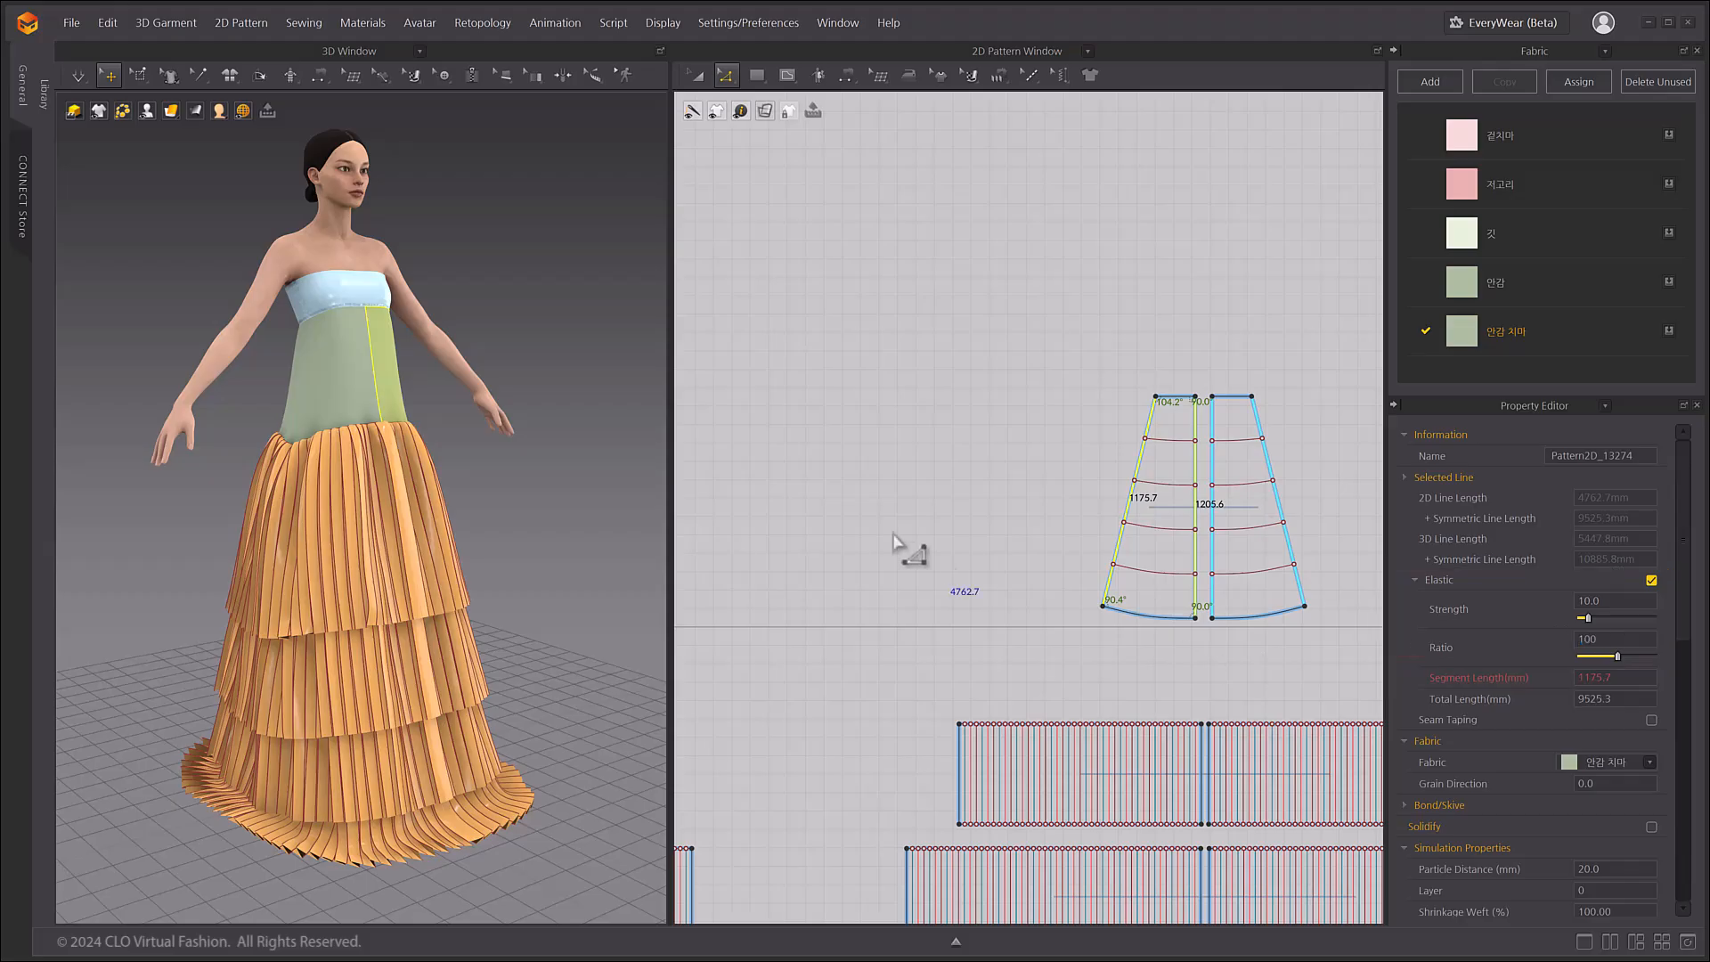
click(954, 580)
key(space)
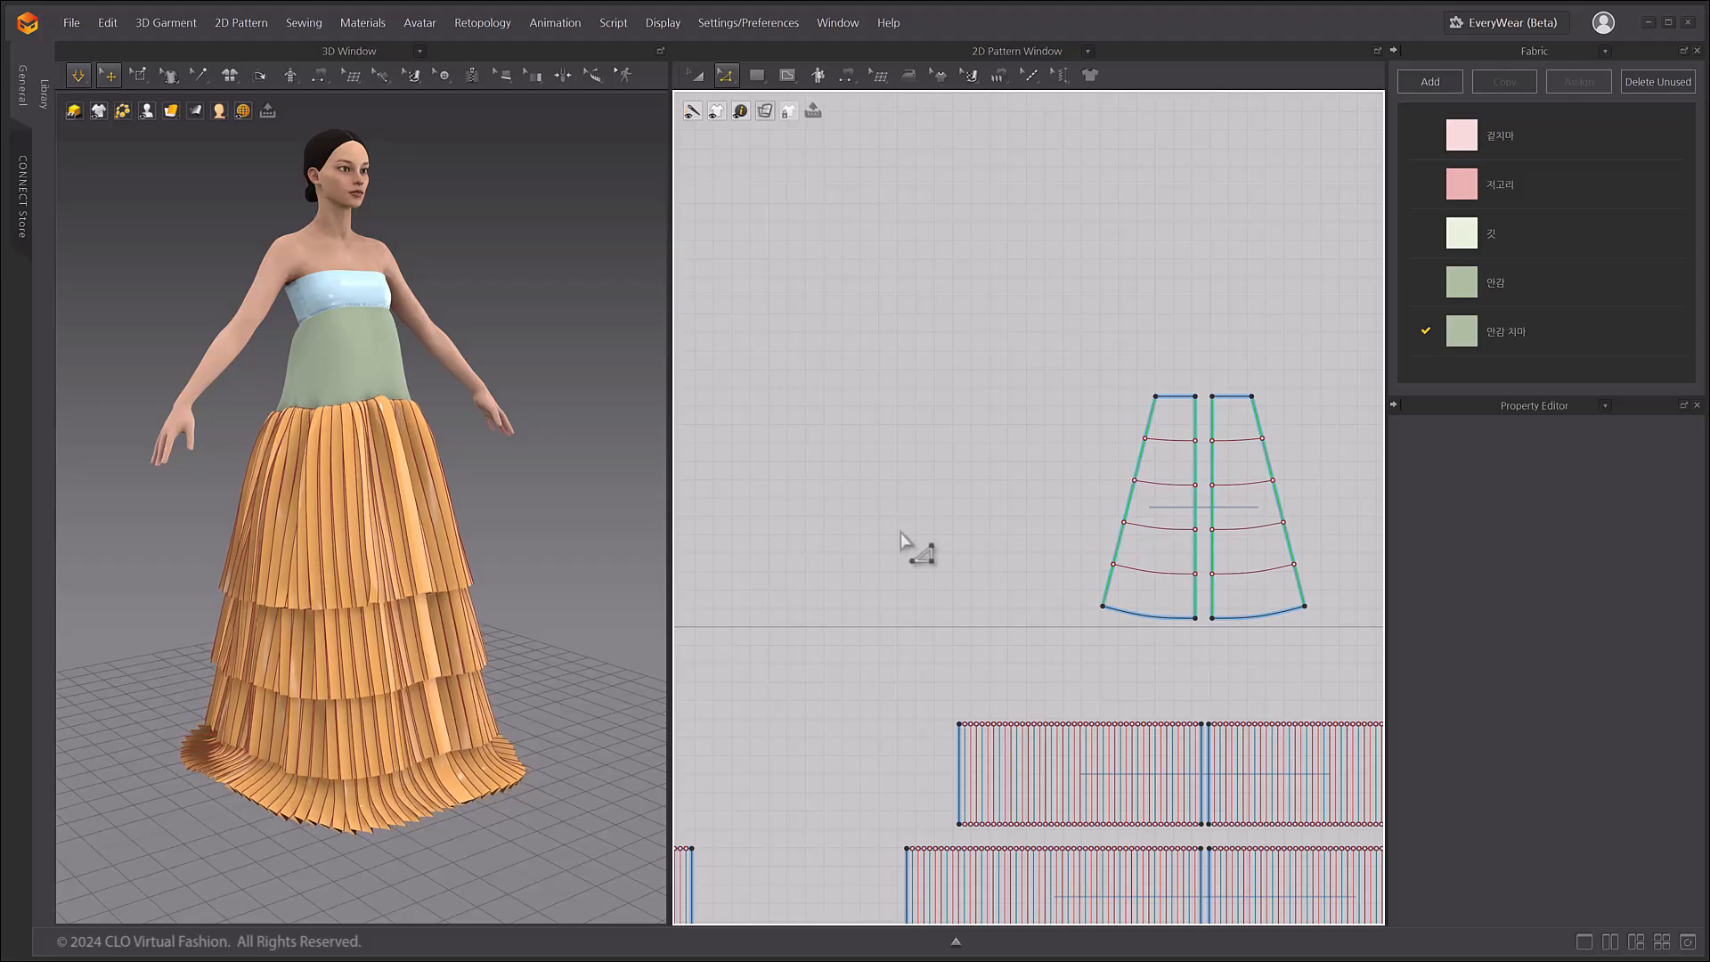
- Assign the 안감 fabric to all front and back ruffle tiers and rename it 안감 플리츠
scroll(918, 552, down, 5)
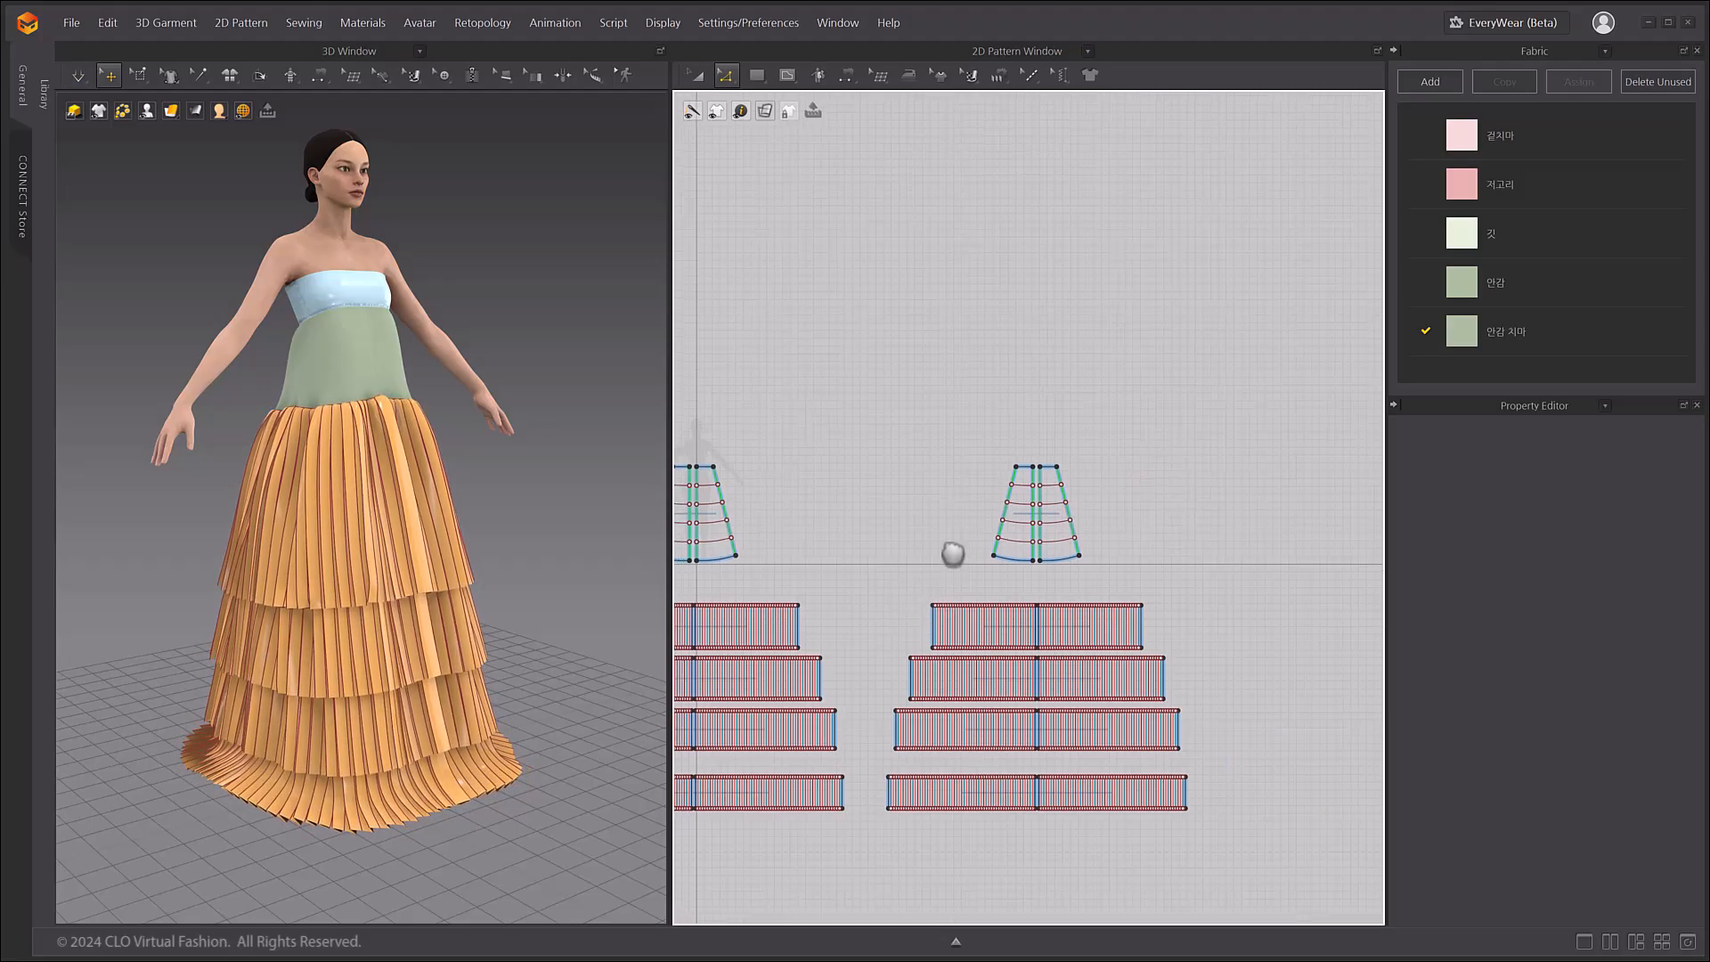
key(a)
drag(692, 427, 1359, 746)
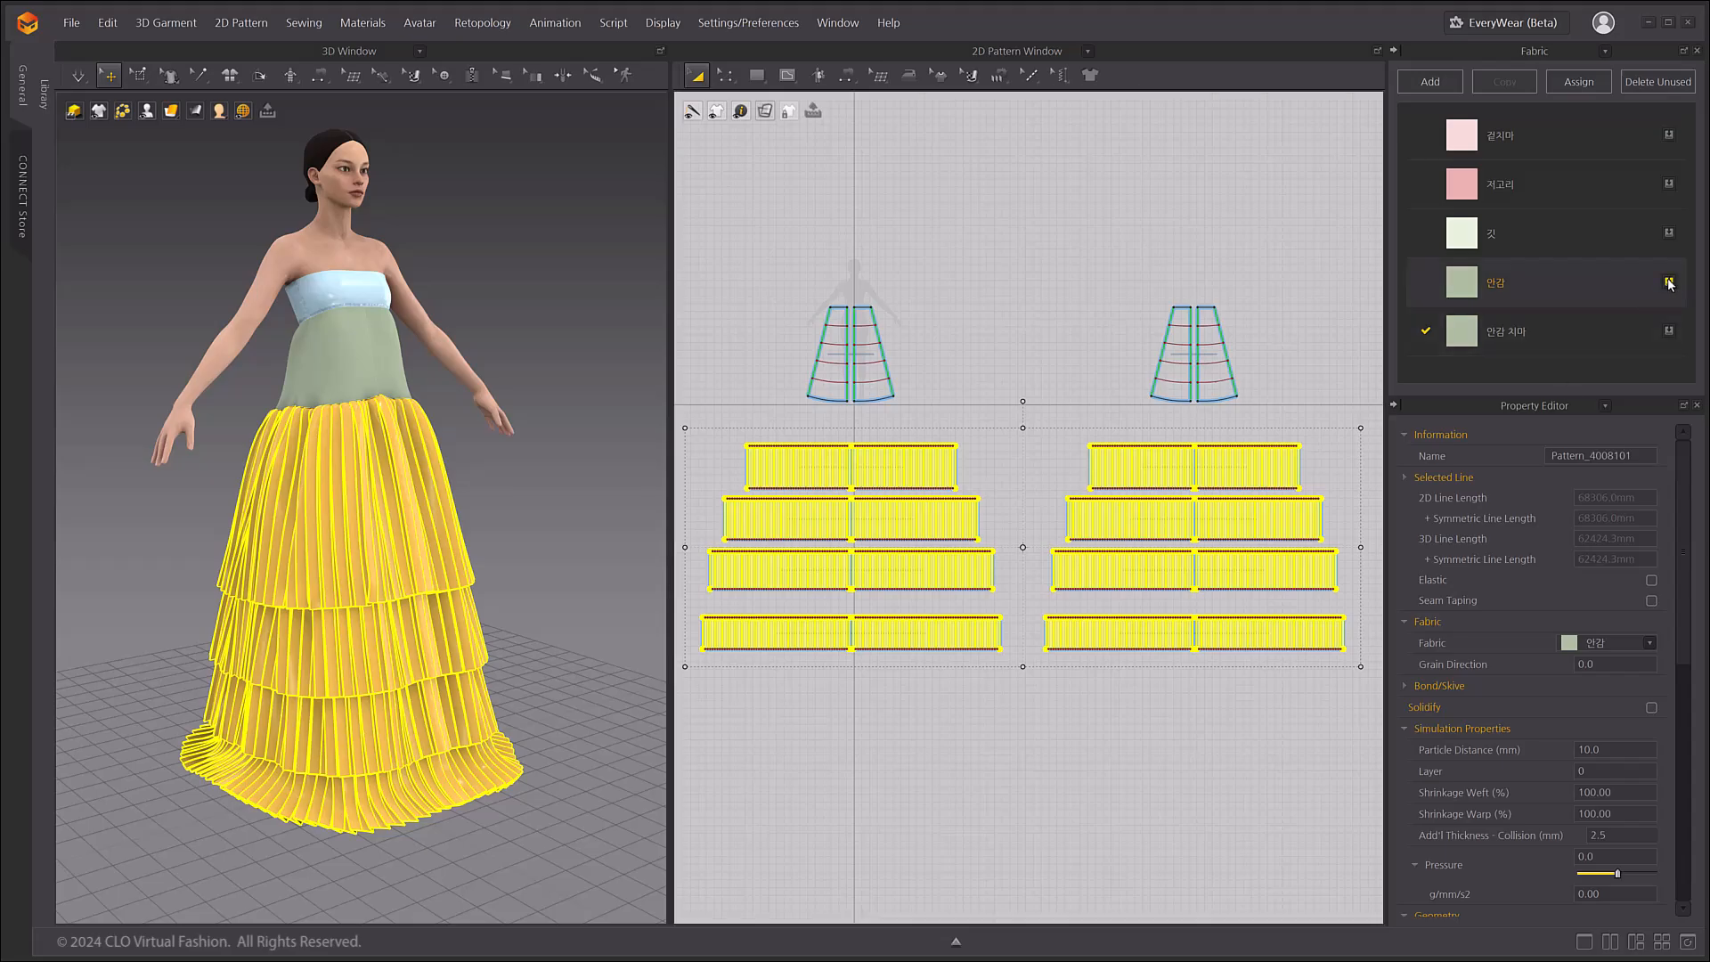
double_click(1524, 282)
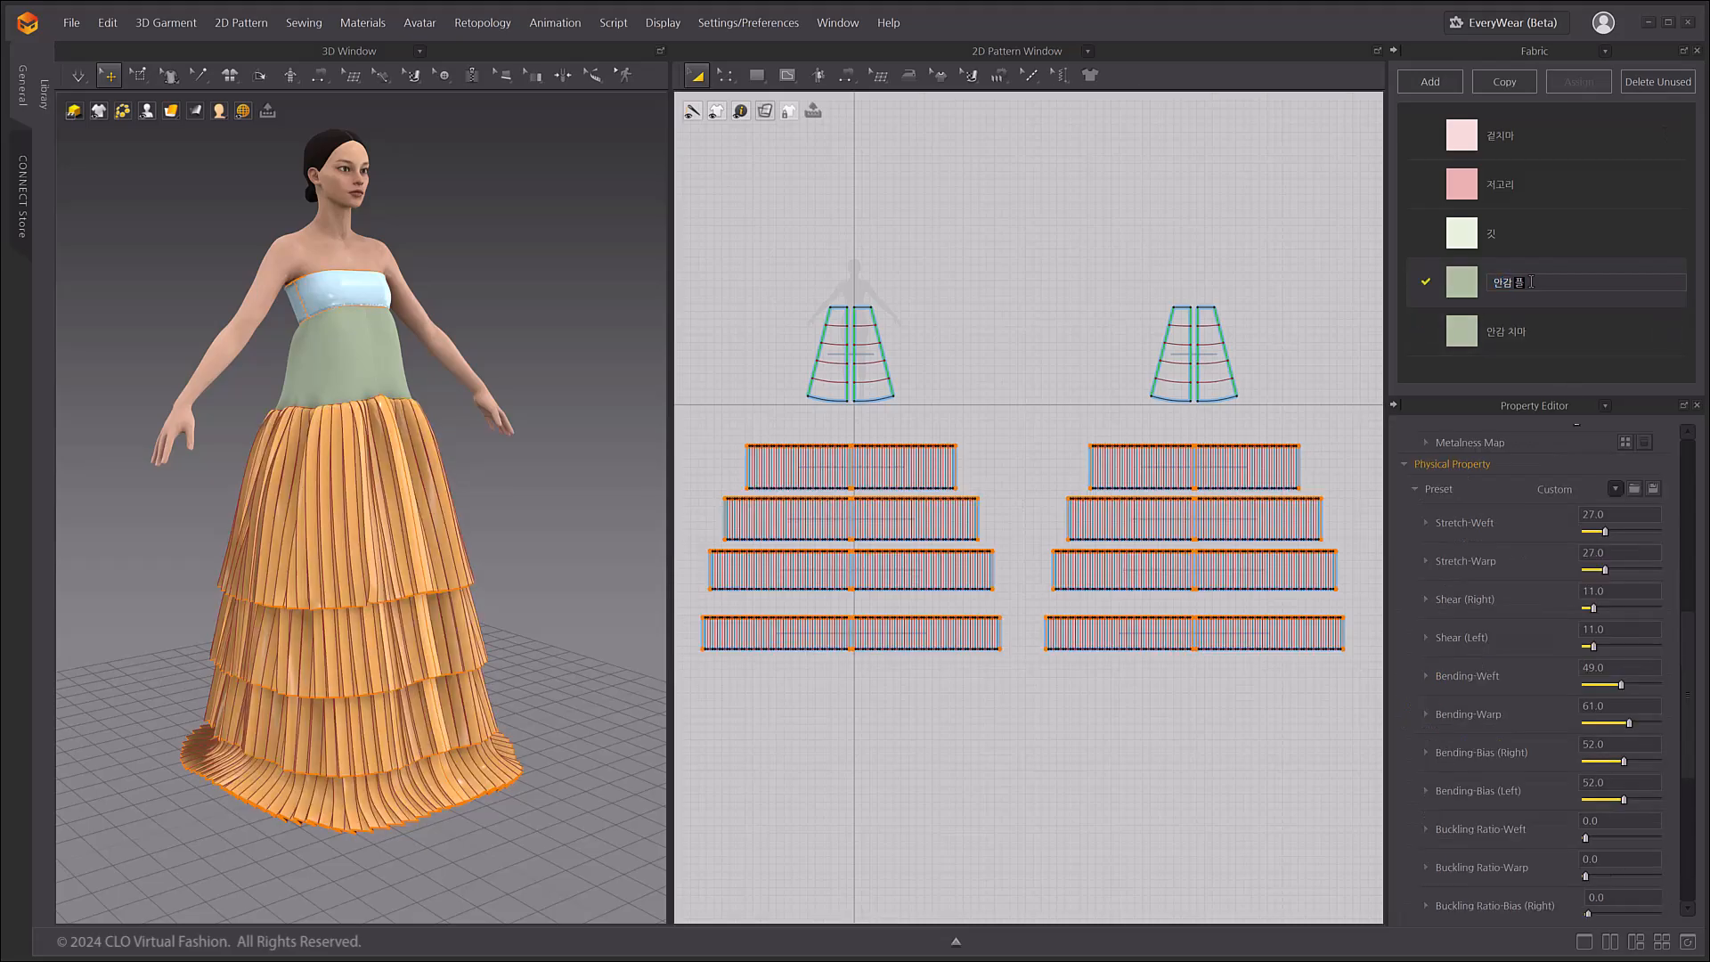
click(1062, 397)
- Turn off Strengthen on all front and back ruffle tiers
drag(684, 423, 1336, 783)
right_click(889, 525)
click(966, 438)
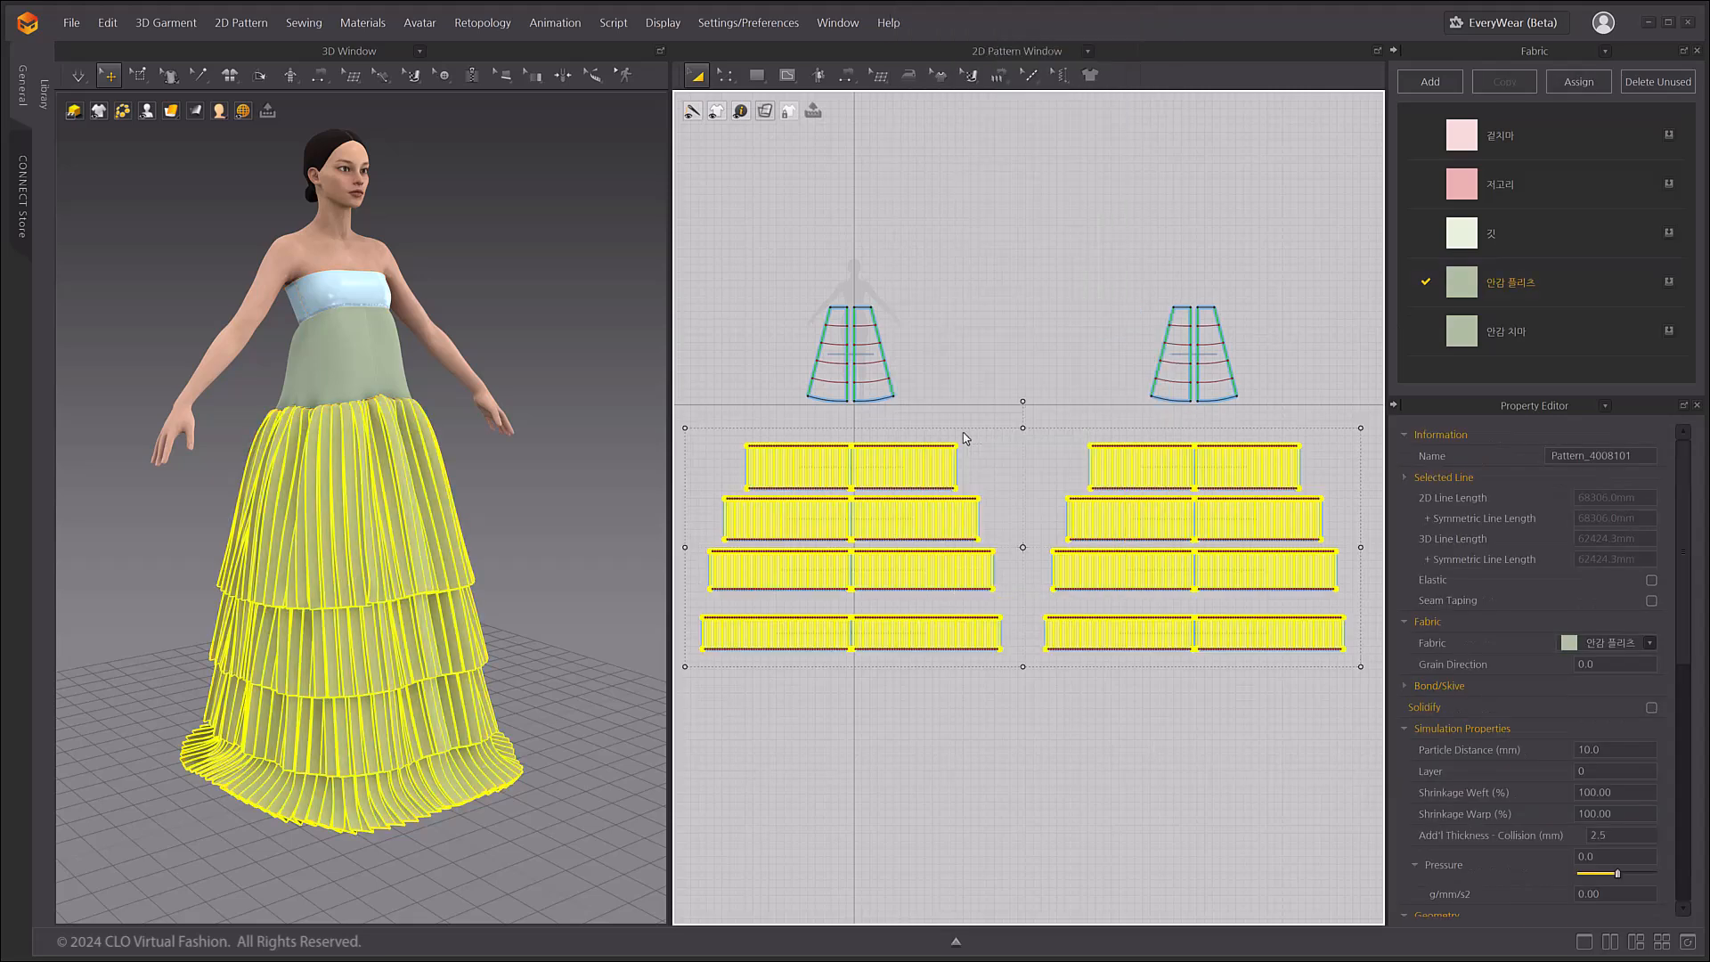
- Set the opacity of the 안감 플리츠 fabric to 60
click(1560, 287)
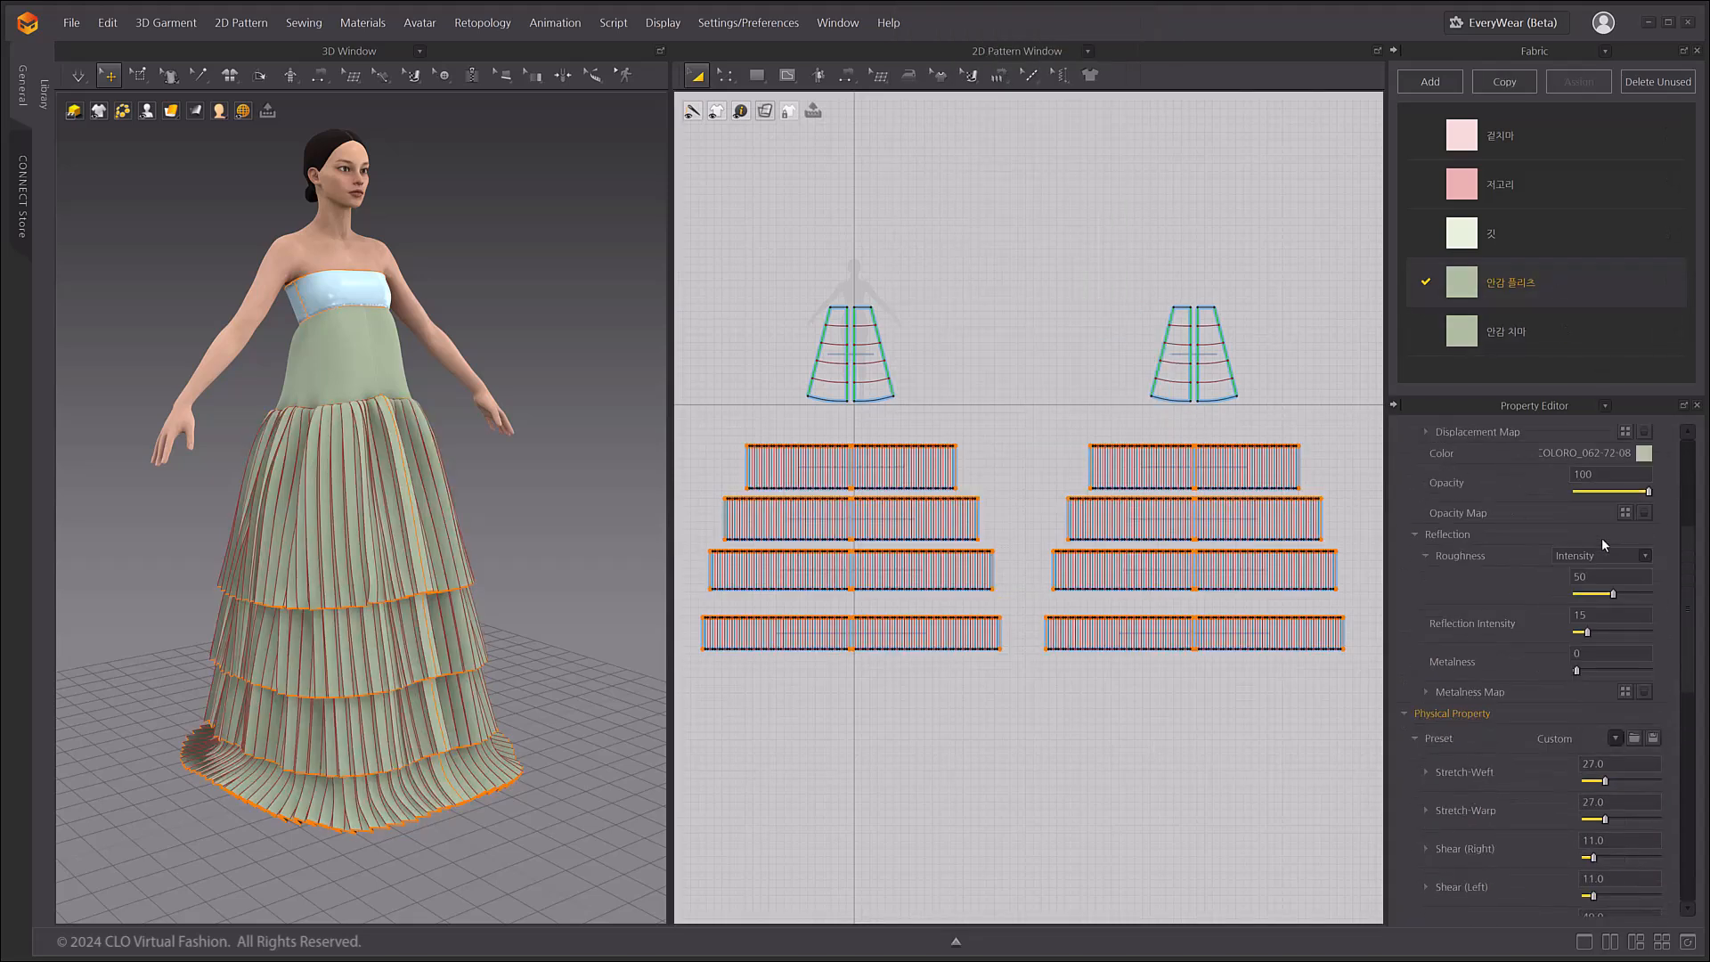
click(1621, 580)
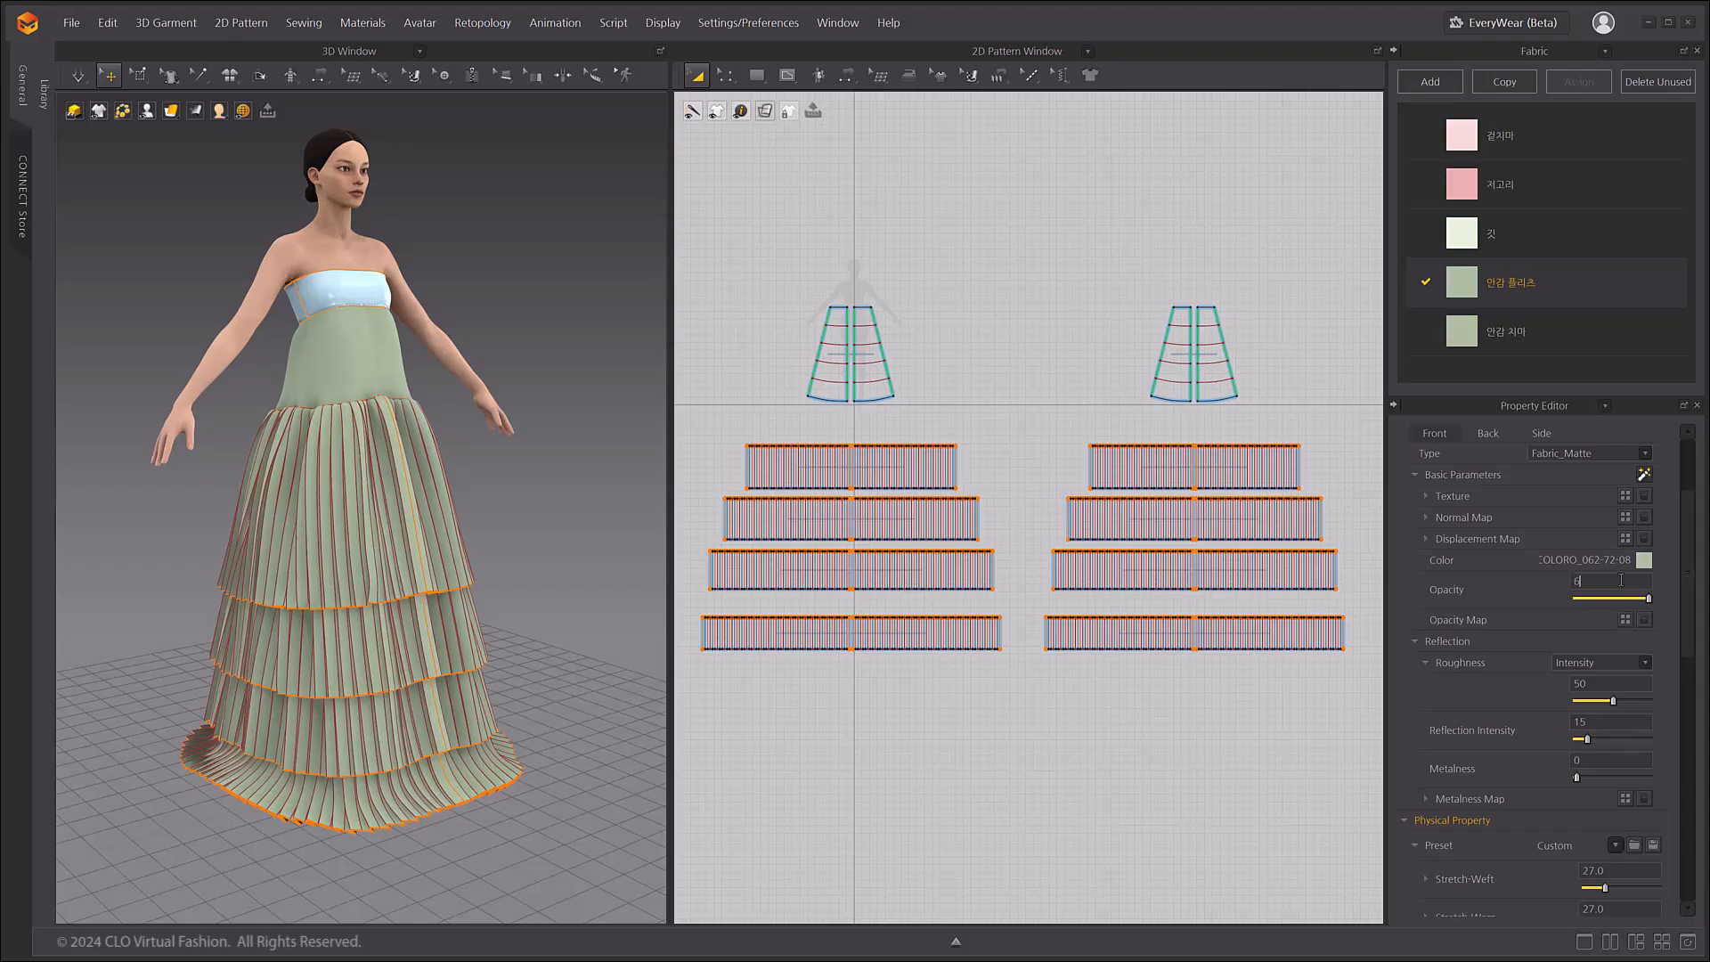
text(60)
key(Return)
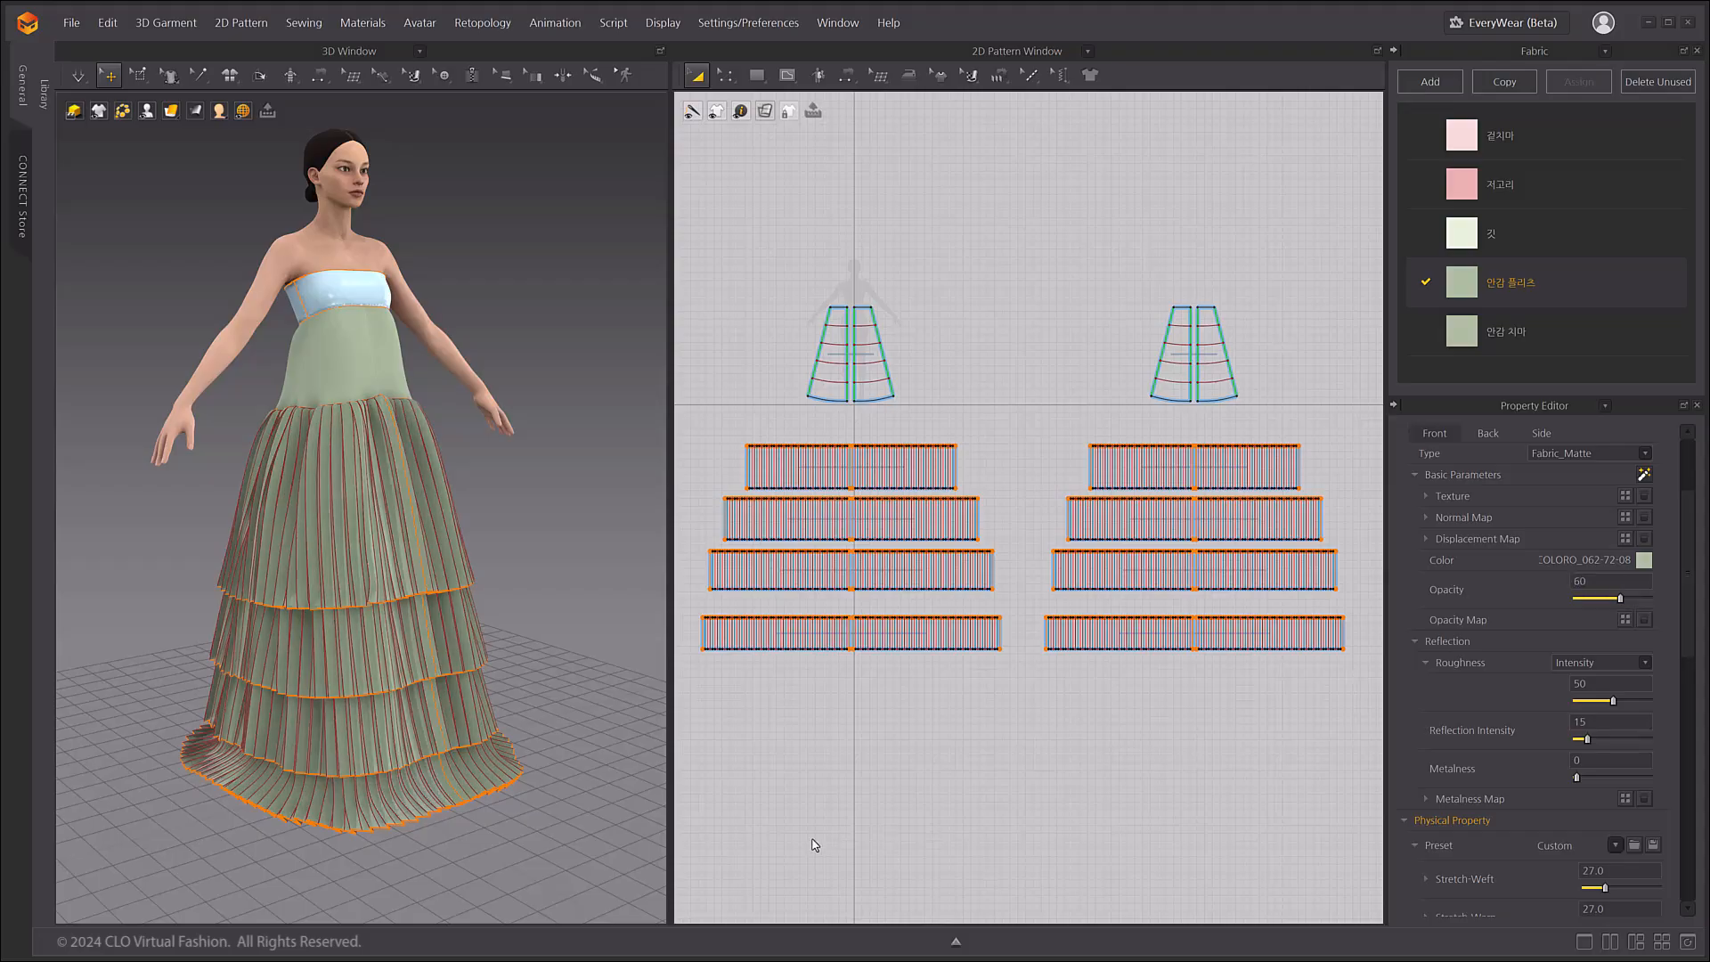
- Simulate the tiered underskirt with its adjusted fabrics, check the drape from another angle, and stop the simulation
click(976, 808)
key(space)
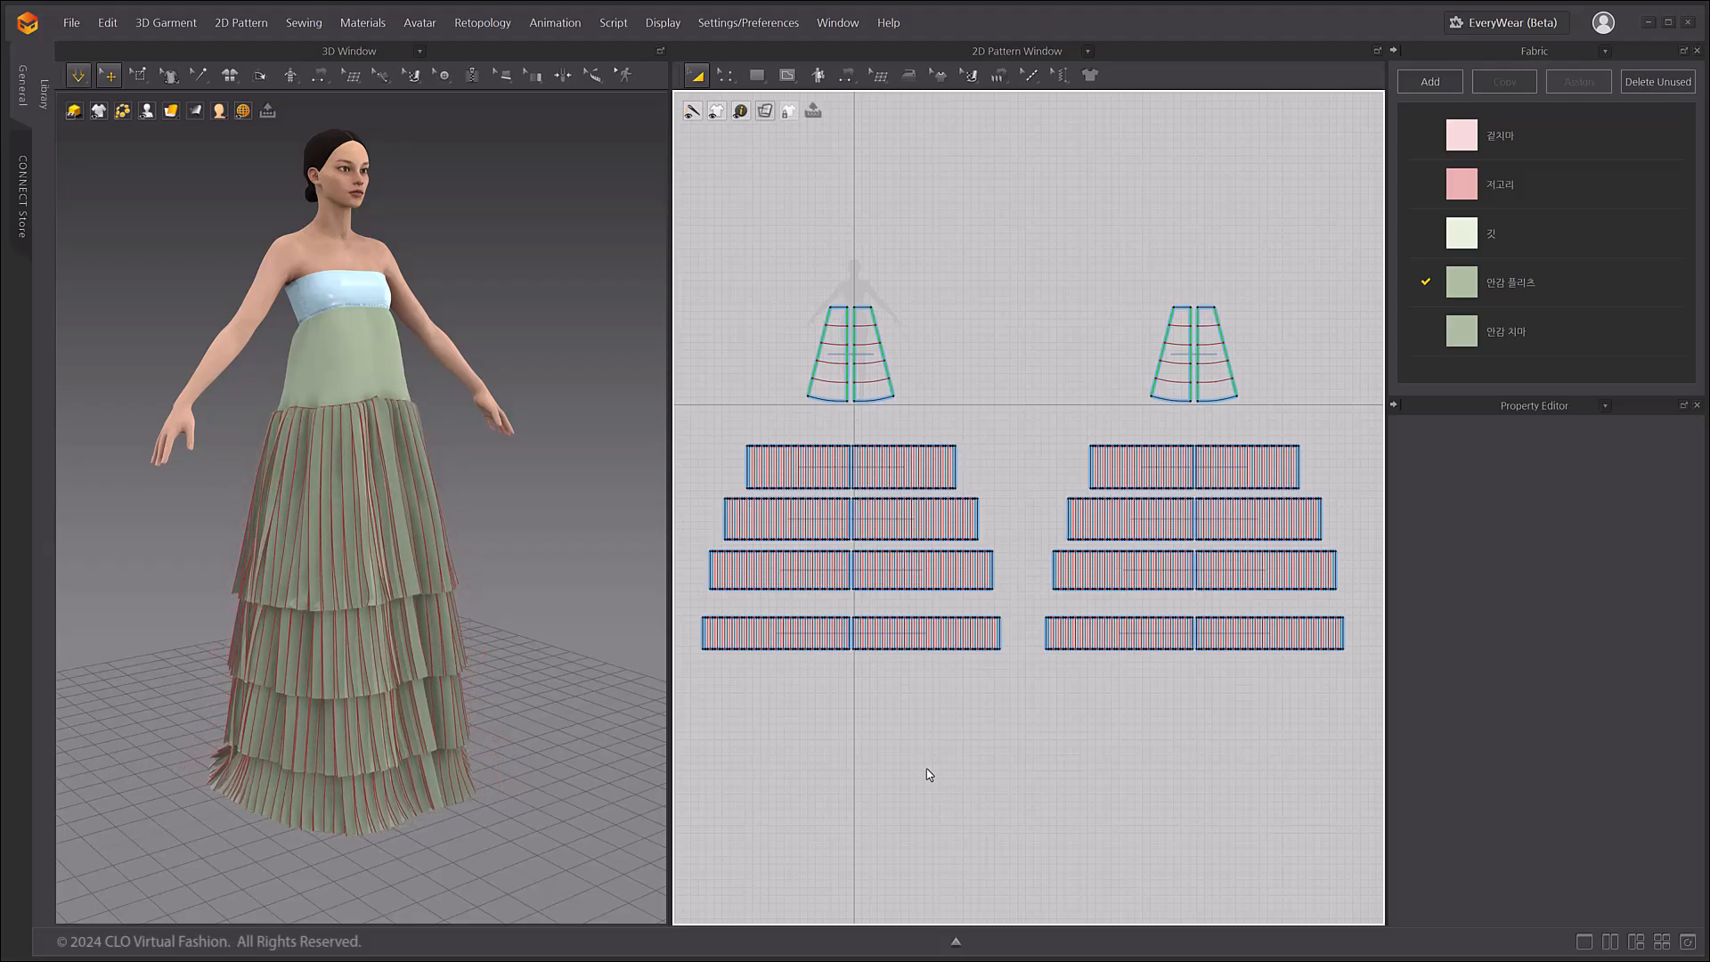
right_drag(588, 634, 515, 538)
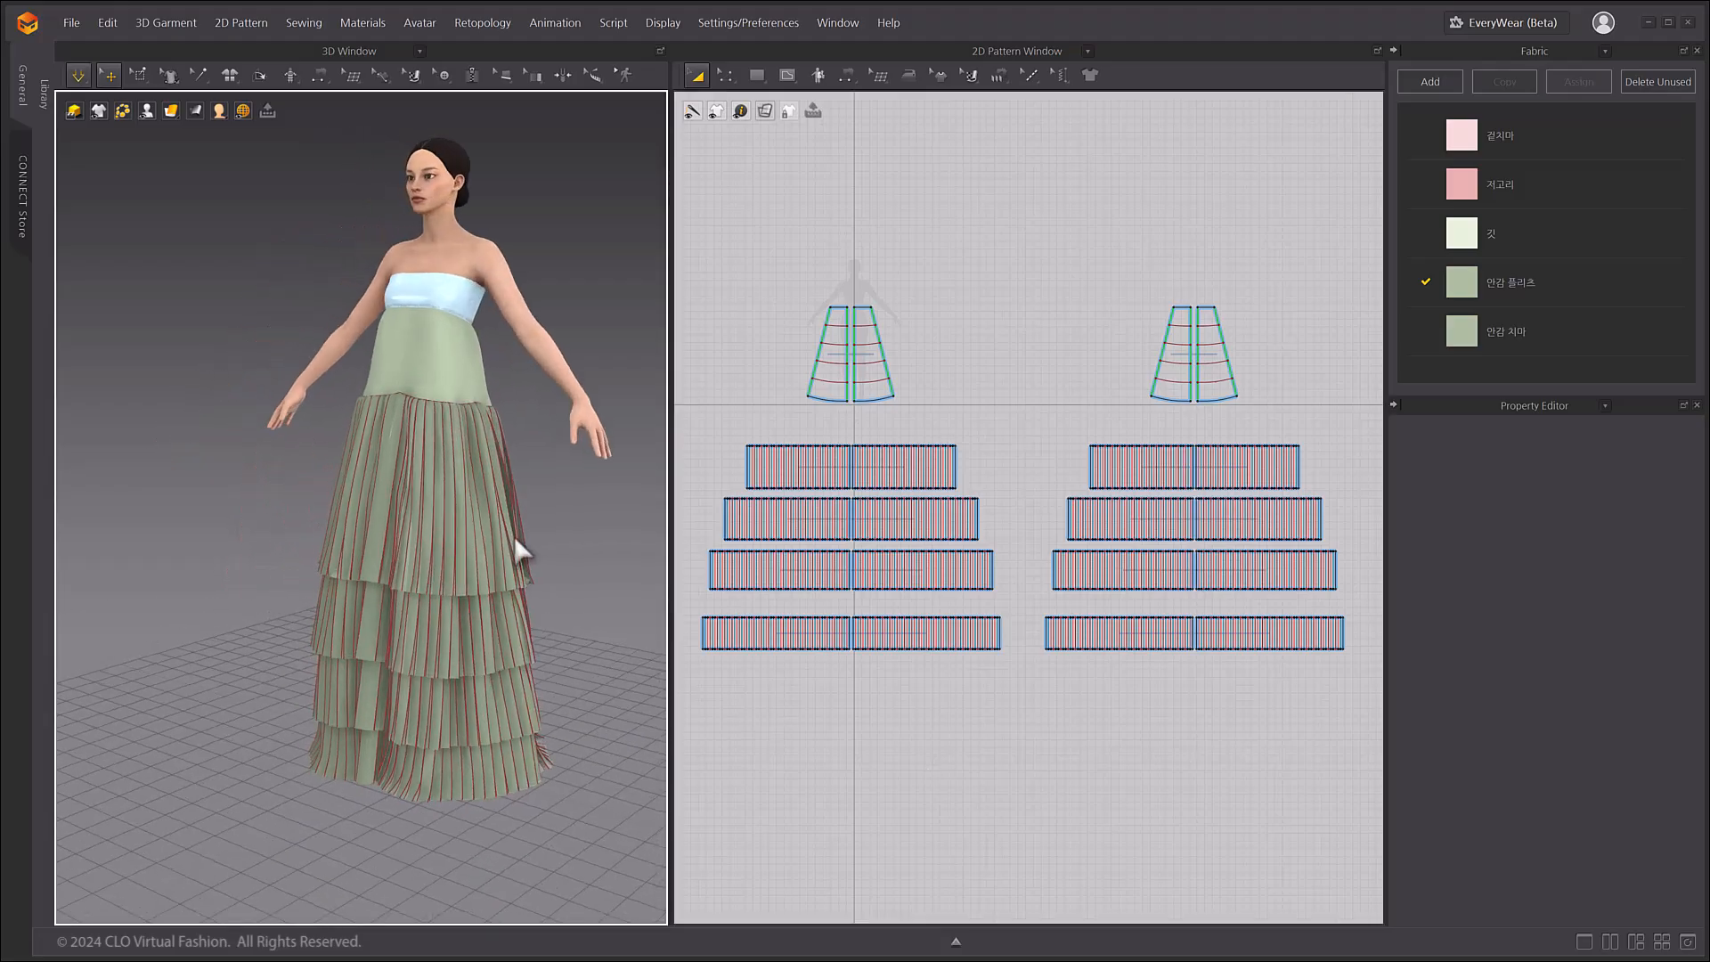
key(space)
- Set the pressure of all front and back ruffle tiers to 0.50 g/mm/s2 and simulate the underskirt
drag(685, 421, 1414, 708)
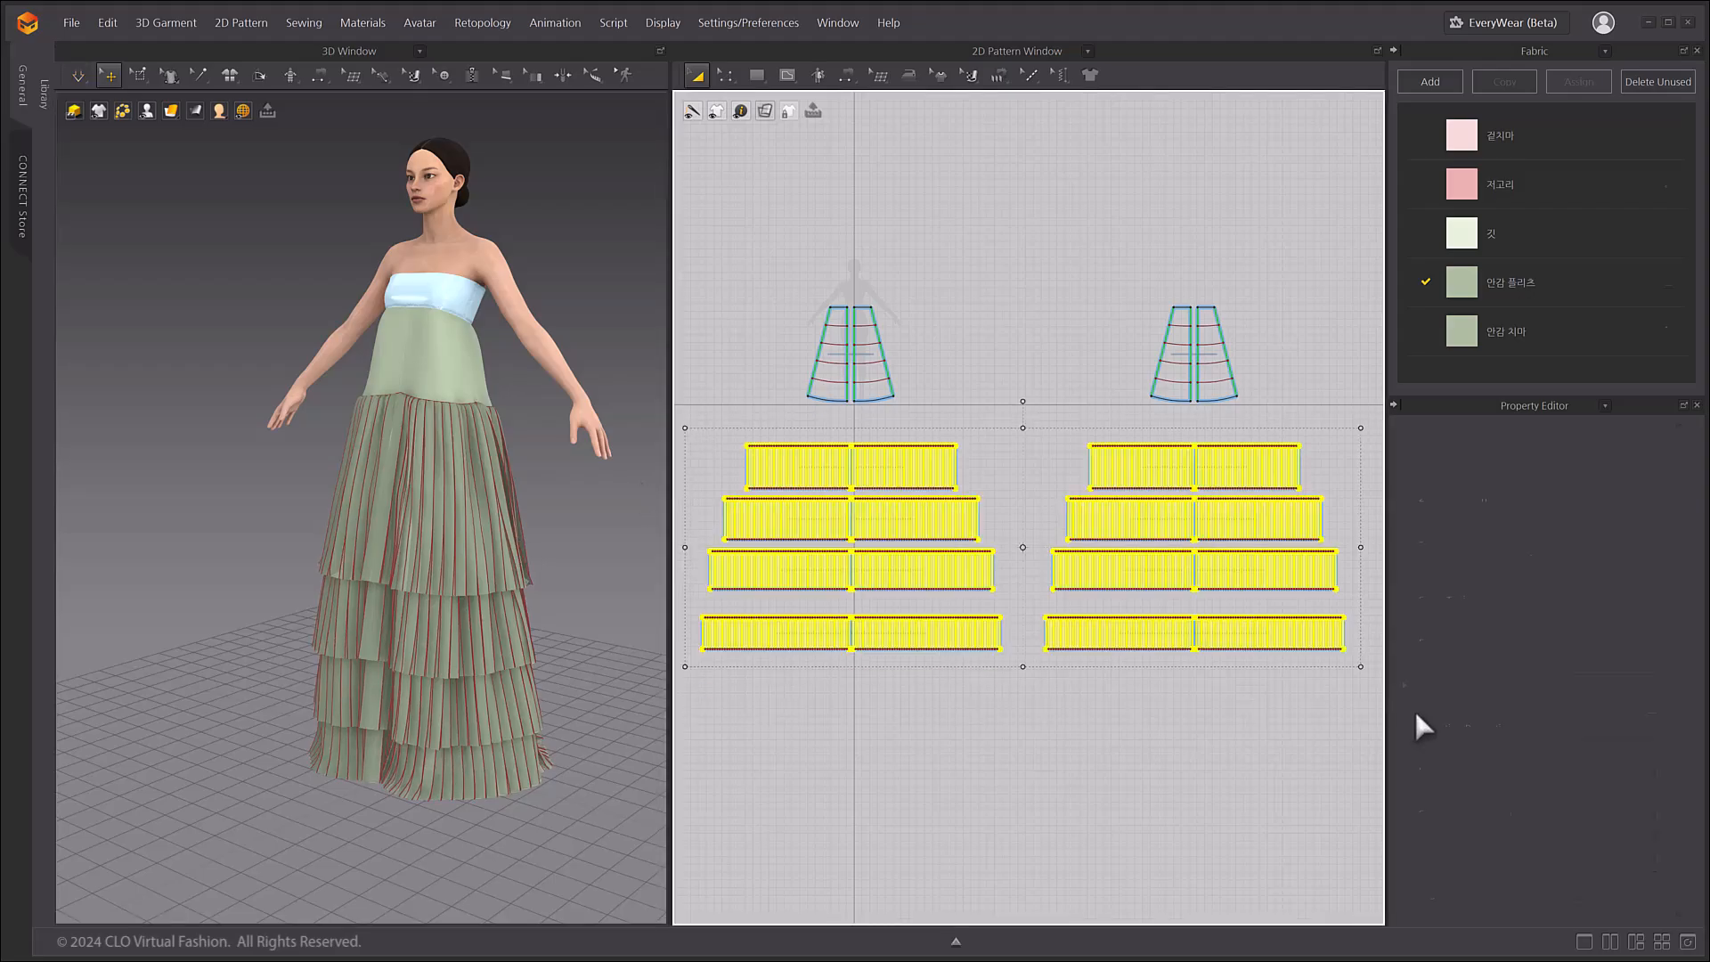
scroll(1520, 693, down, 5)
double_click(1613, 713)
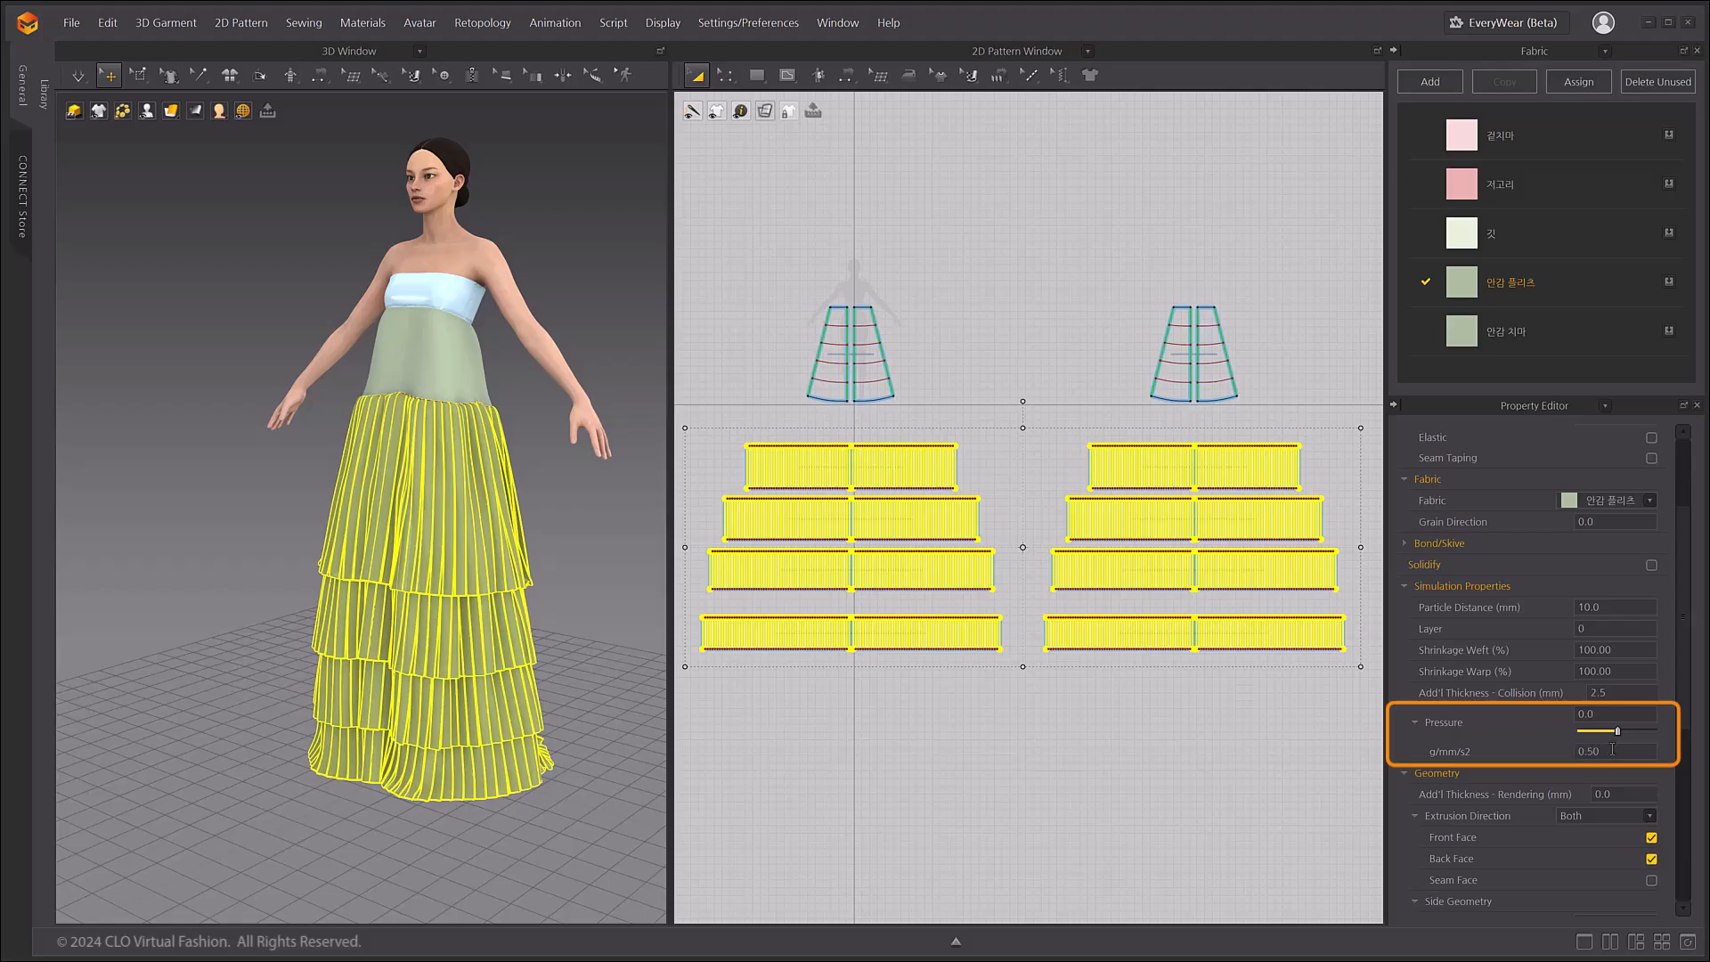
key(space)
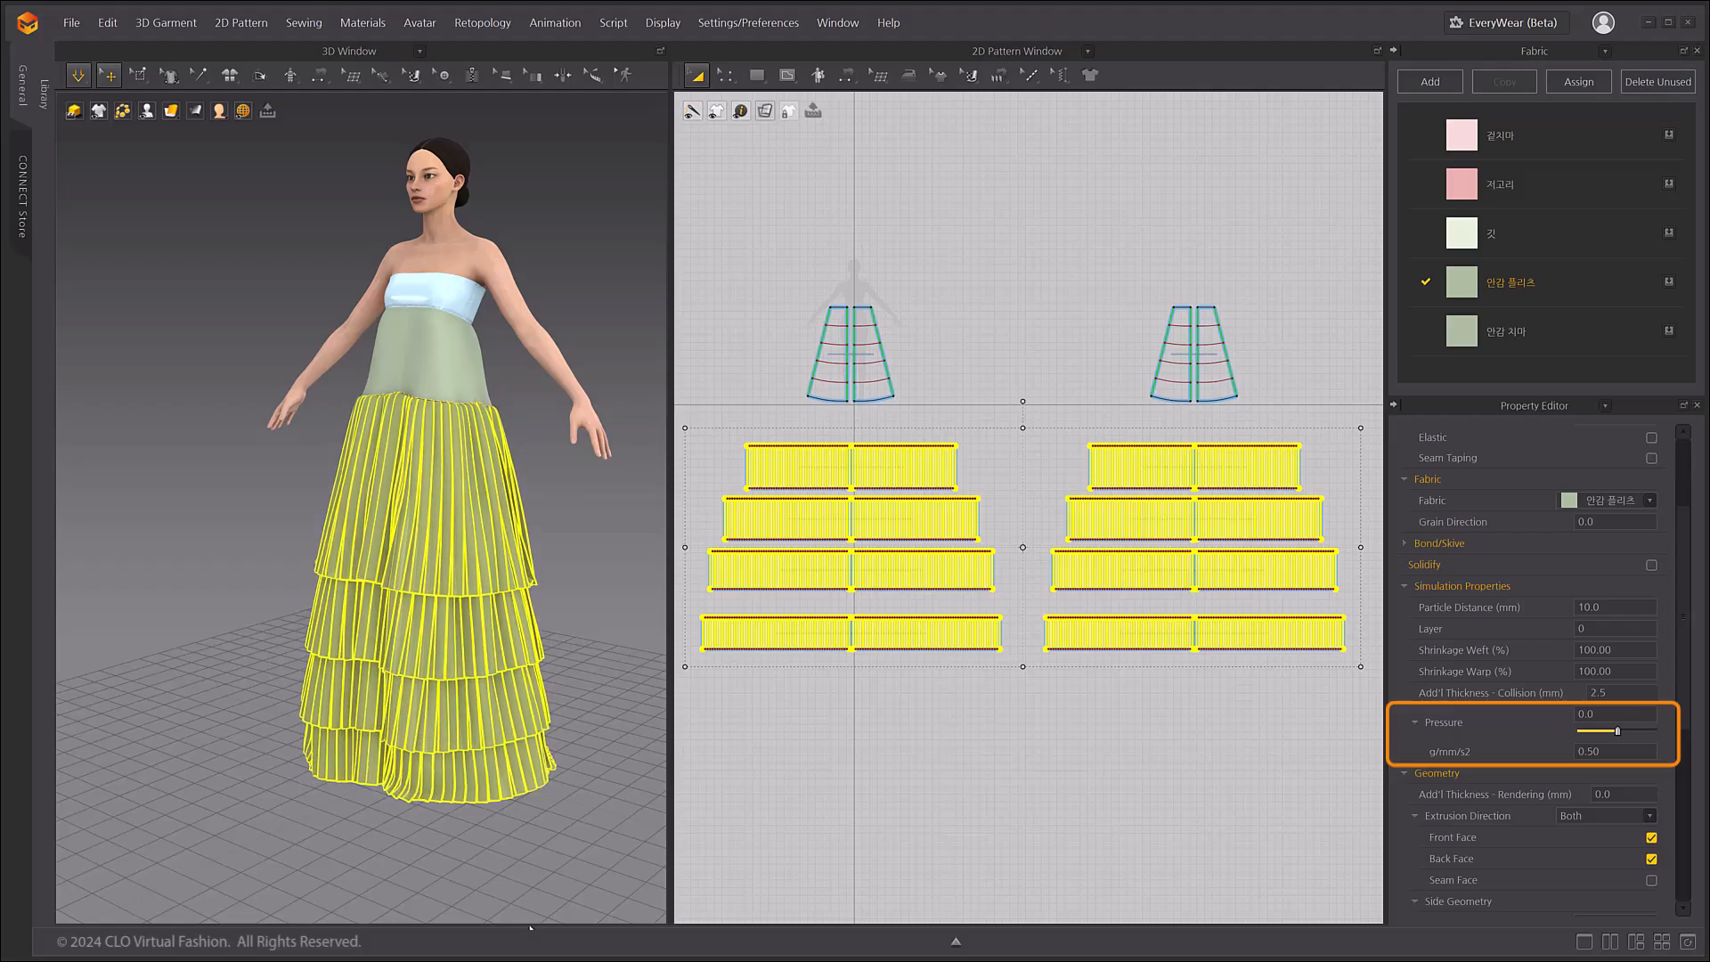
click(579, 839)
right_drag(314, 666, 372, 668)
- Show the hidden jeogori and outer skirt patterns in 3D and reactivate them
scroll(1079, 785, down, 4)
middle_drag(1080, 786, 917, 620)
scroll(917, 423, up, 3)
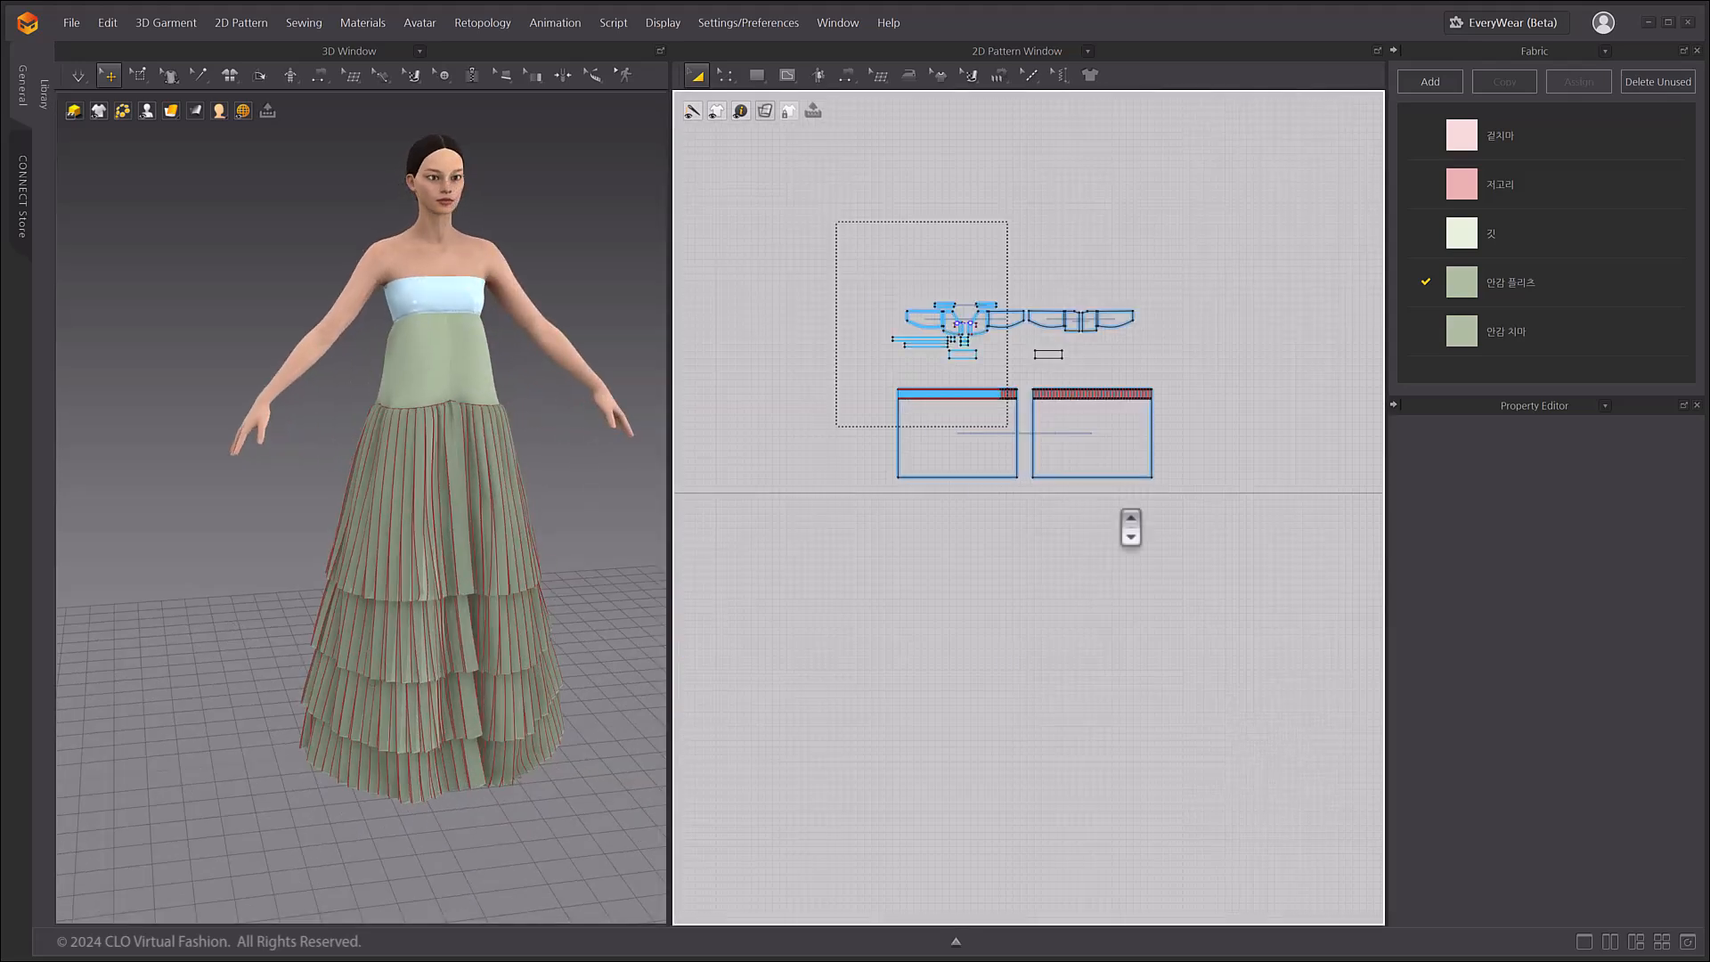
drag(864, 269, 1095, 531)
right_click(1012, 433)
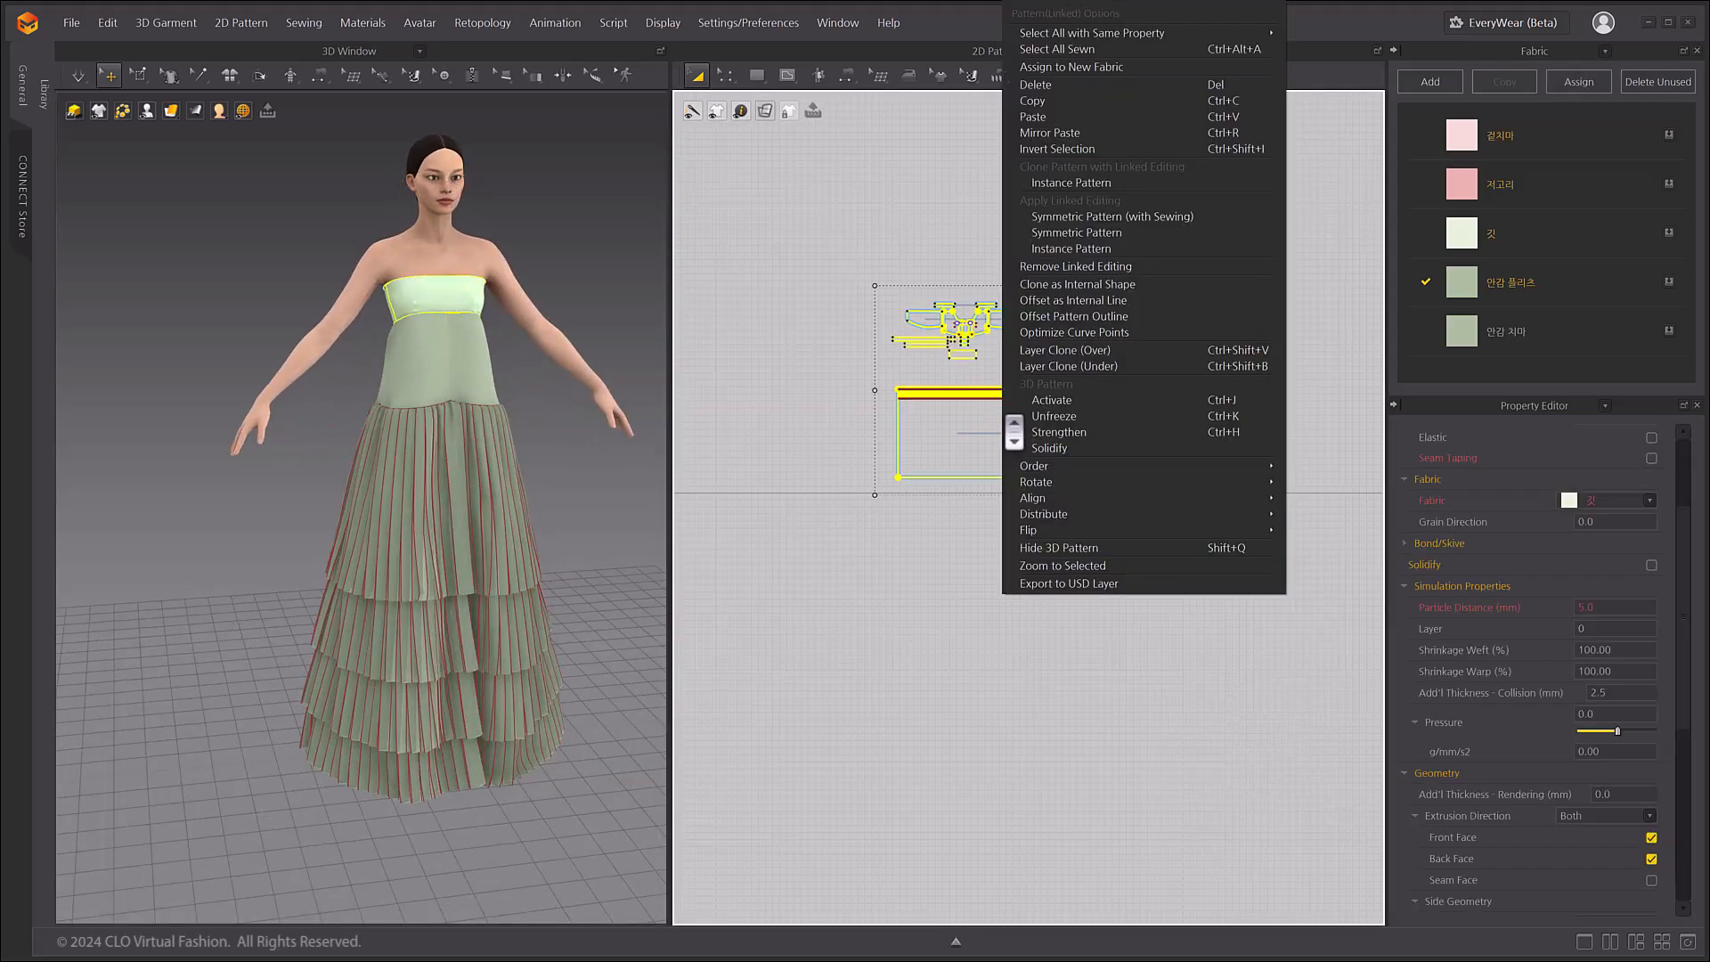
click(1063, 546)
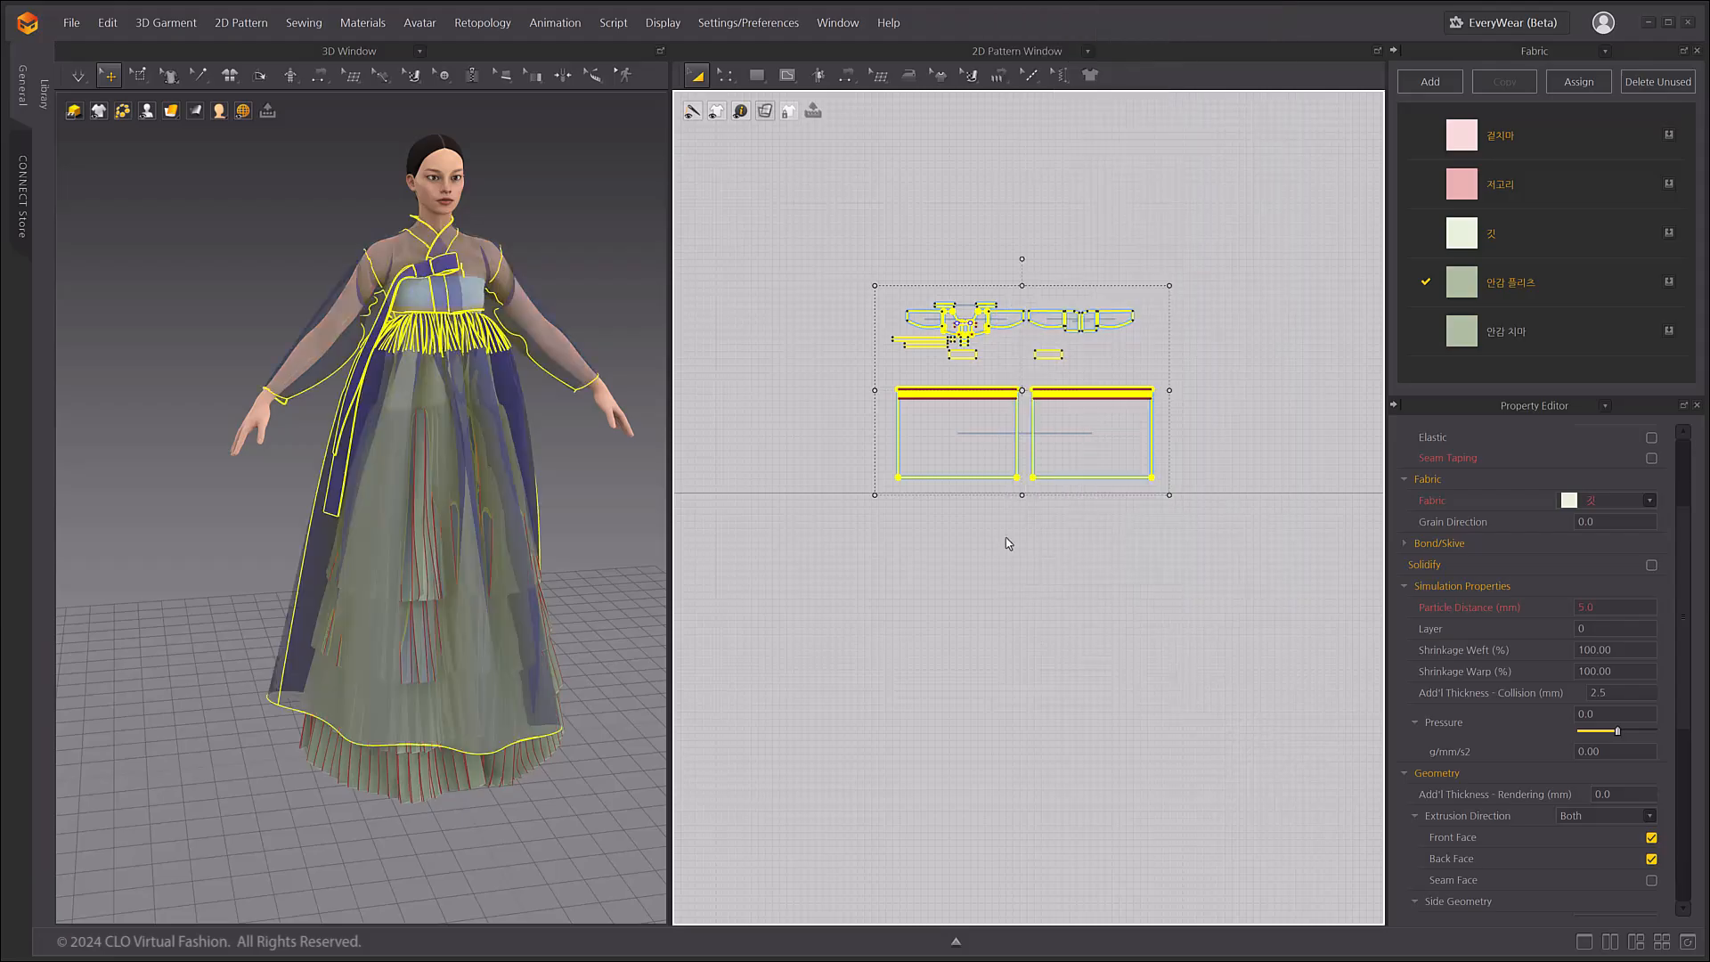
right_click(561, 338)
click(624, 434)
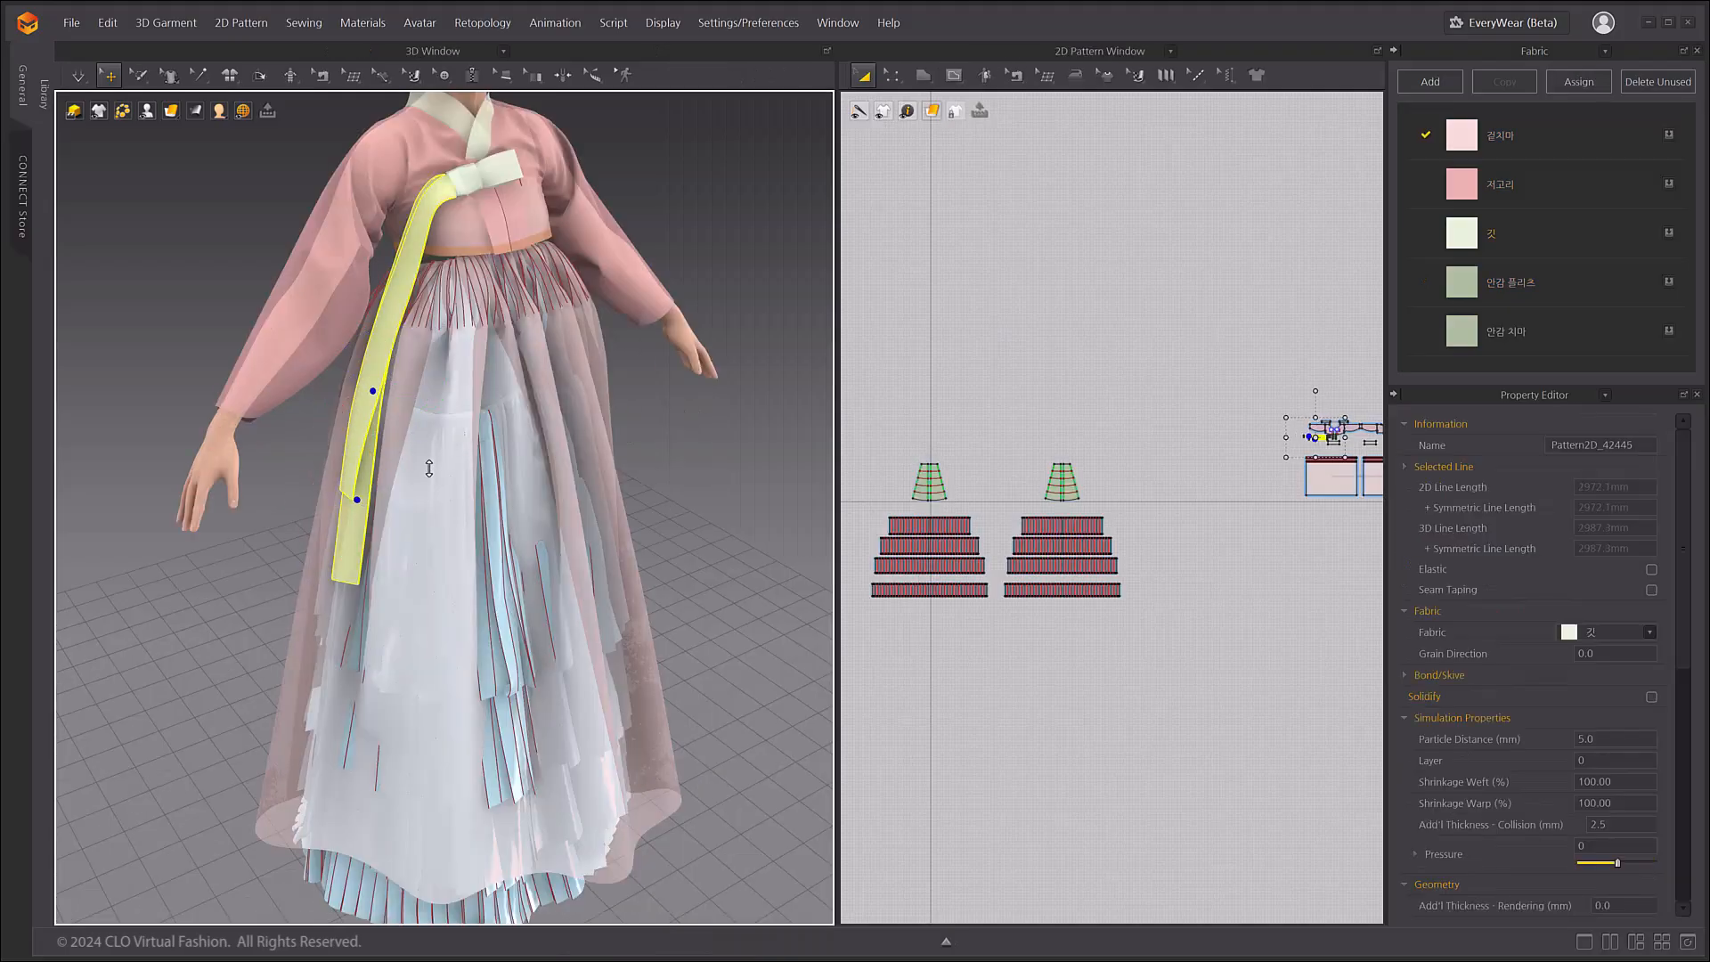
- Reposition the jeogori's long ribbon ties in 3D so they hang in front of the outer skirt
right_drag(429, 468, 525, 570)
mouse_move(414, 322)
mouse_down()
mouse_move(432, 332)
mouse_move(418, 315)
mouse_move(397, 342)
mouse_up()
right_drag(535, 473, 500, 473)
click(418, 554)
drag(455, 560, 464, 592)
right_drag(562, 593, 513, 595)
drag(431, 603, 468, 642)
right_drag(570, 634, 502, 592)
scroll(502, 588, down, 3)
- Move the outer skirt's front and back panels outward in 3D to clear the pleated underskirt
click(545, 444)
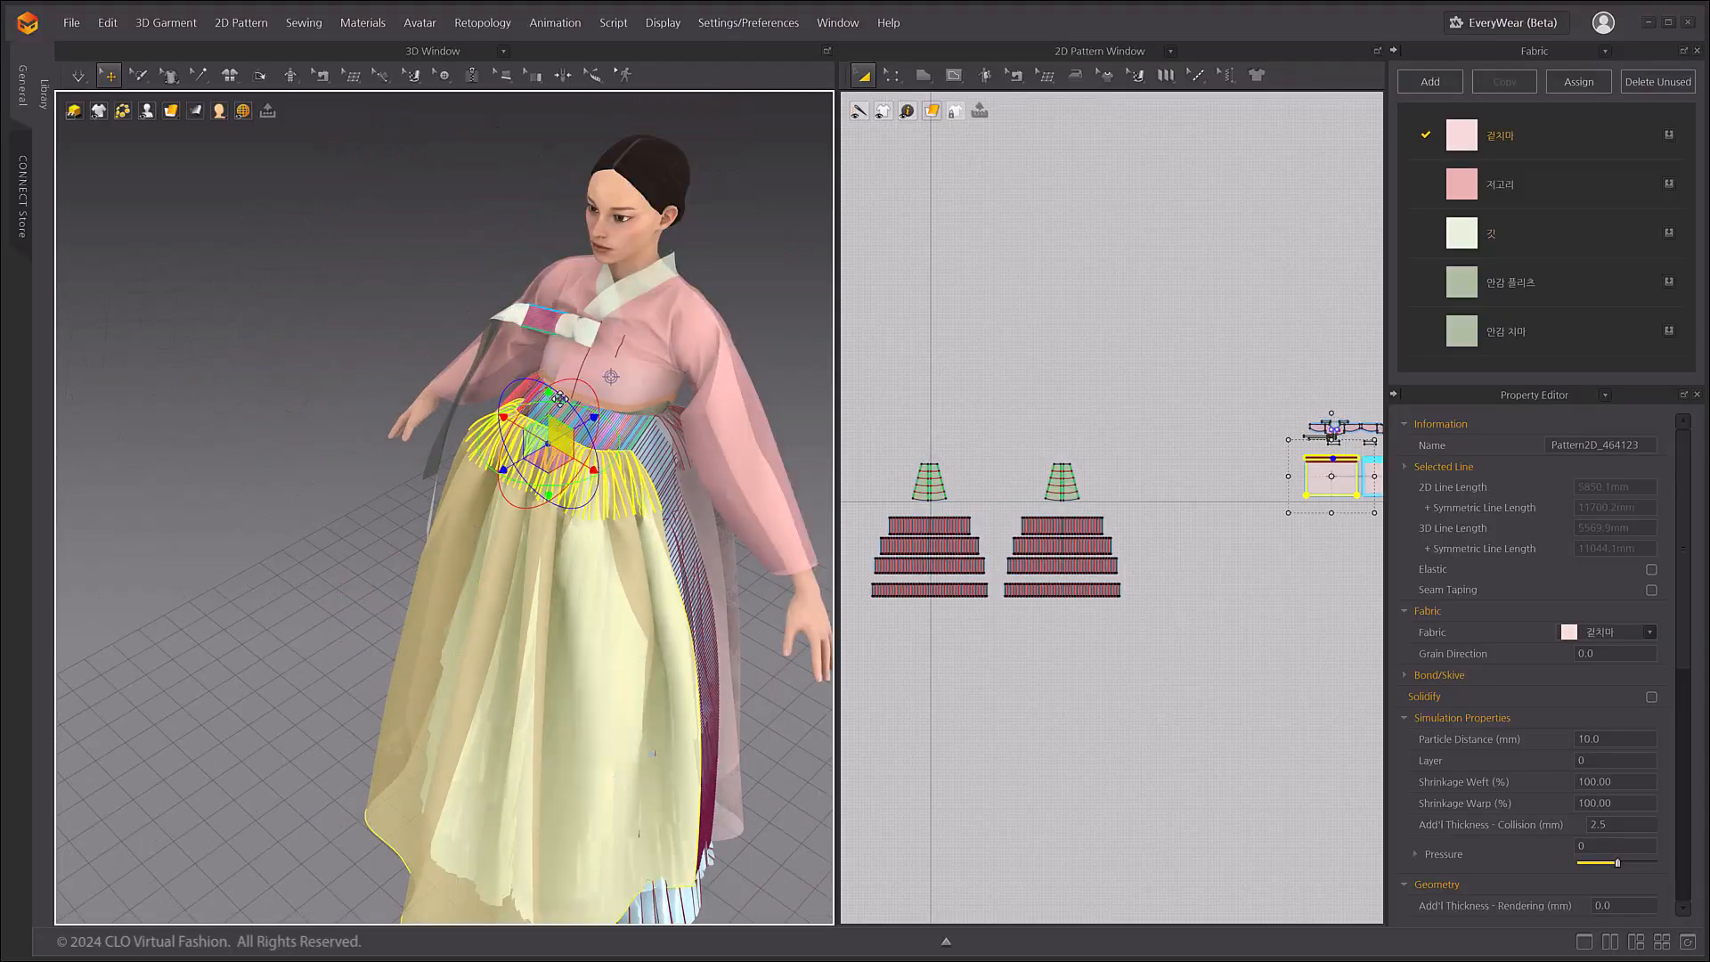
drag(535, 449, 503, 465)
right_drag(312, 445, 443, 414)
middle_drag(443, 414, 432, 337)
click(461, 427)
drag(435, 405, 443, 393)
drag(436, 452, 425, 460)
right_drag(426, 457, 490, 439)
drag(489, 438, 492, 438)
right_drag(492, 438, 551, 498)
middle_drag(543, 653, 542, 555)
right_drag(542, 554, 675, 641)
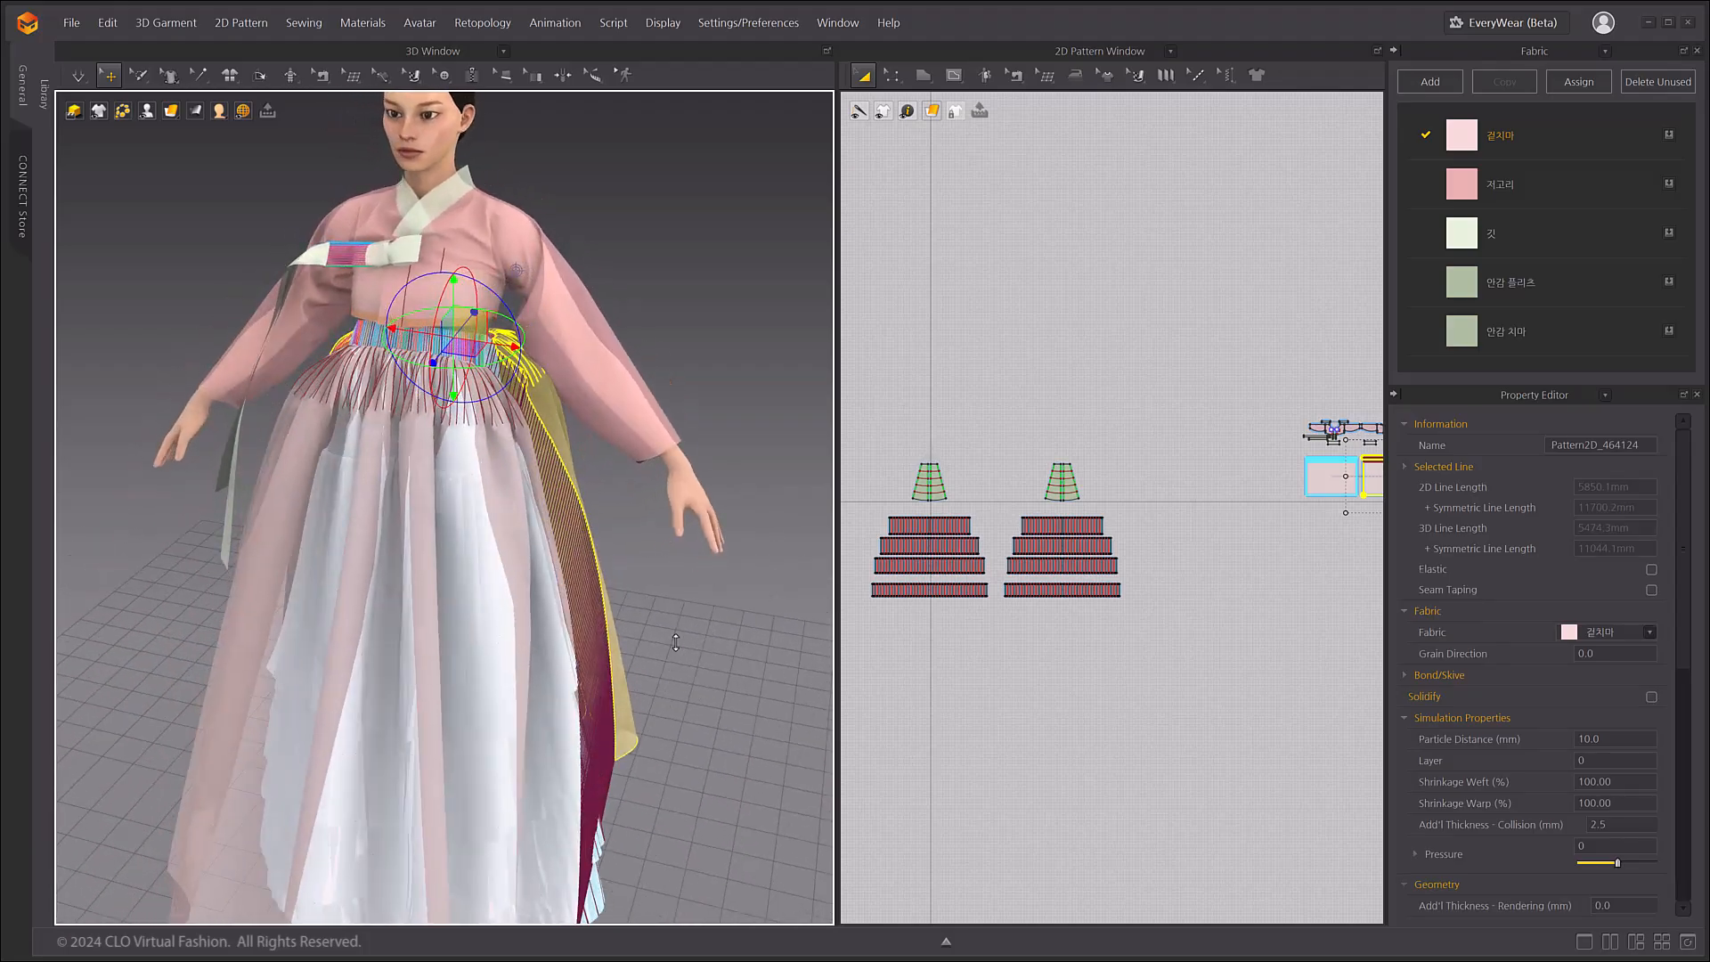
- Choose GPU calculation in Normal (Default) mode and simulate the complete hanbok over the underskirt
click(675, 642)
middle_drag(675, 641, 682, 623)
scroll(682, 623, down, 3)
click(82, 86)
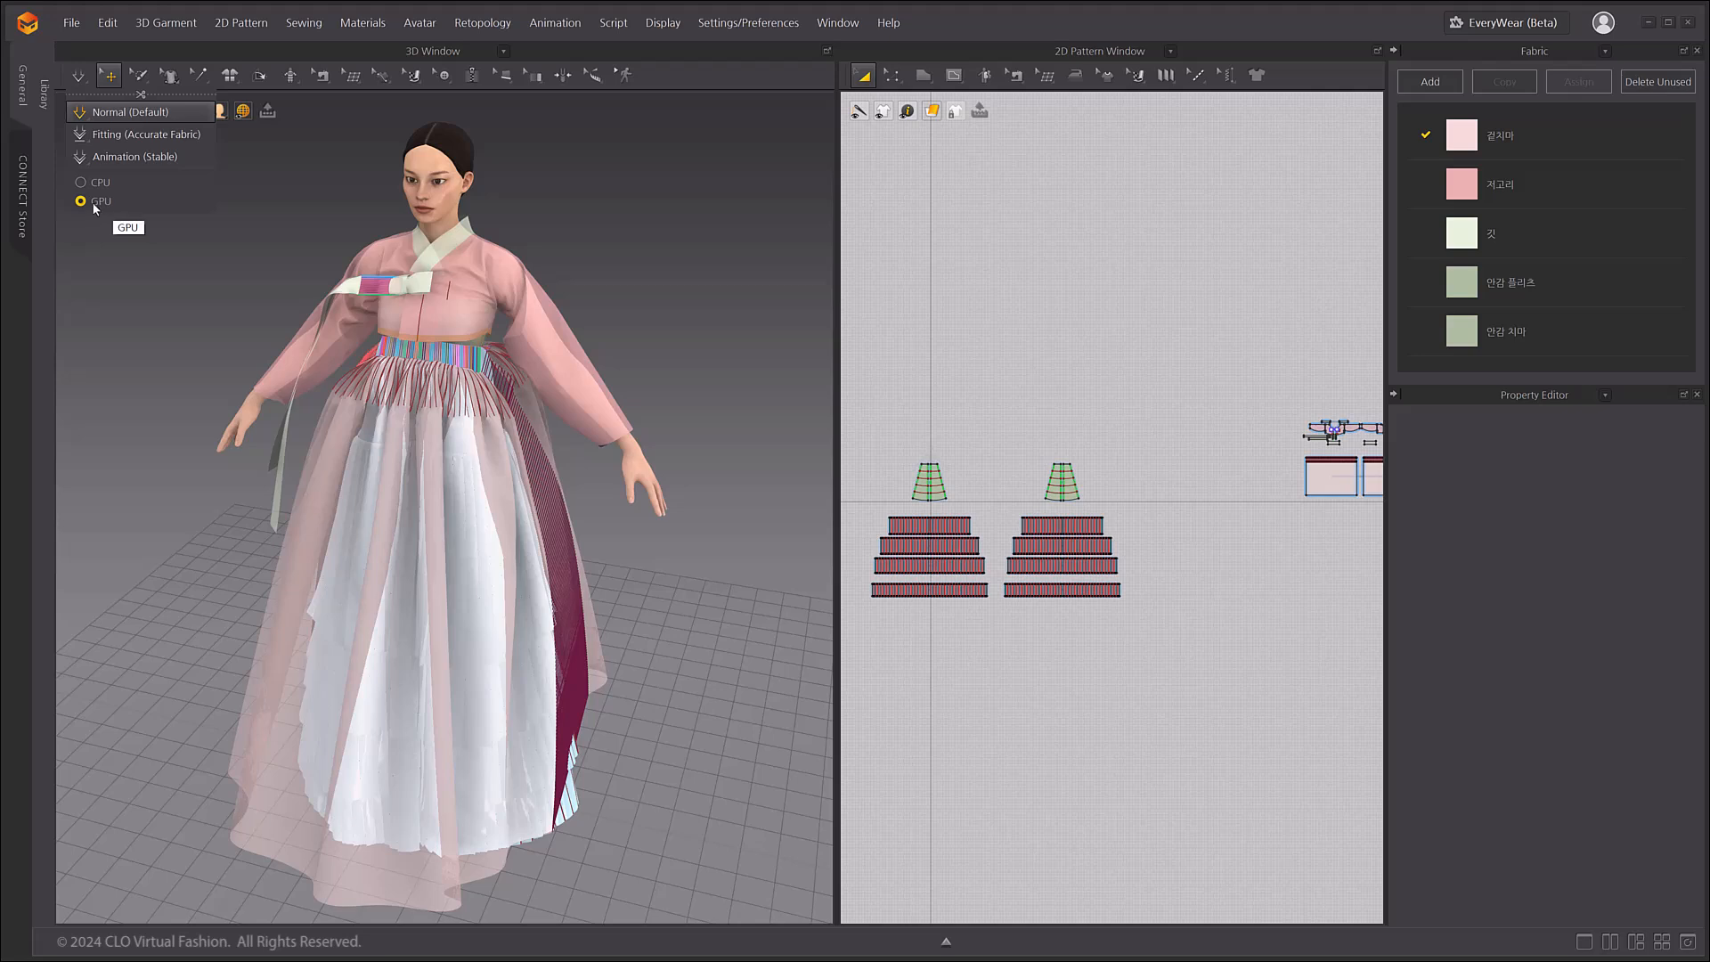
click(717, 586)
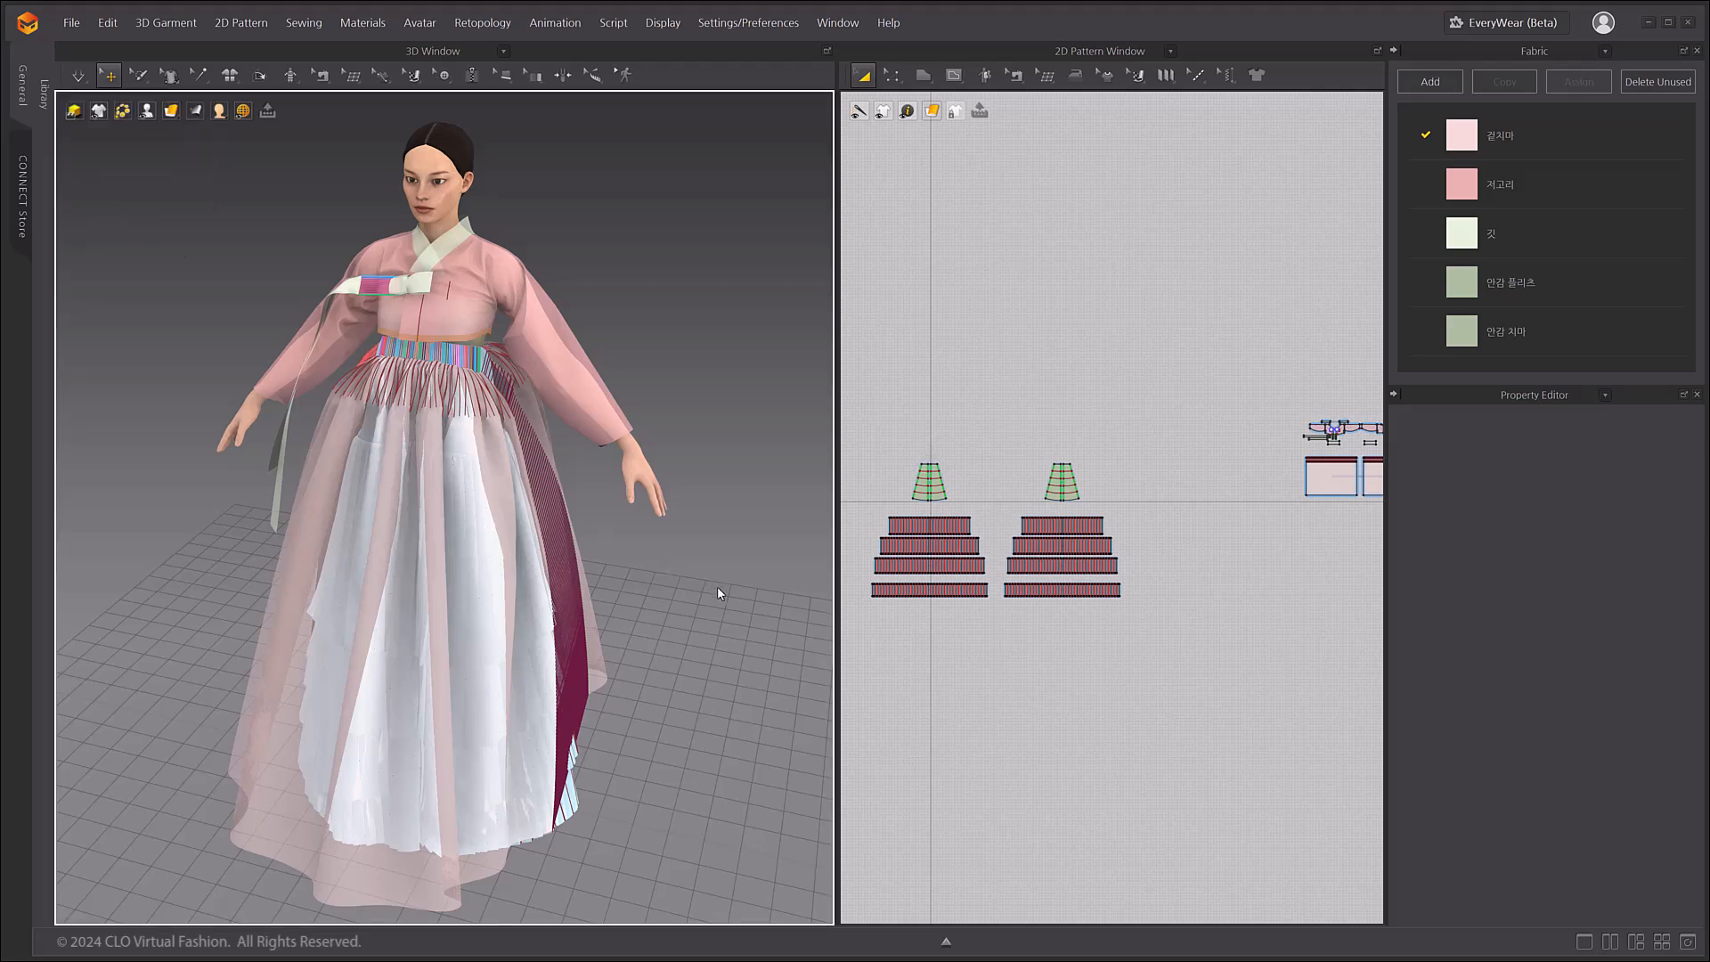
key(space)
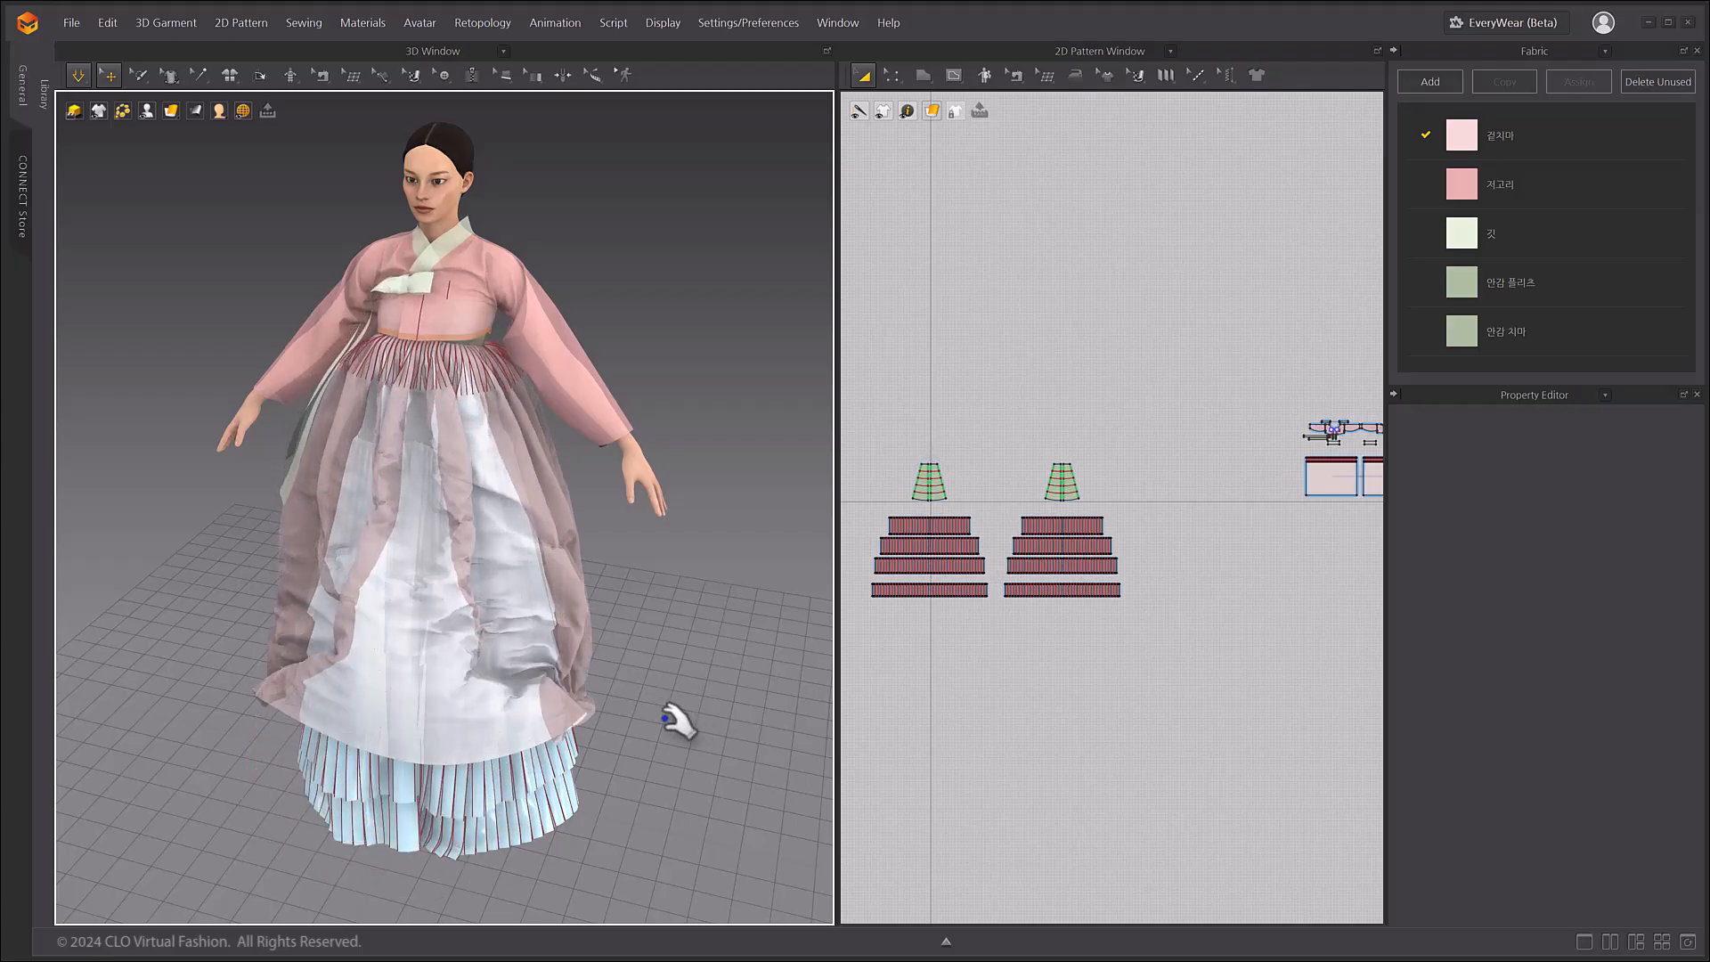
- Pull the outer skirt's front, side and back hems during simulation to smooth its drape over the pleated underskirt, and stop simulating
drag(588, 687, 211, 752)
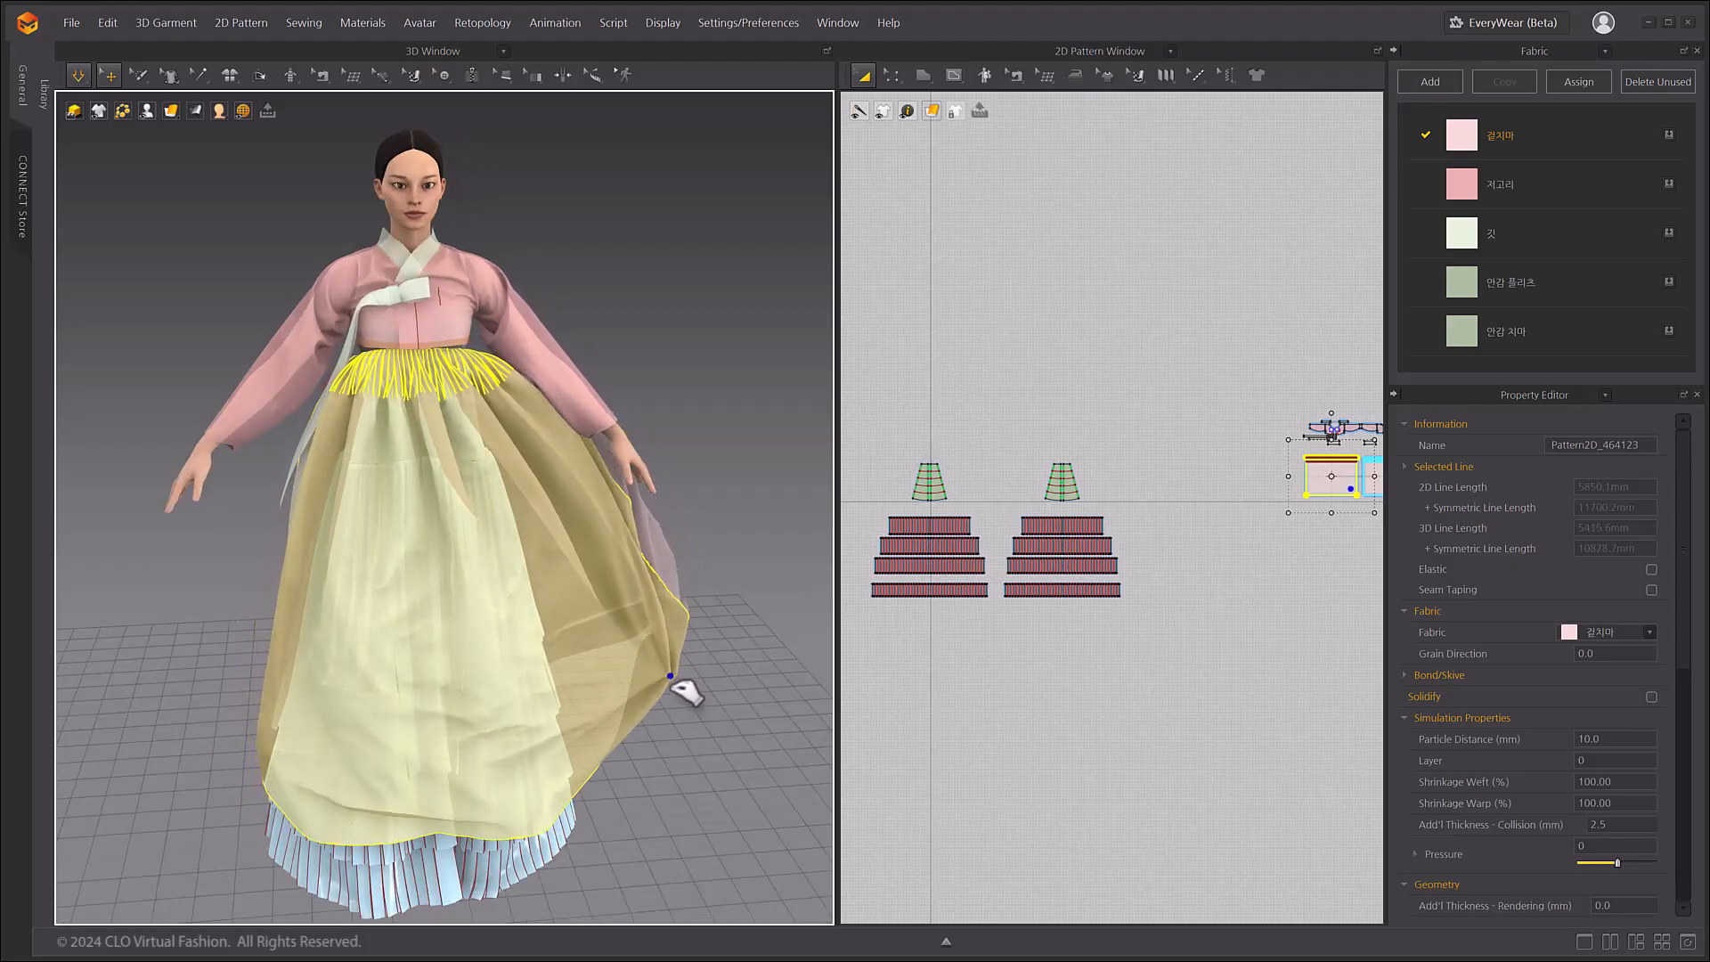
right_drag(679, 714, 556, 690)
drag(601, 670, 481, 696)
right_drag(725, 691, 766, 793)
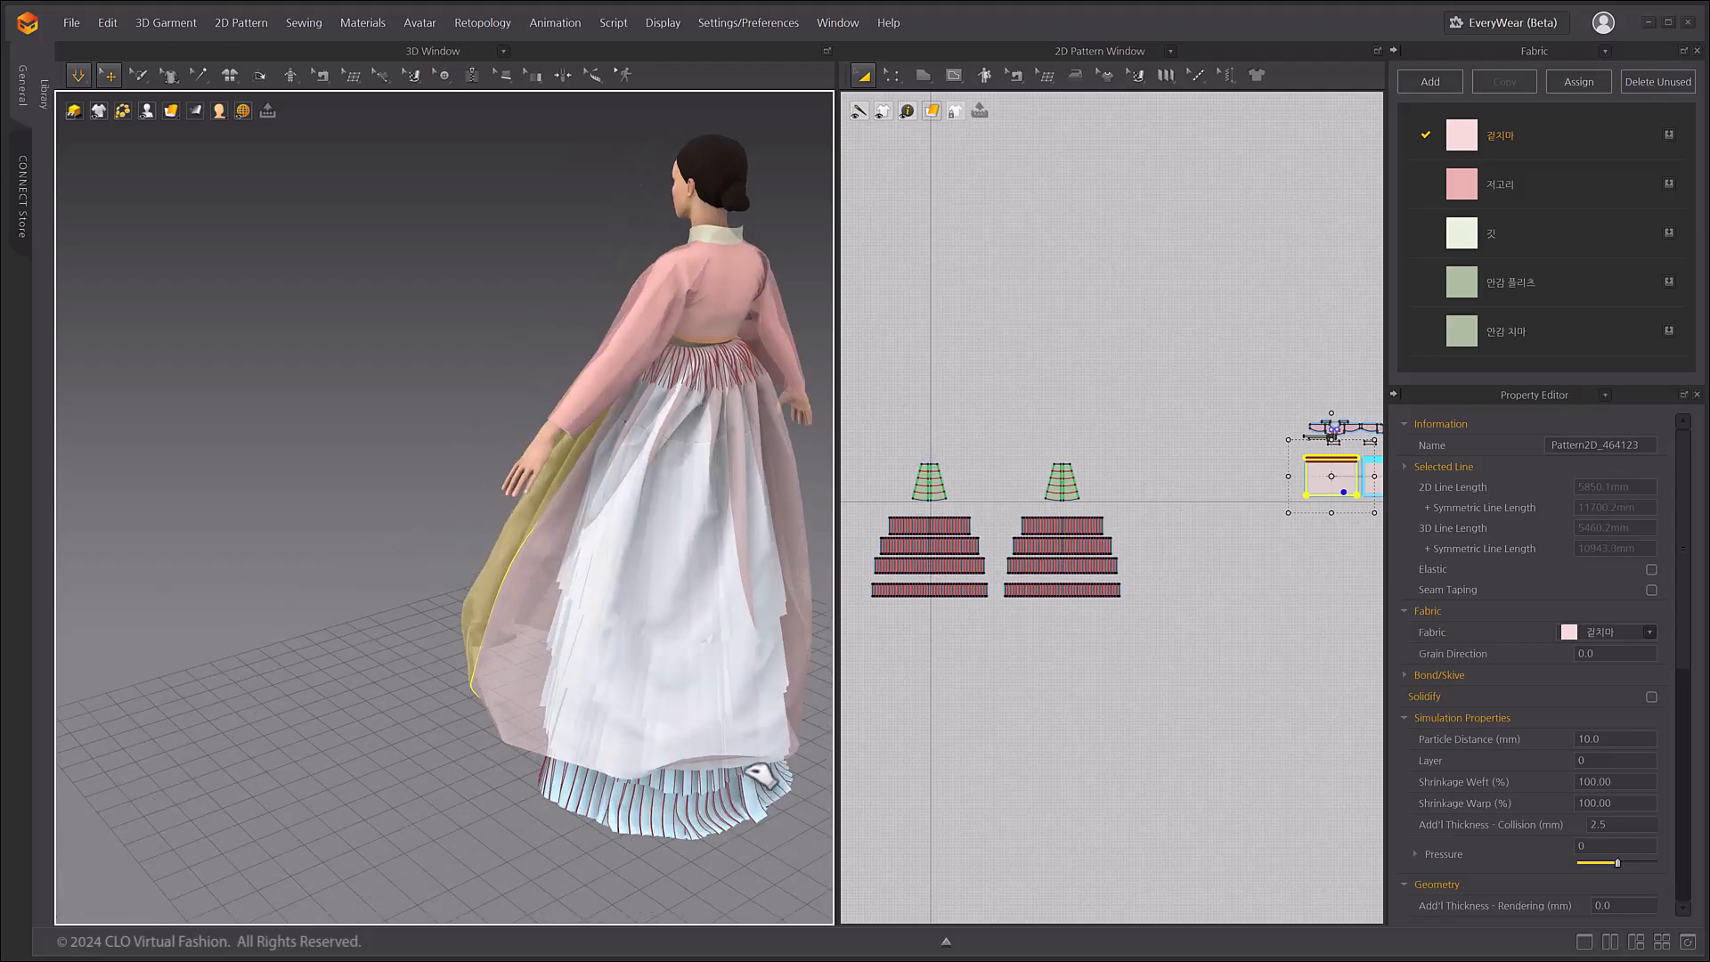
drag(775, 798, 815, 812)
right_drag(636, 570, 869, 623)
drag(603, 720, 738, 752)
click(706, 751)
right_drag(523, 679, 599, 691)
key(space)
- Unfreeze all the tiered underskirt patterns, including the pleated panels of both halves
scroll(1104, 673, down, 1)
middle_drag(1114, 671, 1148, 695)
drag(1192, 678, 901, 483)
right_click(963, 588)
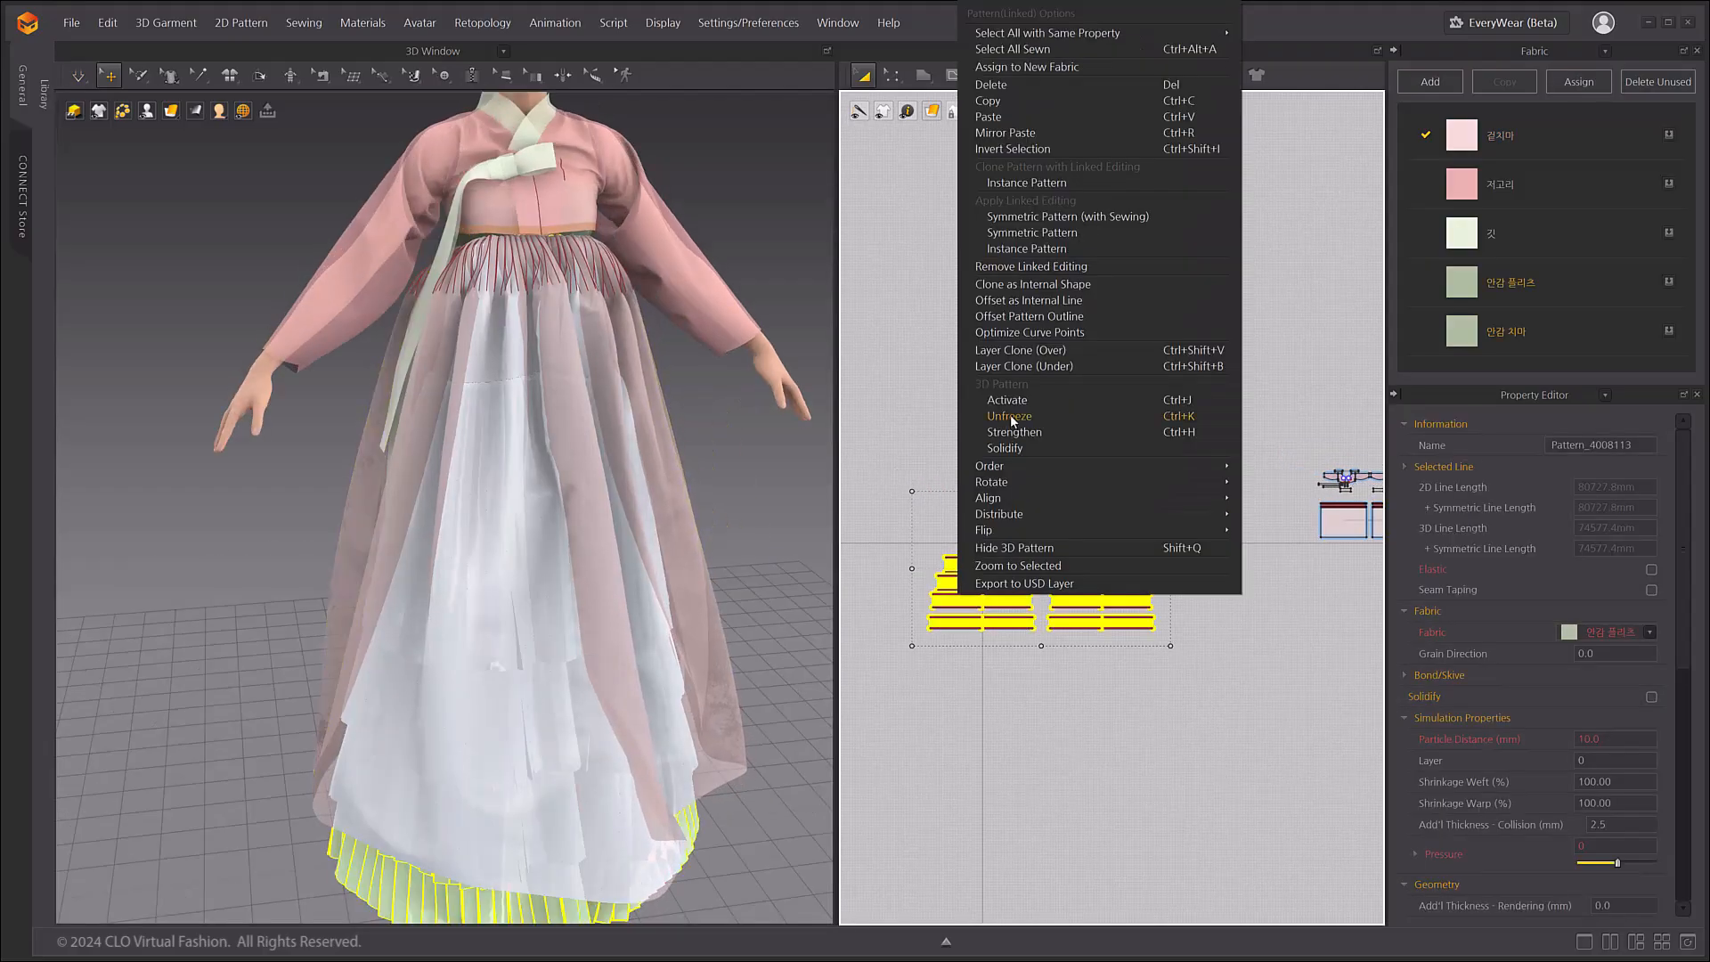
click(1010, 415)
click(904, 467)
- Freeze the two green rectangular waistband patterns located between the jeogori pieces and the outer skirt panels
scroll(655, 622, down, 2)
right_drag(770, 605, 699, 595)
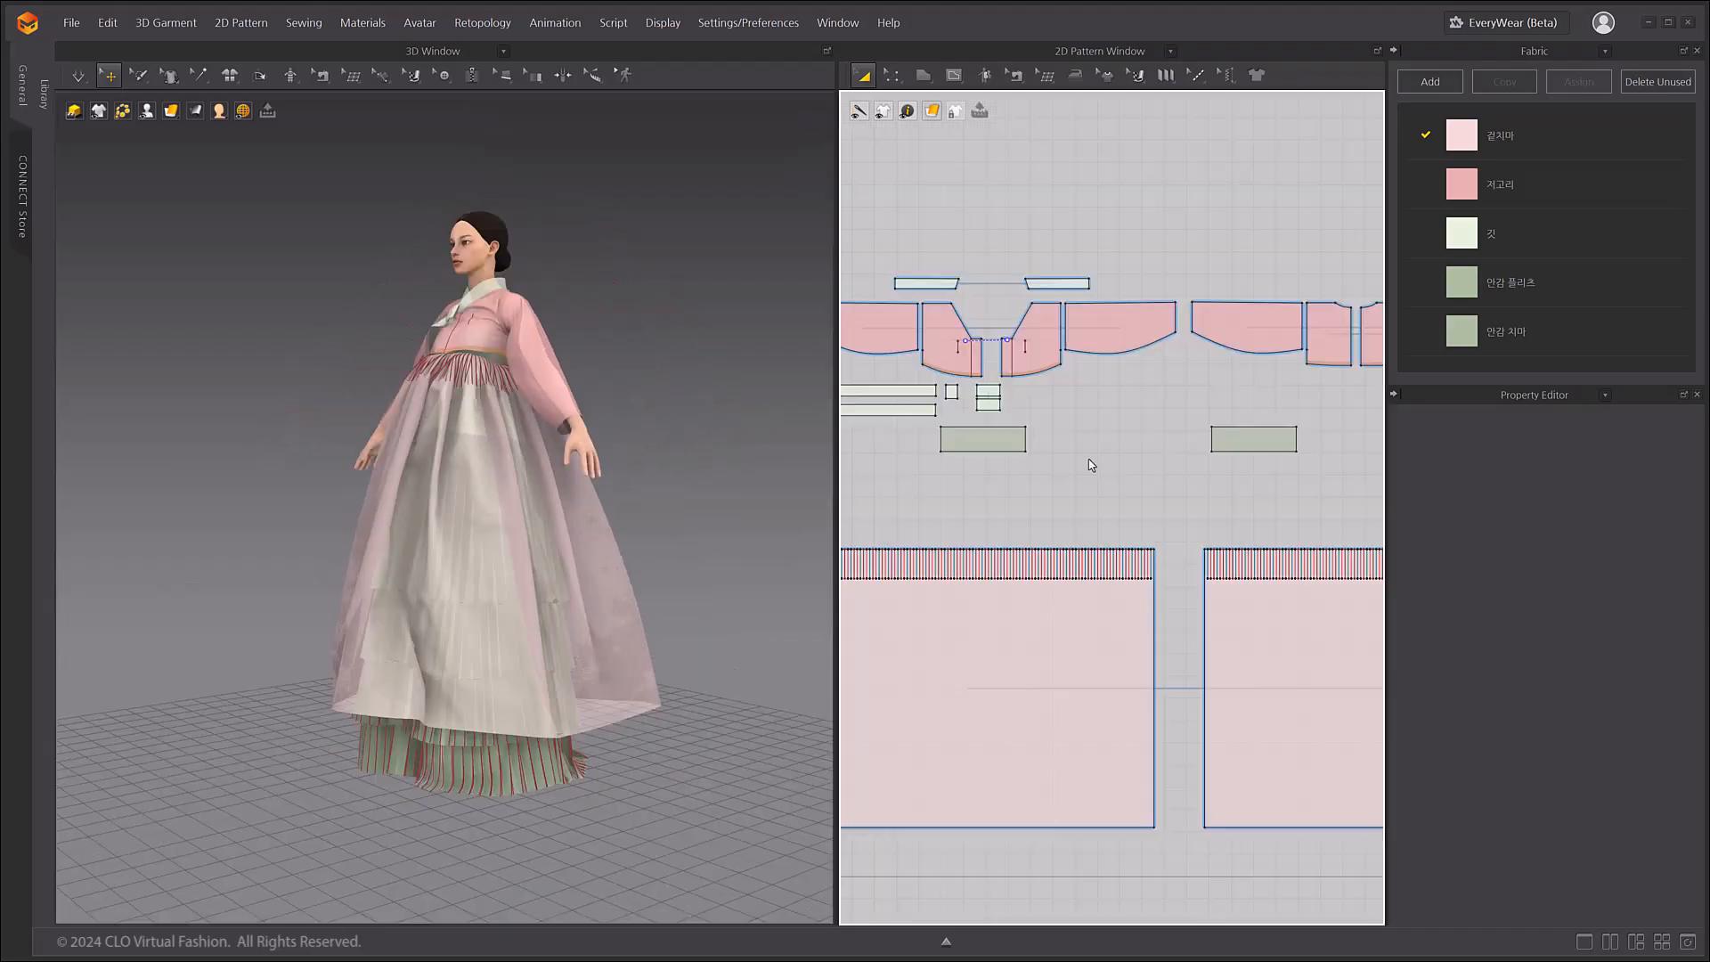
click(996, 448)
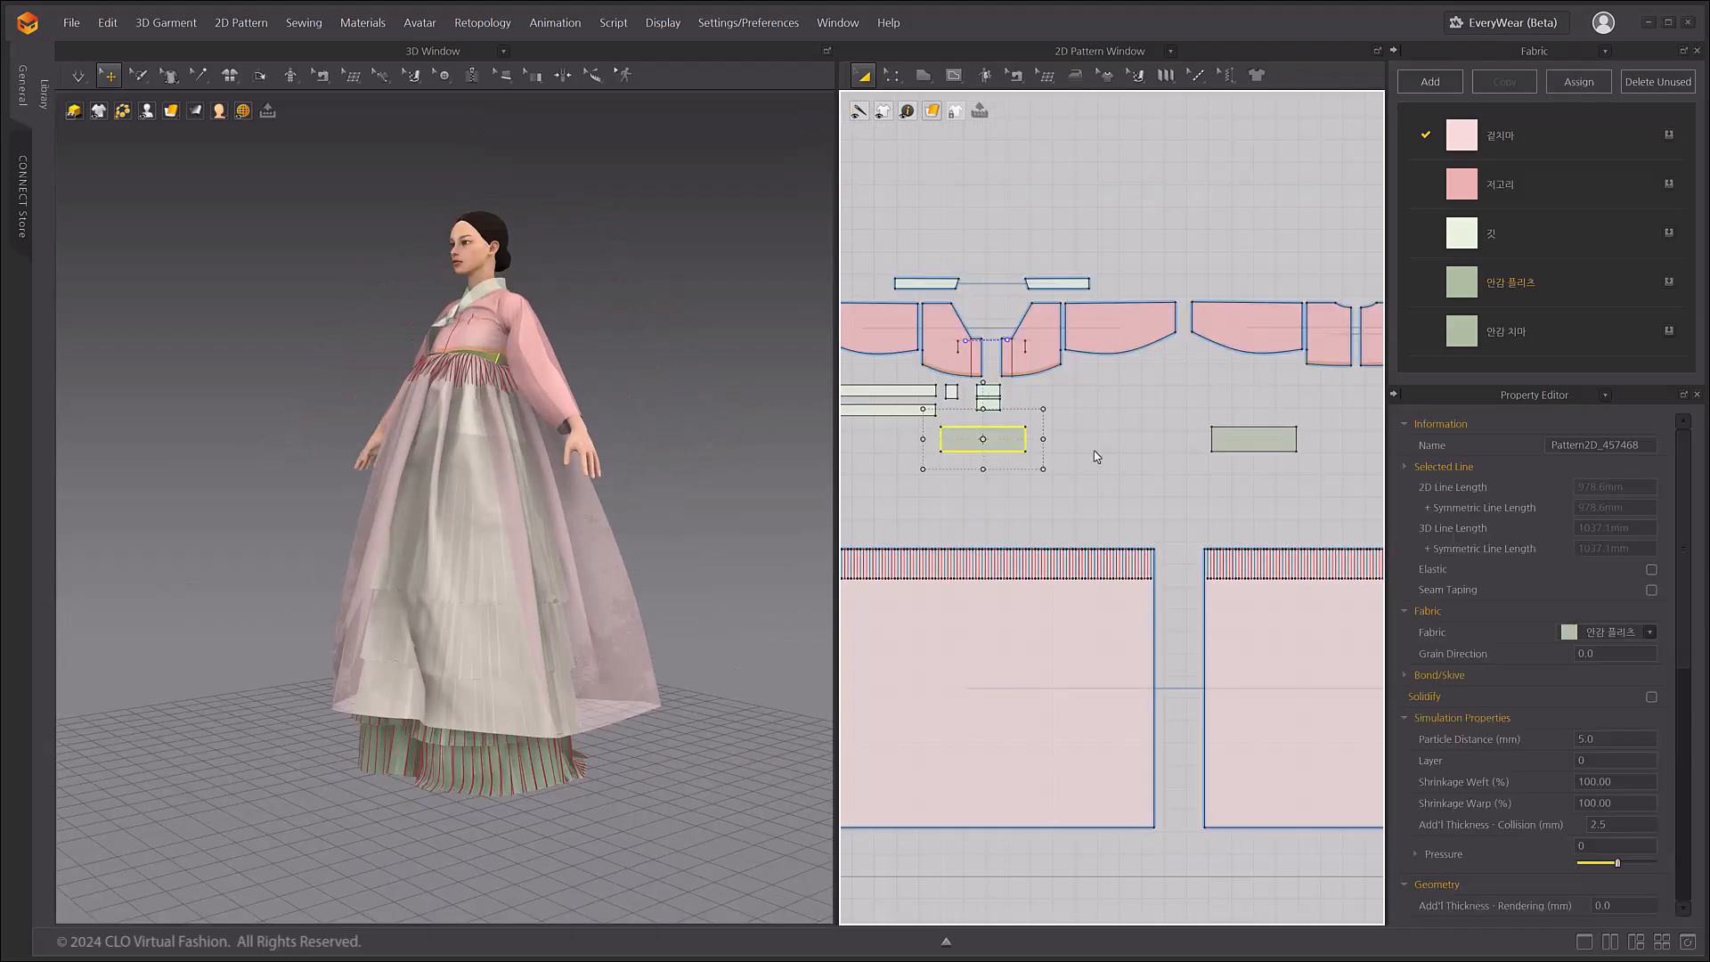
right_click(1255, 449)
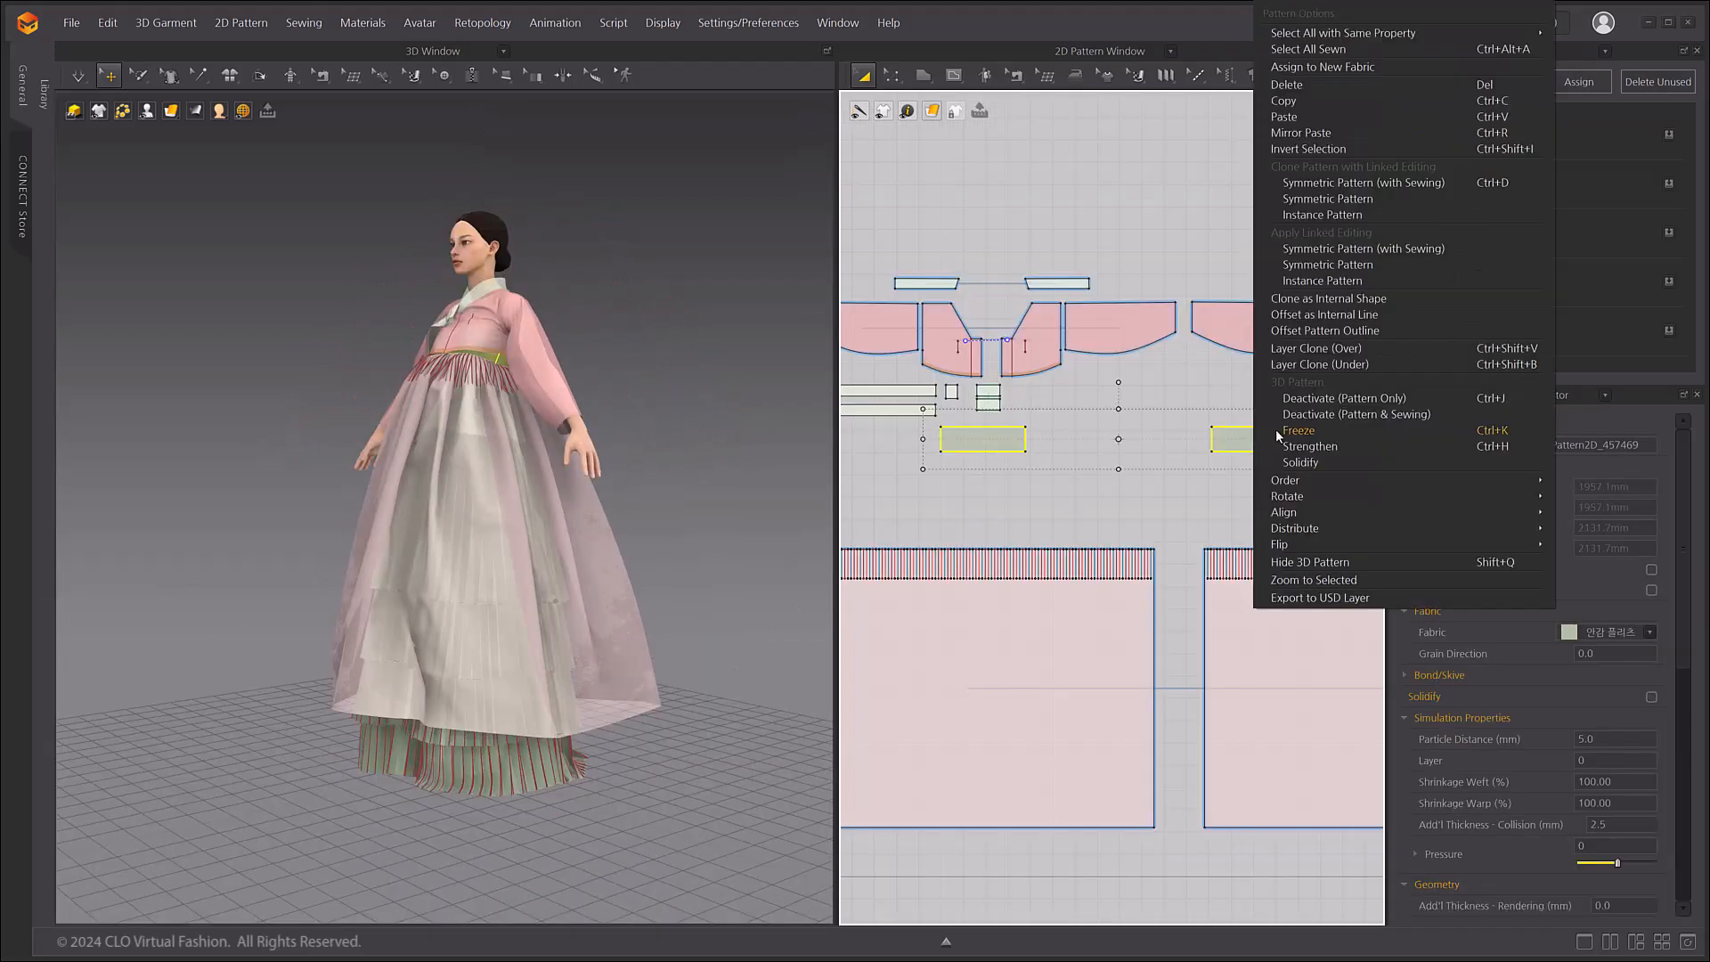
click(1274, 430)
click(1068, 509)
- Pull the lower part of the skirt layers sideways in 3D to even out how the outer skirt and underskirt fall
scroll(744, 440, up, 4)
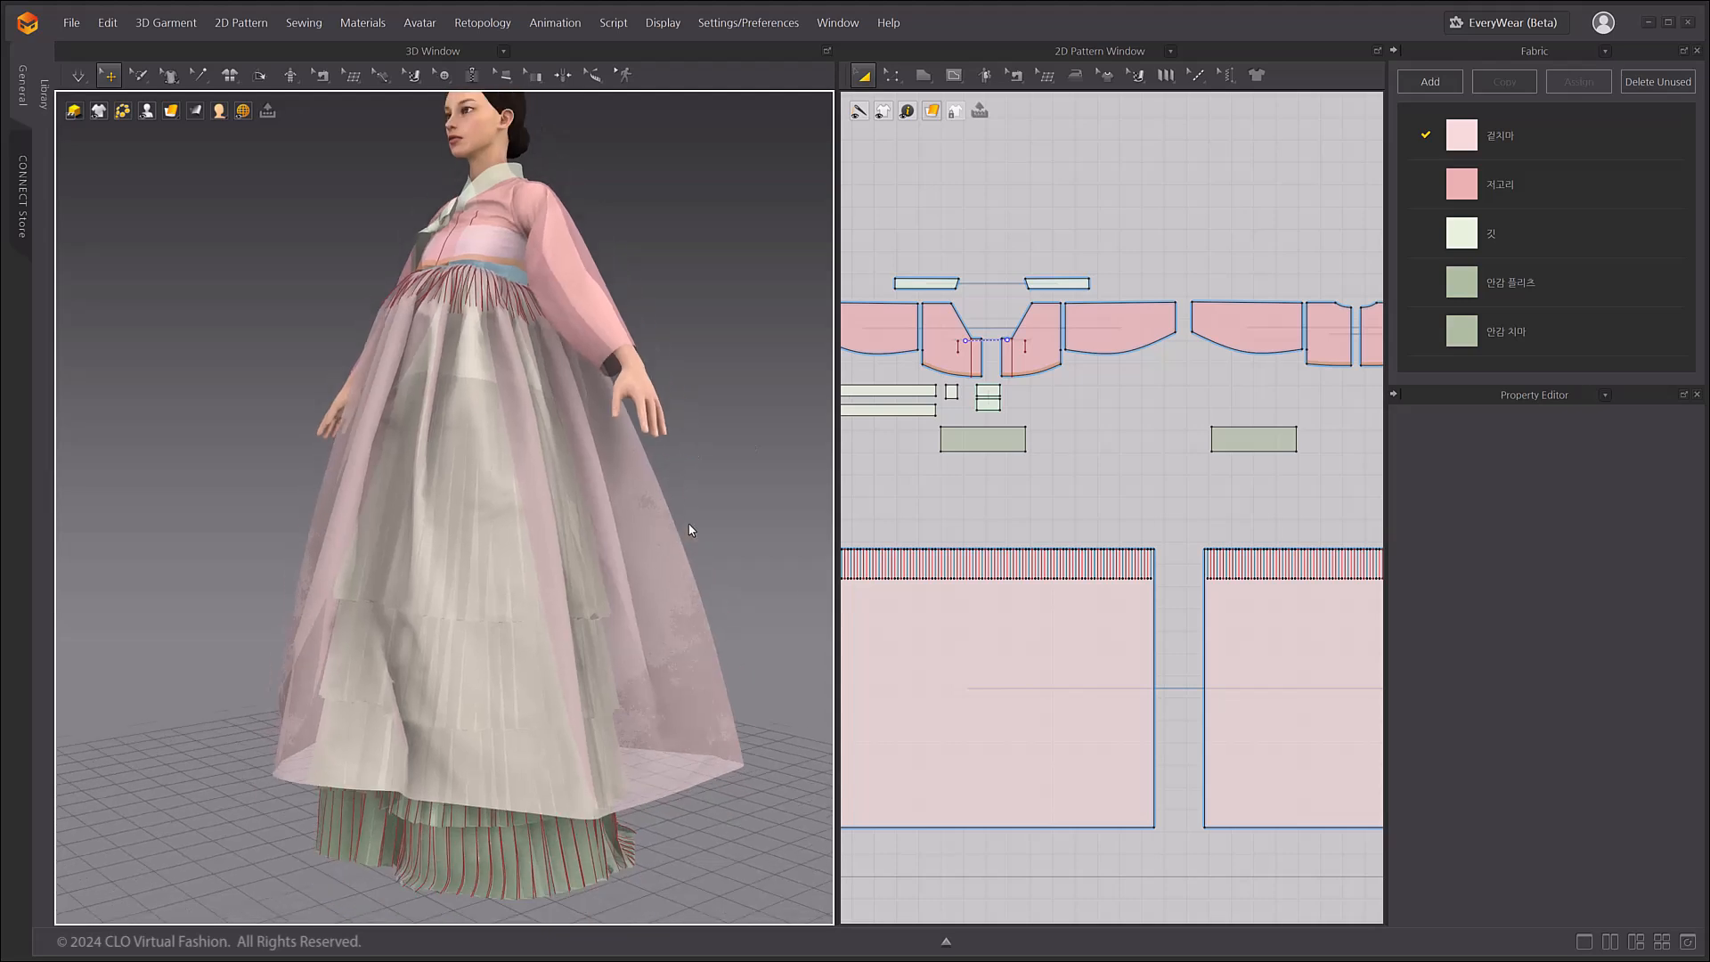
scroll(690, 529, down, 2)
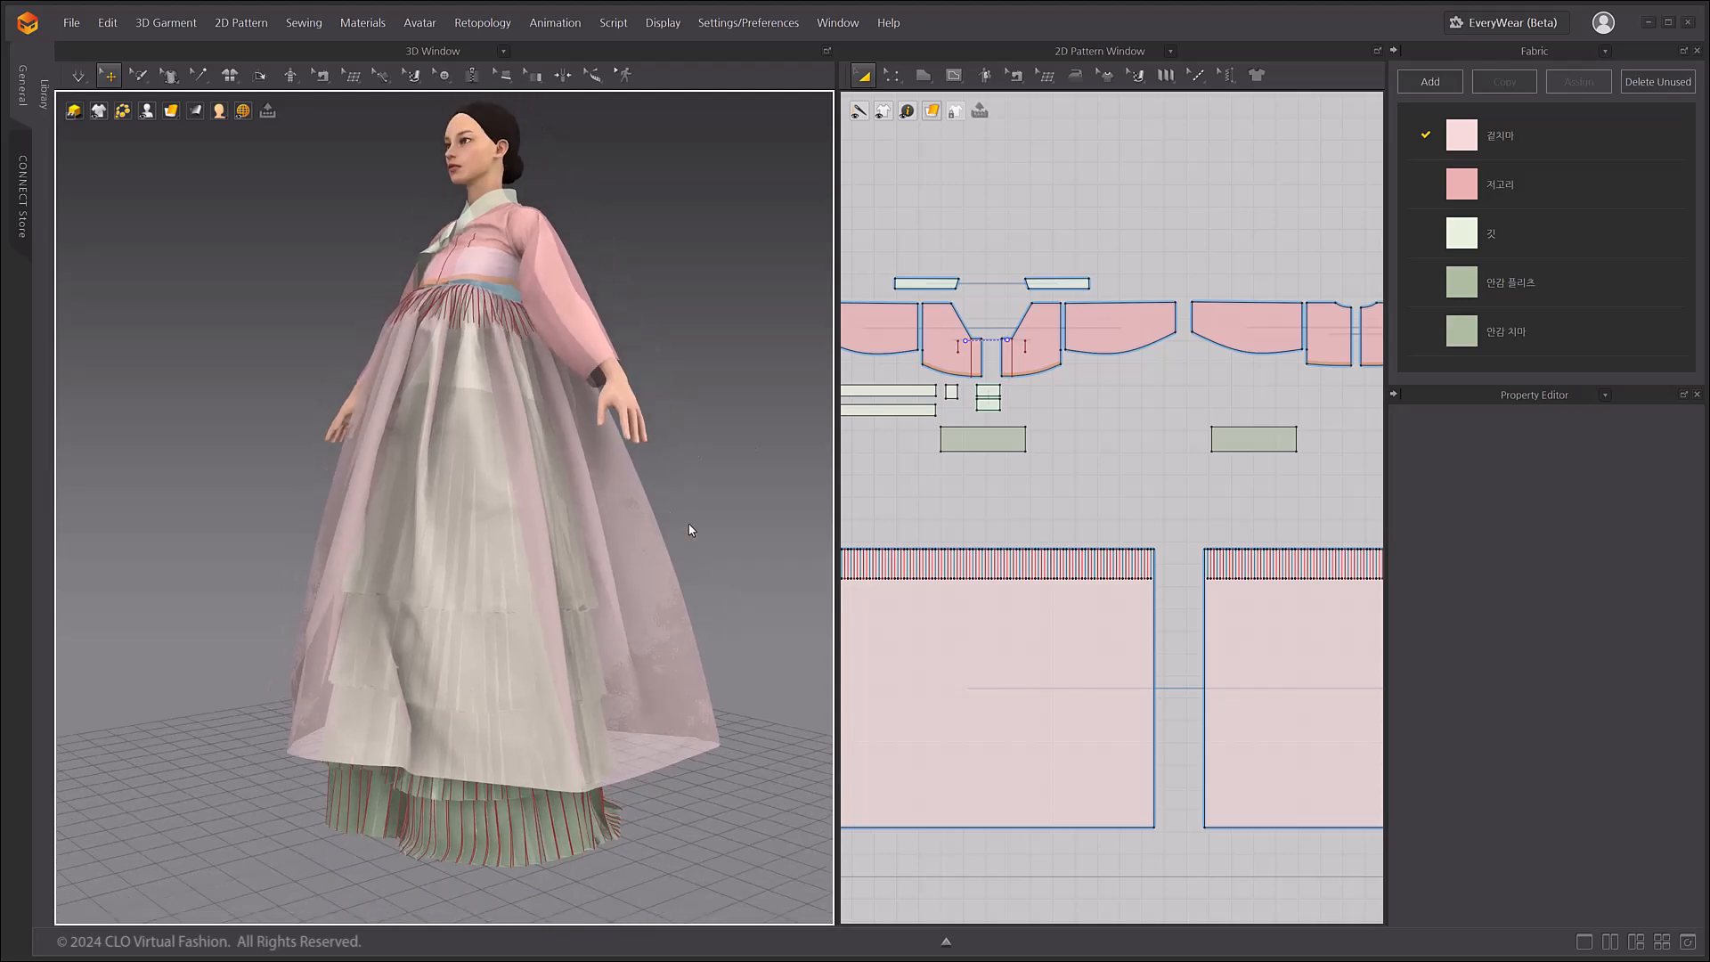
drag(510, 747, 383, 752)
drag(619, 761, 499, 756)
right_drag(492, 750, 548, 746)
click(548, 746)
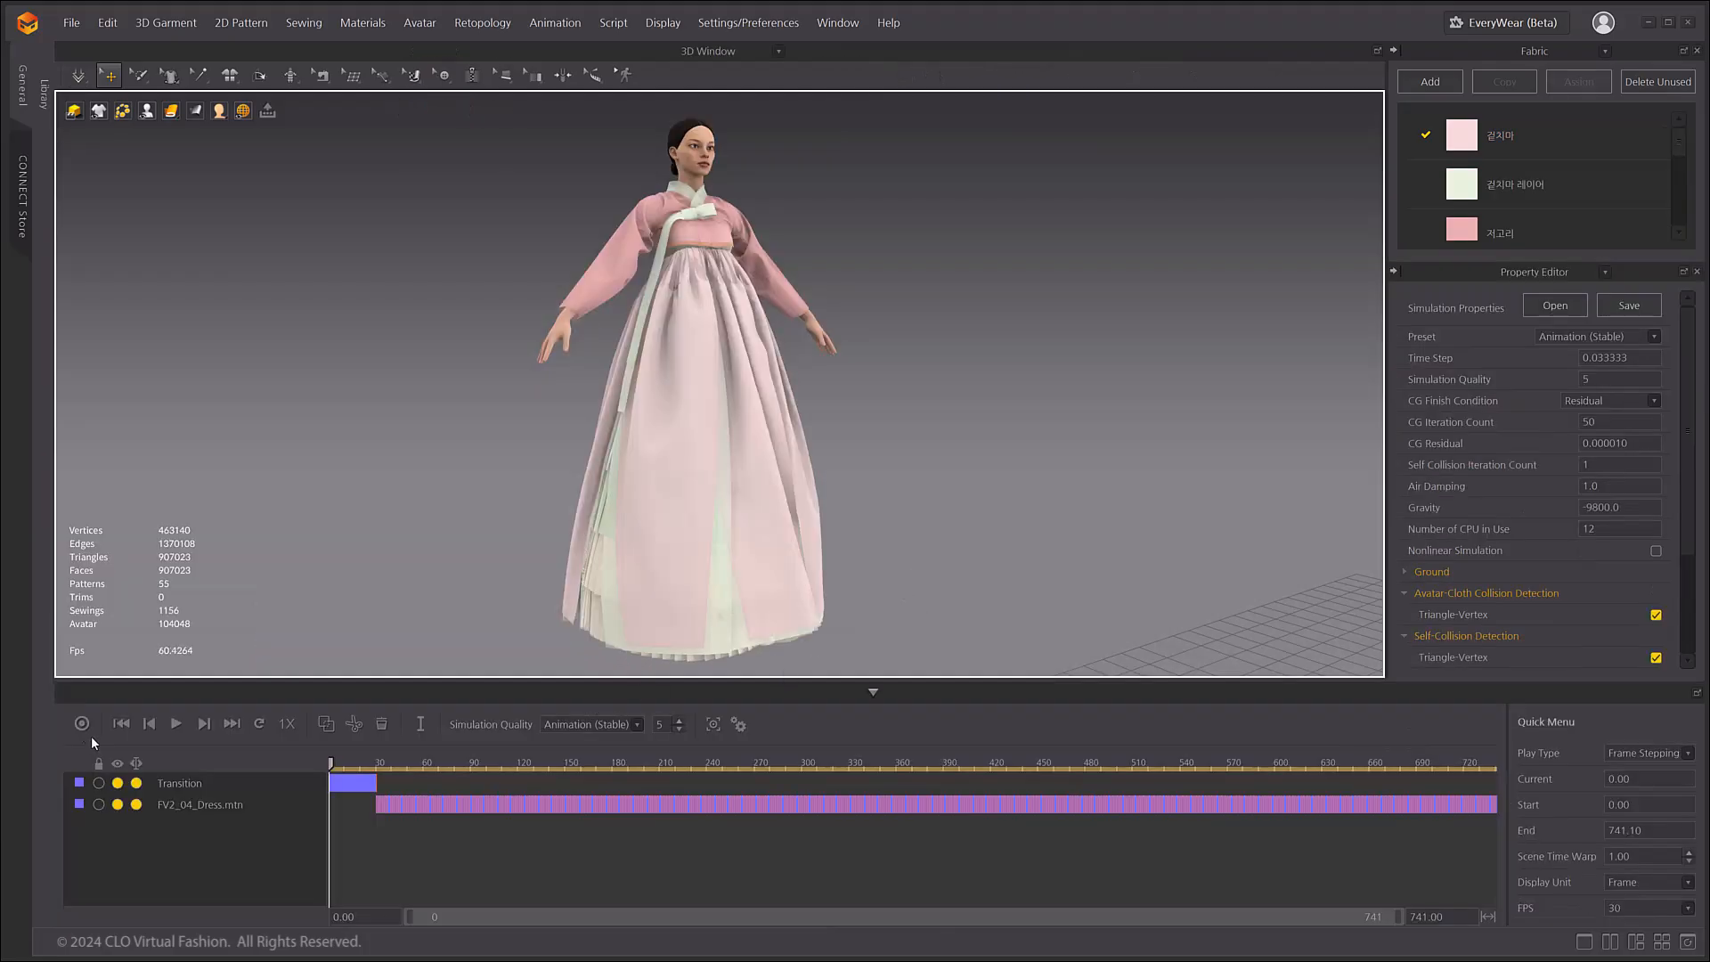
- Start recording the garment animation over the FV2_04_Dress.mtn motion with Animation (Stable) simulation quality
click(81, 723)
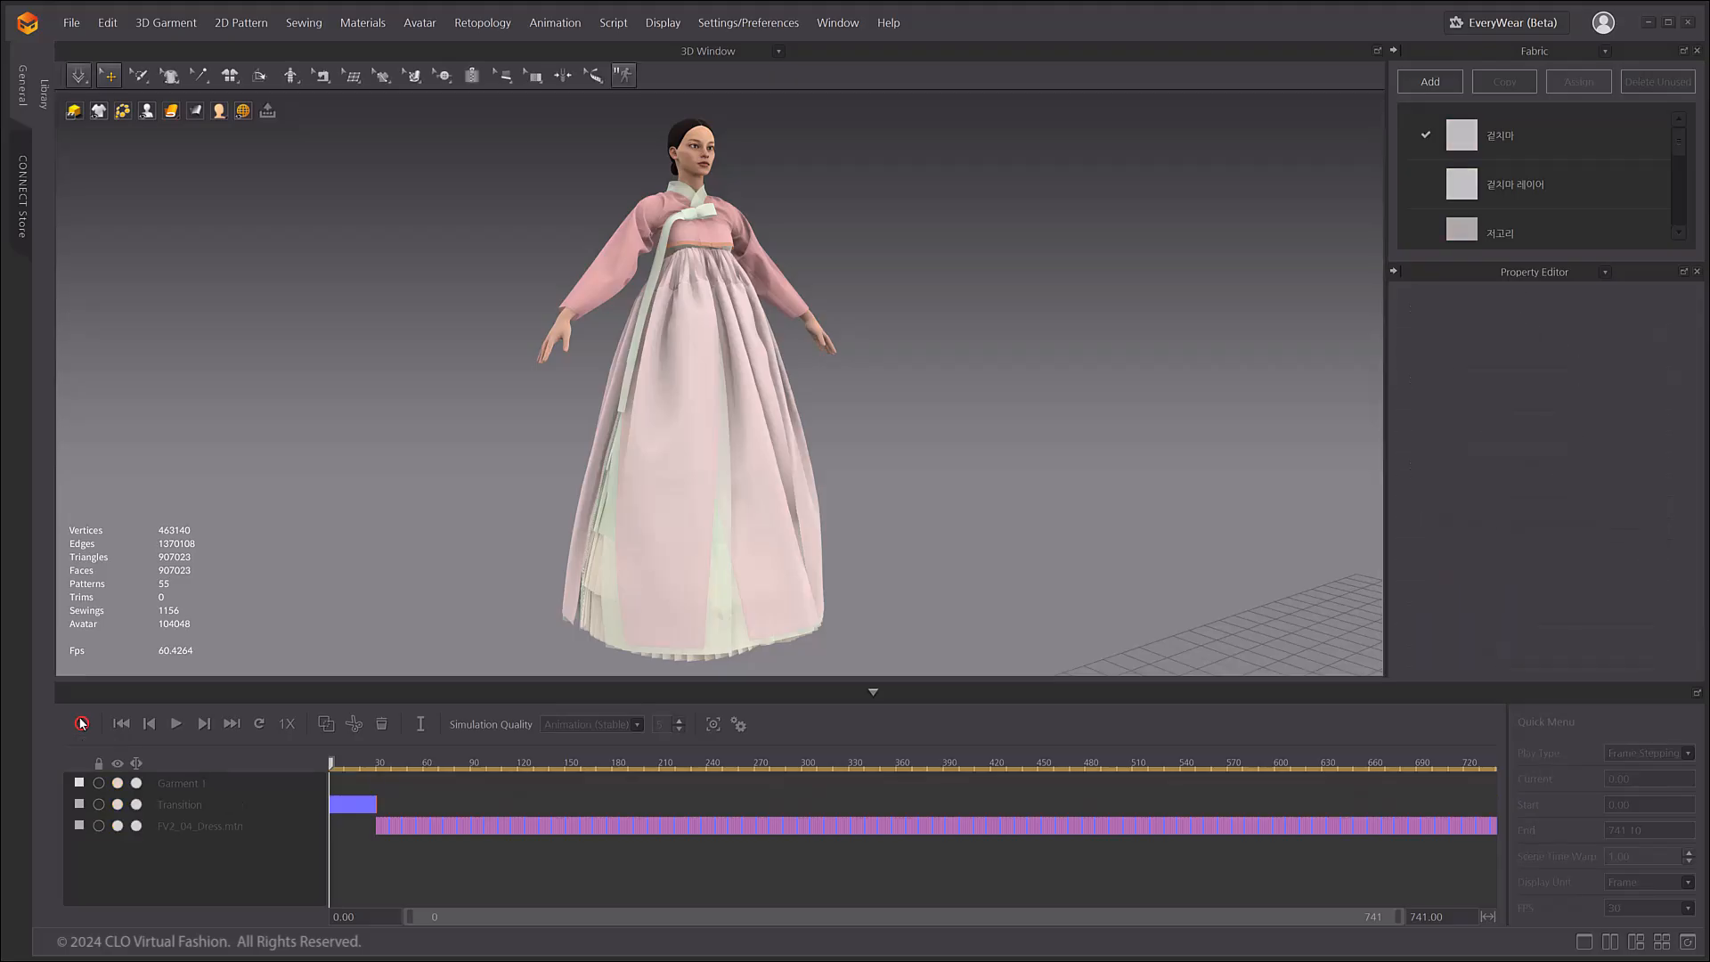